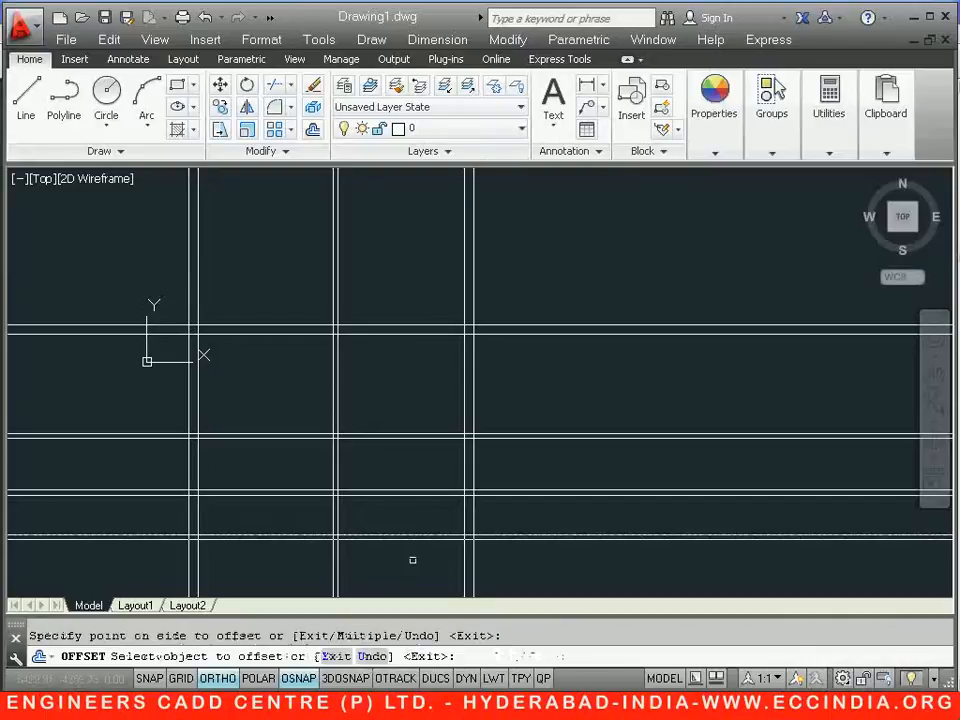
- Check the bedroom size in the Adobe Reader plan and offset the lowest horizontal wall line 3225 downward in AutoCAD
key("alt+Tab")
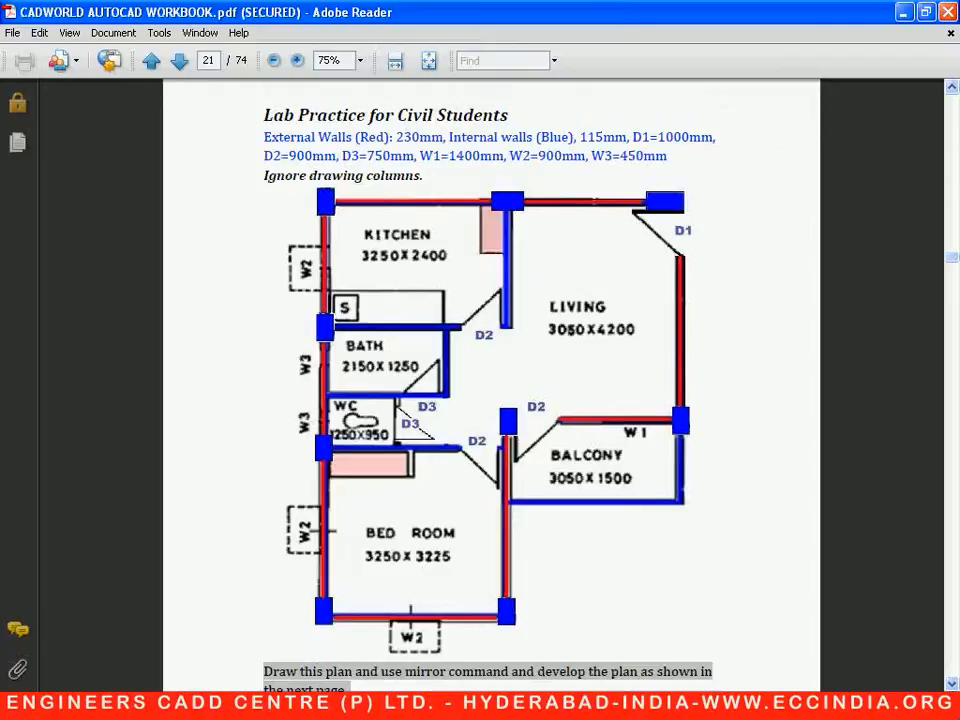
key("alt+Tab")
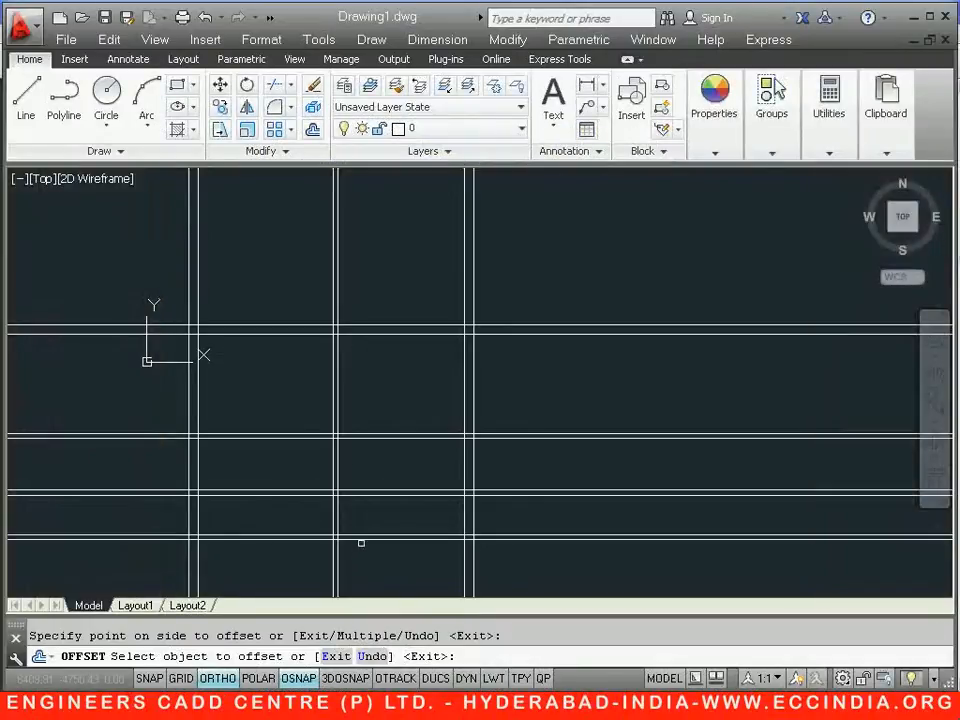
left_click(312, 132)
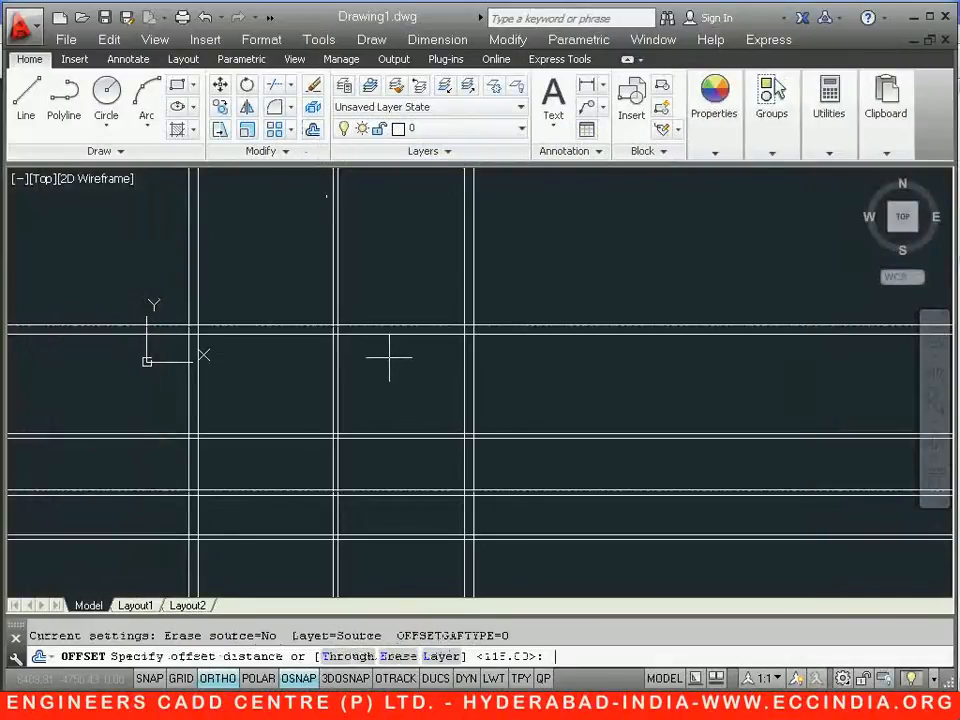
type("3225")
key("Return")
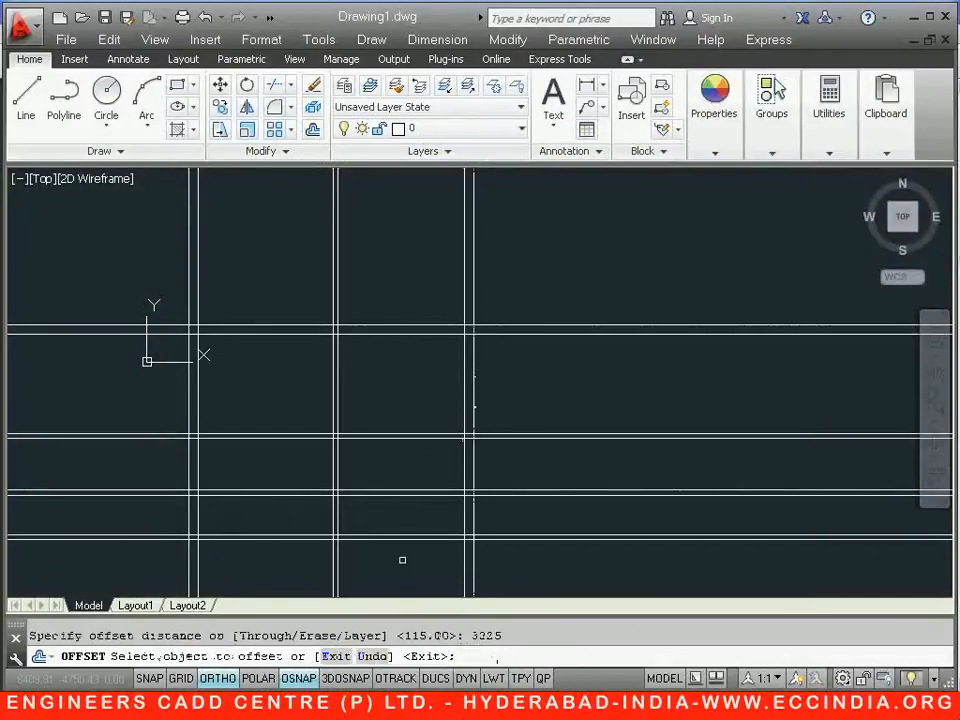
left_click(408, 541)
left_click(418, 564)
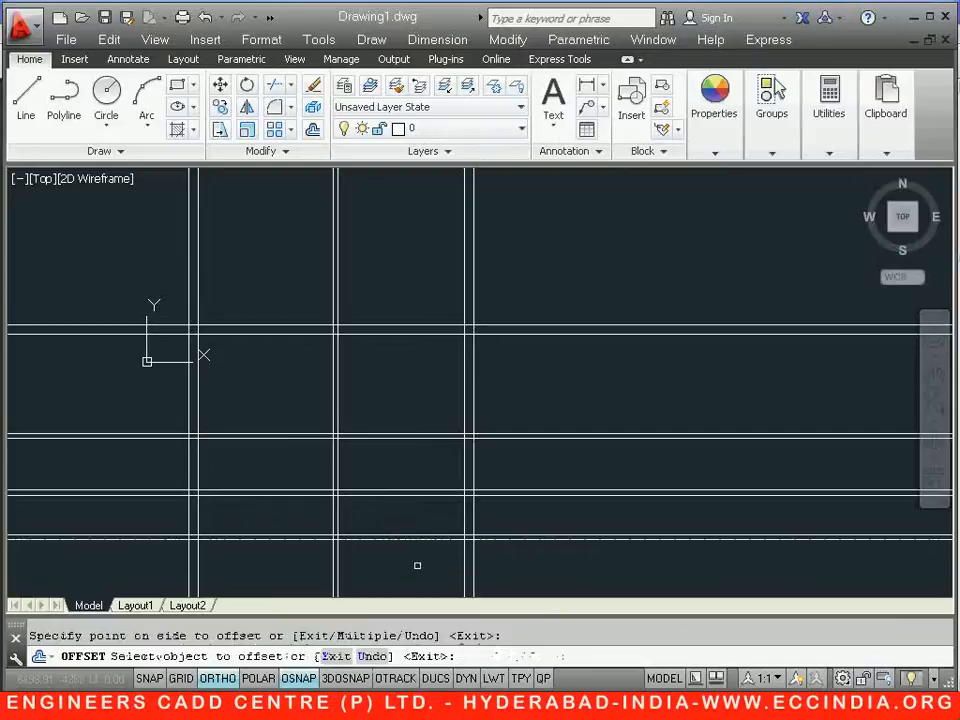
middle_click_drag(418, 564, 491, 416)
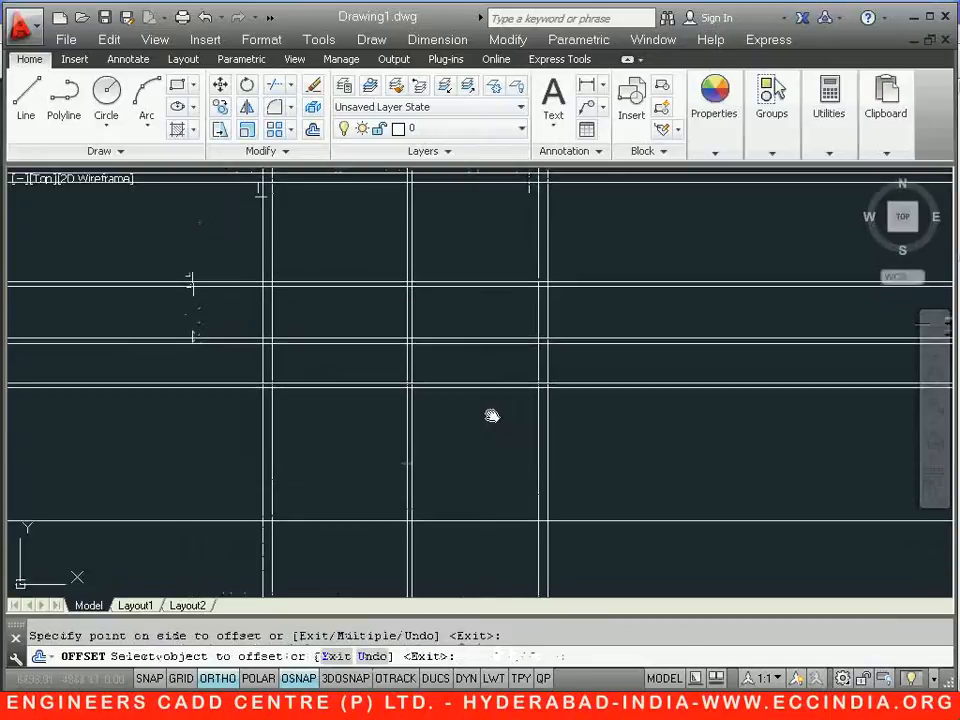
- Offset the new bottom horizontal line 230 downward to form the bedroom's external wall
left_click(314, 129)
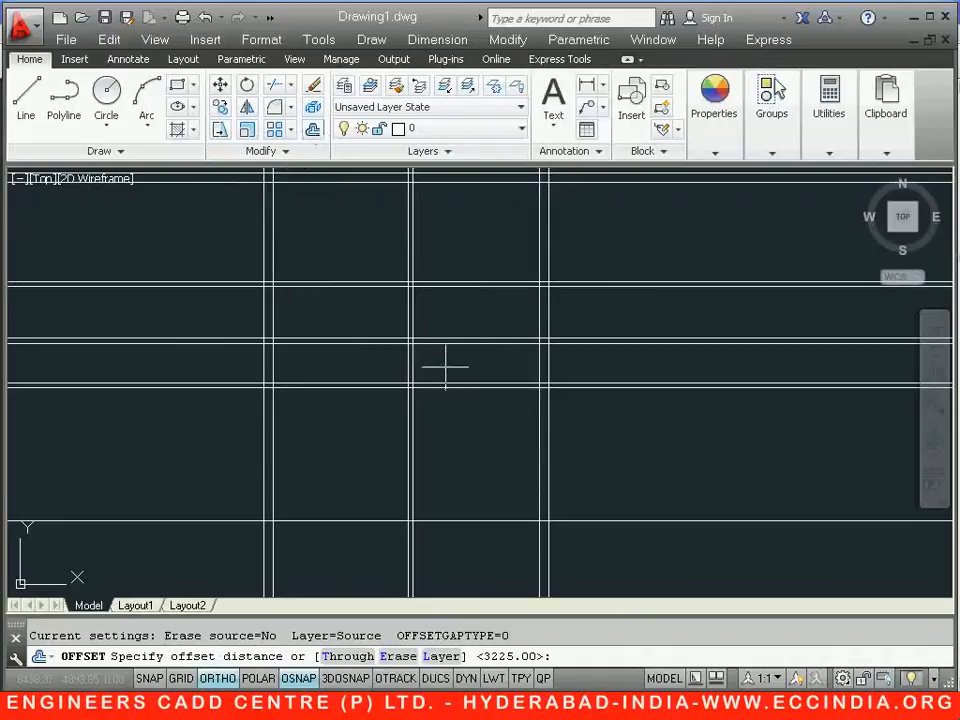
type("250")
key("Return")
left_click(432, 520)
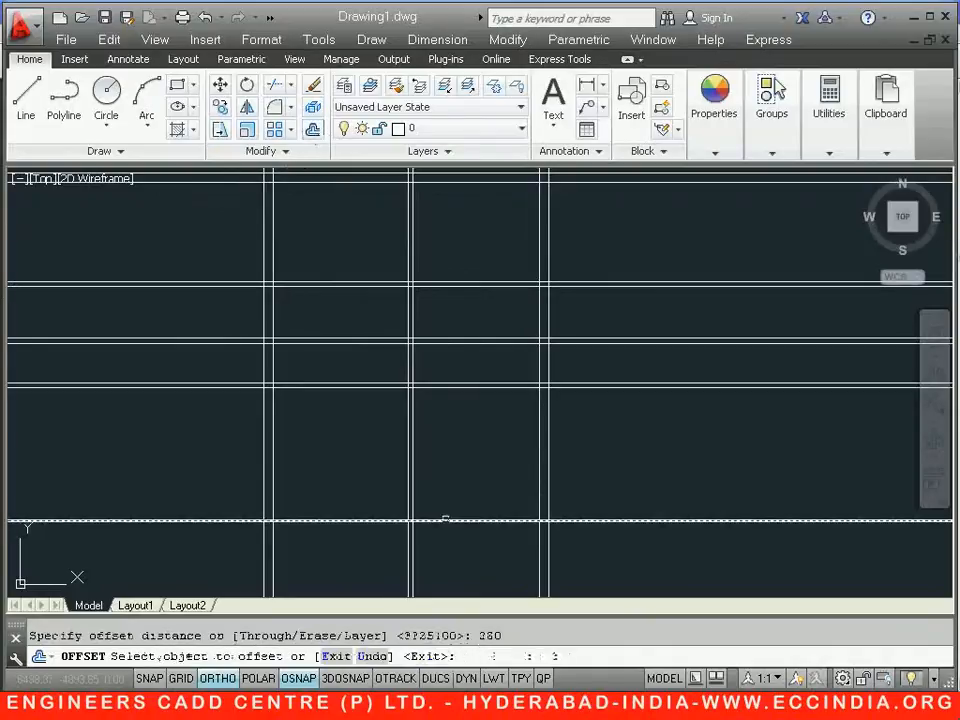
left_click(445, 550)
scroll(452, 565, "down", 2)
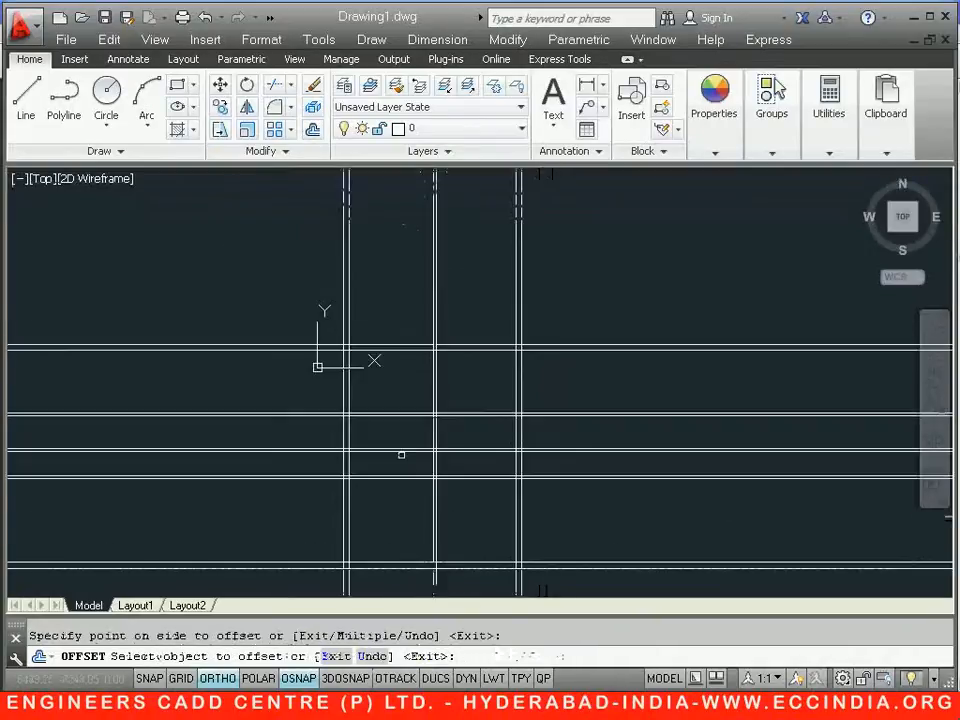
- Trim the vertical lines above the uppermost wall and the horizontal lines extending beyond the left external wall
left_click(274, 85)
key("Return")
left_click(564, 236)
left_click(336, 276)
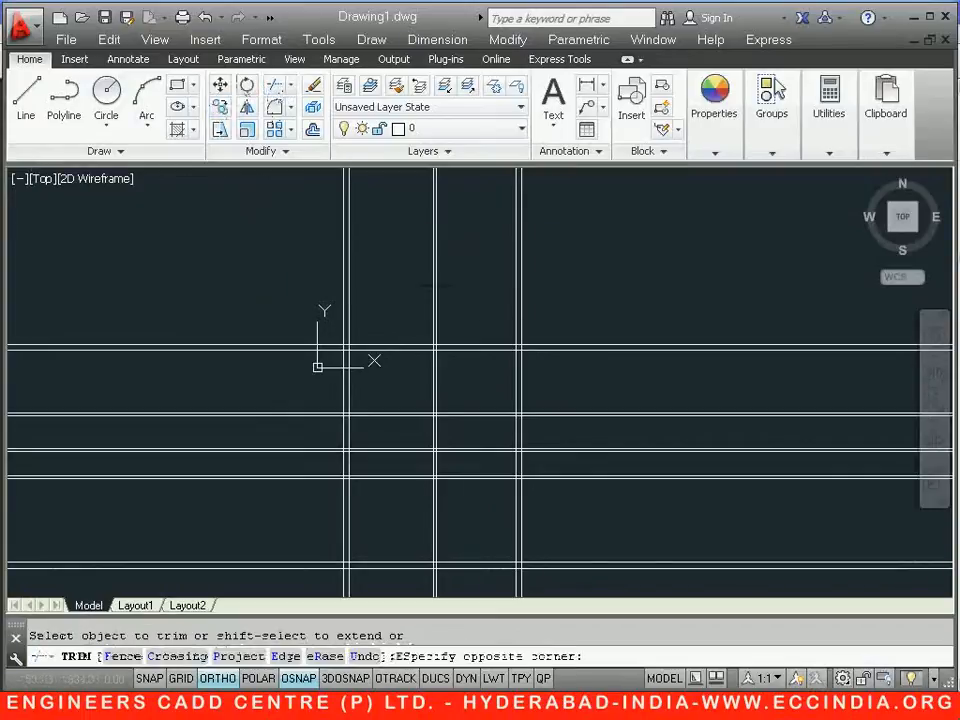
left_click(280, 300)
left_click(204, 560)
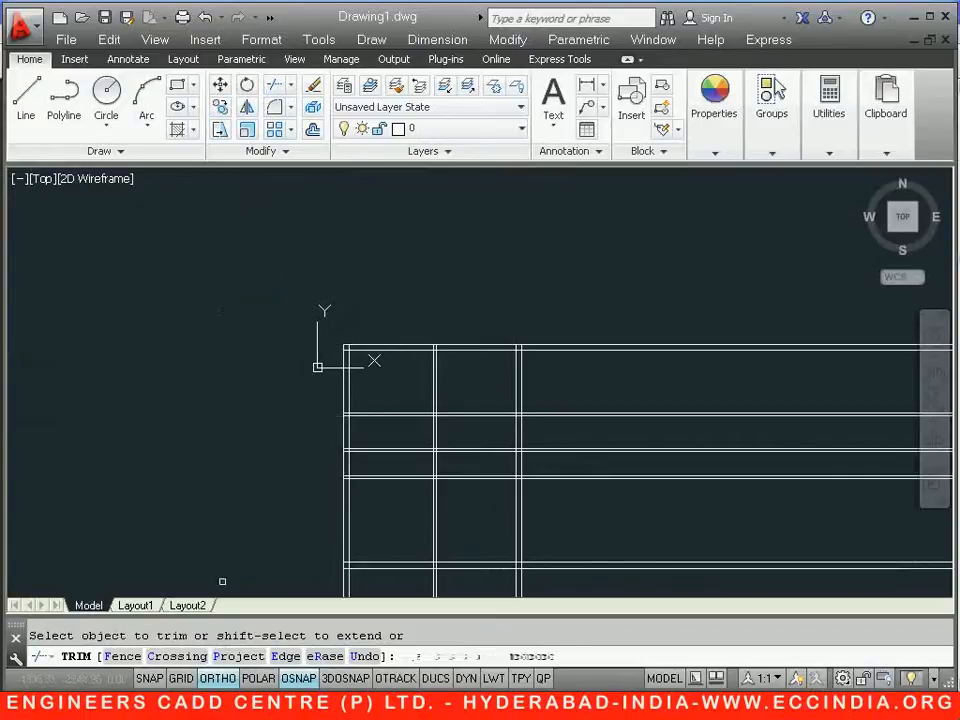
- Trim the horizontal lines beyond the right external wall and the vertical lines below the bottom wall
left_click(617, 308)
left_click(583, 596)
scroll(571, 572, "up", 1)
middle_click_drag(571, 569, 572, 457)
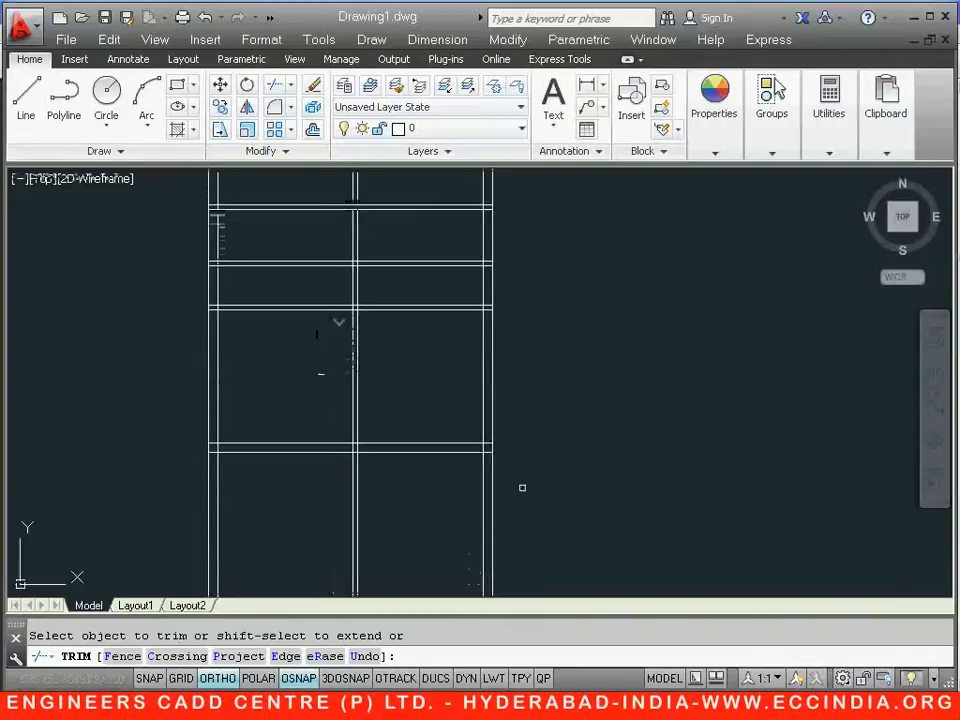
left_click(521, 487)
left_click(77, 563)
middle_click_drag(142, 463, 201, 461)
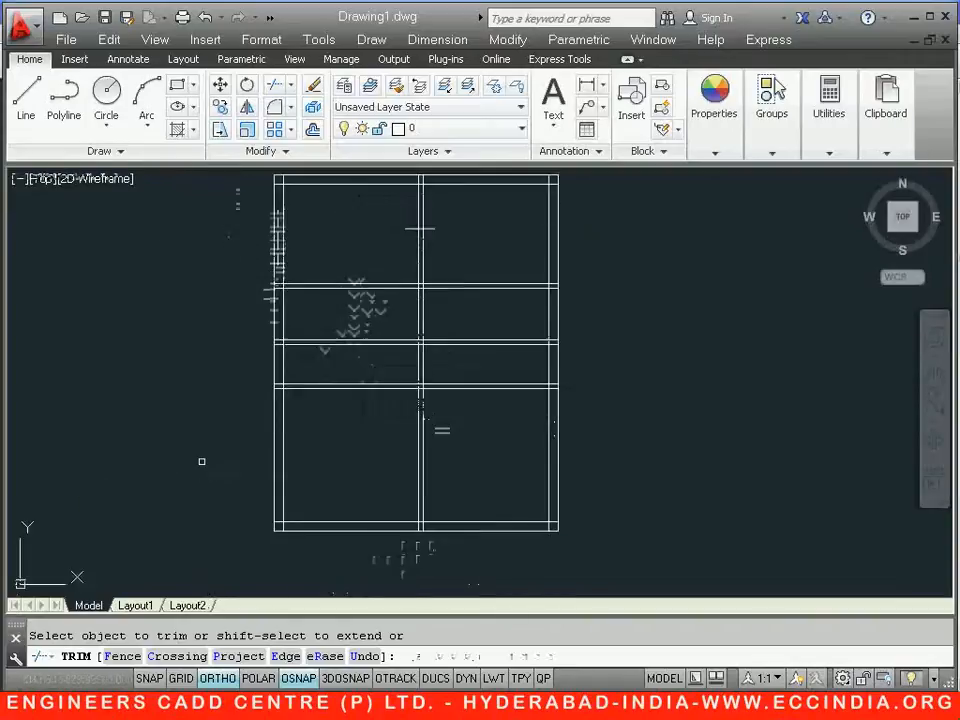
scroll(202, 462, "down", 1)
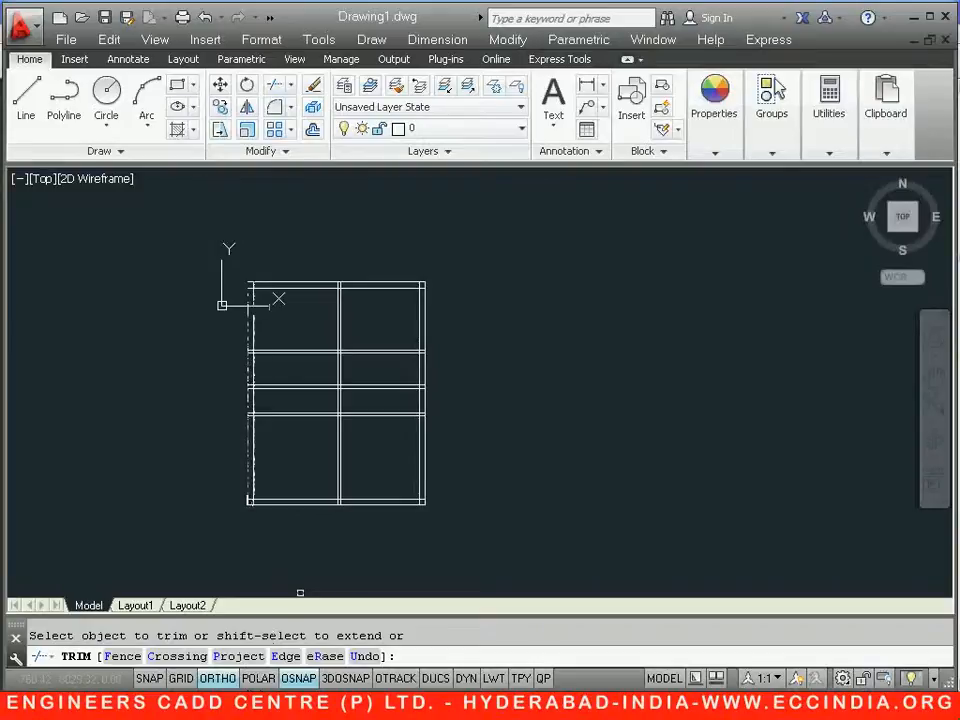
- Check the plan in Adobe Reader and trim the internal horizontal wall lines crossing the living area in AutoCAD
key("alt+Tab")
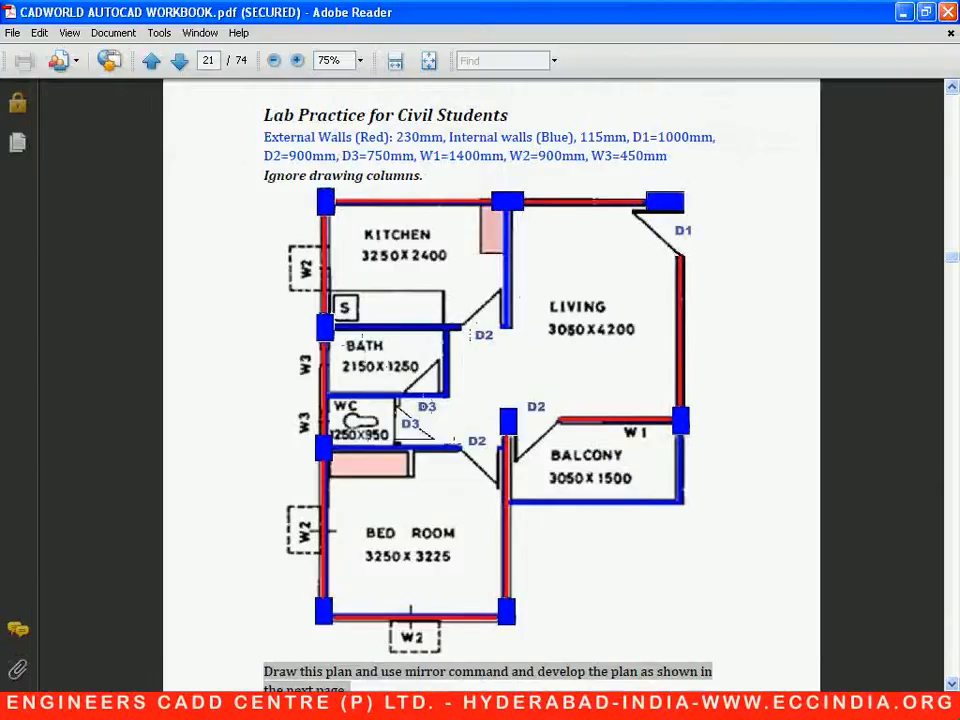
key("alt+Tab")
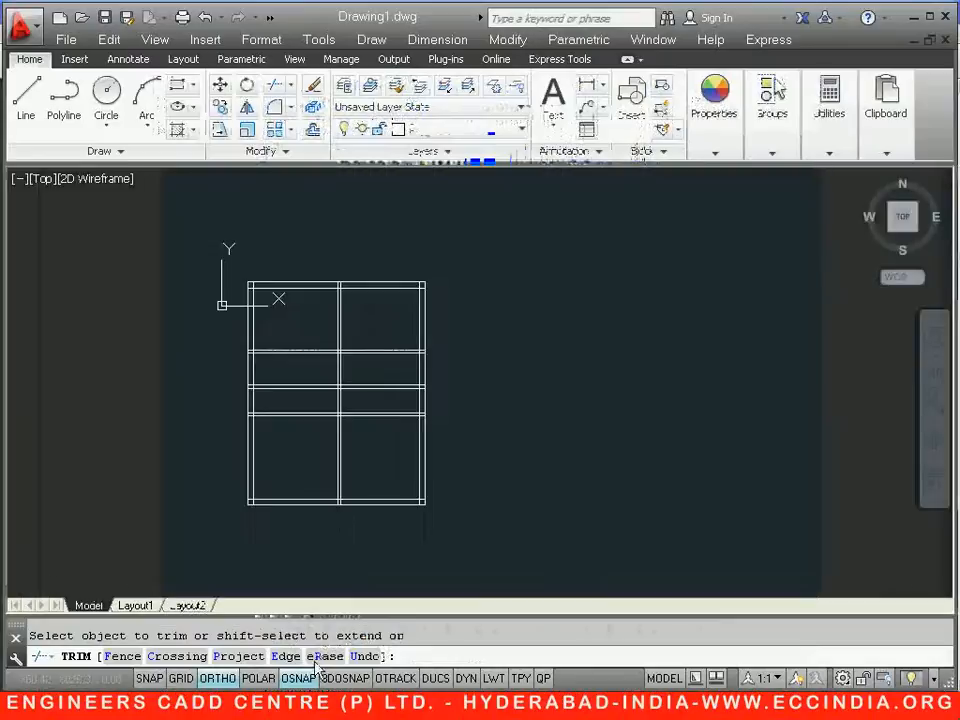
left_click(371, 336)
left_click(357, 440)
scroll(357, 440, "up", 2)
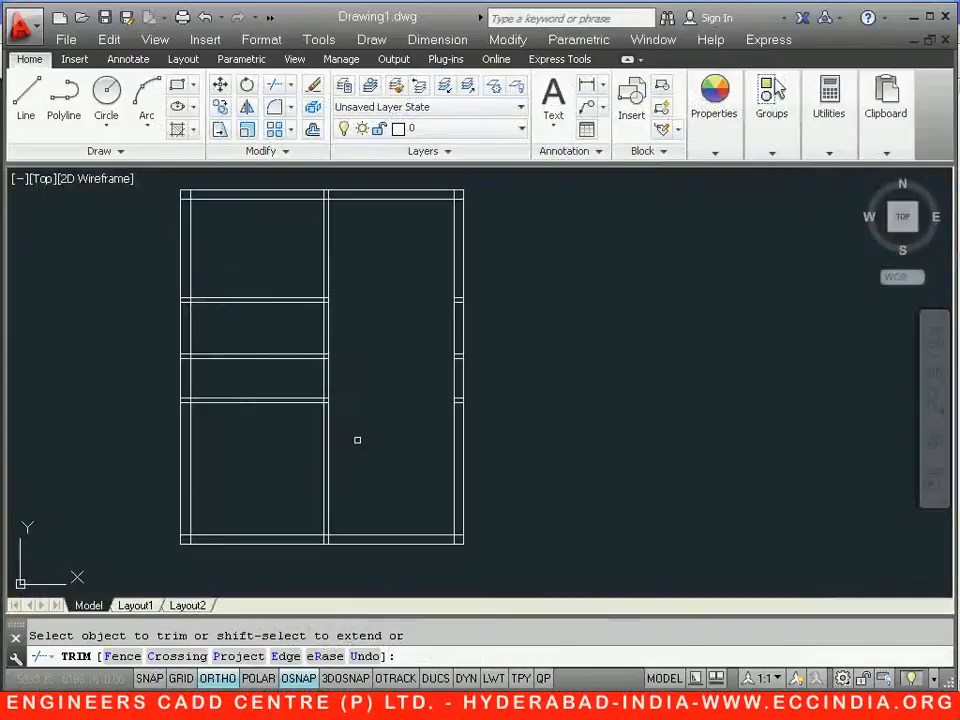
scroll(357, 440, "down", 2)
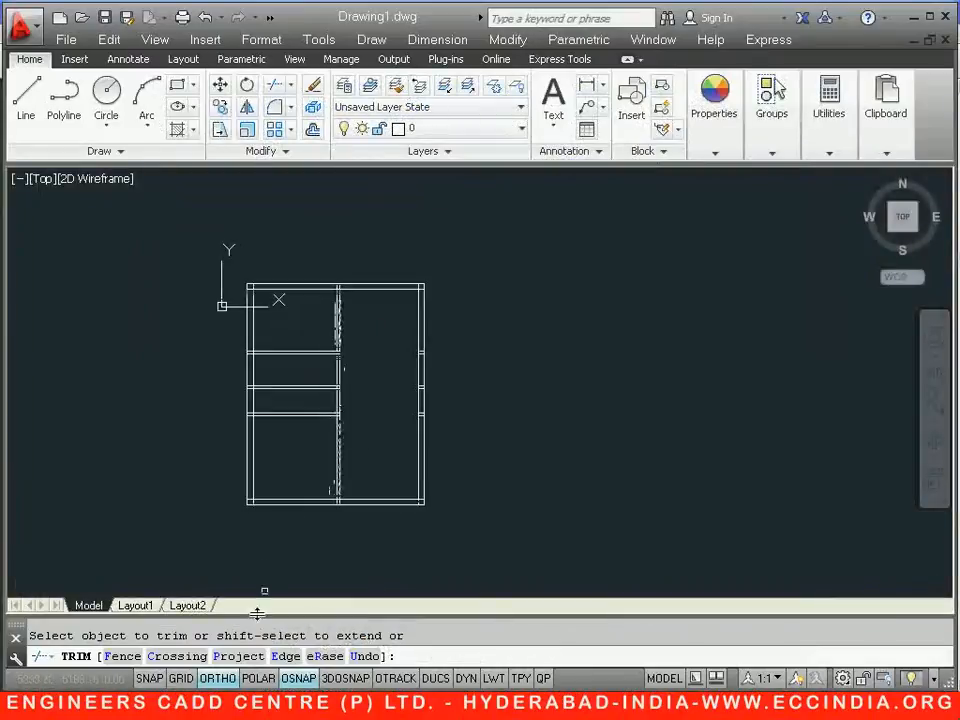
left_click(264, 708)
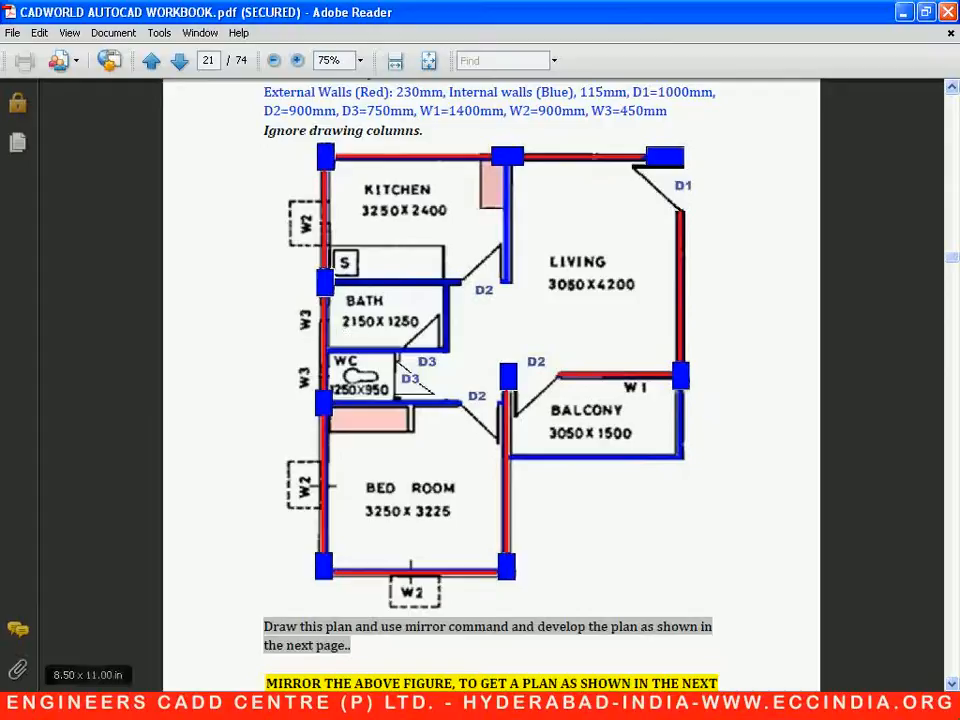
left_click(332, 708)
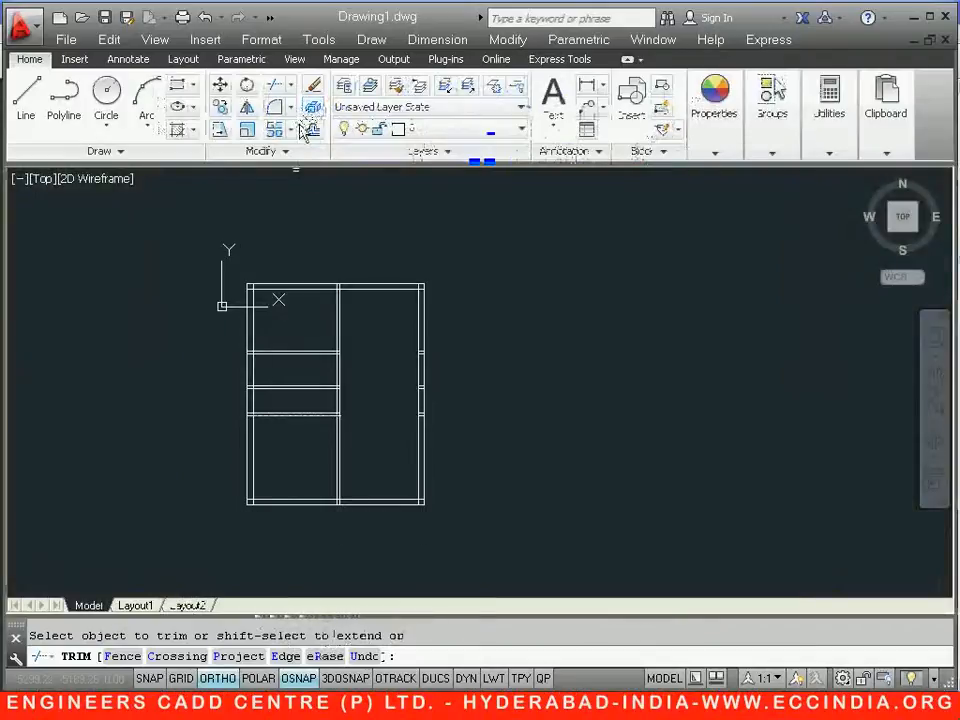
left_click(311, 131)
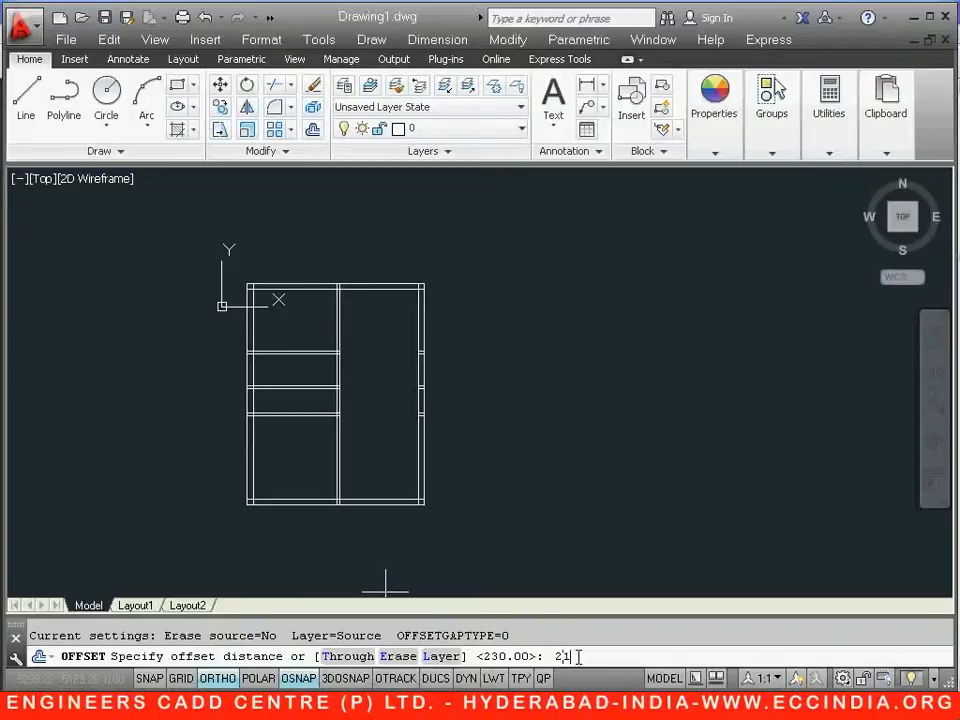
key("Return")
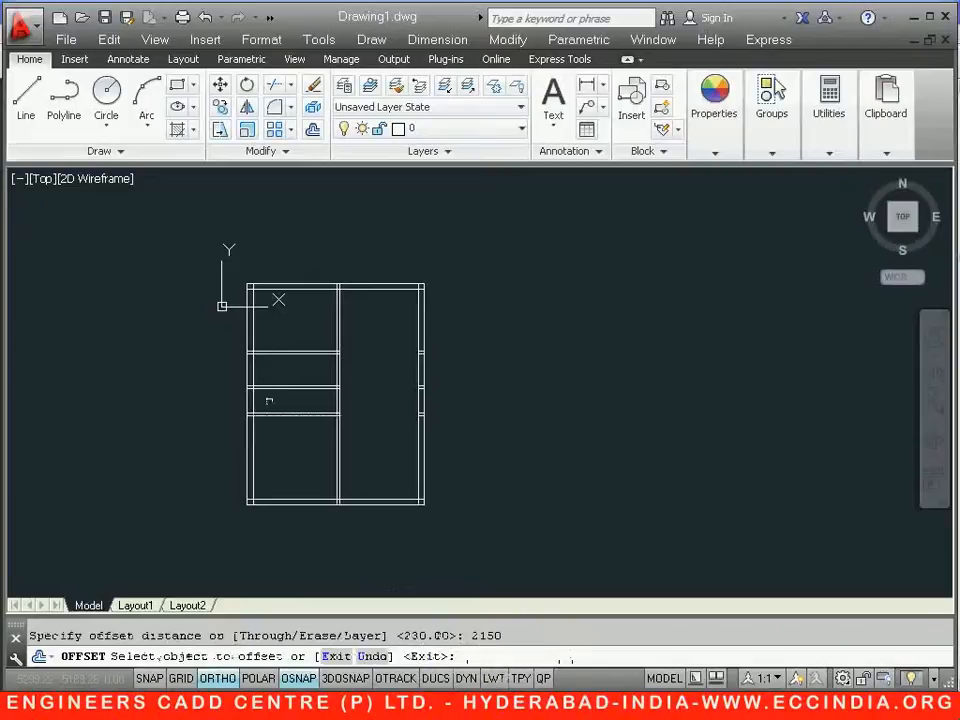
left_click(253, 368)
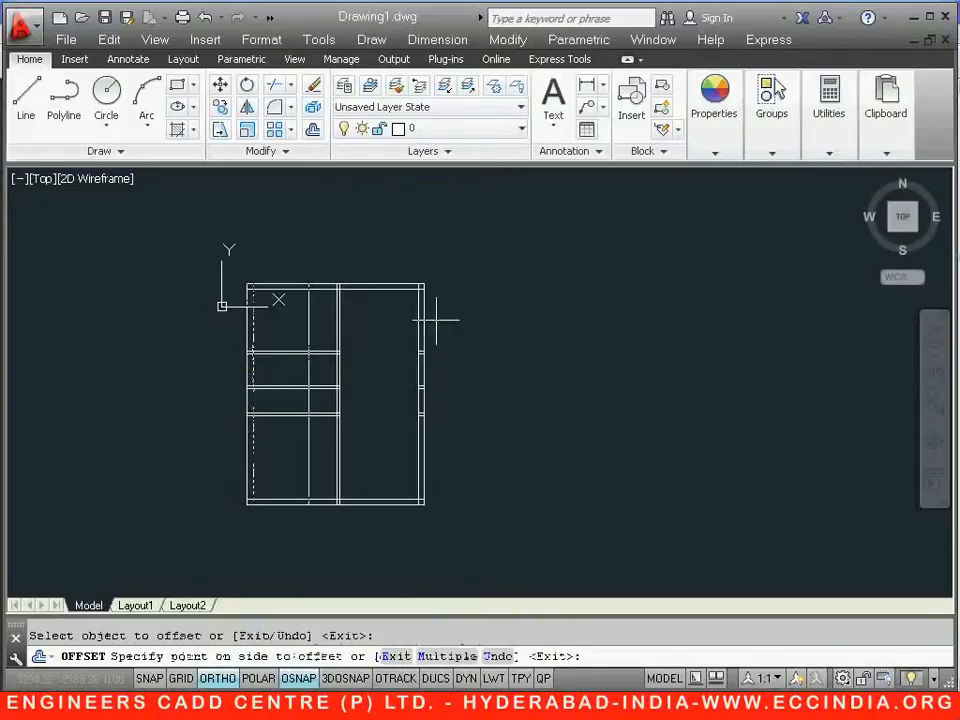
left_click(313, 131)
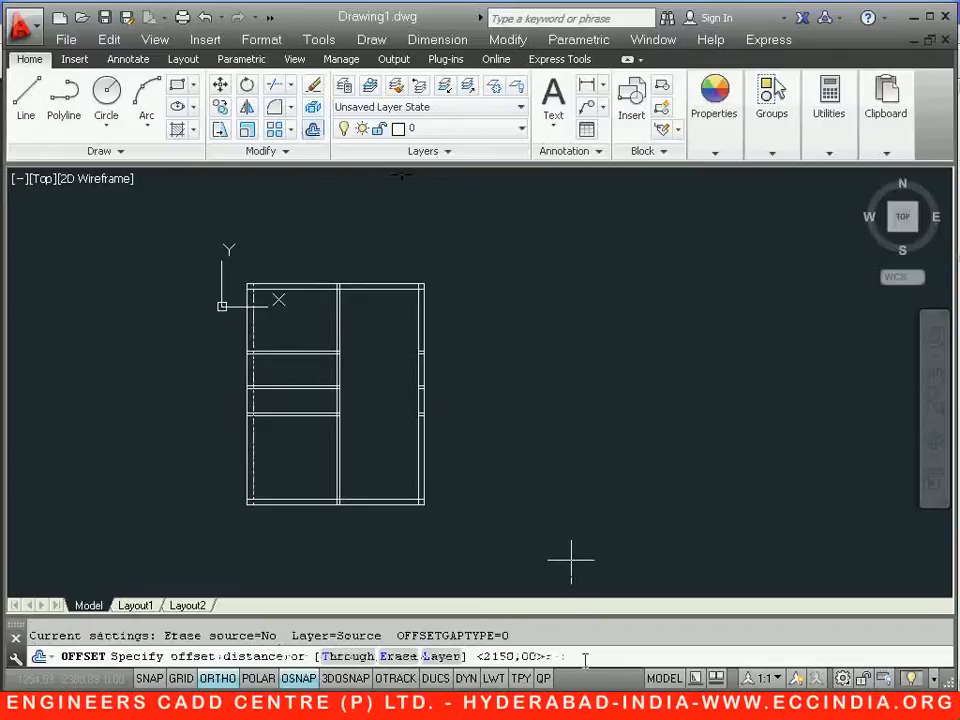
key("Return")
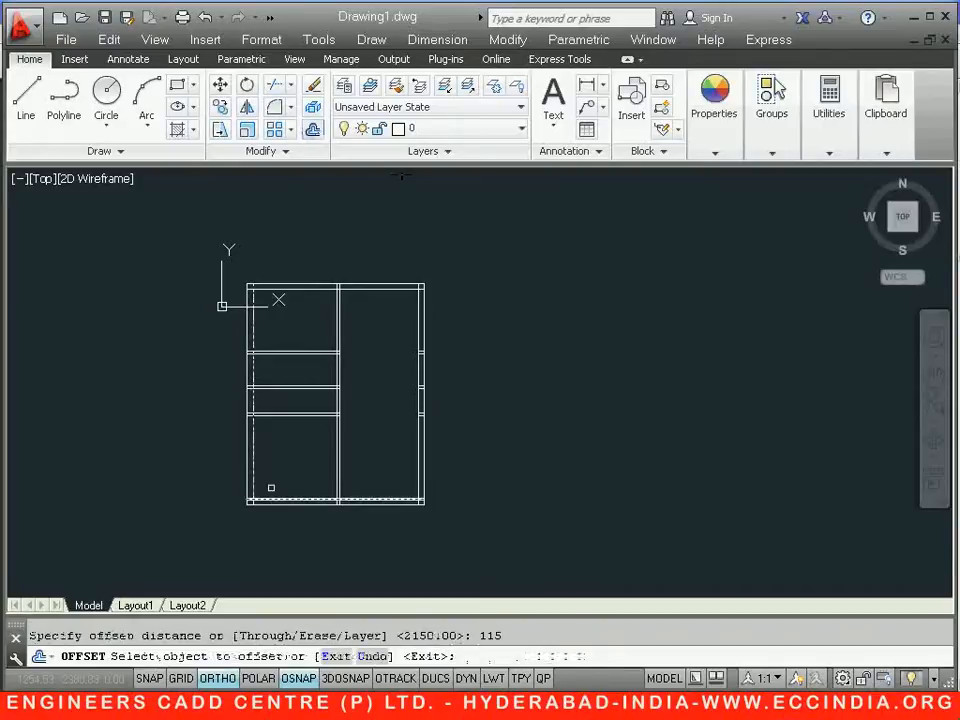
key("Escape")
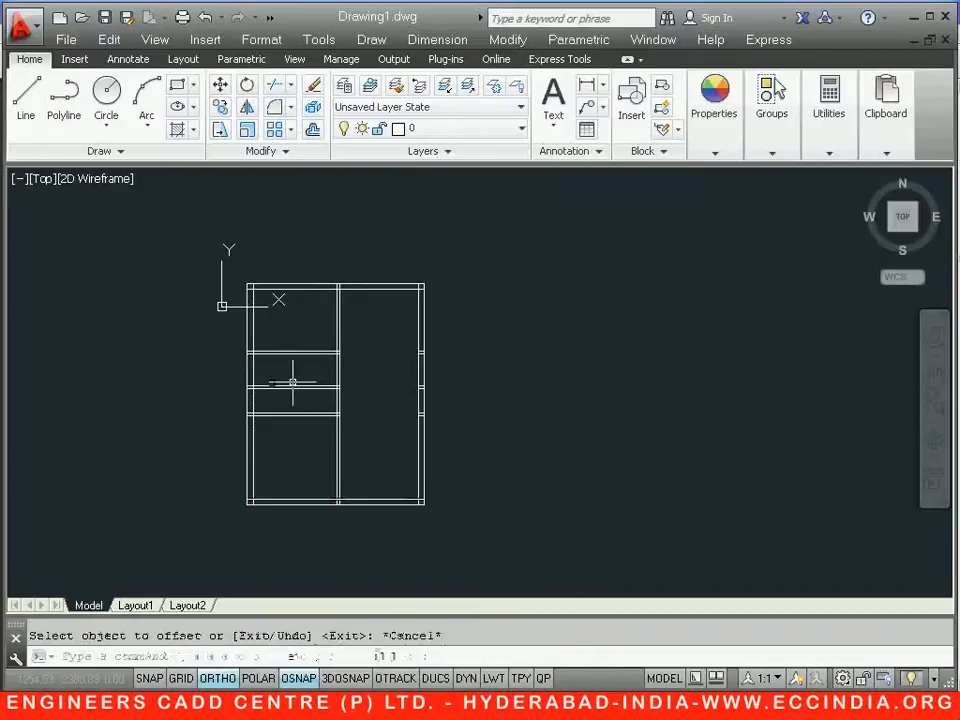
- Offset the inner line of the left external wall 2150 to the right for the bath width
left_click(311, 133)
type("21")
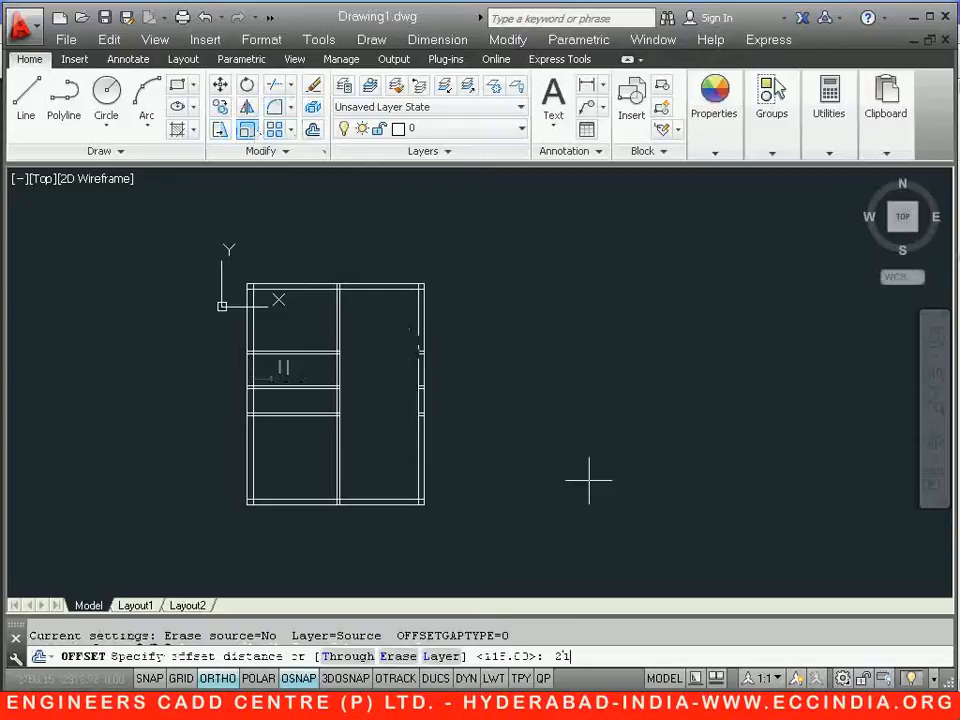
type("60")
key("Return")
left_click(252, 405)
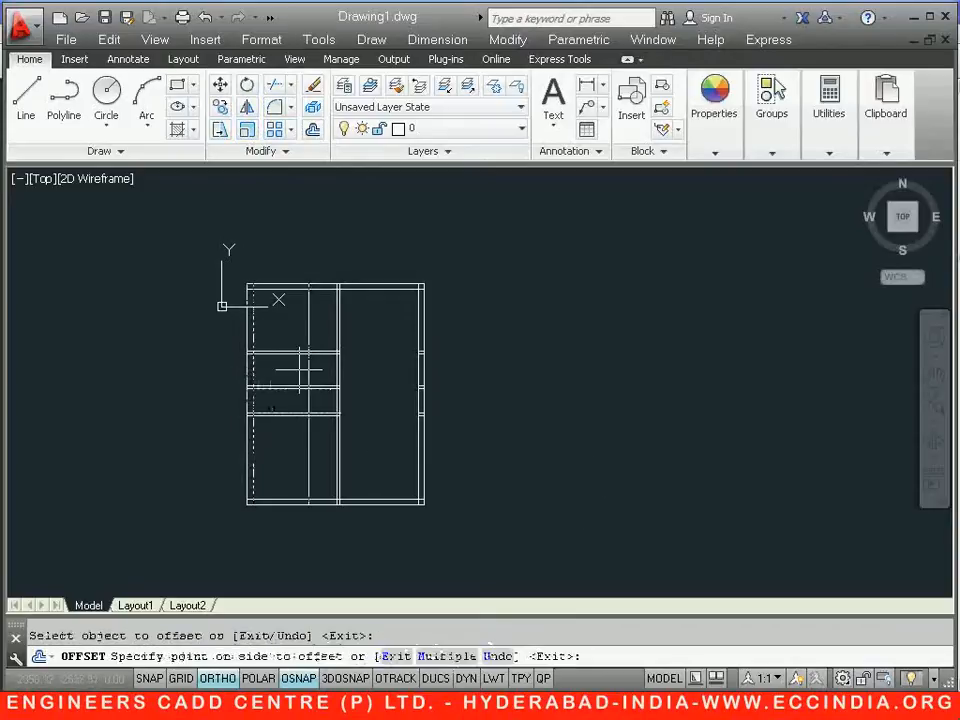
left_click(300, 370)
right_click(358, 367)
left_click(388, 379)
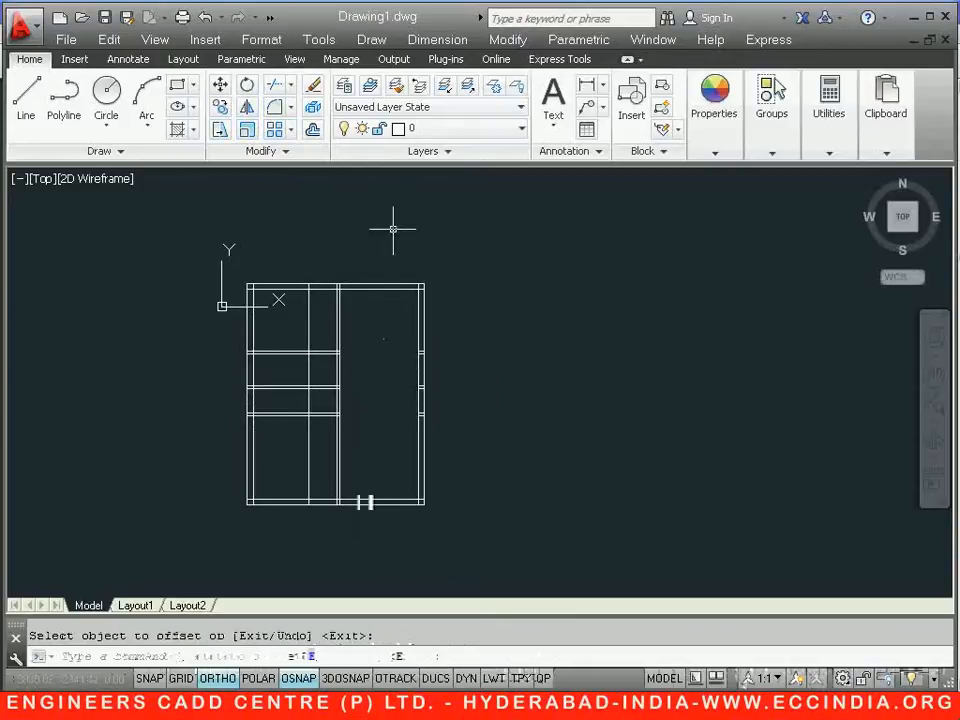
- Offset the new vertical bath line 115 to the right to form the internal wall
left_click(313, 129)
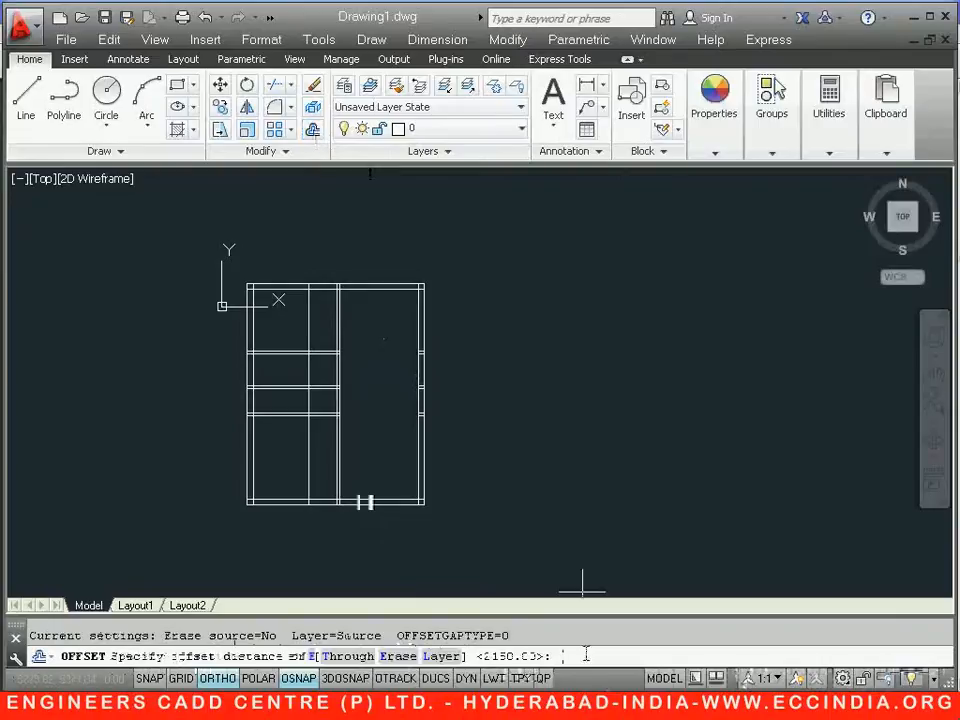
type("115")
key("Return")
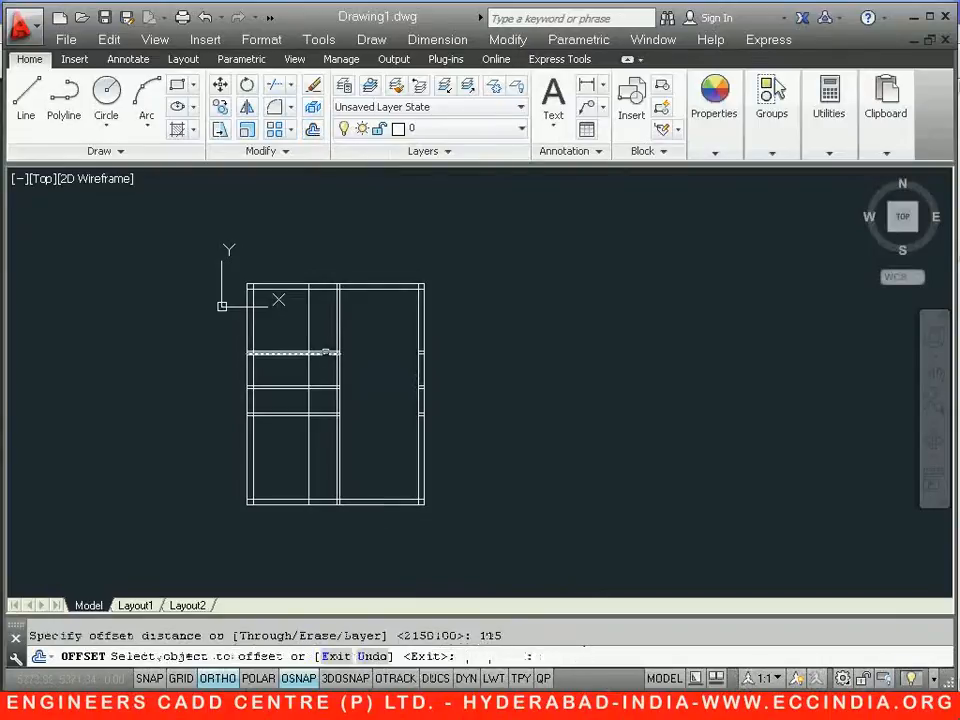
left_click(308, 360)
left_click(330, 366)
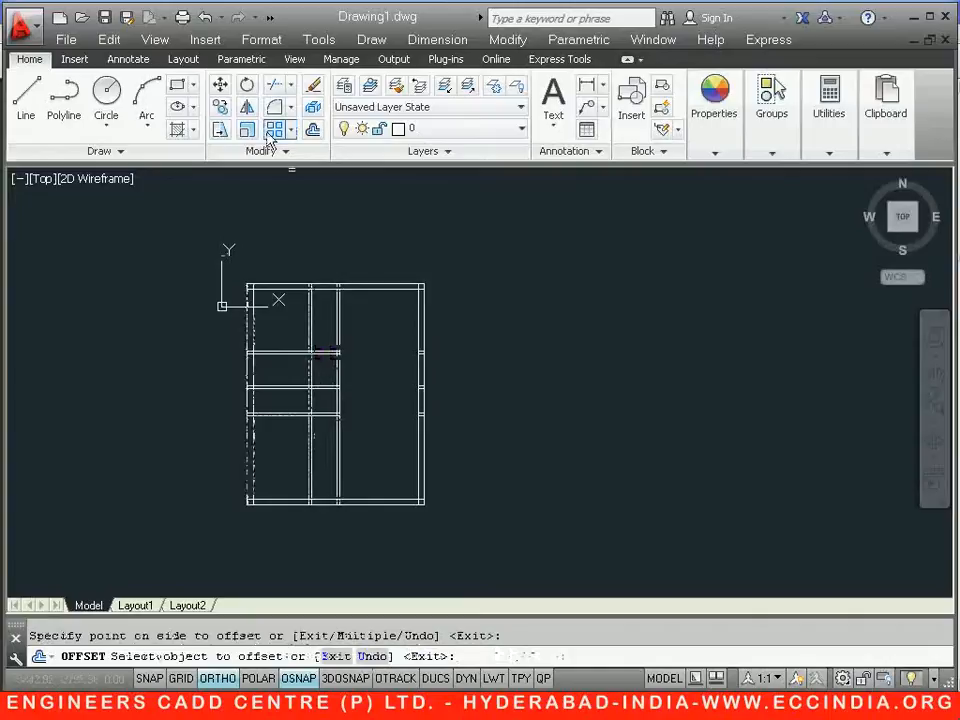
- Trim the two bath partition lines where they cross the kitchen and the bedroom
left_click(277, 86)
key("Return")
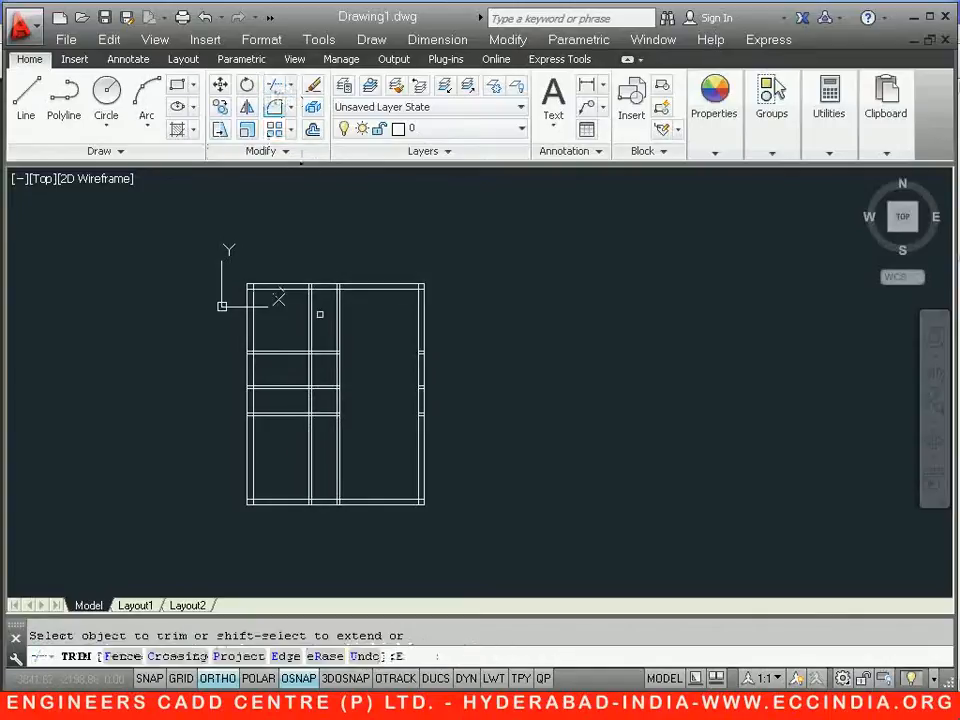
left_click(324, 312)
left_click(299, 333)
left_click(322, 441)
left_click(289, 456)
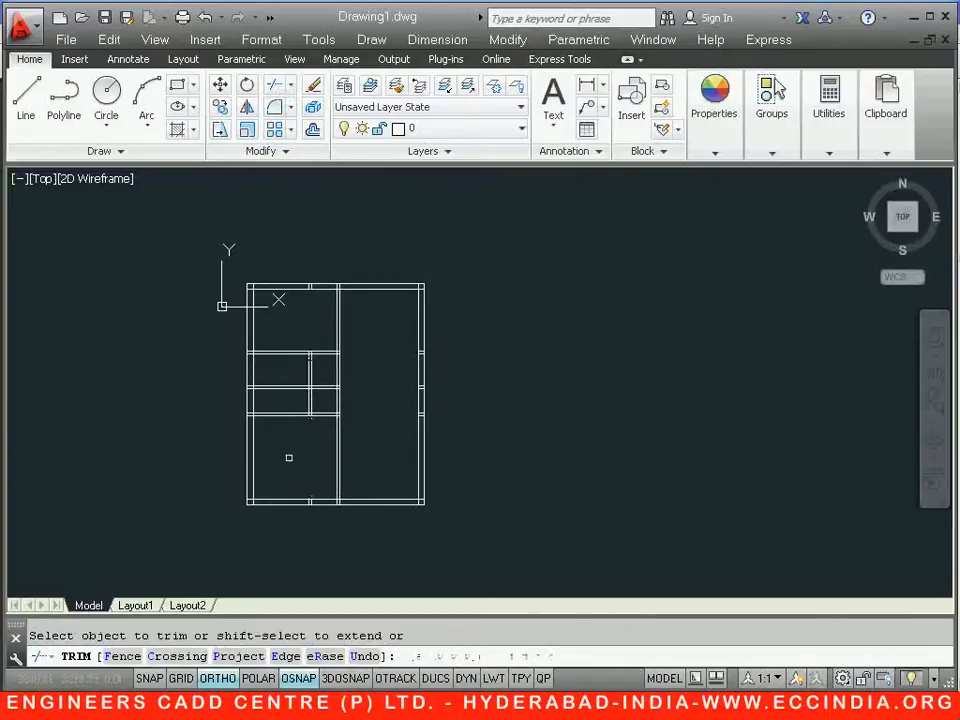
scroll(315, 410, "up", 4)
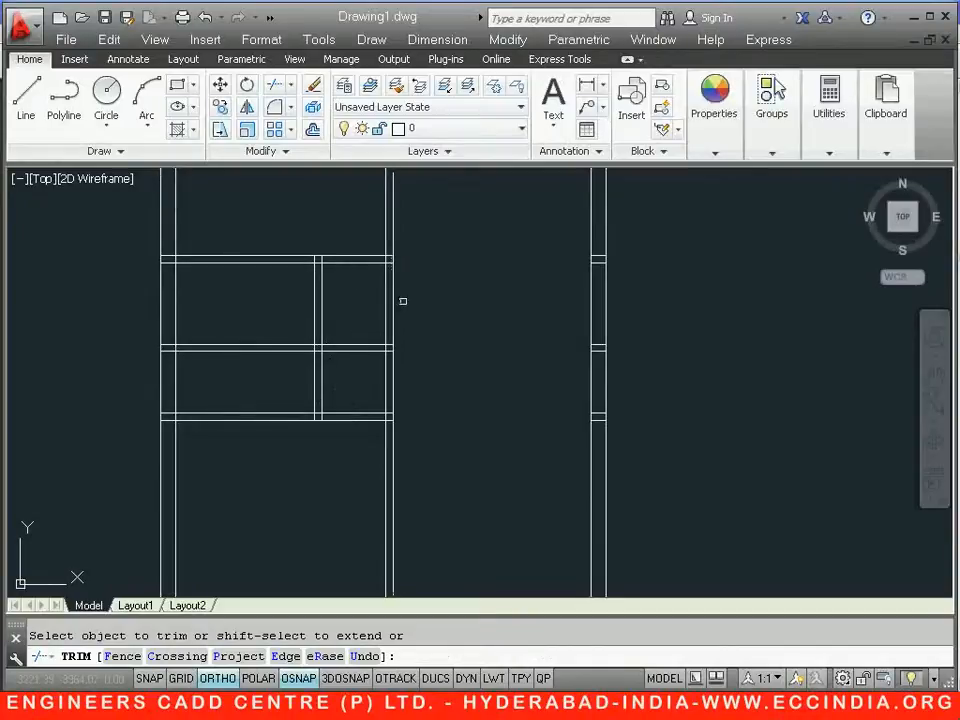
- Check the living room size in the workbook plan and offset the inner line of the top external wall 4200 downward in AutoCAD
left_click(175, 707)
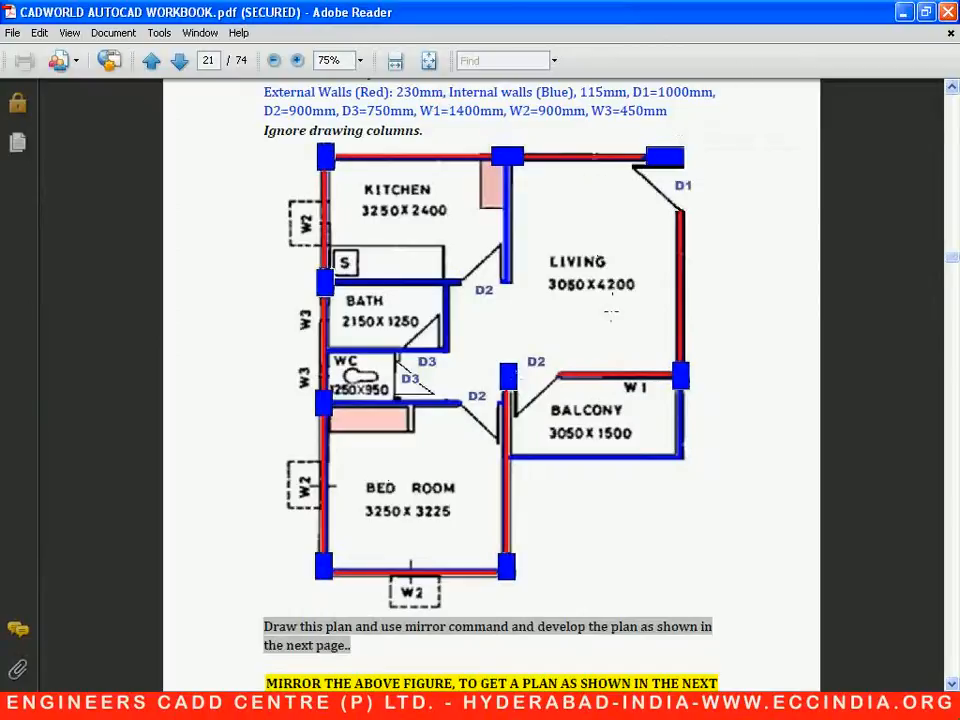
left_click(250, 707)
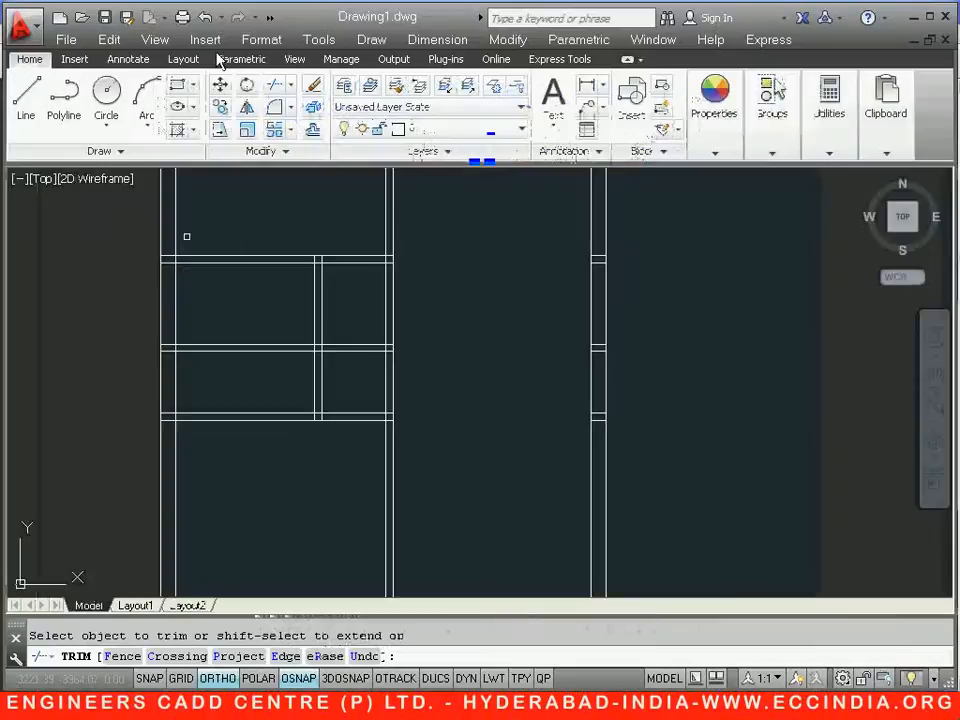
left_click(313, 131)
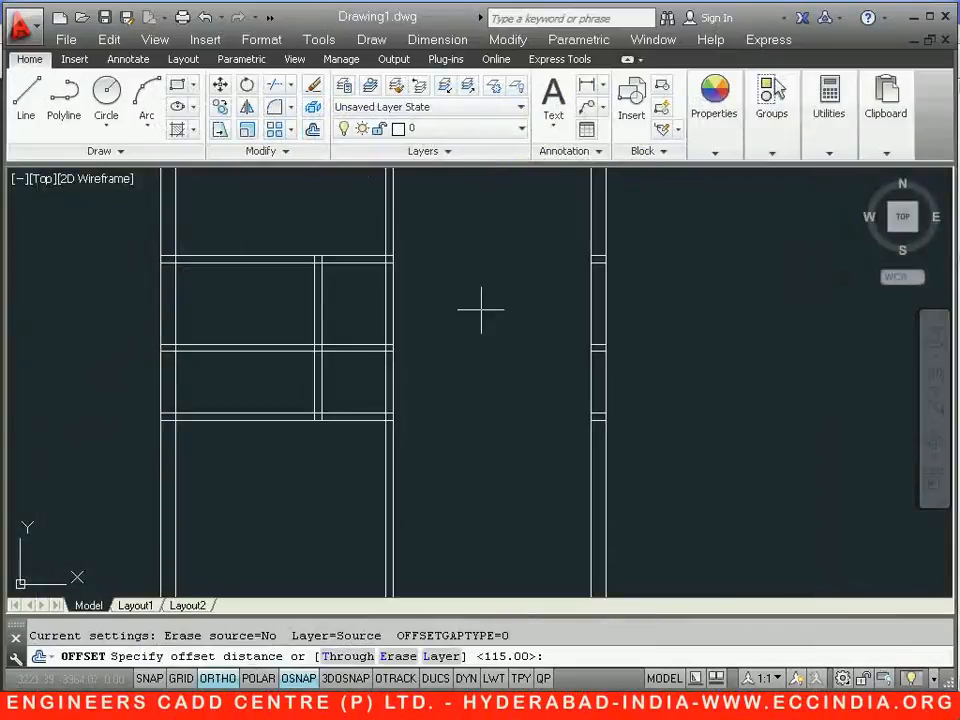
type("4")
type("200")
key("Return")
mouse_move(476, 306)
middle_mouse_down()
mouse_move(450, 422)
mouse_move(455, 450)
middle_mouse_up()
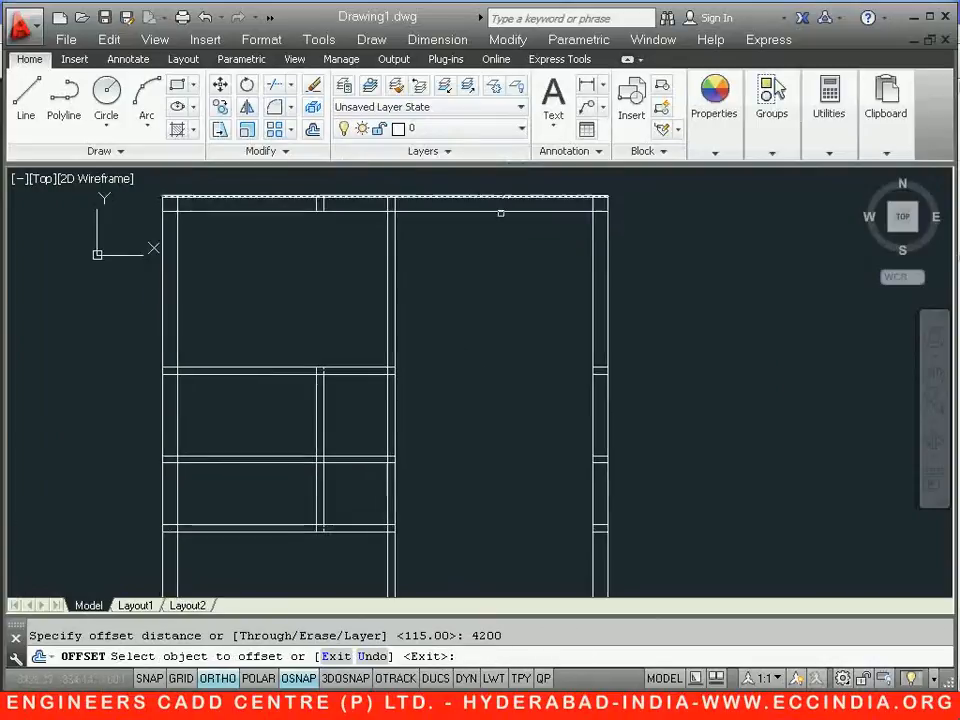
left_click(501, 210)
left_click(507, 298)
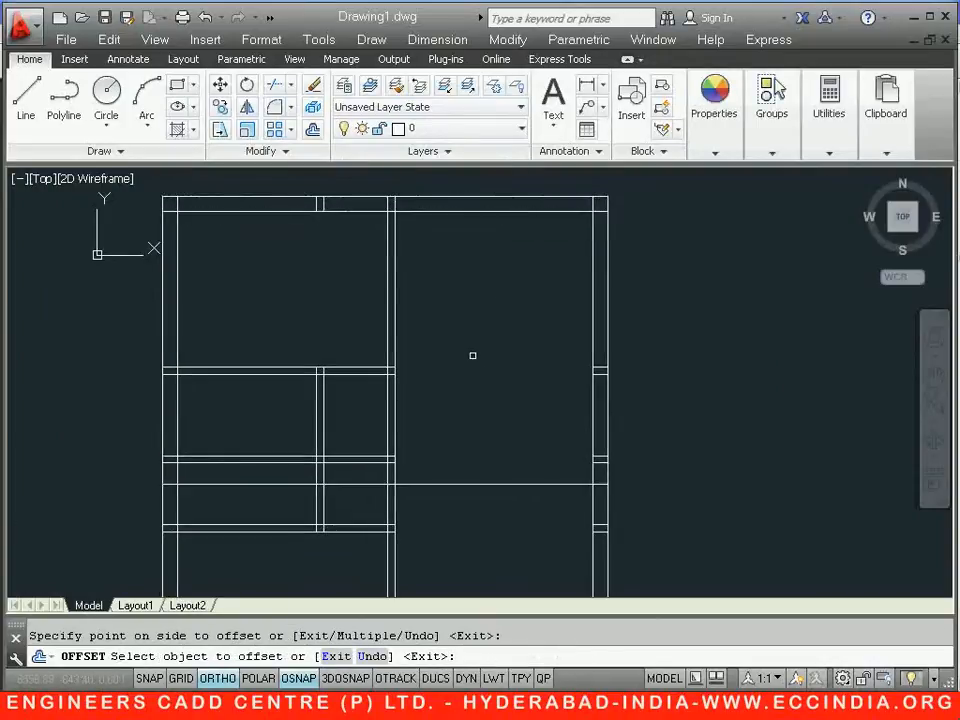
- Check the living–balcony wall type in the workbook and offset the new living room line 230 downward in AutoCAD
left_click(313, 130)
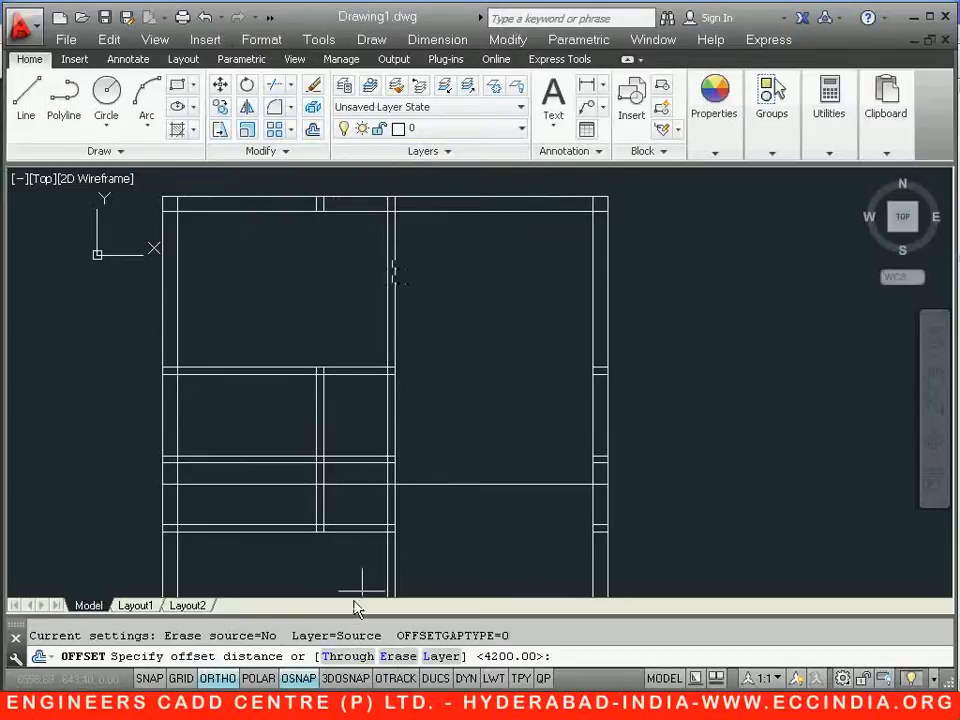
key("alt+Tab")
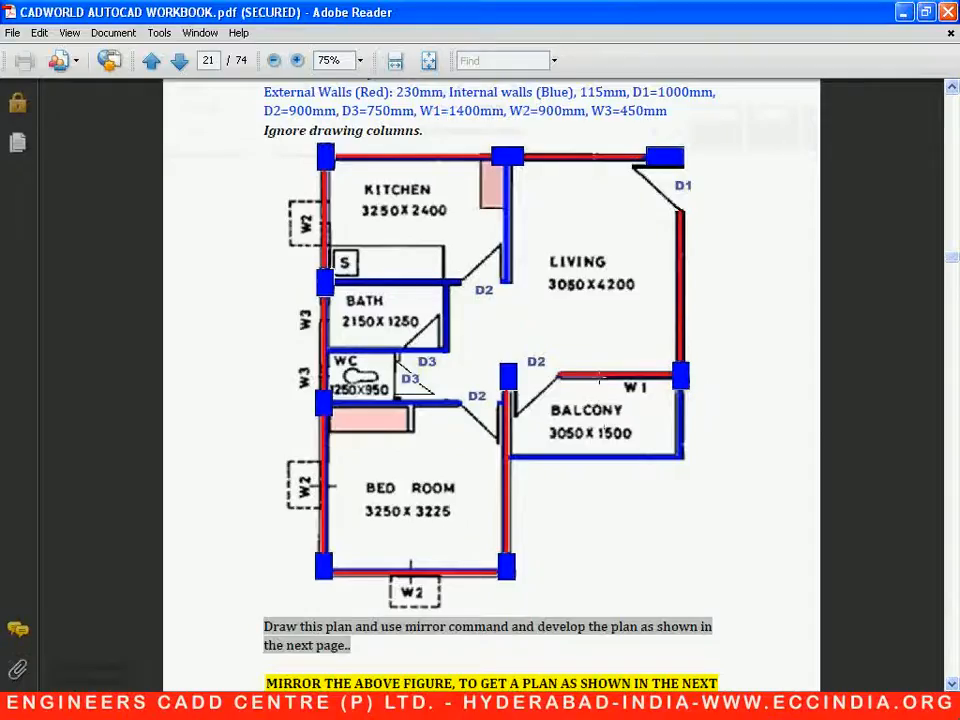
key("alt+Tab")
type("230")
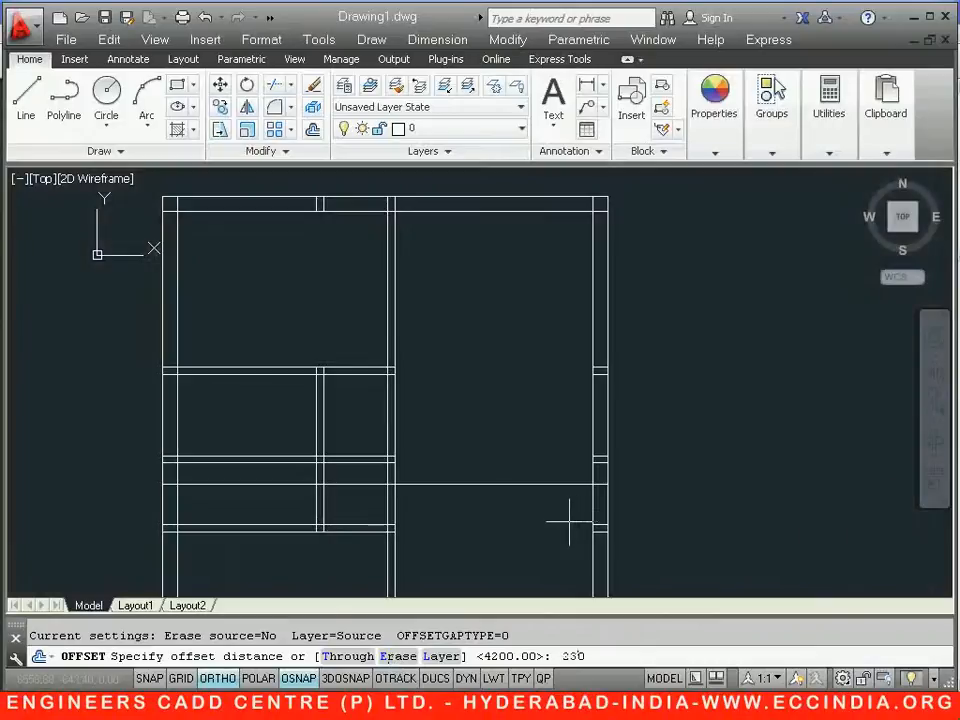
key("Return")
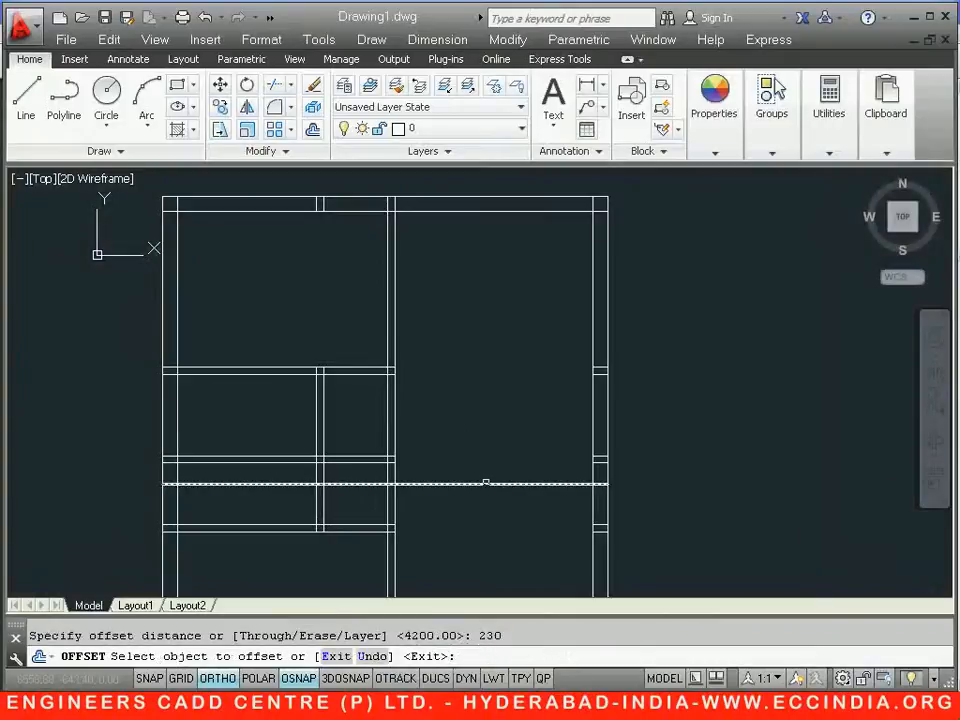
left_click(485, 485)
left_click(487, 510)
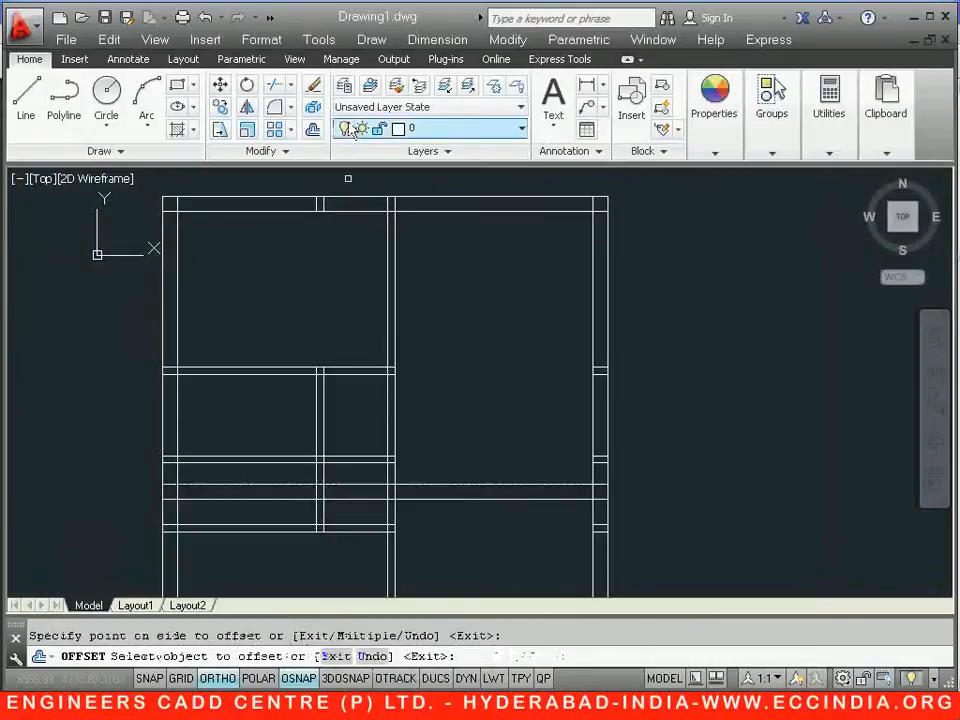
- Trim the two living–balcony wall lines between the bath partition and the vertical internal wall
left_click(276, 85)
key("Return")
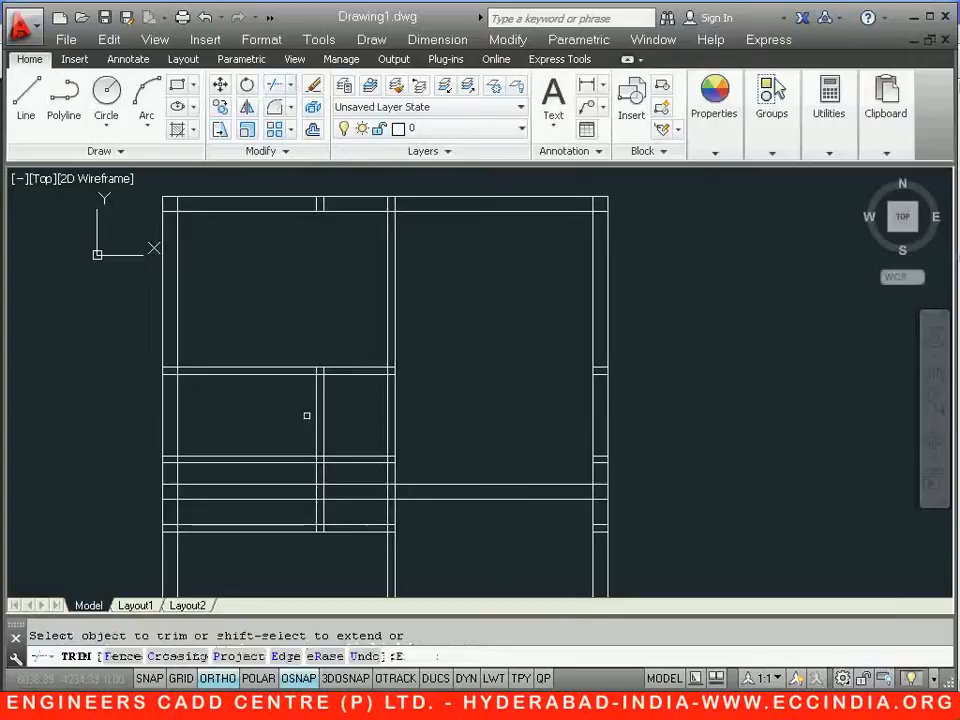
left_click(362, 480)
left_click(344, 500)
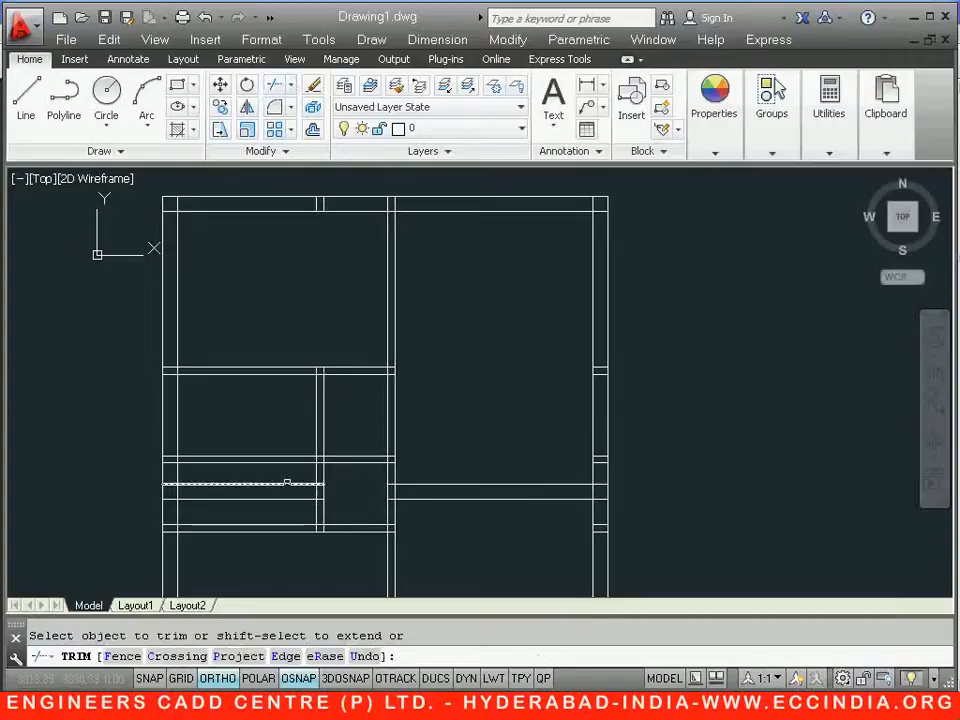
key("Escape")
- Erase the two leftover horizontal line pieces crossing the WC area
left_click(289, 473)
left_click(256, 487)
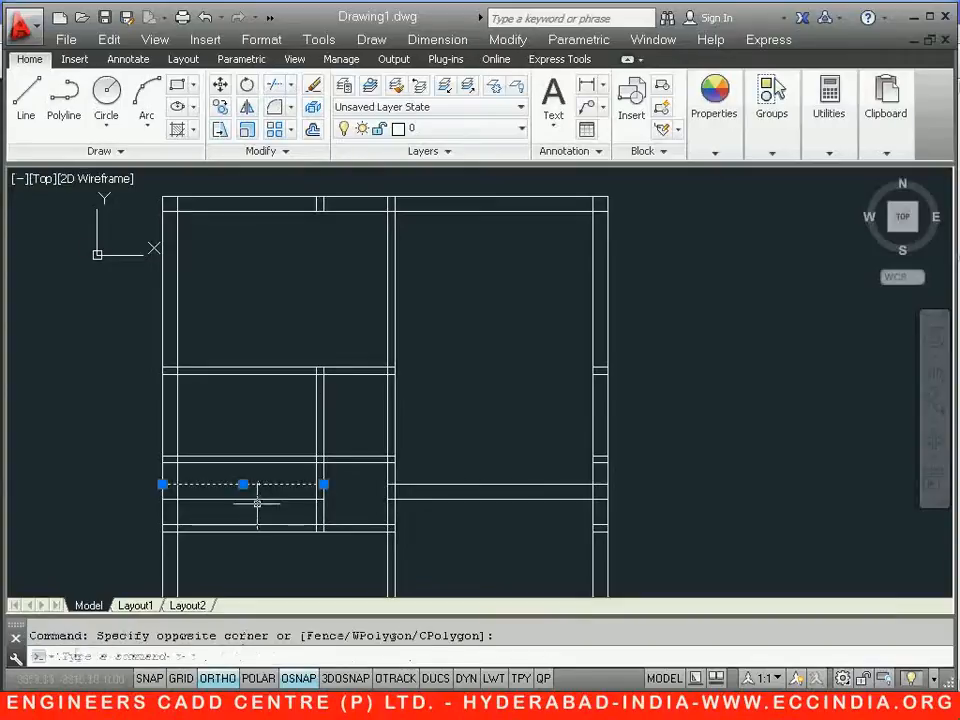
left_click(243, 498)
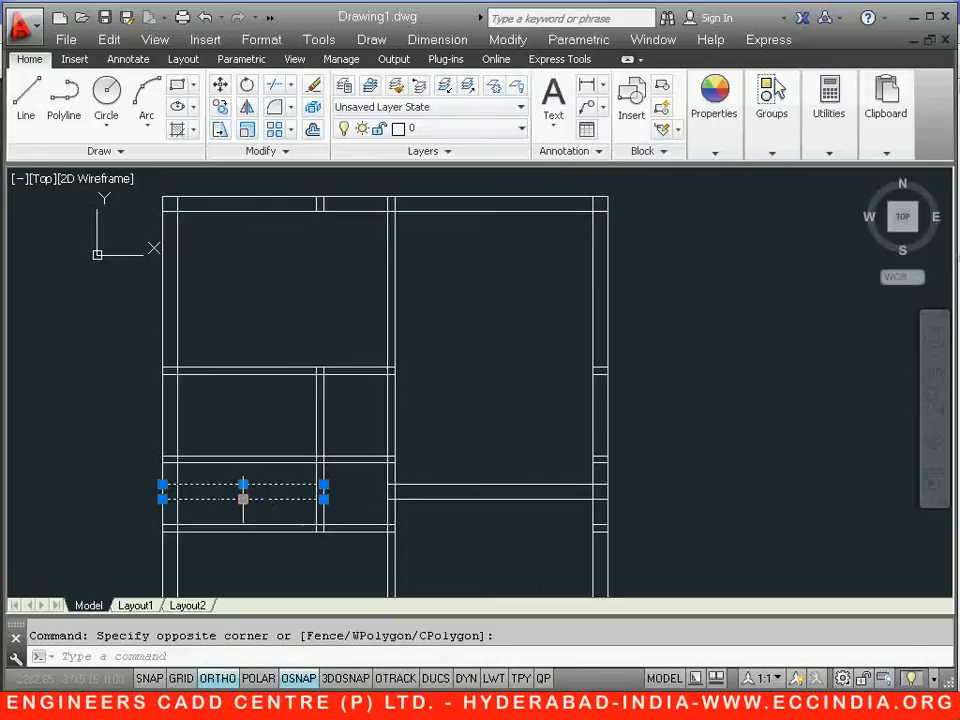
key("Delete")
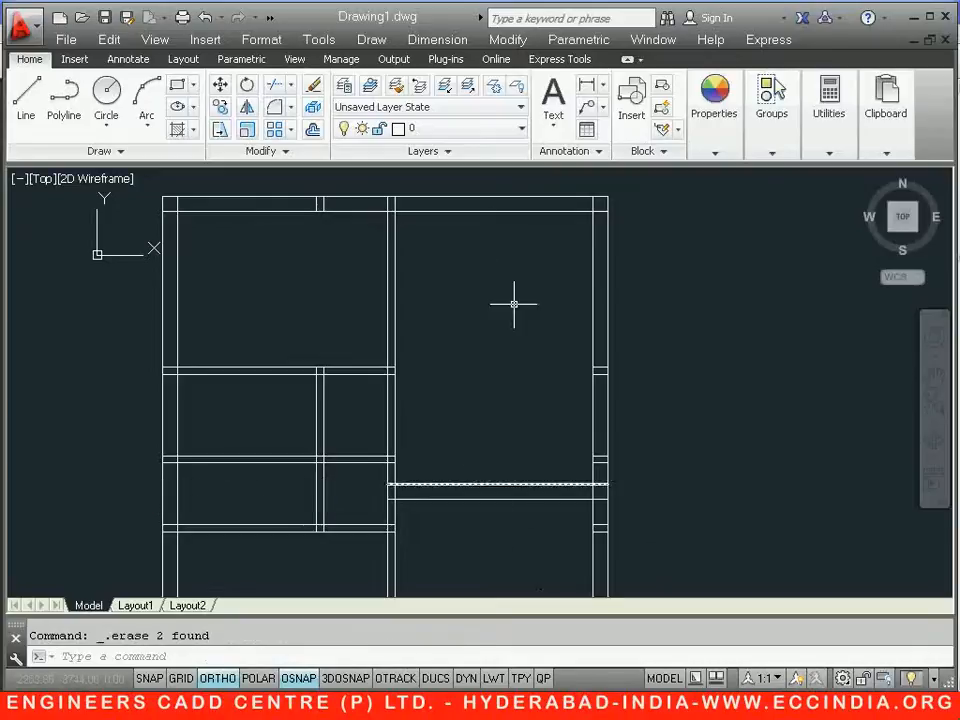
- Check the balcony size in the workbook plan and offset the lower living–balcony wall line 1500 downward in AutoCAD
middle_click_drag(474, 519, 469, 474)
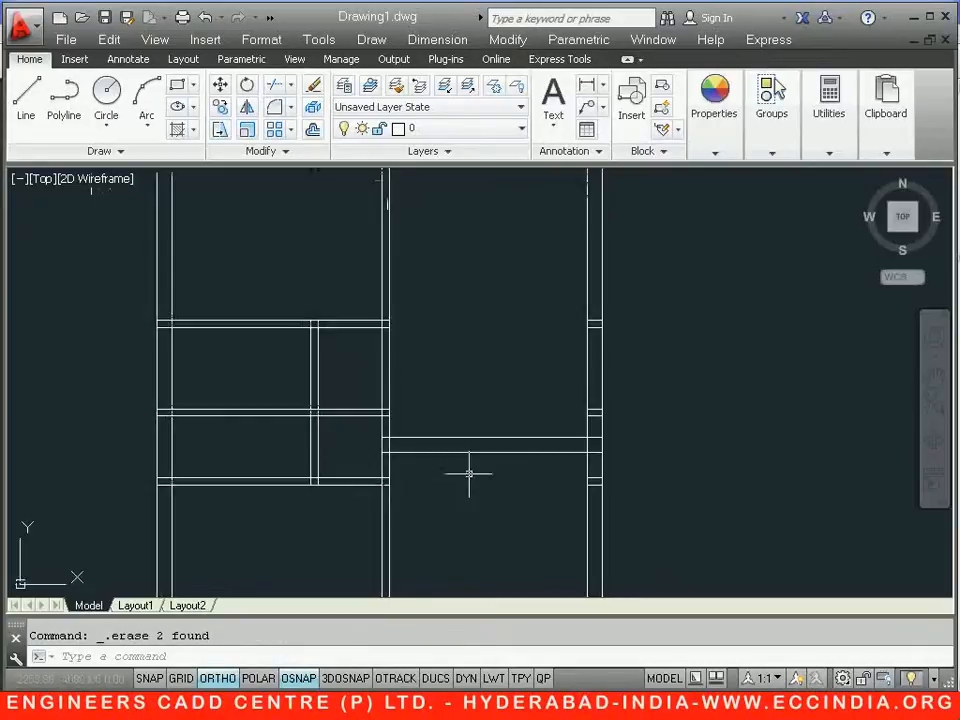
scroll(469, 474, "down", 3)
key("alt+Tab")
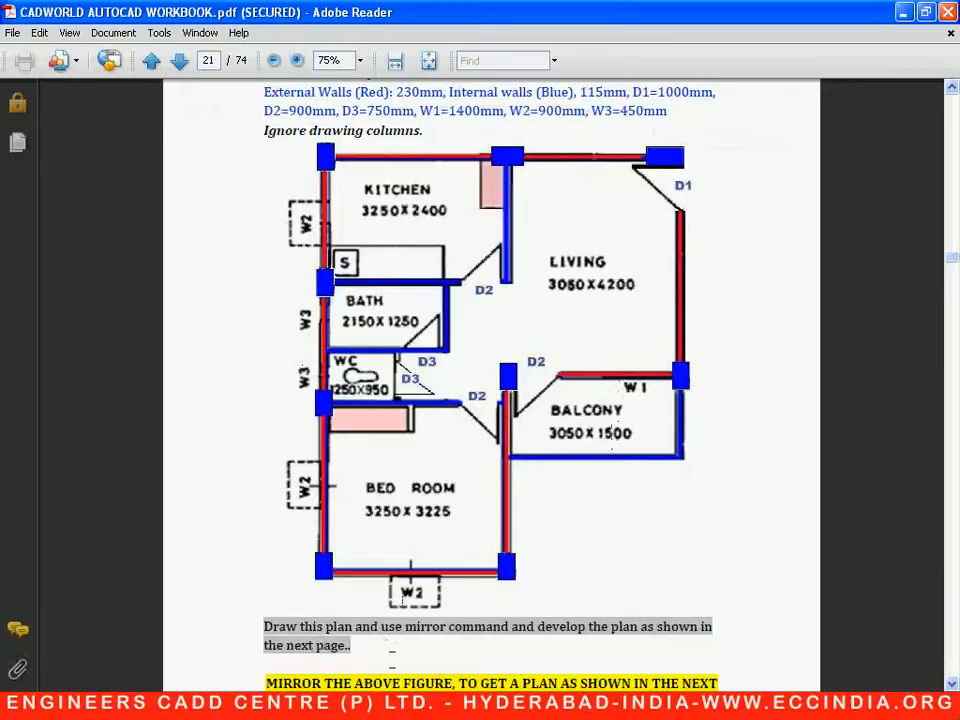
key("alt+Tab")
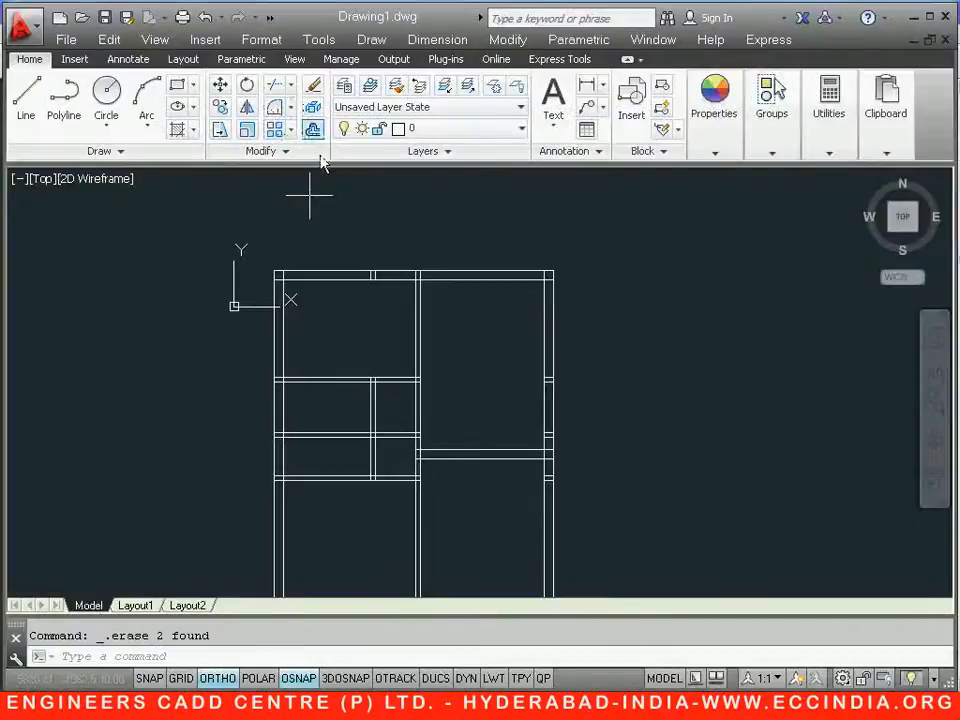
type("o")
key("Return")
type("1")
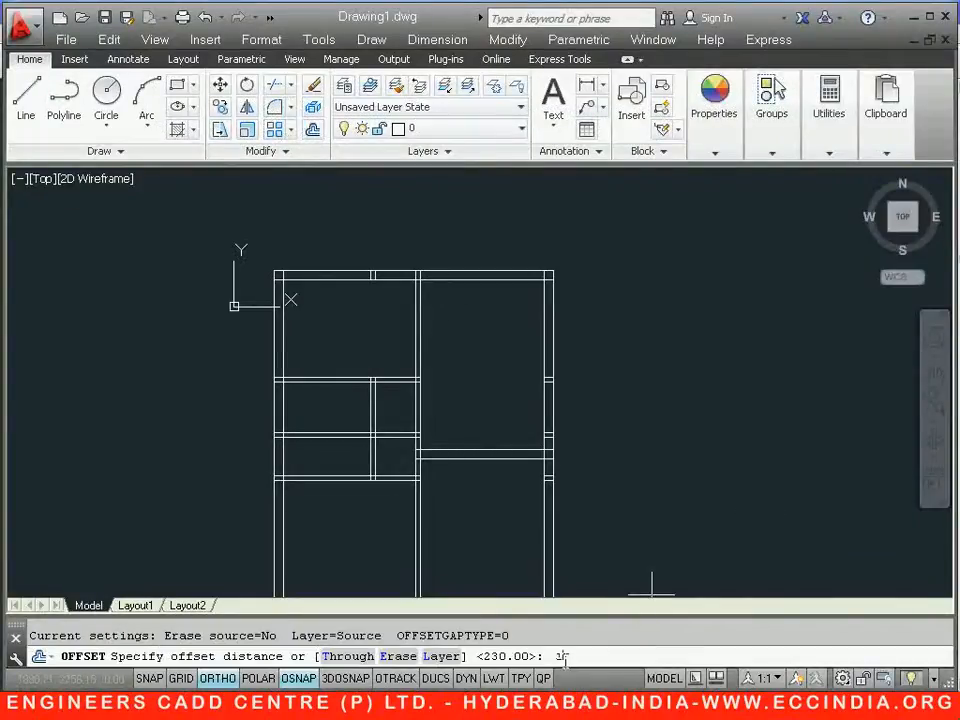
type("800")
key("Return")
left_click(443, 457)
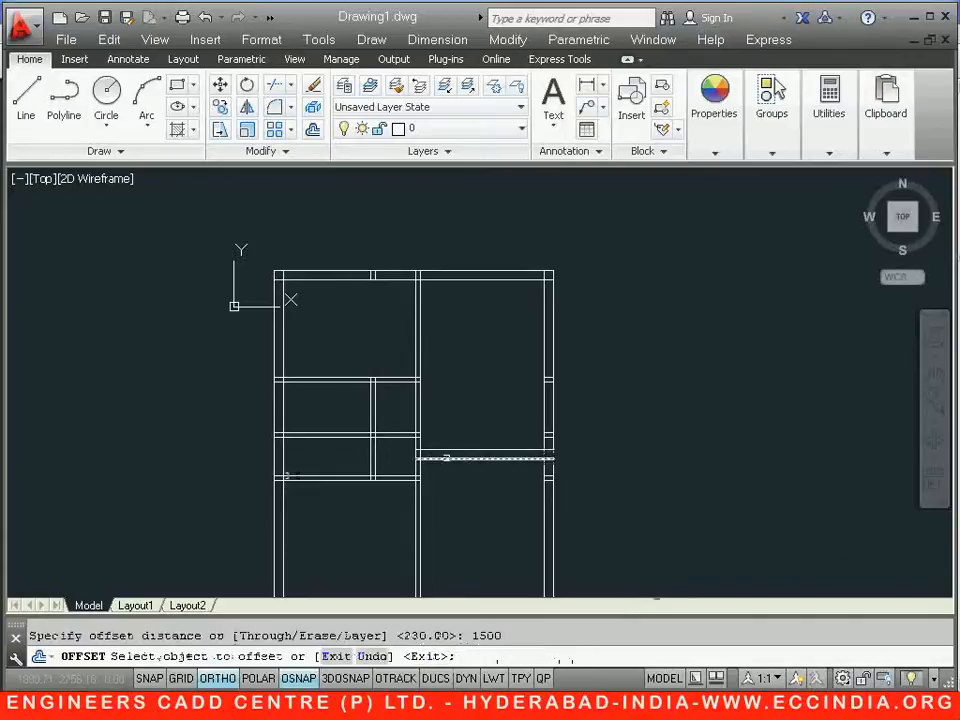
left_click(442, 522)
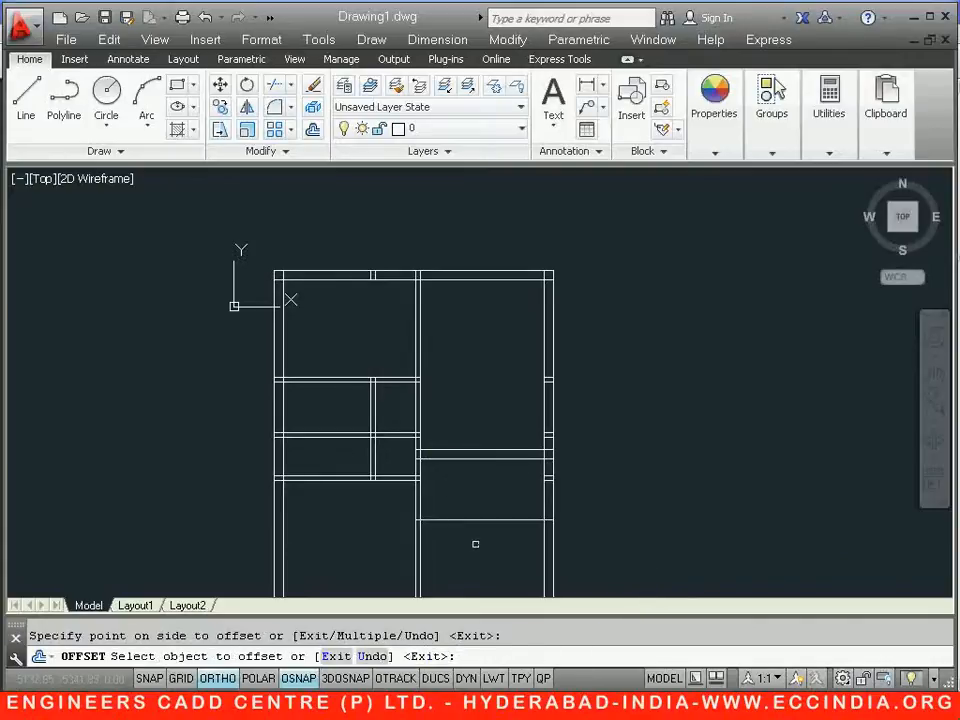
key("Escape")
key("Escape")
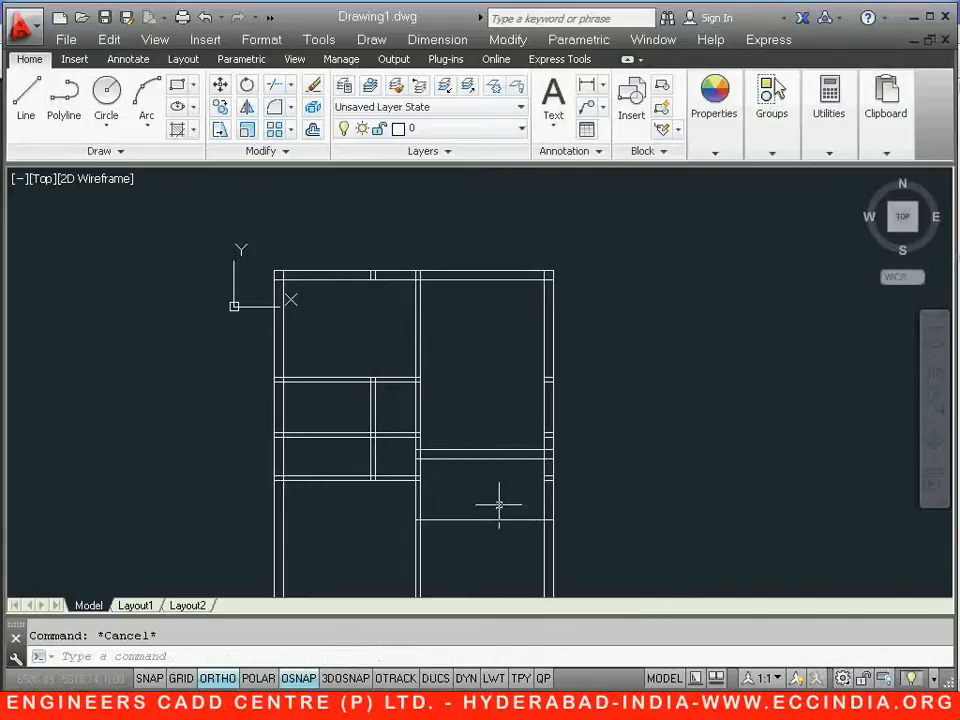
- Offset the new balcony line 115 downward to form the balcony's outer wall
left_click(313, 129)
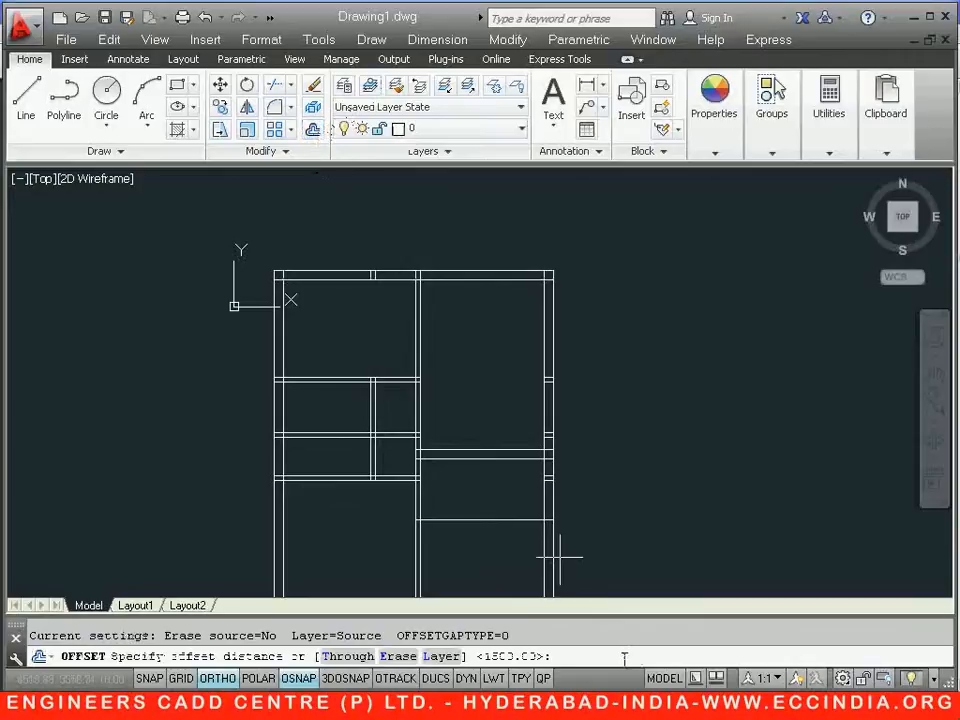
type("115")
key("Return")
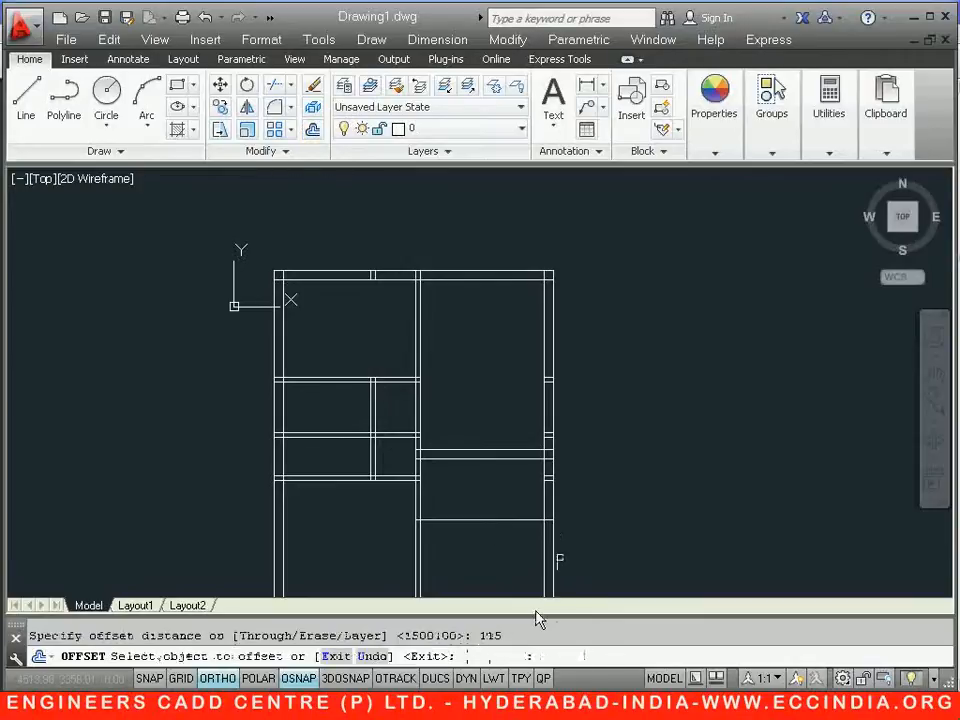
left_click(487, 518)
left_click(489, 535)
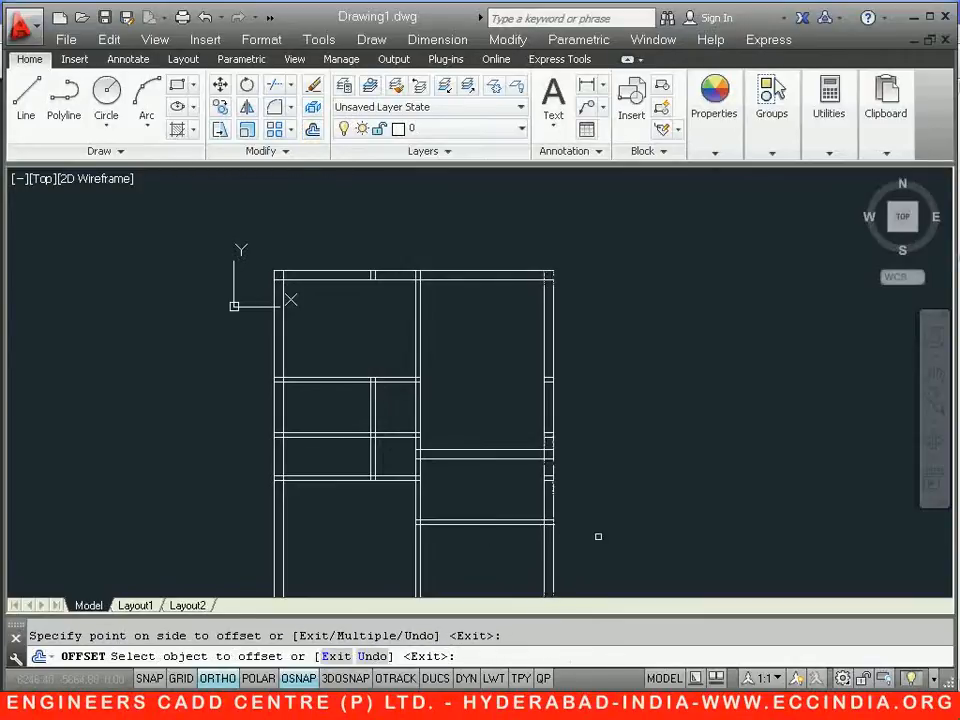
right_click(600, 341)
left_click(644, 356)
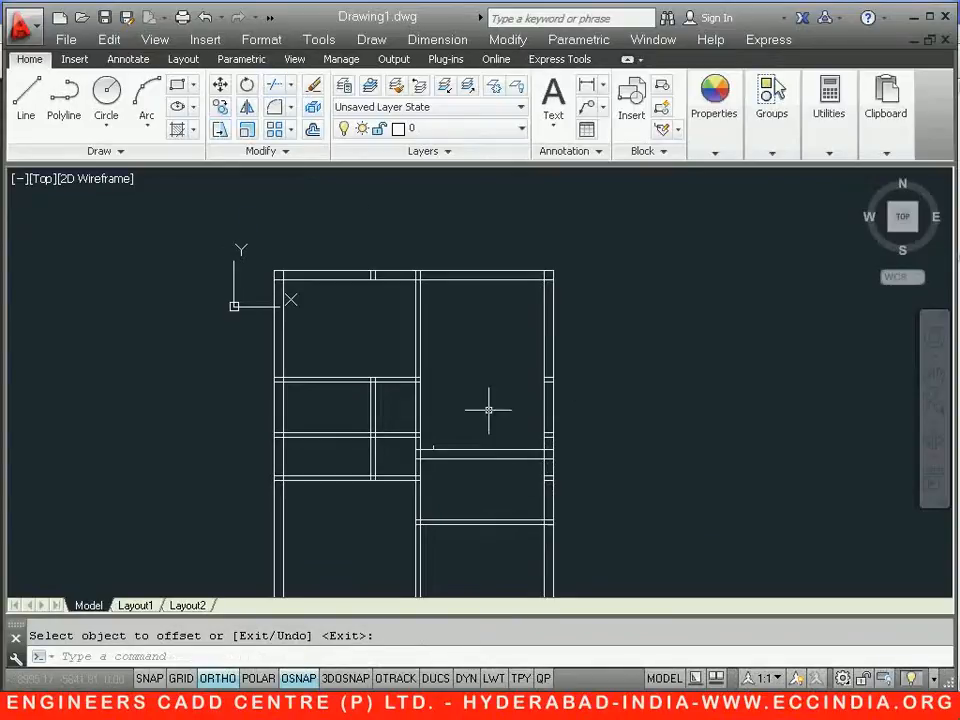
- Check the WC size in the workbook plan and offset the inner line of the left external wall 1250 to the right in AutoCAD
scroll(489, 370, "down", 2)
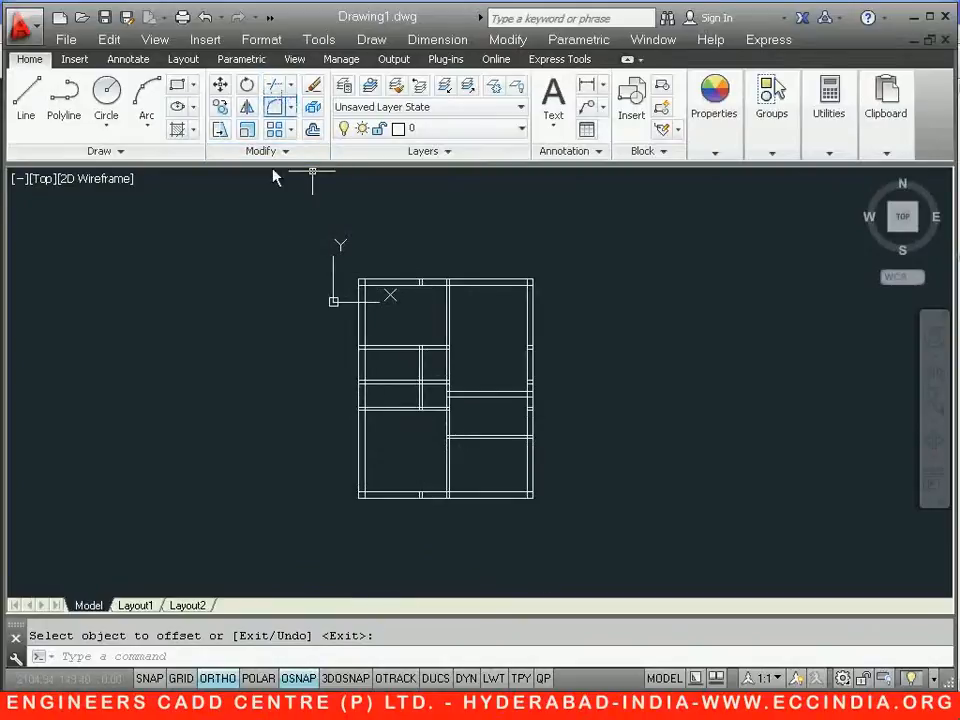
key("alt+Tab")
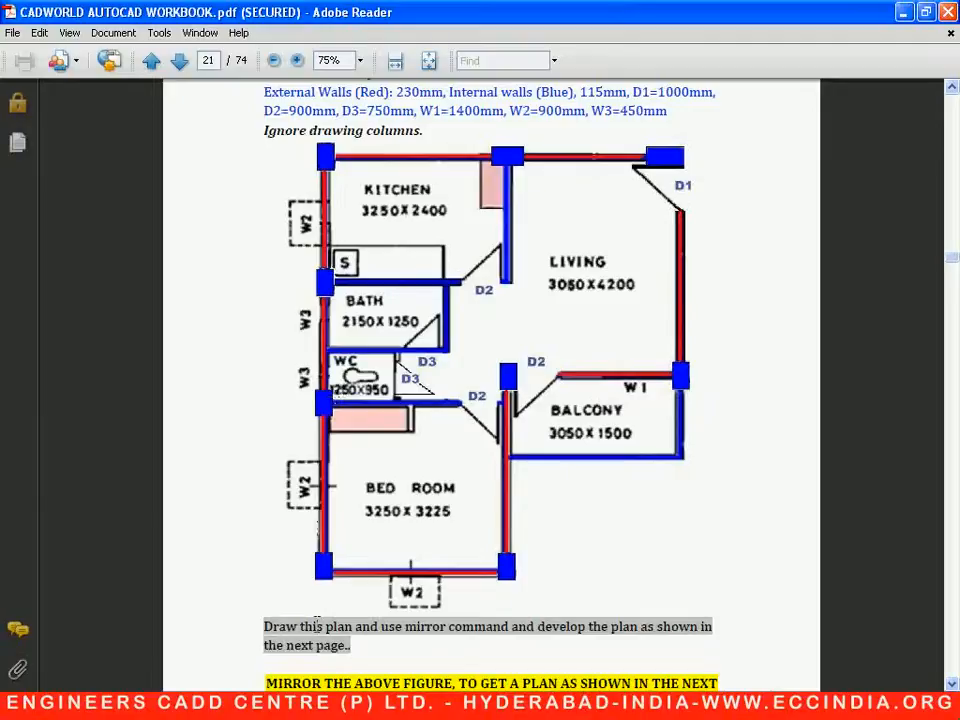
key("alt+Tab")
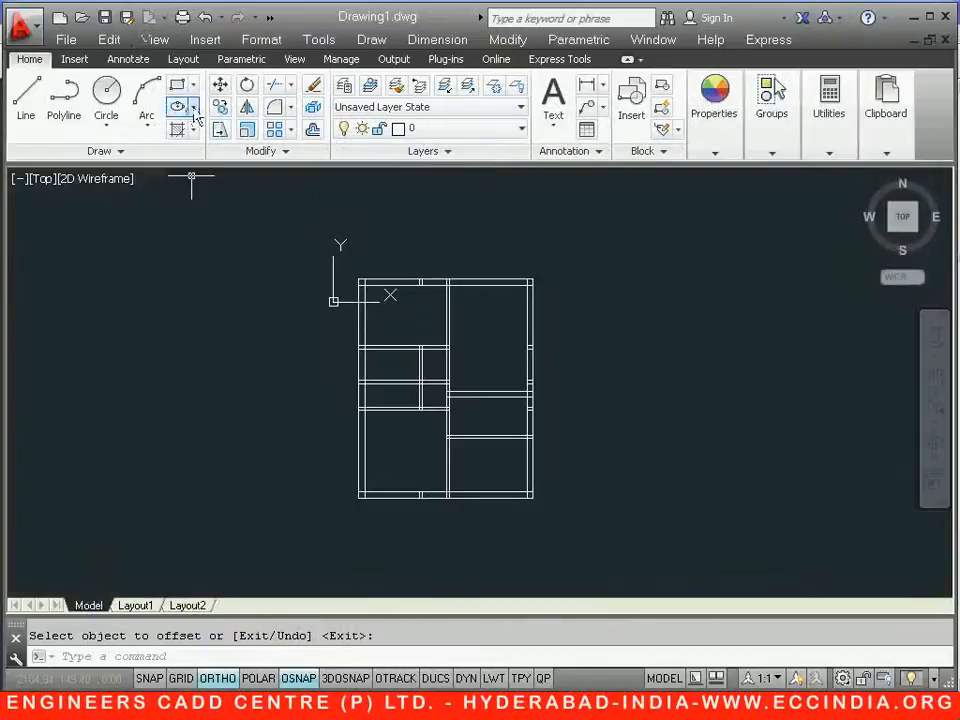
left_click(313, 131)
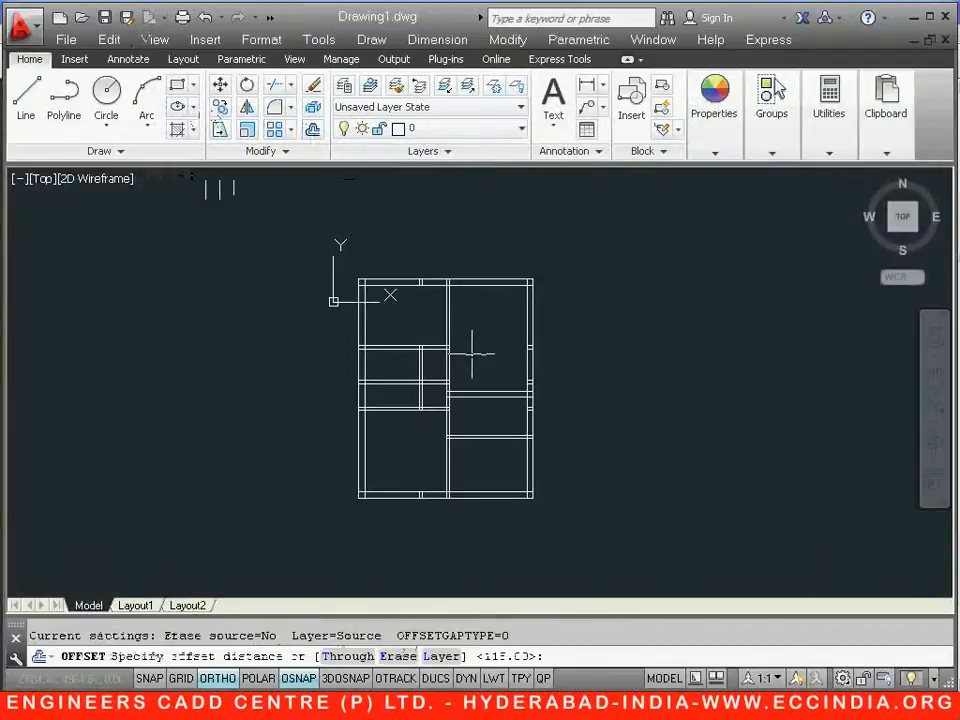
type("1250")
key("Return")
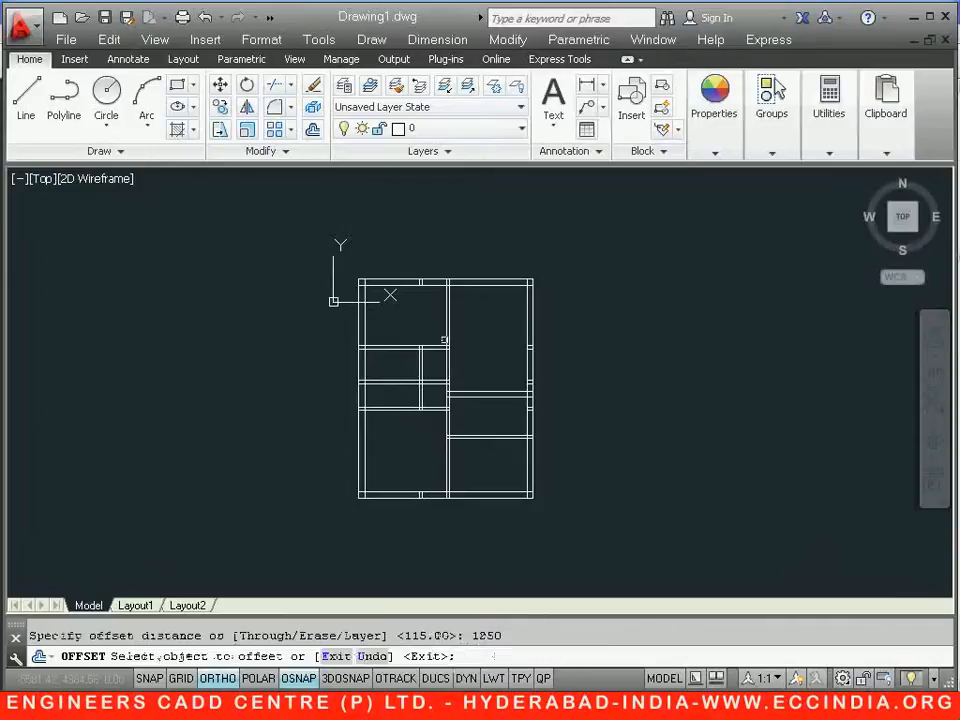
scroll(294, 449, "up", 2)
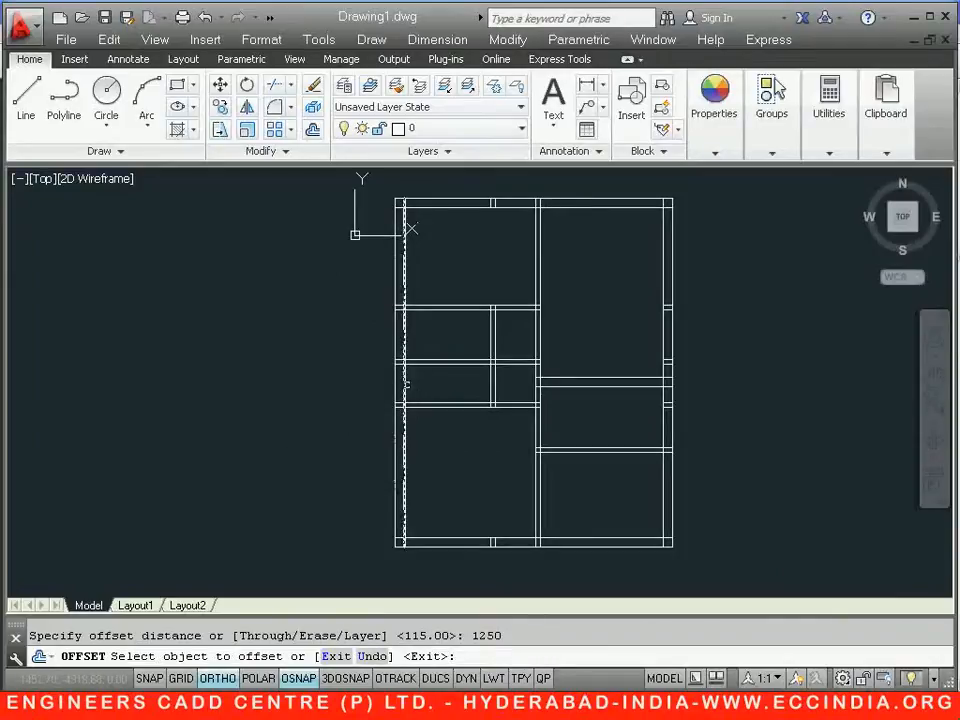
left_click(404, 384)
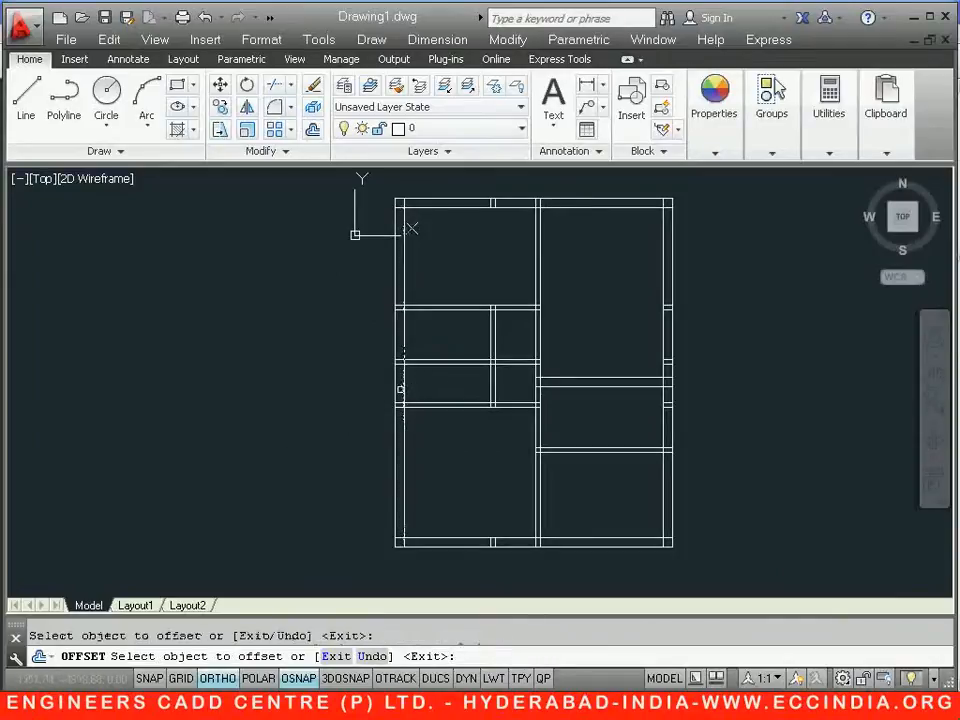
left_click(405, 387)
left_click(429, 384)
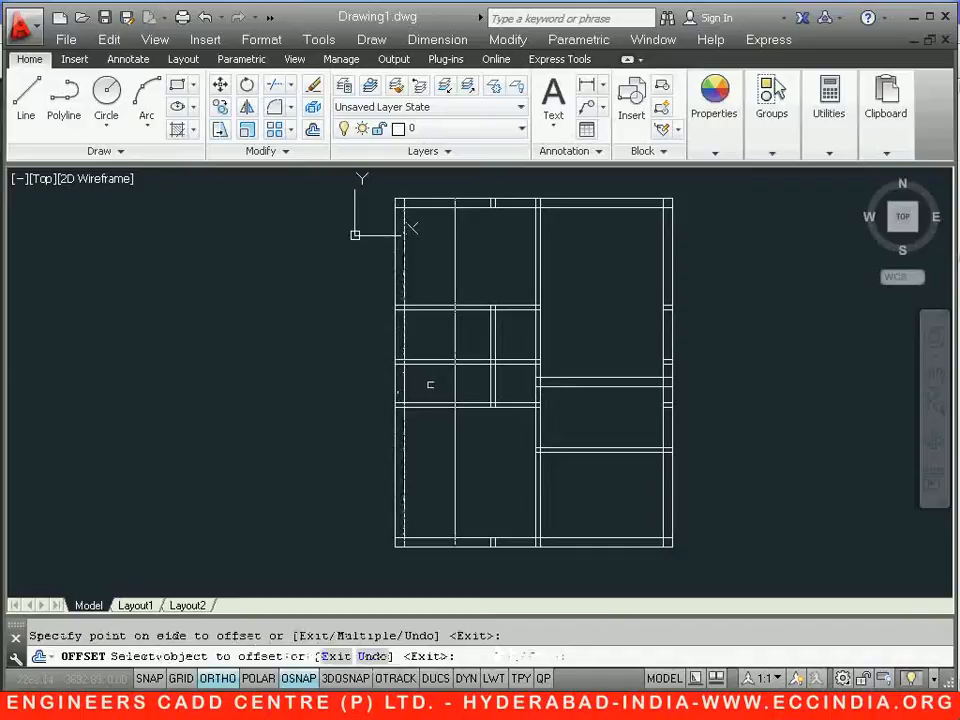
right_click(438, 384)
left_click(475, 396)
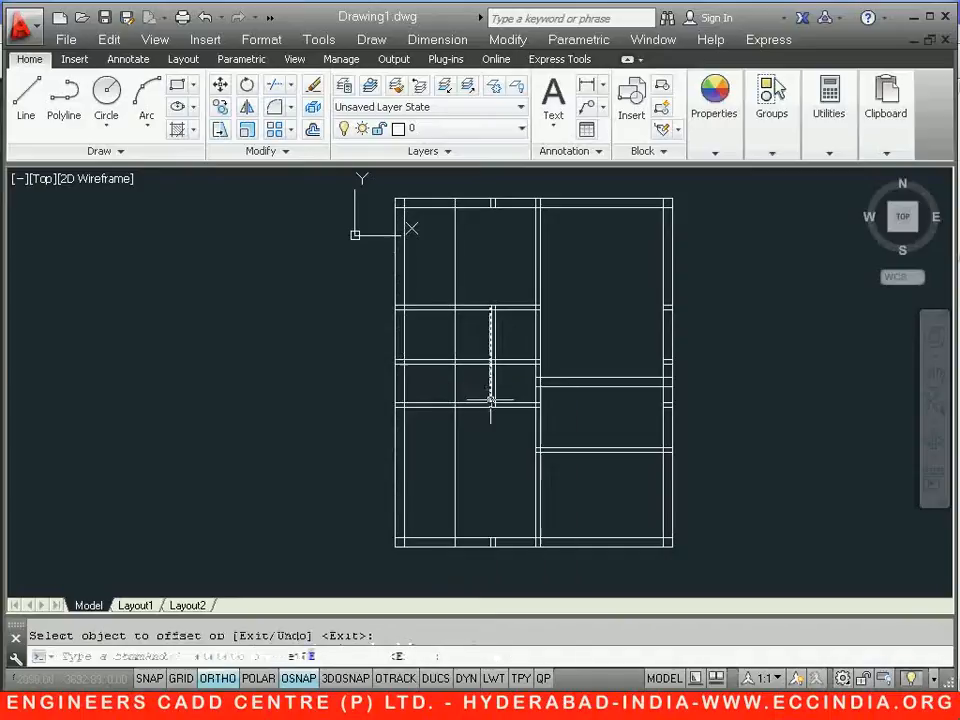
- Offset the WC's new vertical line 115 to the right to form its internal wall
left_click(311, 131)
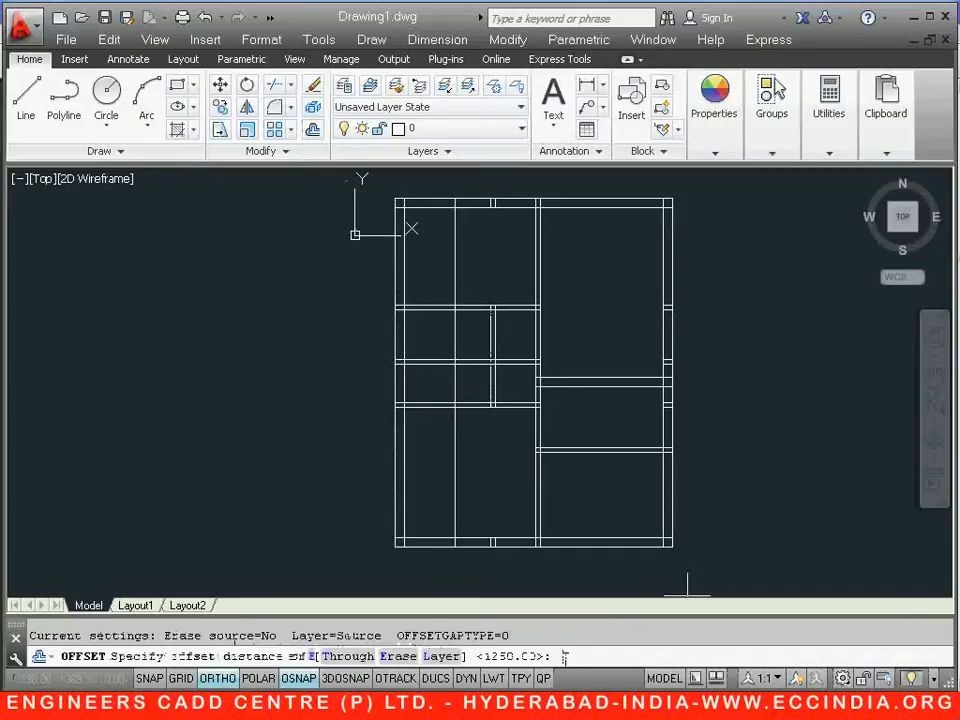
key("Return")
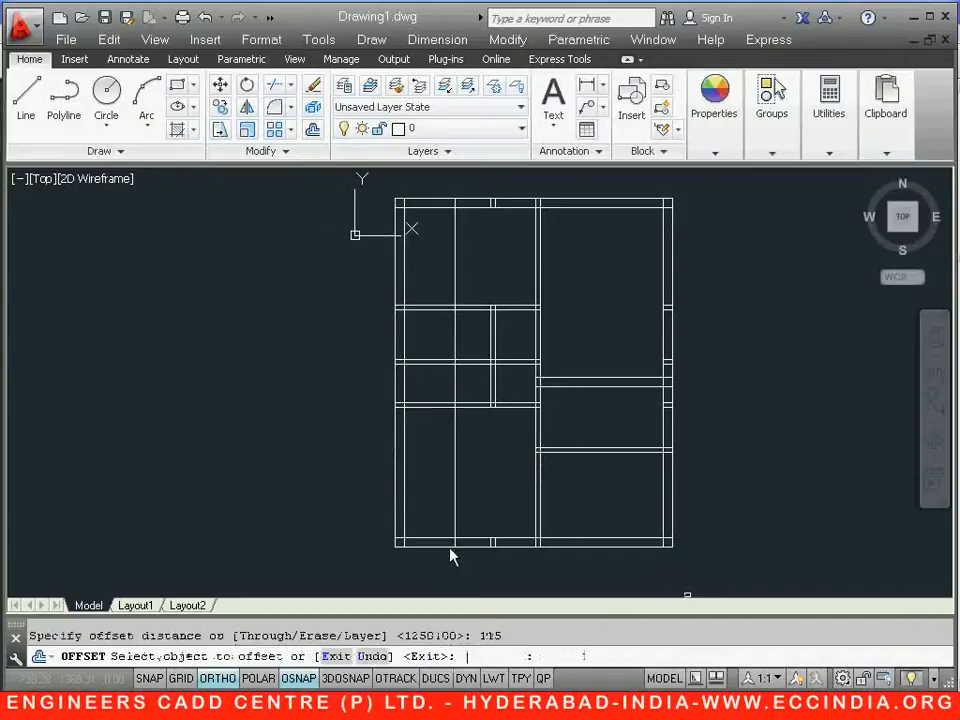
left_click(455, 424)
left_click(475, 379)
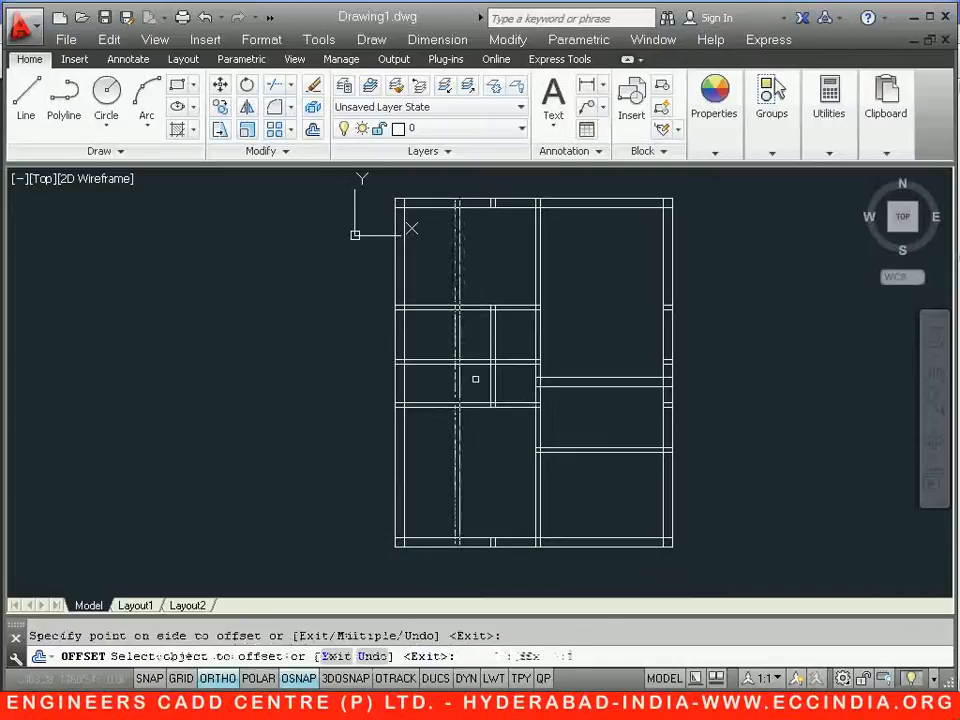
- Trim the new vertical wall line pair out of the kitchen, bath and bedroom, keeping it only beside the WC
left_click(272, 84)
key("Return")
left_click(480, 243)
left_click(448, 259)
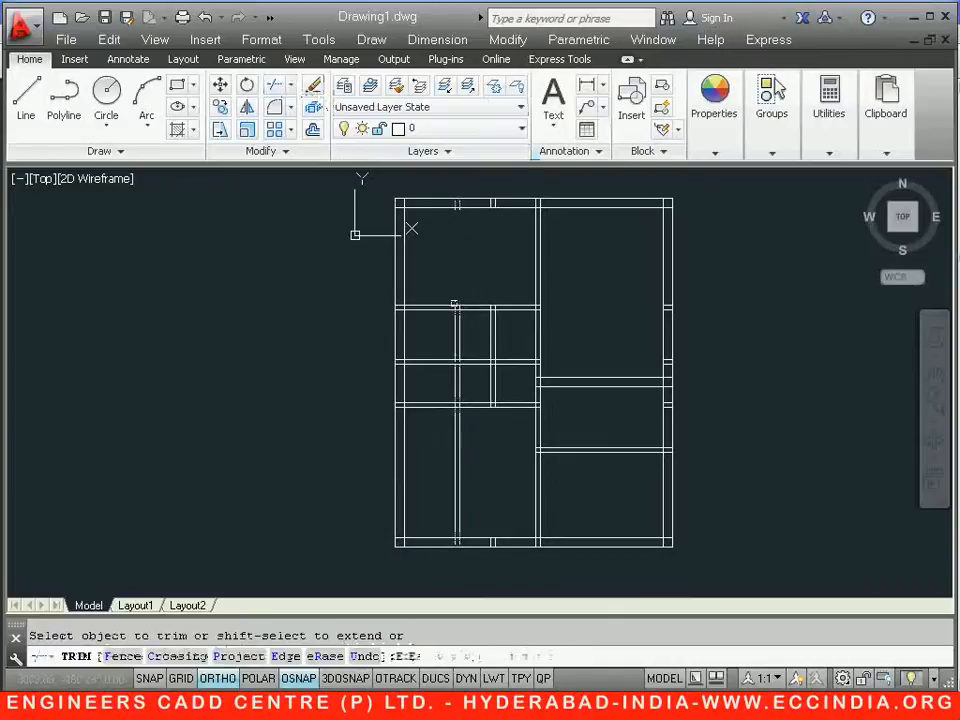
left_click(467, 334)
left_click(438, 348)
left_click(471, 455)
left_click(461, 440)
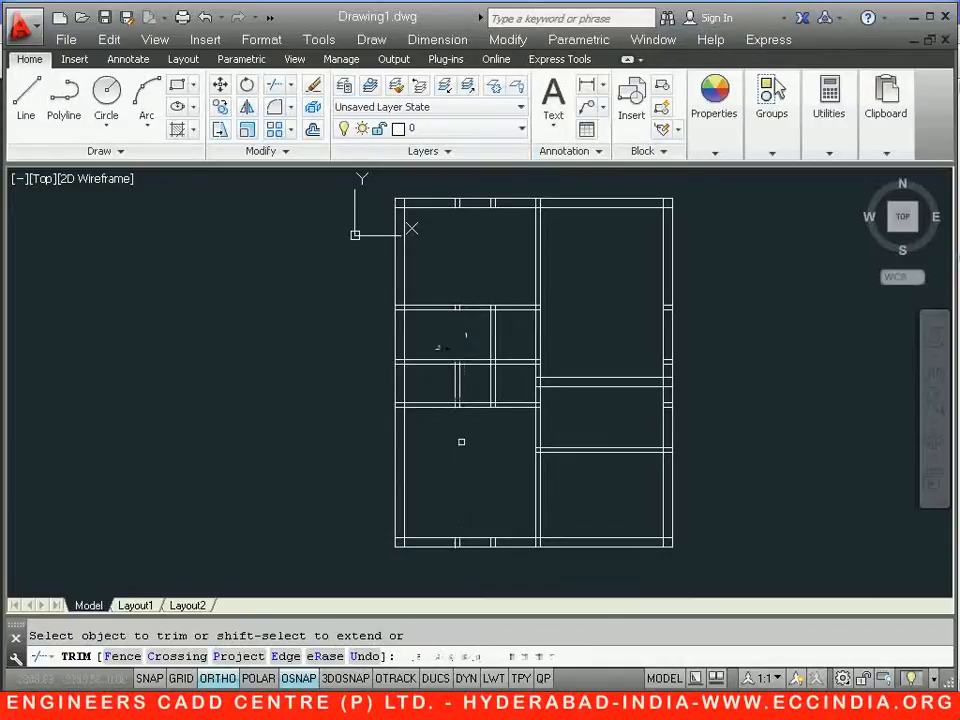
- Trim the bath–WC wall lines crossing the passage and the bath's vertical wall lines below the bath
left_click(512, 345)
left_click(516, 378)
left_click(516, 378)
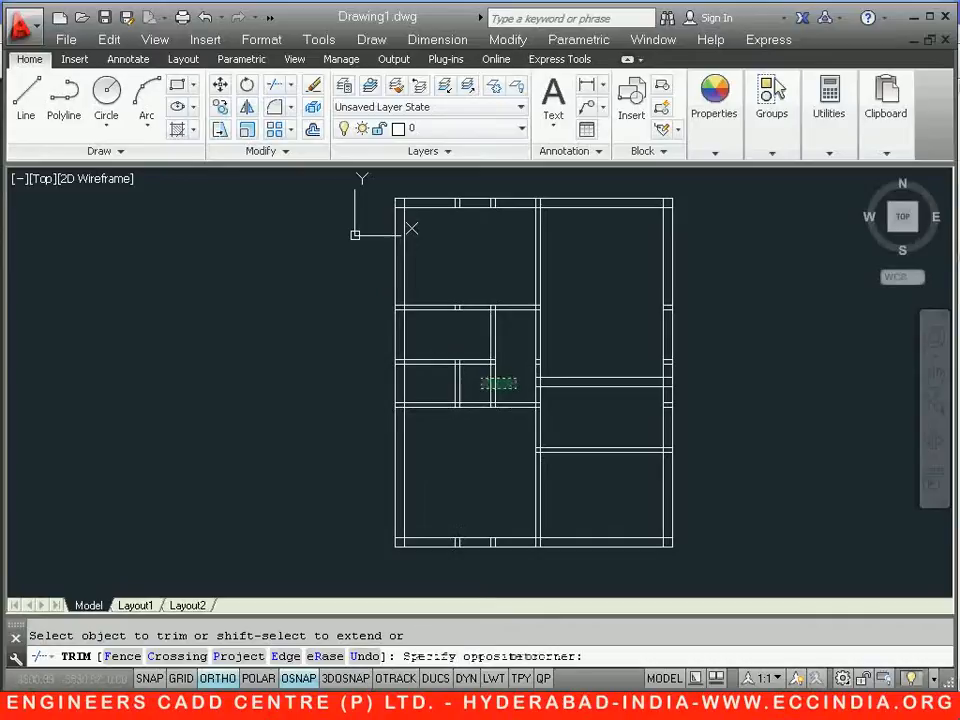
left_click(483, 389)
- Trim the wall line pair between the passage and living room to open it, and check the opening against the workbook plan
left_click(549, 329)
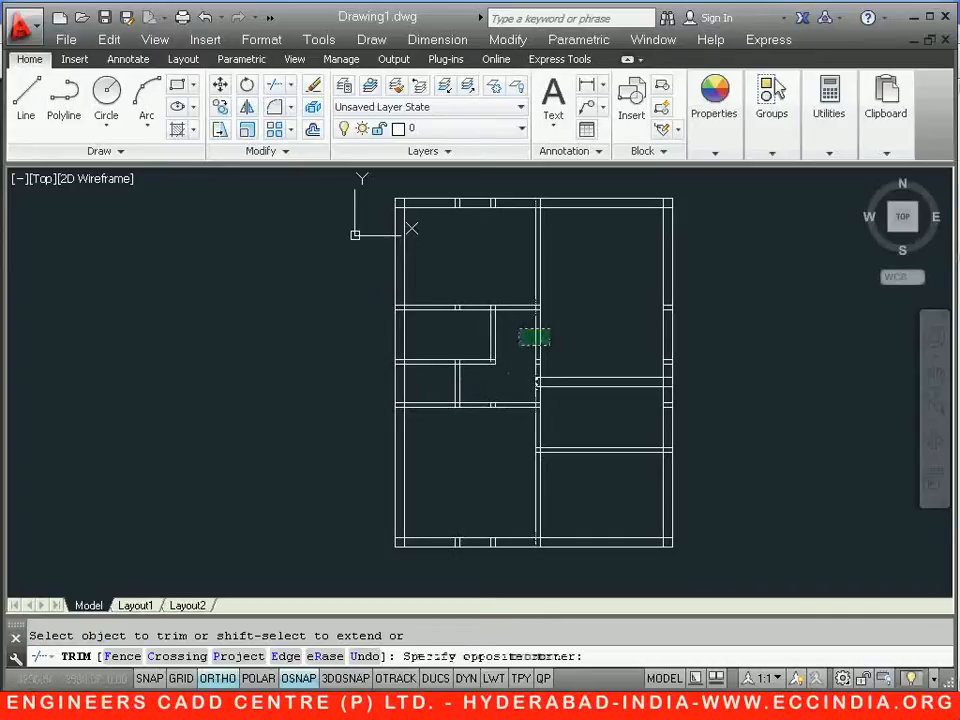
left_click(519, 345)
key("F11")
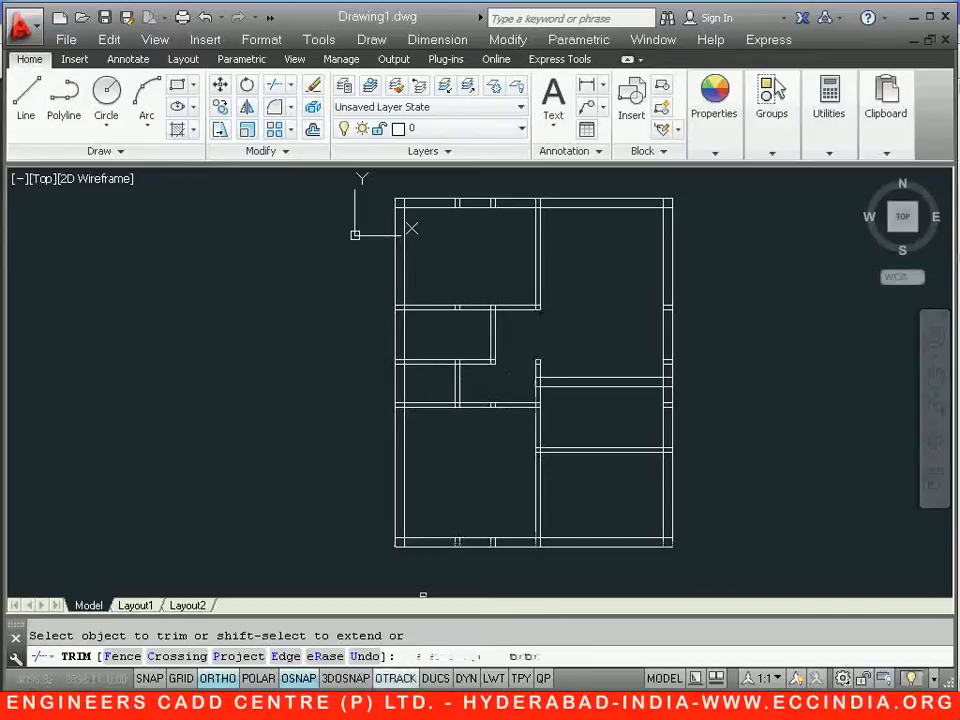
key("alt+Tab")
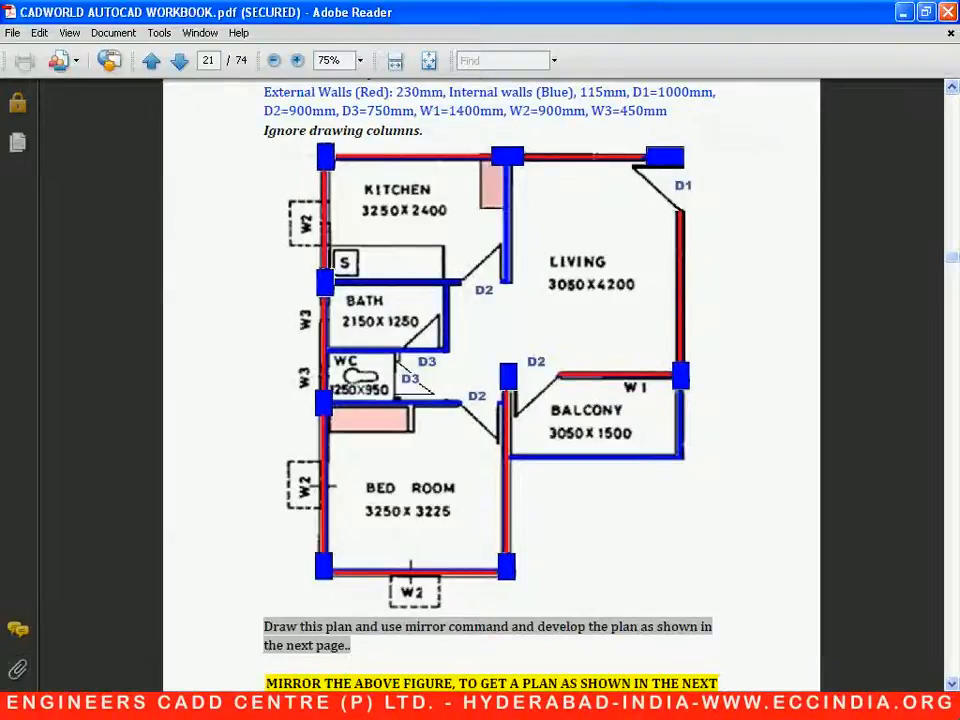
key("alt+Tab")
- Trim the wall junctions where the living–balcony wall and the WC–bedroom wall meet the vertical wall by the passage
scroll(477, 372, "up", 4)
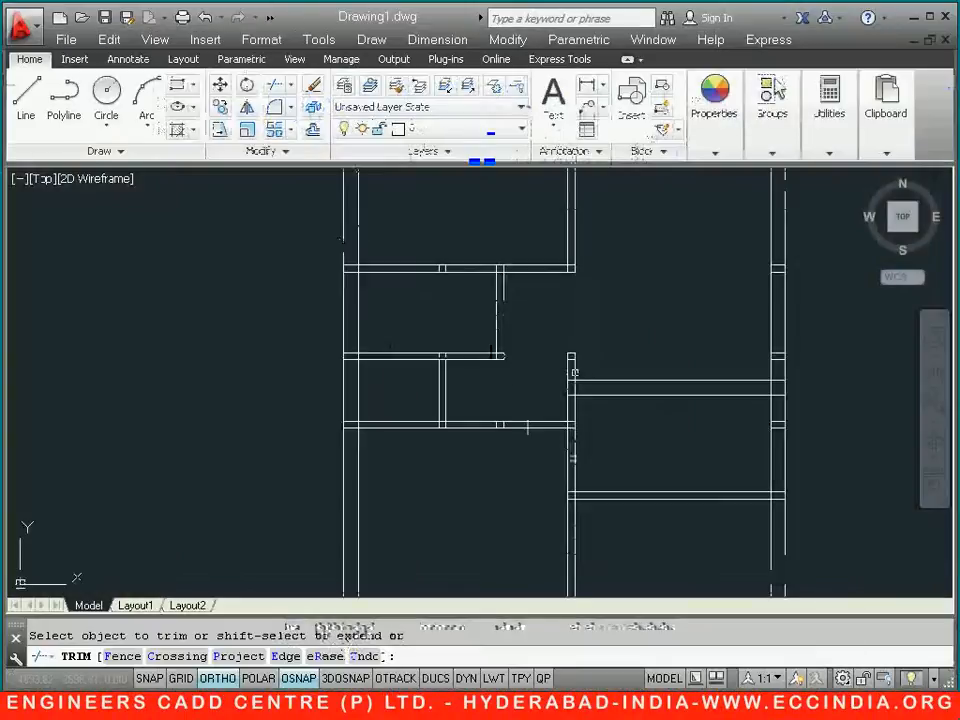
left_click(566, 323)
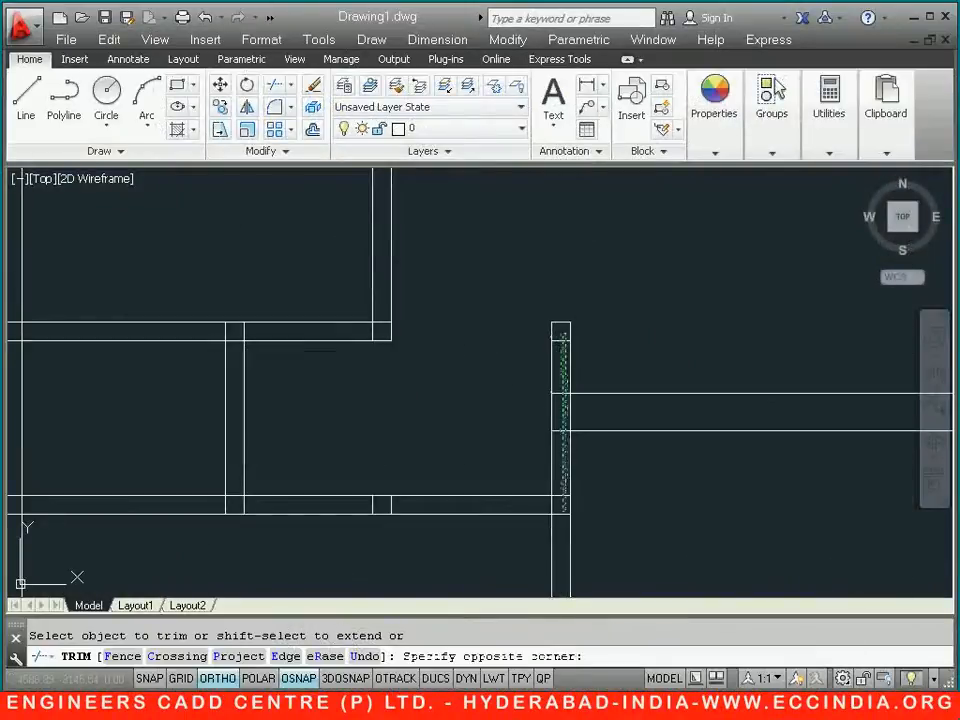
left_click(555, 594)
left_click(583, 417)
left_click(559, 428)
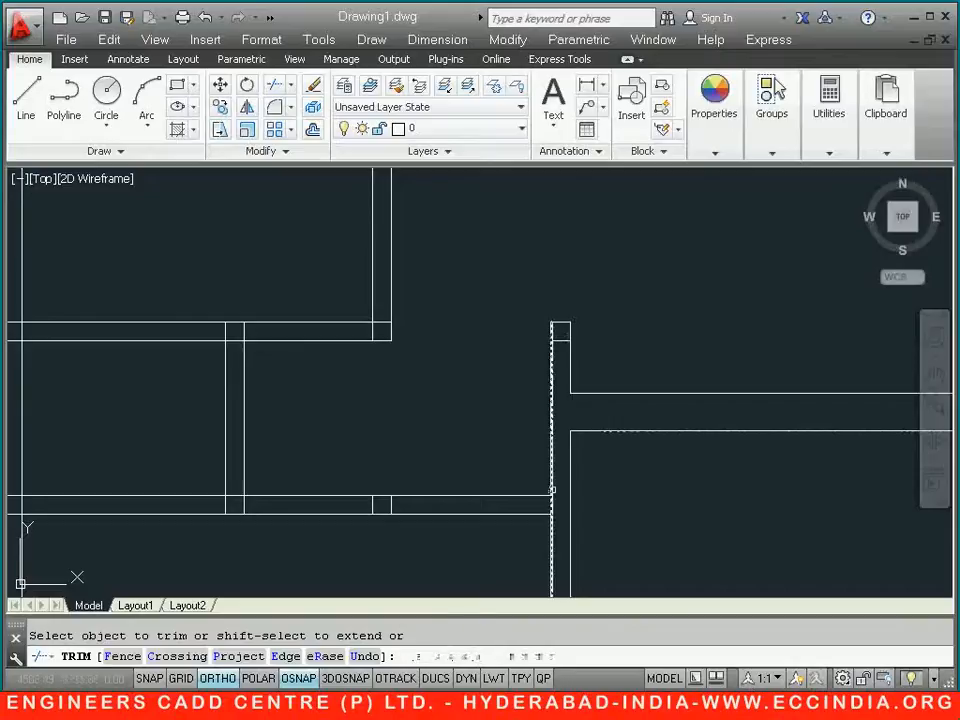
left_click(563, 504)
- Trim the inner lines at the WC wall's upper and lower junctions and at the bath's lower outer corner
left_click(189, 510)
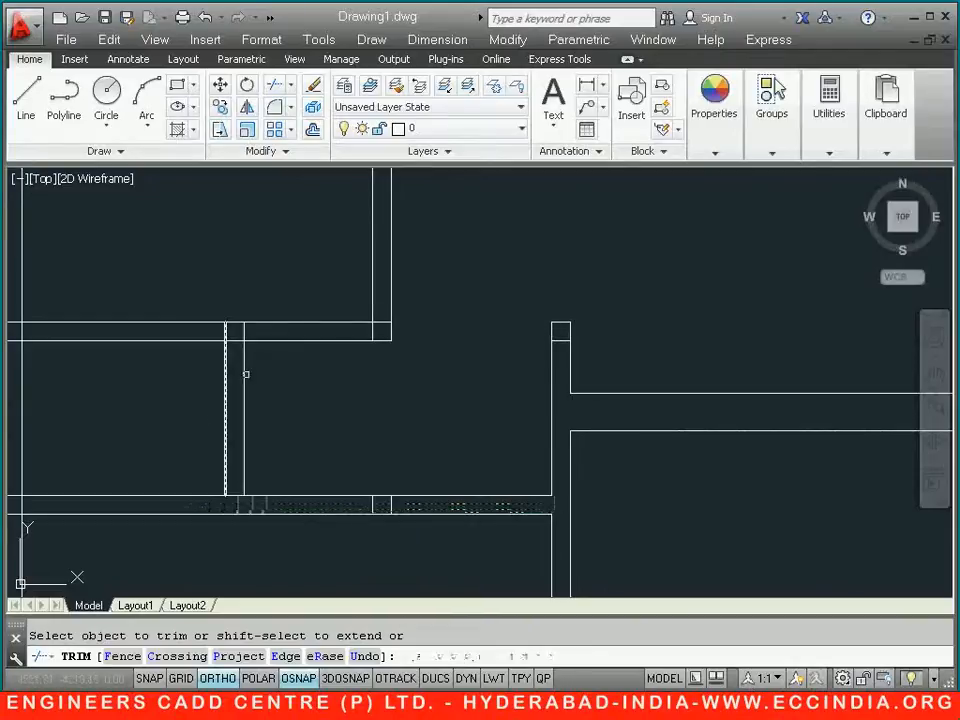
left_click(380, 331)
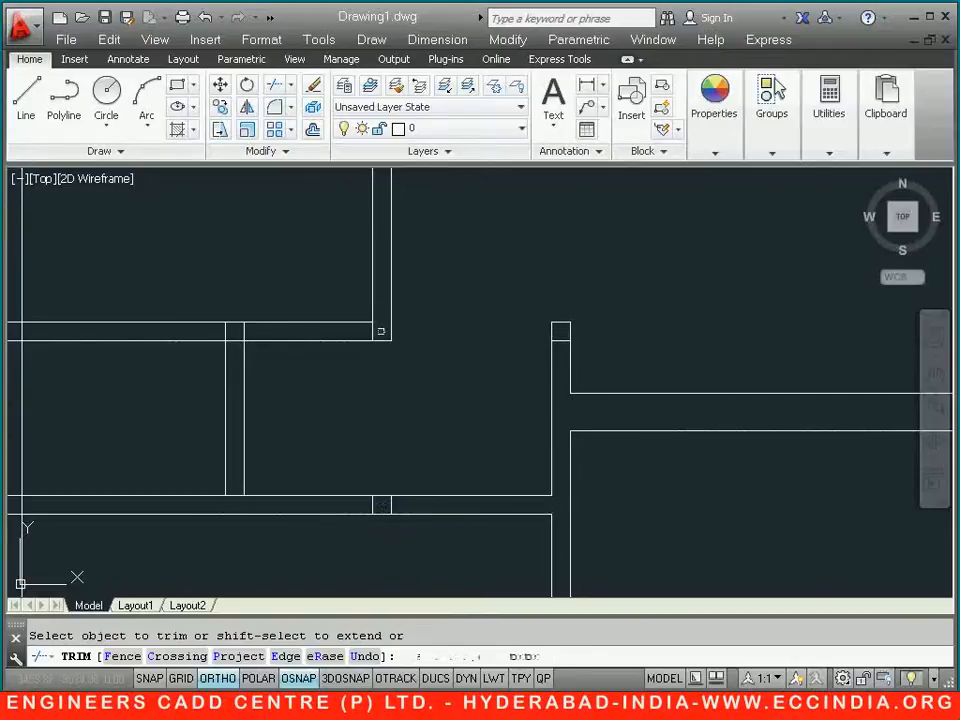
left_click(216, 331)
left_click(234, 335)
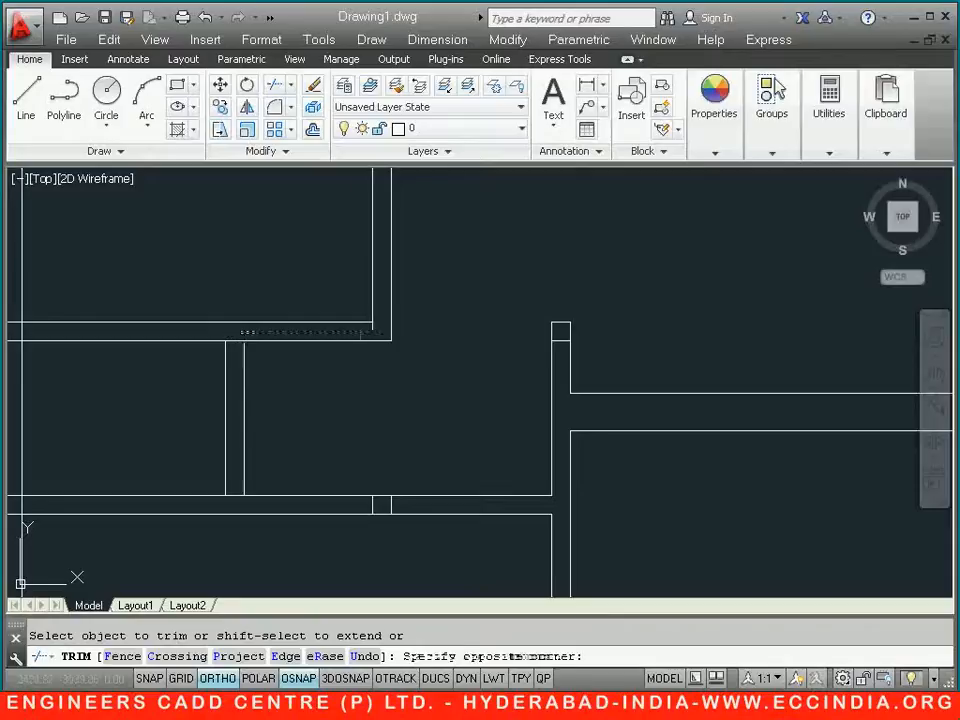
left_click(236, 501)
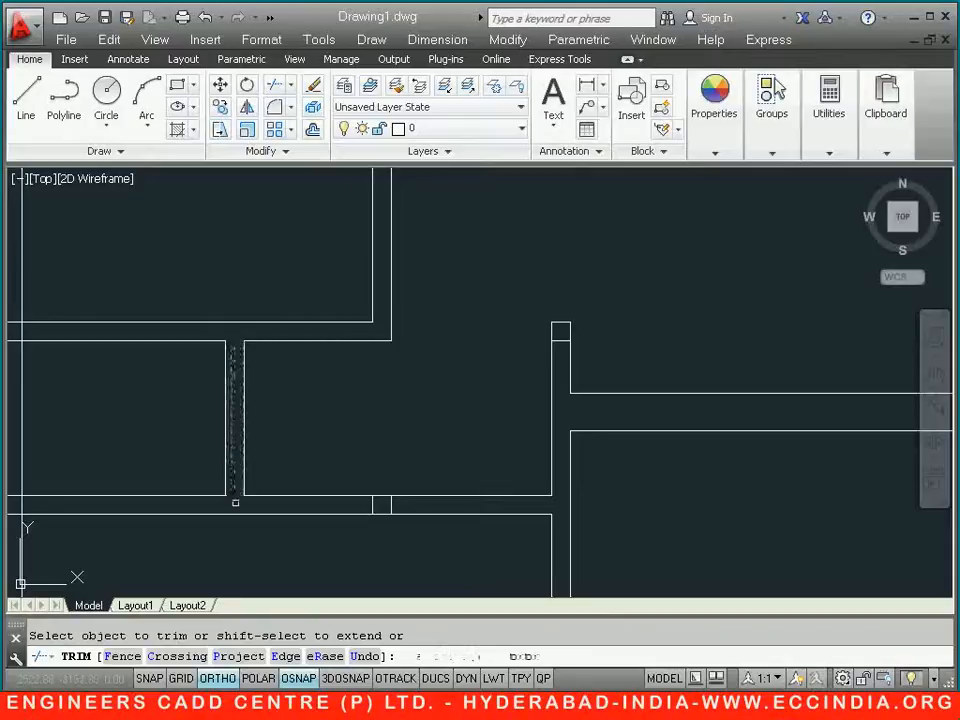
- Trim the bath–WC and WC–bedroom wall lines inside the left external wall and open both junctions
middle_click_drag(181, 440, 439, 433)
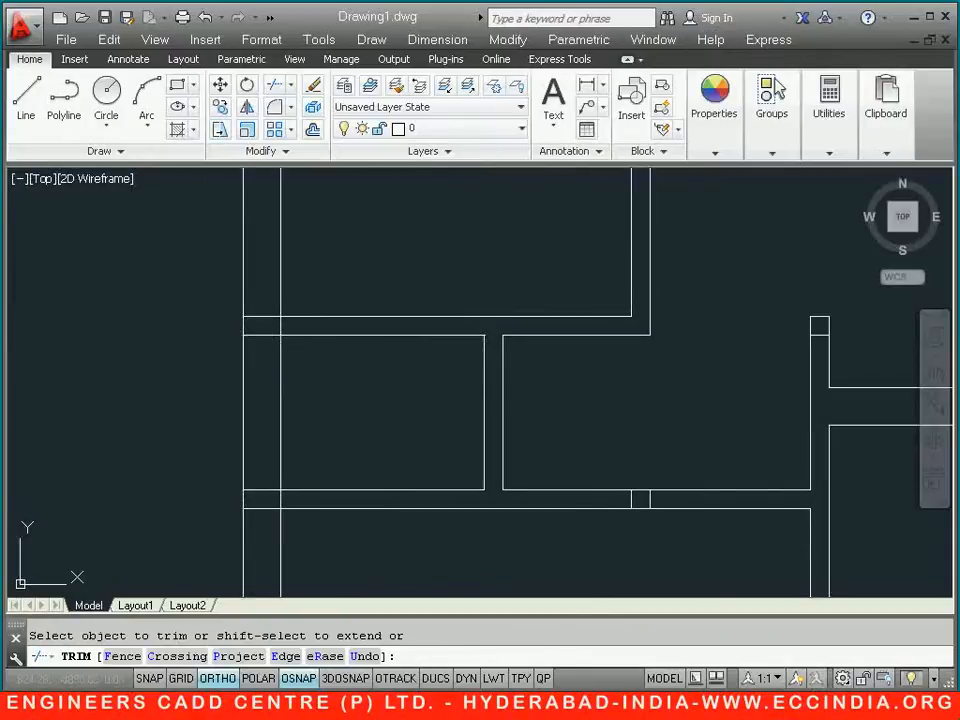
left_click(269, 296)
left_click(256, 580)
left_click(280, 502)
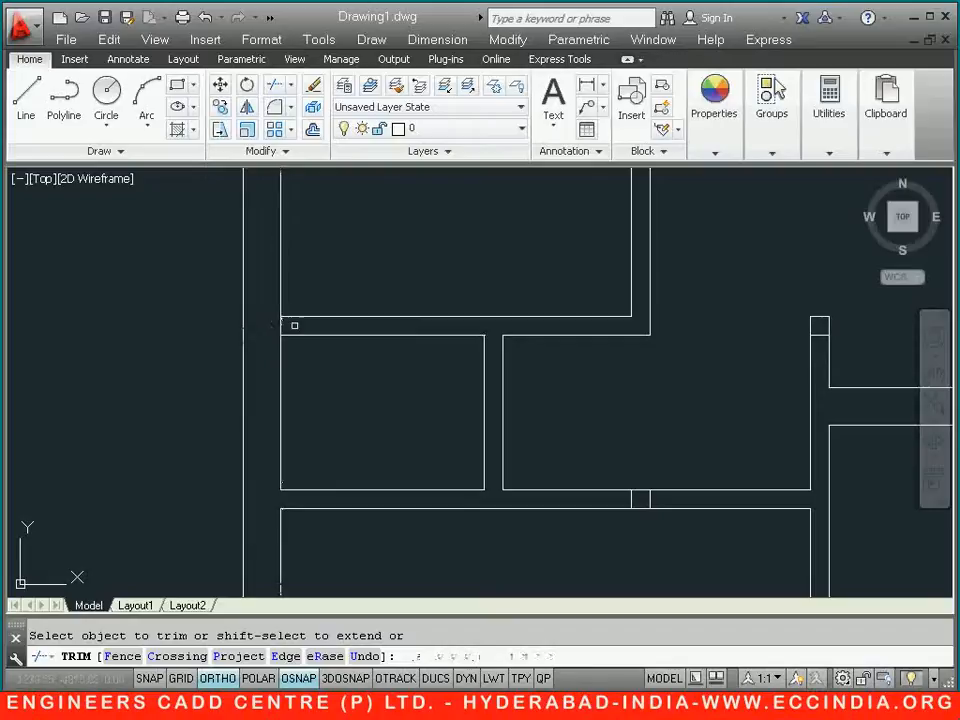
- Trim the lines overlapping where the bedroom's right wall meets the bottom external wall
scroll(255, 253, "down", 3)
scroll(262, 520, "up", 3)
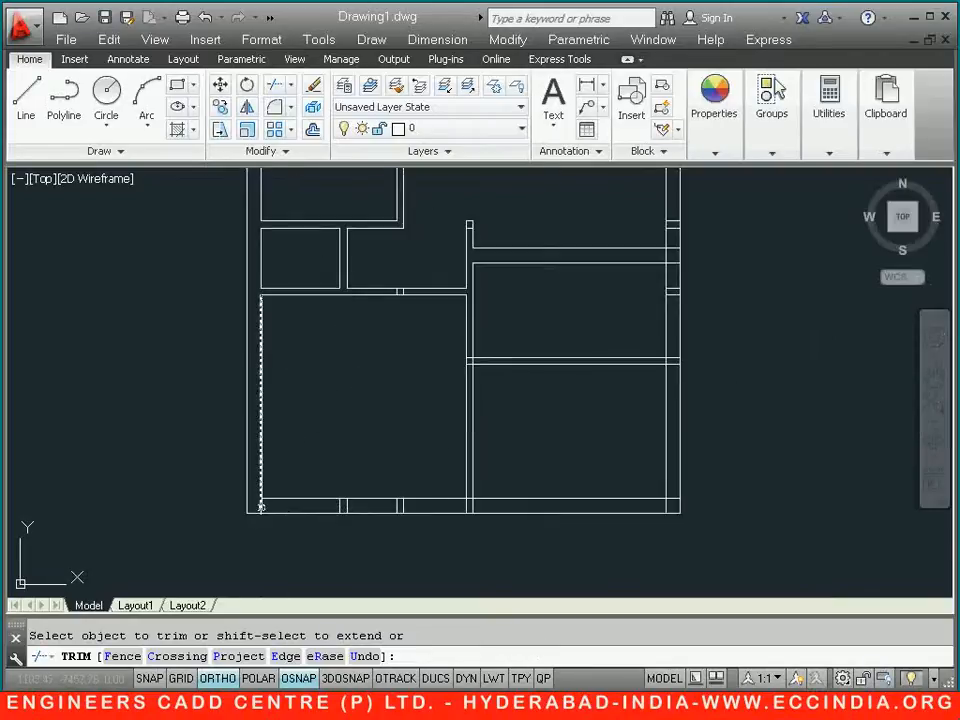
scroll(435, 529, "up", 4)
left_click(464, 490)
left_click(384, 489)
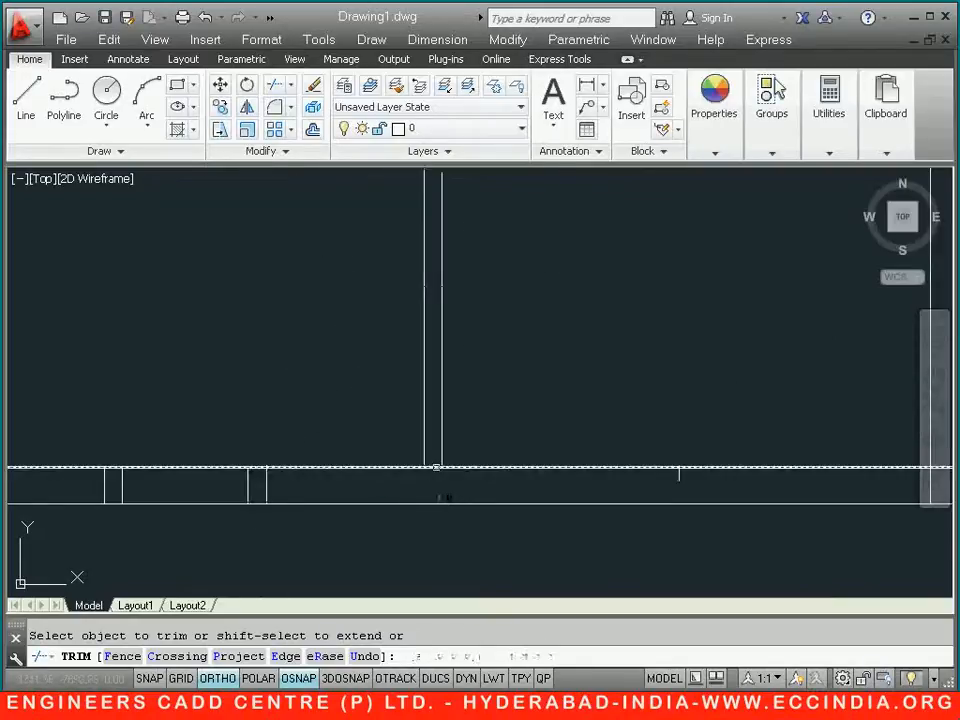
scroll(437, 465, "down", 5)
scroll(465, 436, "up", 2)
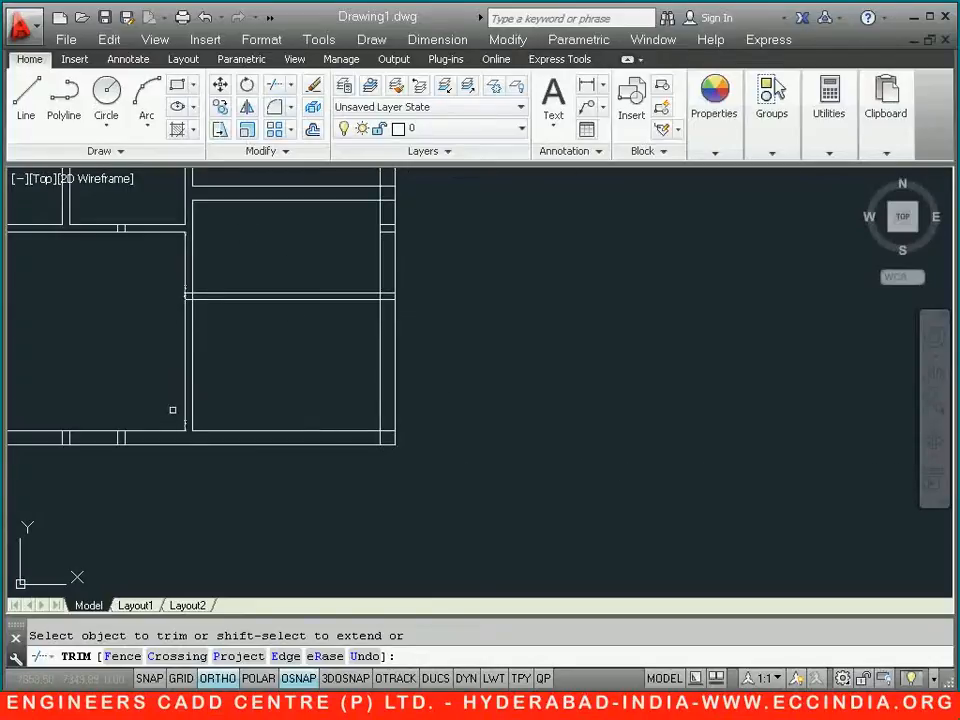
- Trim the bottom external wall beyond the bedroom and the right external wall below the balcony, and compare with the workbook plan
left_click(259, 467)
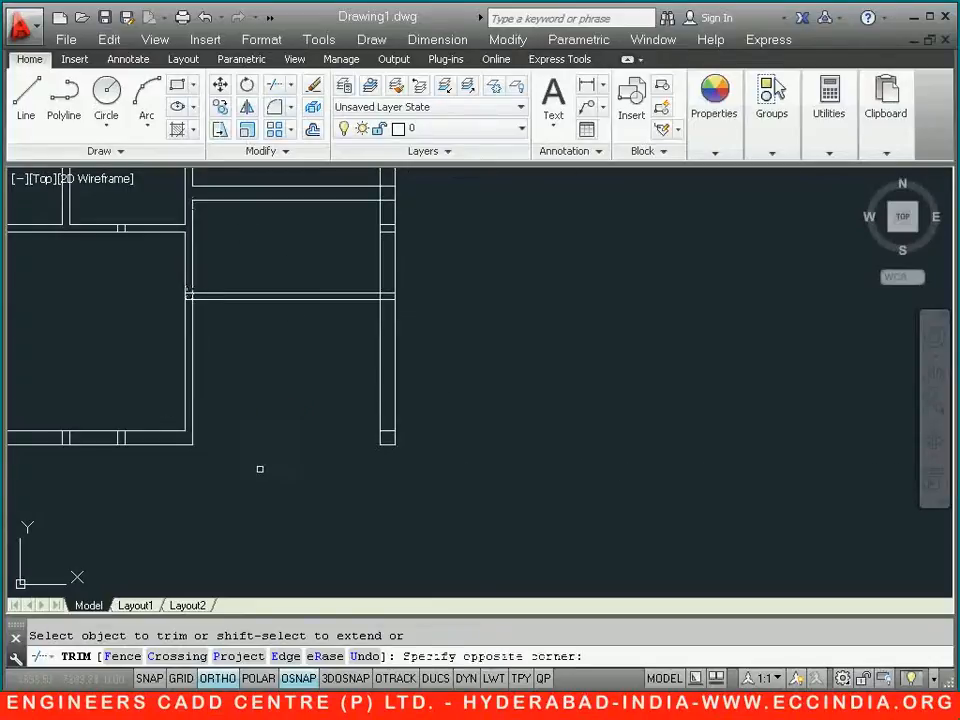
left_click(443, 307)
left_click(394, 339)
left_click(348, 369)
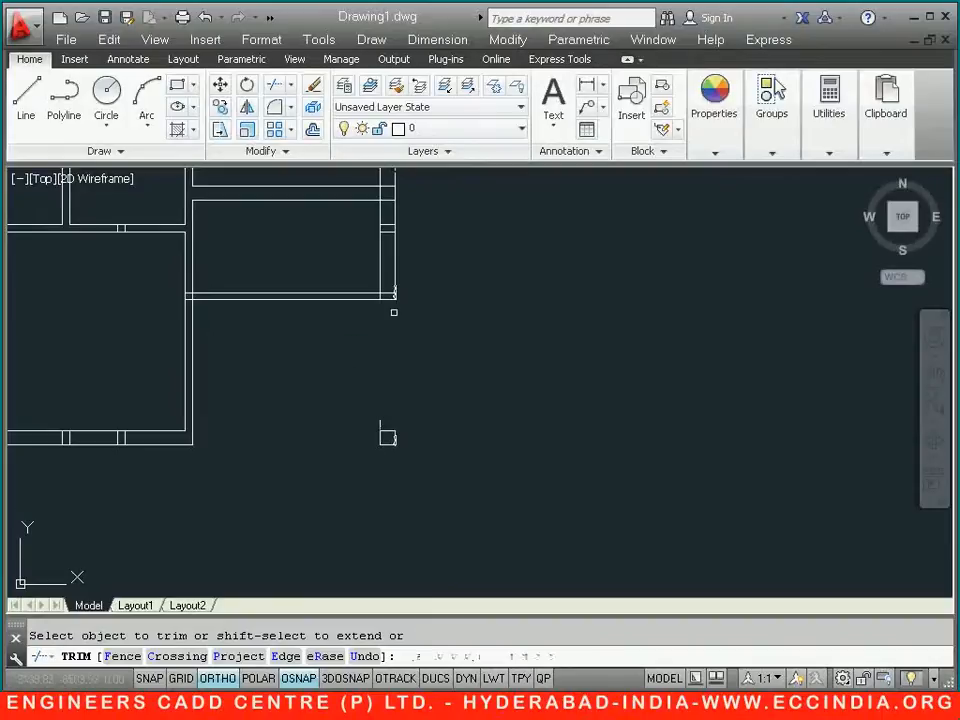
scroll(393, 312, "up", 3)
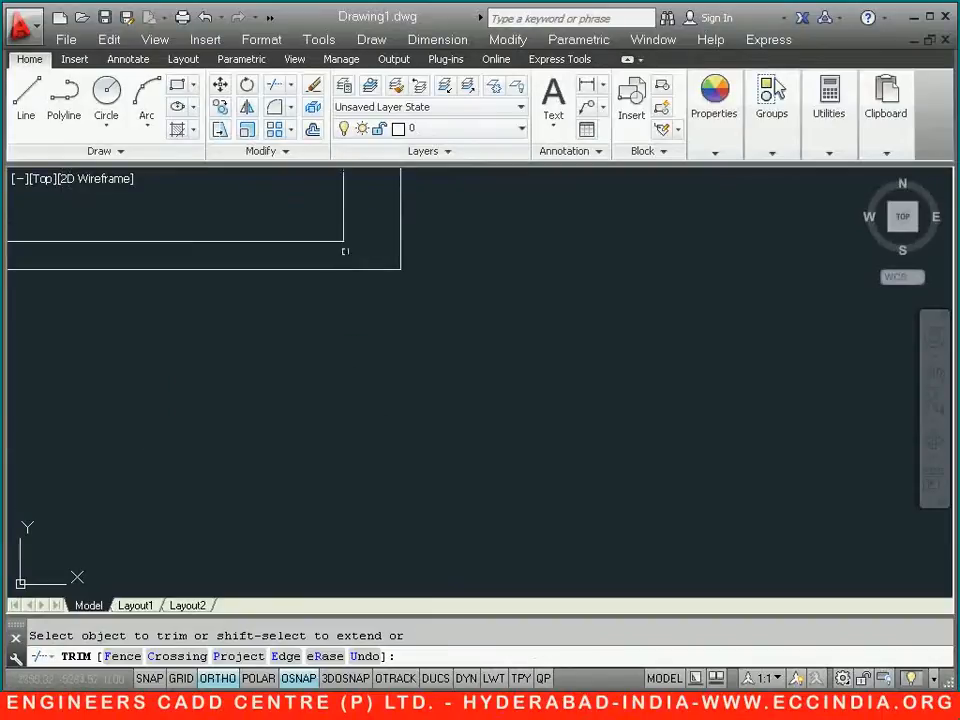
left_click(300, 705)
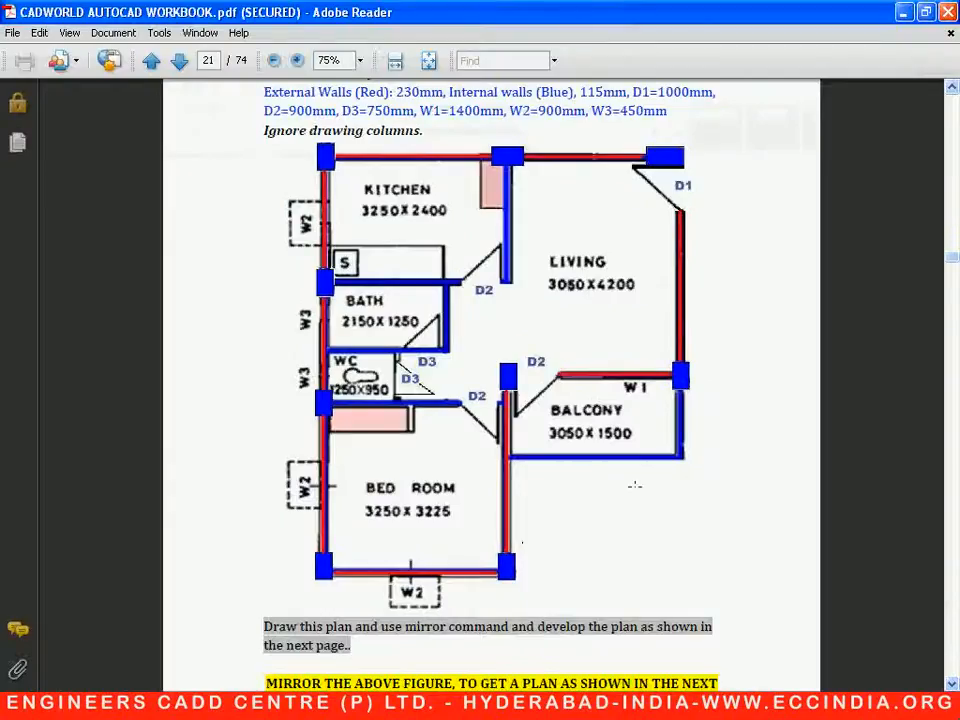
left_click(375, 705)
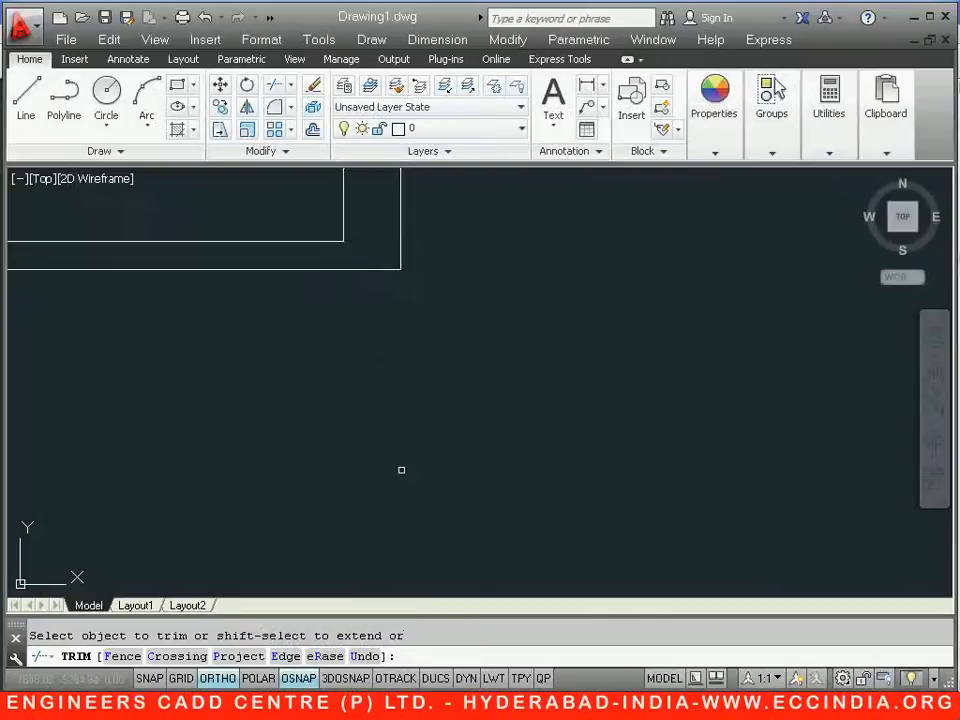
- Trim the junction where the balcony's lower wall meets the bedroom's right wall
scroll(396, 460, "down", 4)
middle_click_drag(356, 456, 800, 458)
scroll(574, 408, "up", 2)
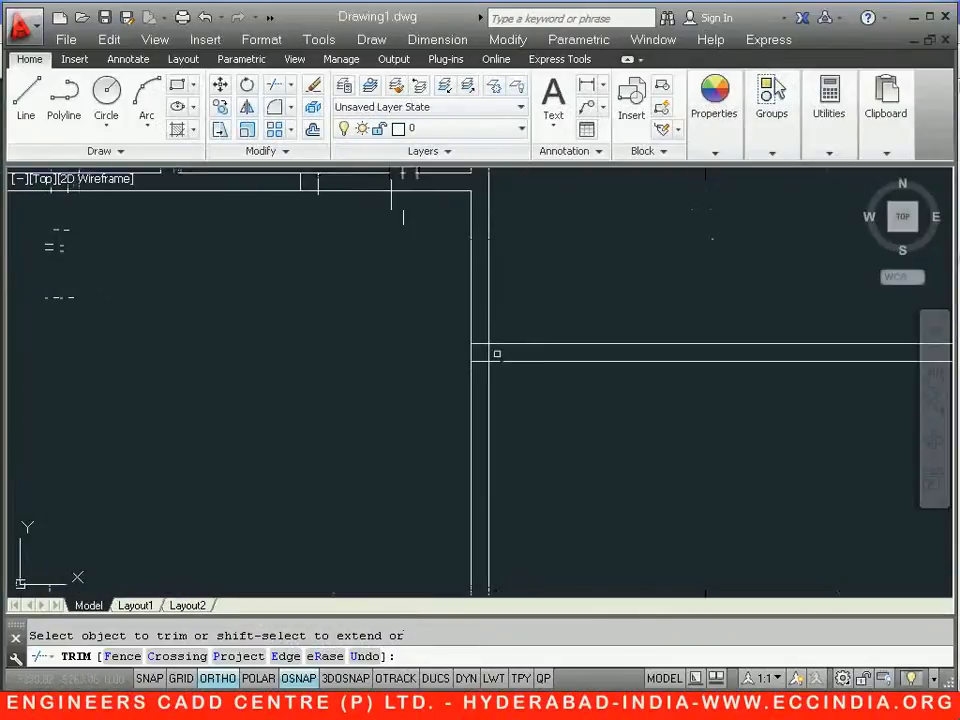
scroll(497, 354, "up", 3)
left_click(459, 316)
left_click(456, 400)
left_click(490, 346)
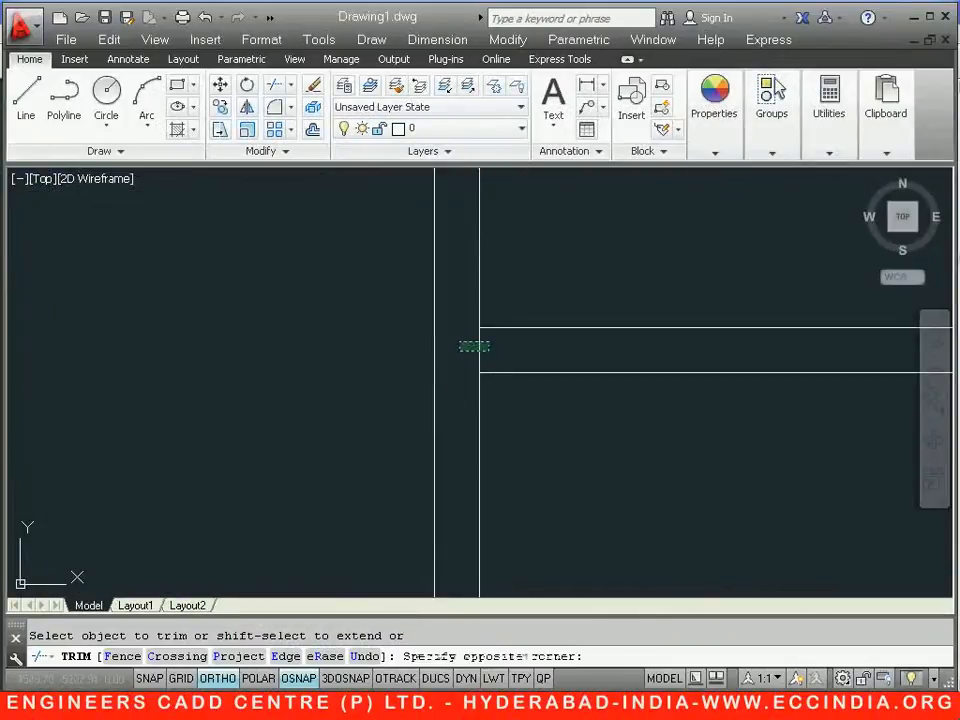
left_click(459, 346)
- Trim the junction where the living–balcony wall meets the right external wall
scroll(508, 353, "down", 6)
middle_click_drag(680, 293, 624, 396)
scroll(640, 360, "up", 3)
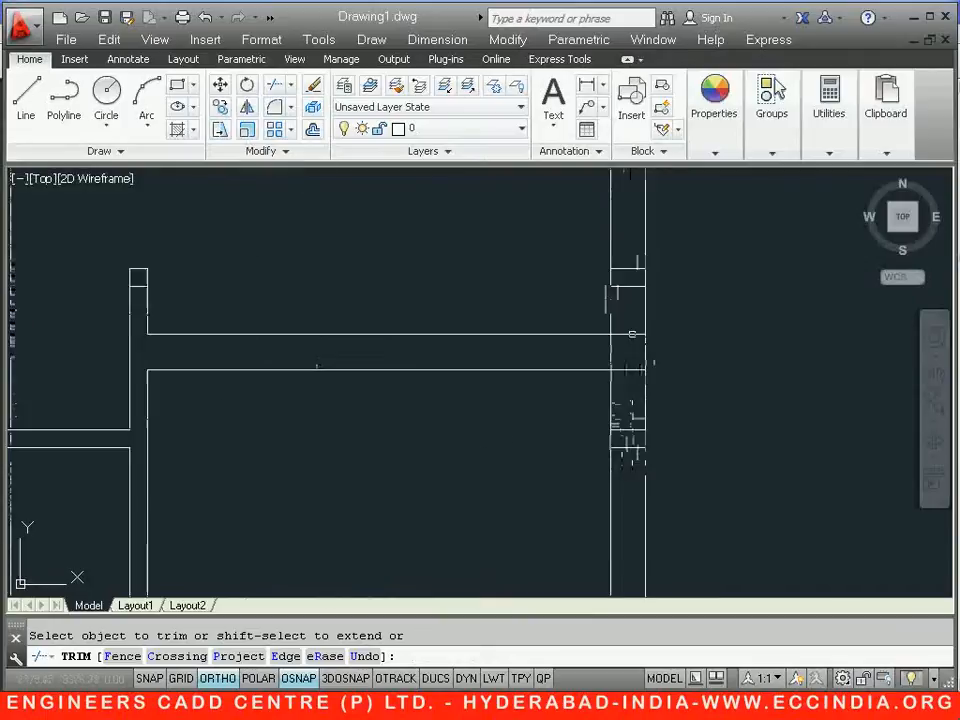
left_click(633, 316)
left_click(624, 393)
left_click(621, 350)
left_click(559, 347)
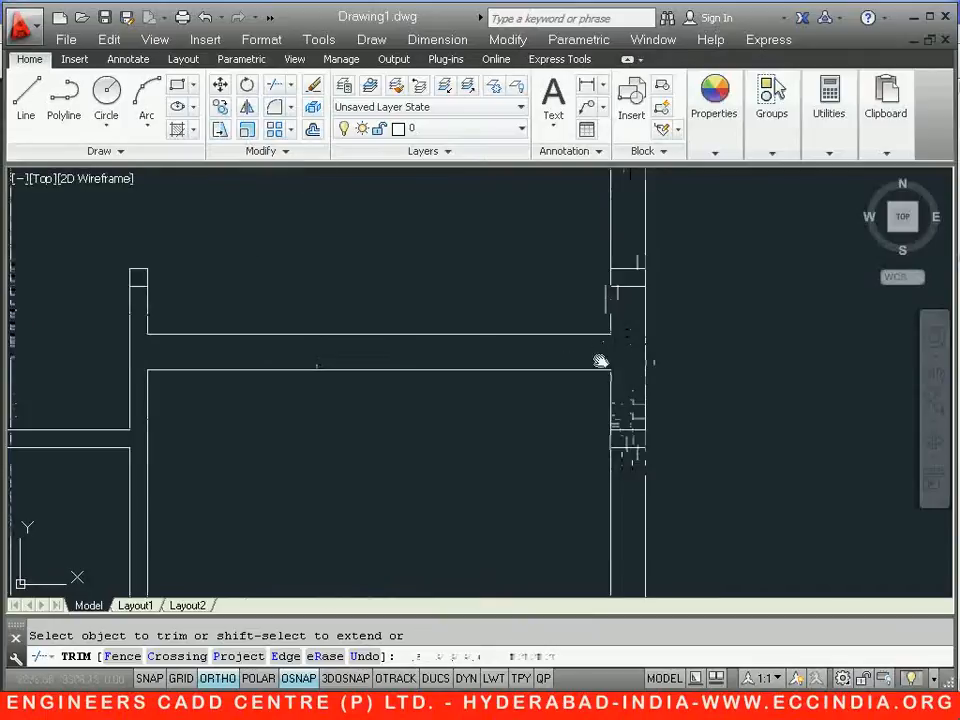
- Trim the overlapping inner wall lines at the plan's top-right external corner
scroll(600, 361, "down", 6)
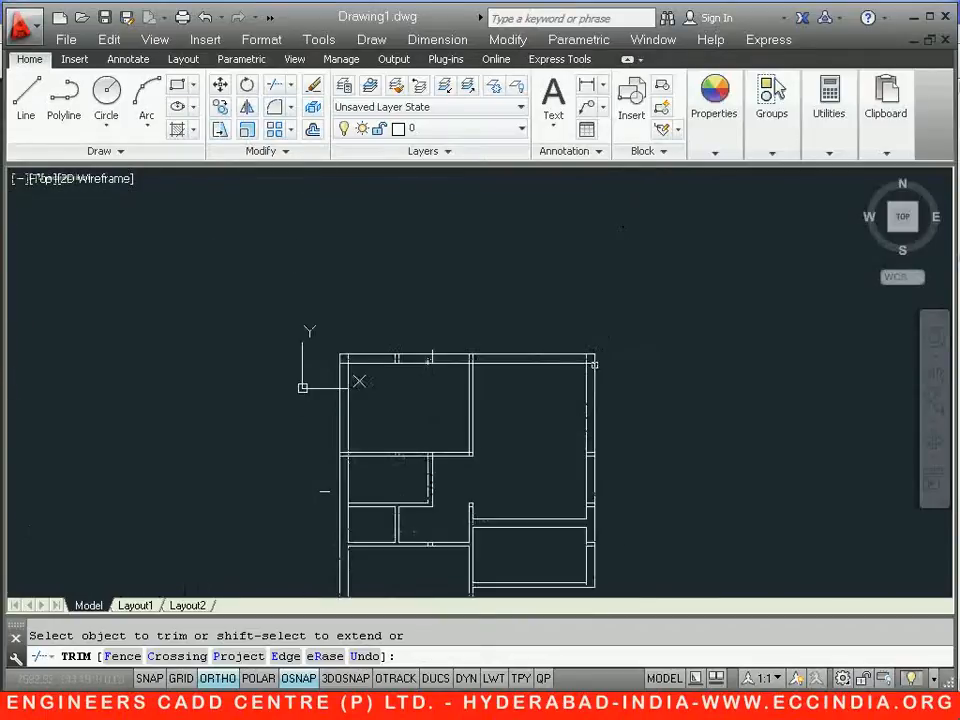
scroll(324, 491, "up", 5)
left_click(539, 407)
left_click(528, 457)
left_click(521, 401)
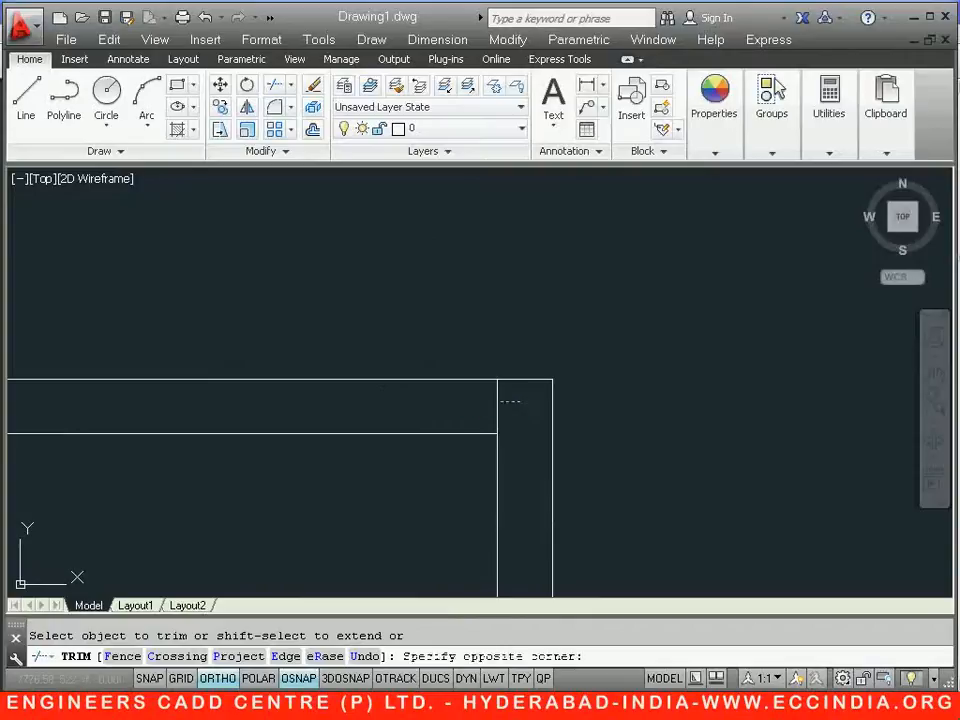
left_click(460, 416)
- Trim the junction where the kitchen–living wall meets the top external wall
middle_click_drag(332, 417, 956, 380)
scroll(761, 379, "down", 2)
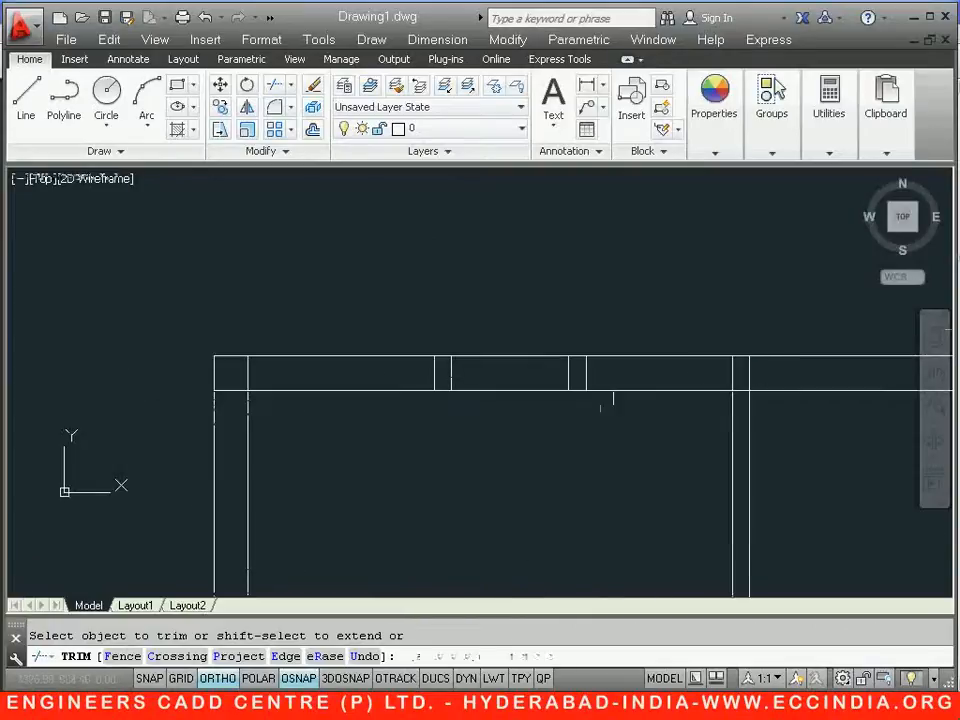
scroll(712, 376, "up", 8)
left_click(827, 424)
left_click(810, 480)
scroll(615, 441, "down", 4)
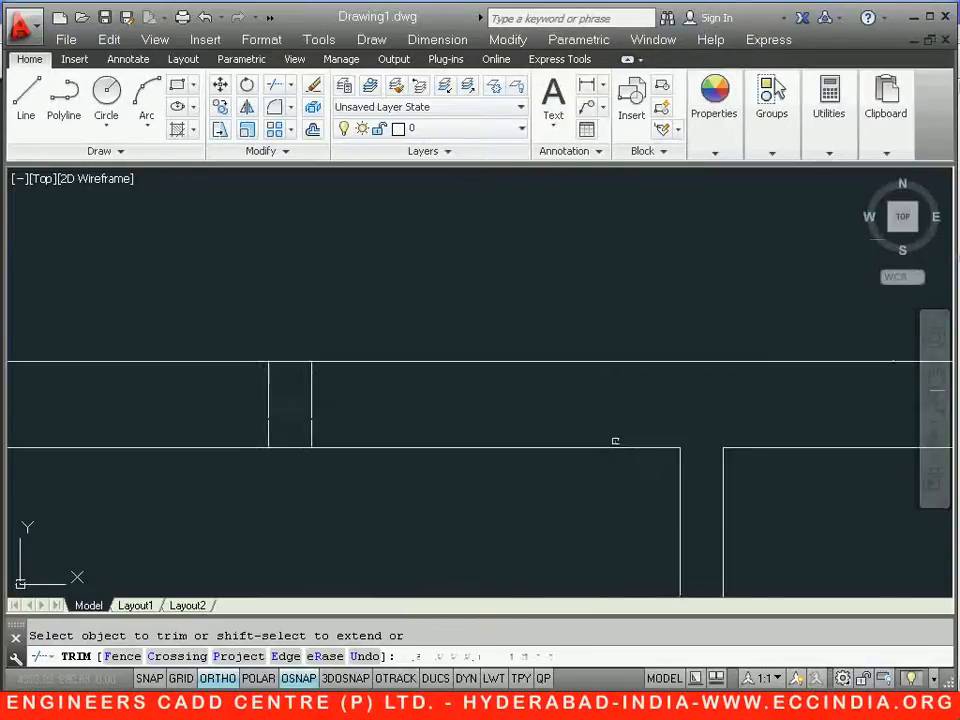
- Trim the overlapping inner wall lines at the plan's top-left external corner
scroll(615, 441, "down", 1)
middle_click_drag(599, 434, 959, 422)
left_click(615, 404)
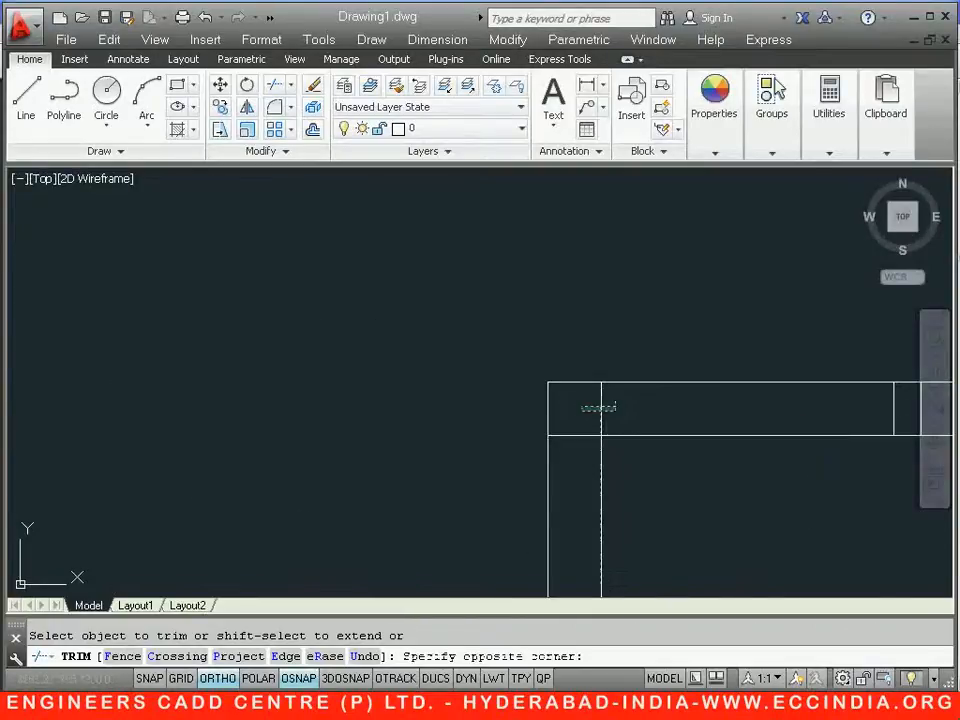
left_click(582, 410)
left_click(583, 411)
left_click(574, 445)
- Trim the junction where the kitchen's lower wall meets the left external wall
scroll(555, 390, "down", 3)
middle_click_drag(581, 469, 471, 348)
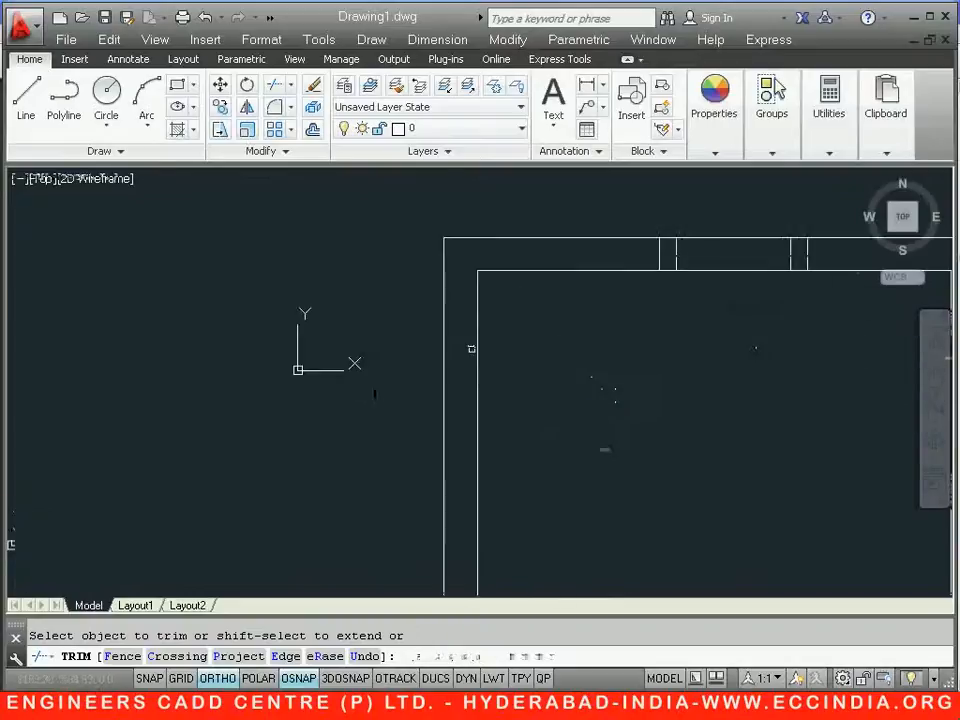
scroll(475, 384, "down", 2)
middle_click_drag(496, 452, 395, 370)
scroll(395, 370, "up", 3)
left_click(295, 426)
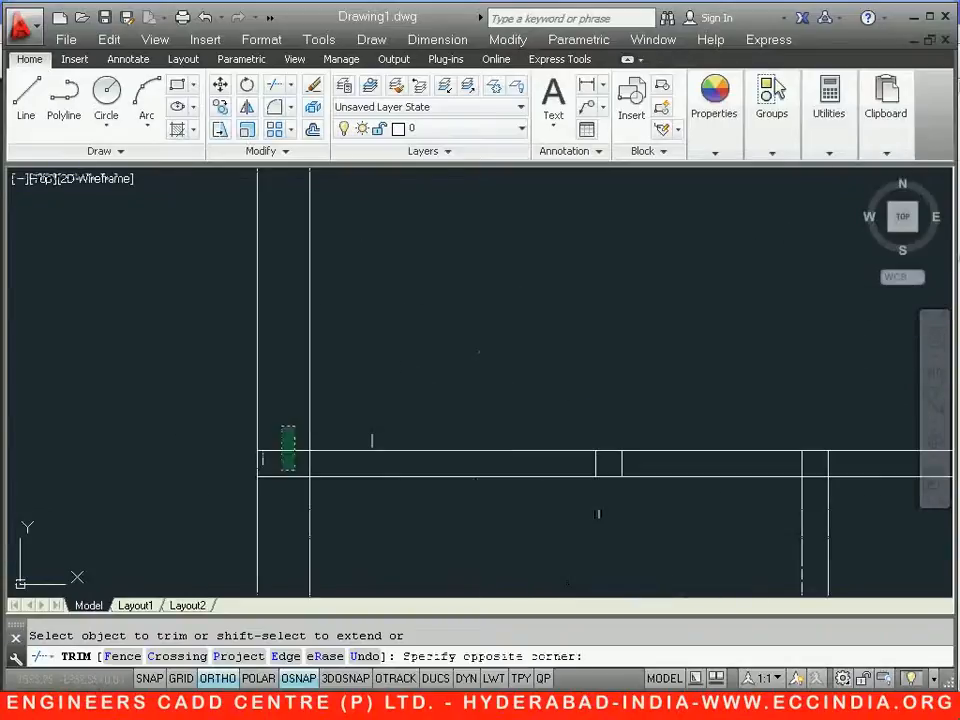
left_click(276, 485)
left_click(285, 459)
left_click(326, 465)
- Trim the kitchen's lower wall where the partition below joins it and at its corner with the kitchen–living wall
middle_click_drag(617, 470, 19, 432)
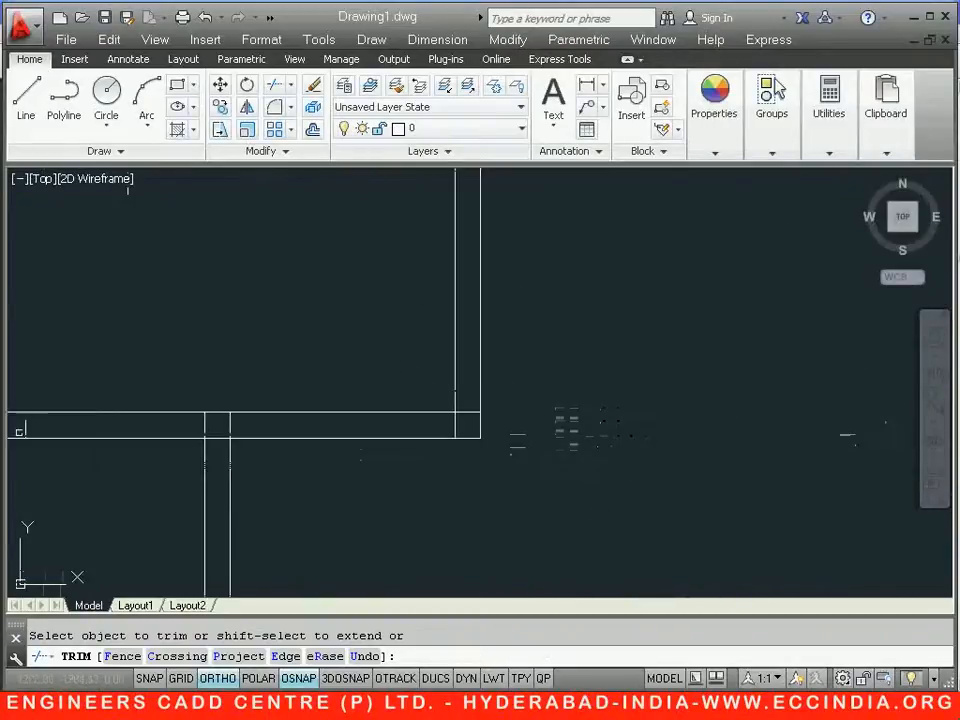
left_click(143, 427)
left_click(251, 430)
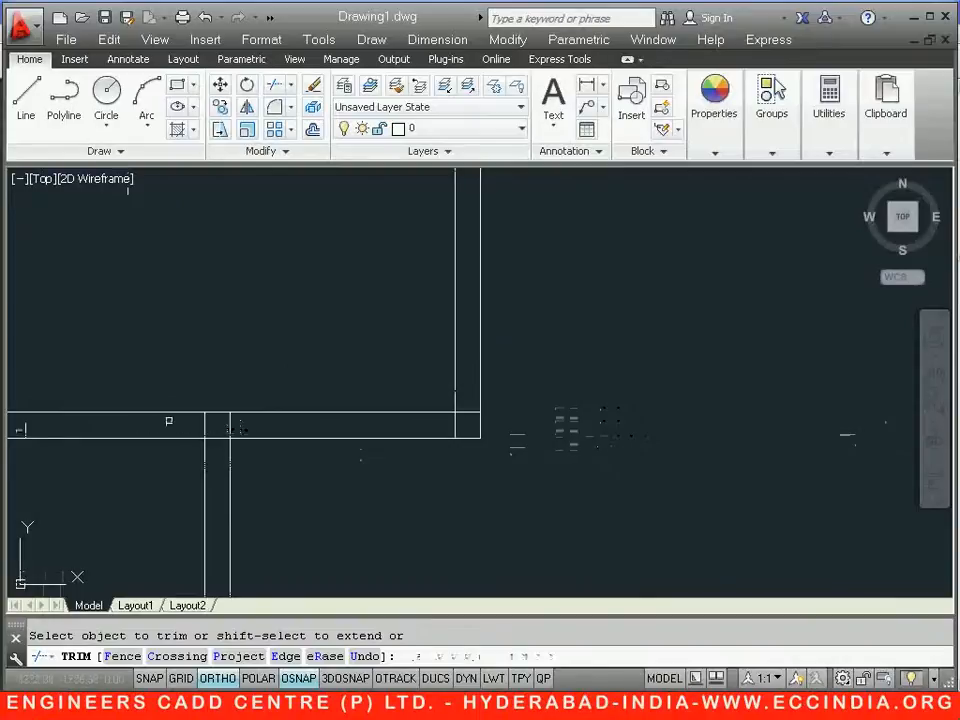
left_click(168, 421)
left_click(255, 420)
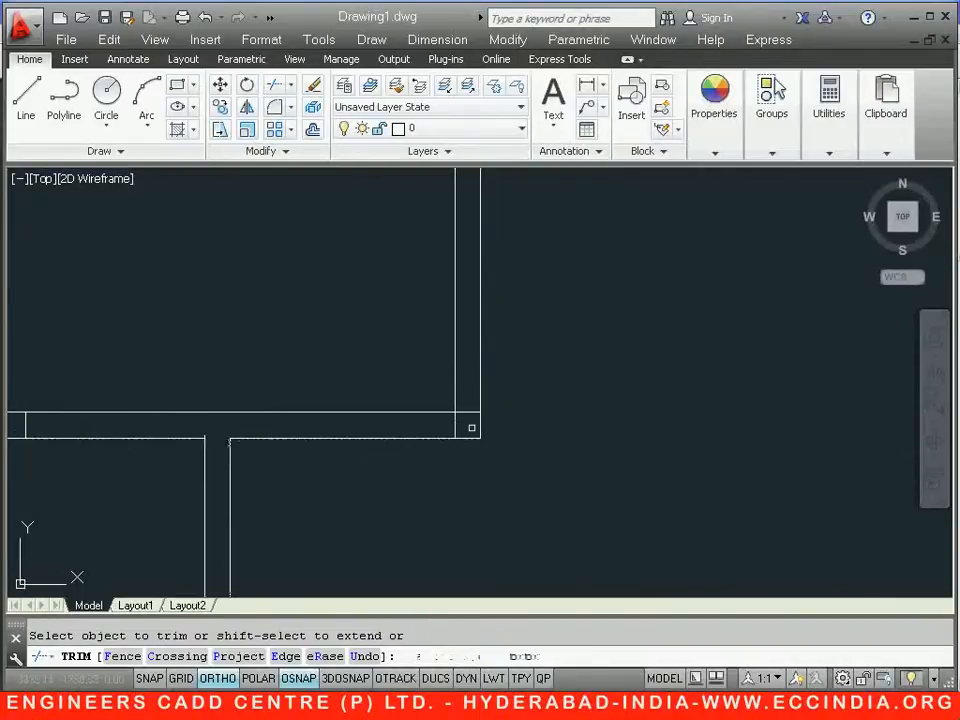
scroll(465, 420, "down", 3)
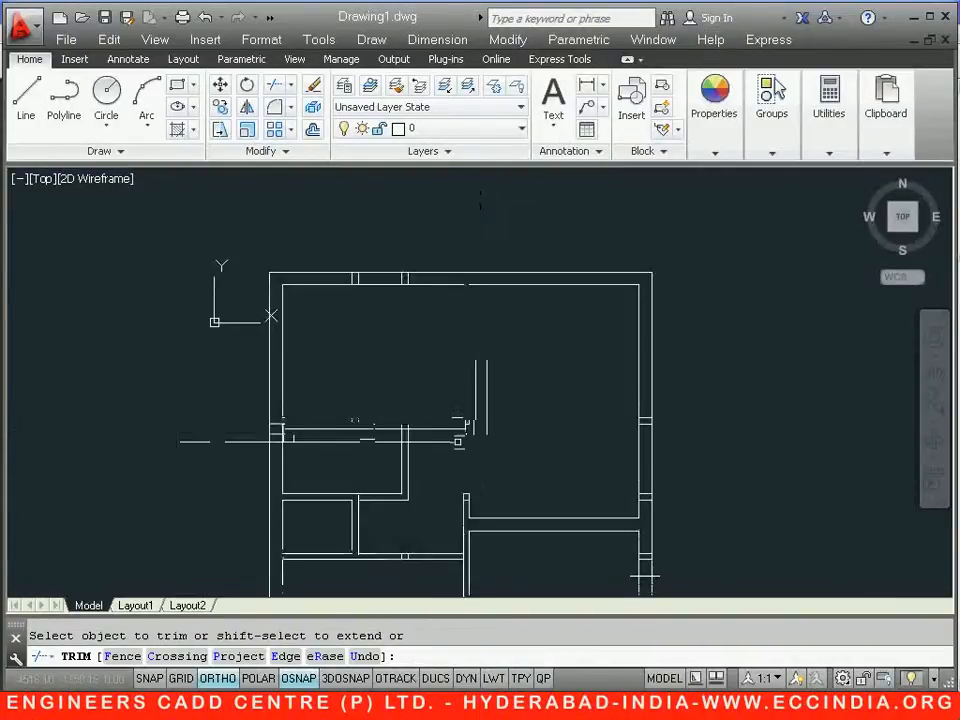
middle_click_drag(458, 441, 455, 389)
key("Escape")
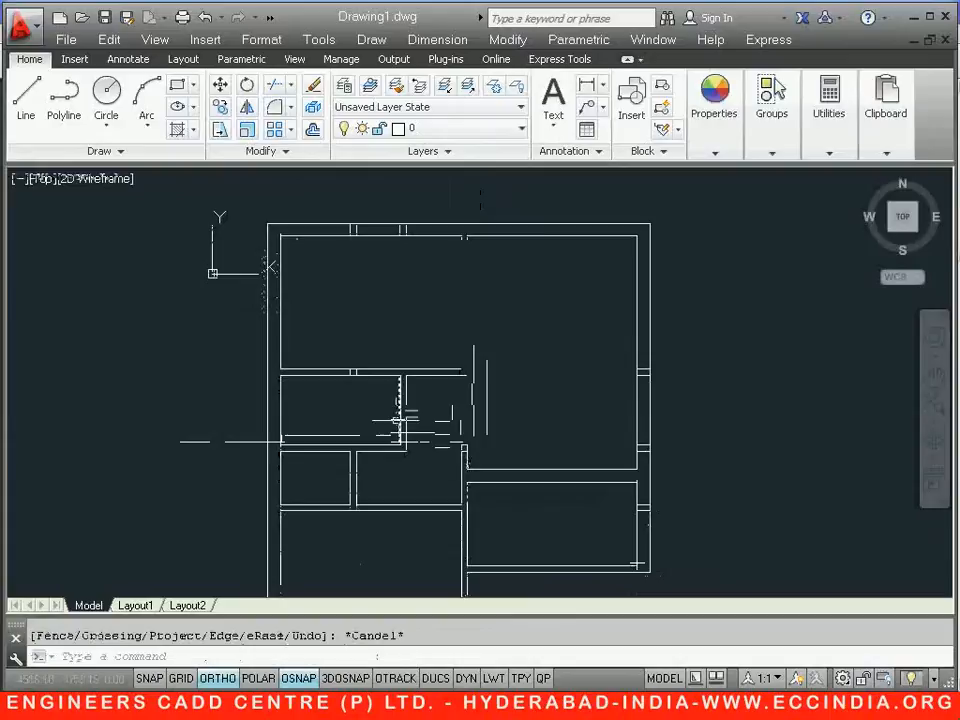
- Erase the leftover line stubs inside the top and right external walls, the internal horizontal walls and the short wall end beside the living room
left_click(353, 372)
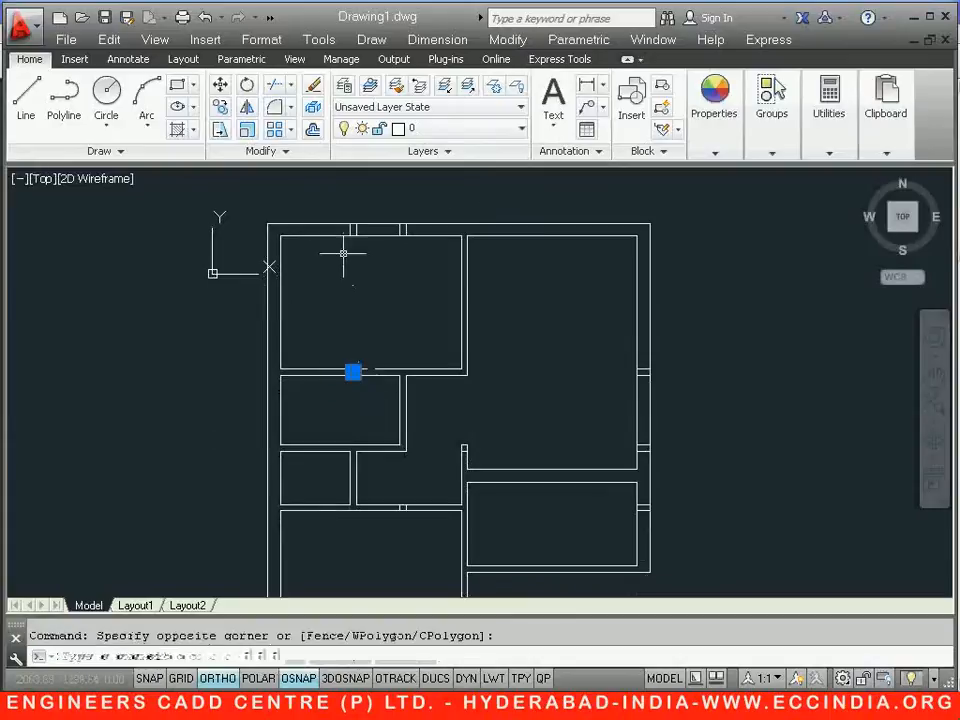
left_click(437, 281)
left_click(604, 349)
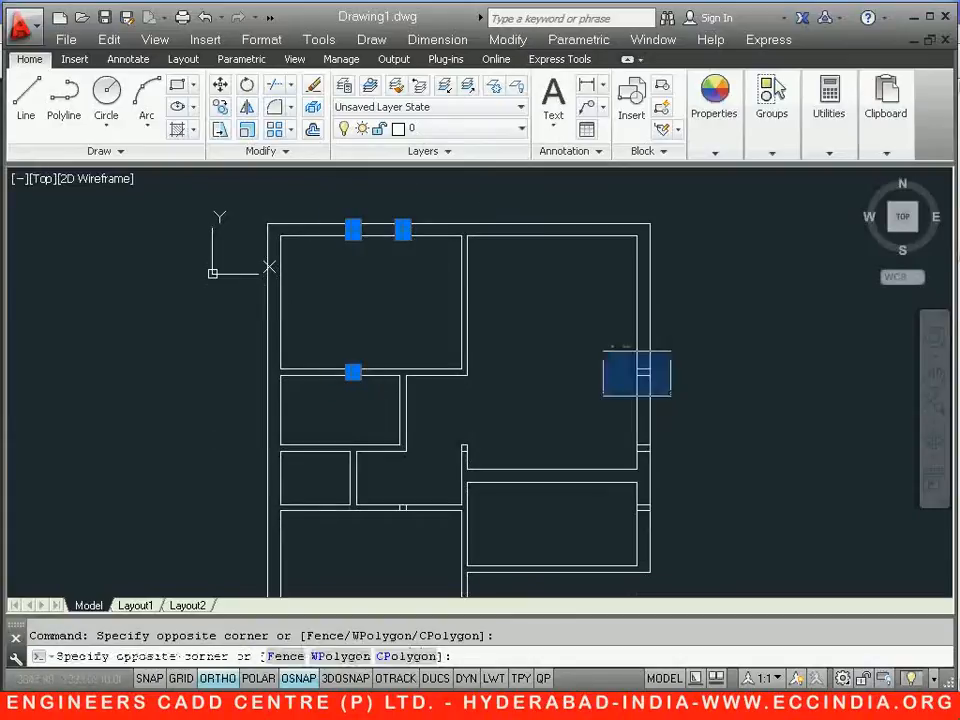
left_click(672, 394)
left_click(598, 430)
left_click(671, 455)
left_click(621, 494)
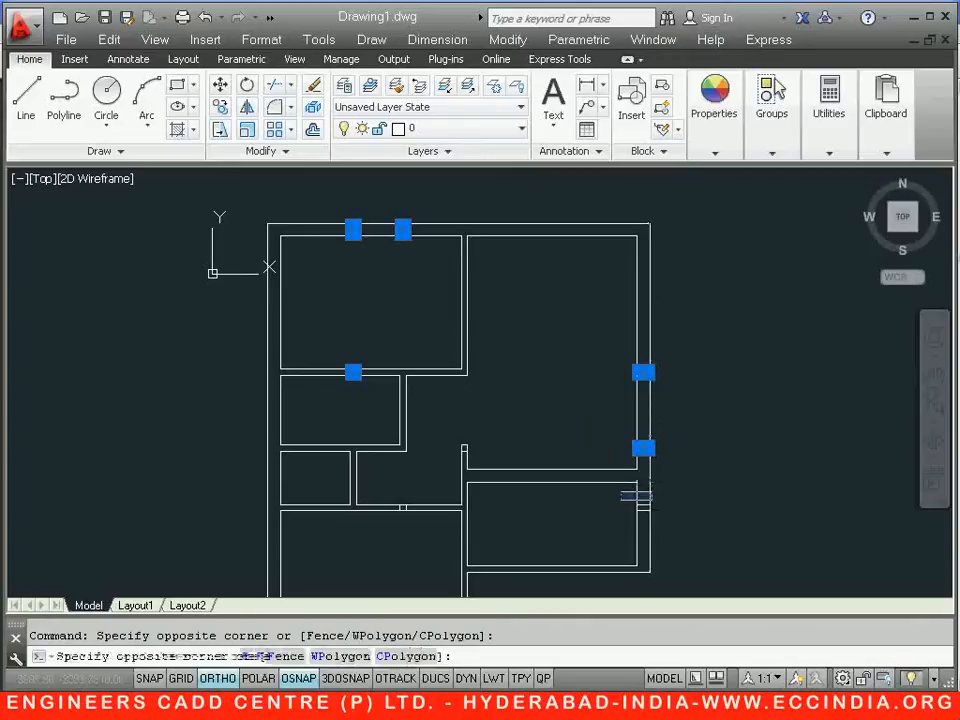
left_click(661, 514)
scroll(454, 440, "up", 4)
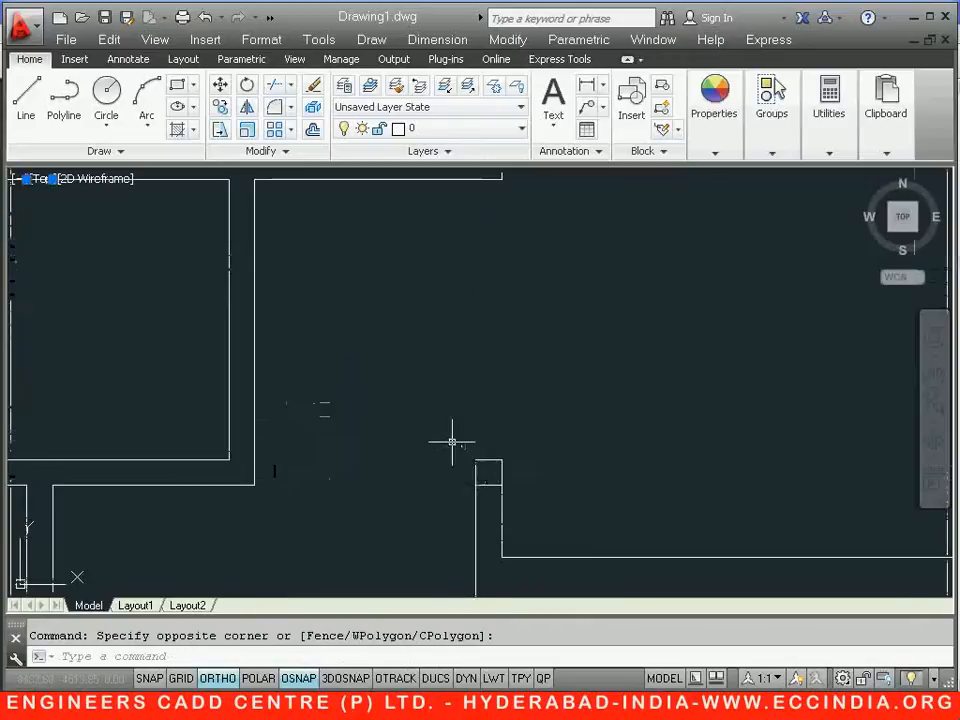
left_click(452, 441)
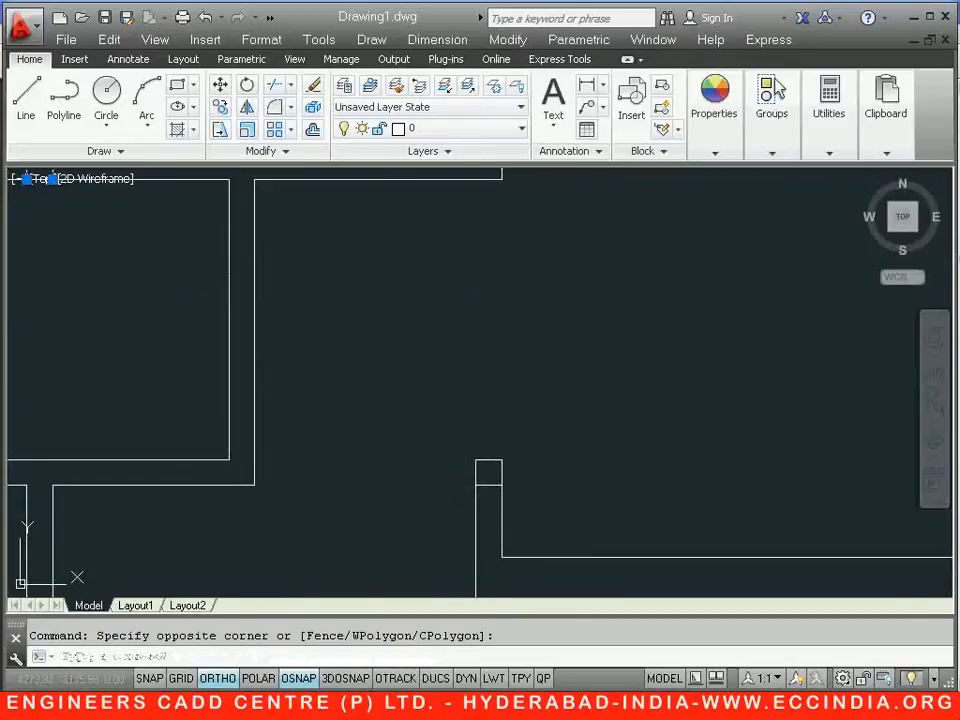
left_click(520, 500)
scroll(520, 500, "down", 4)
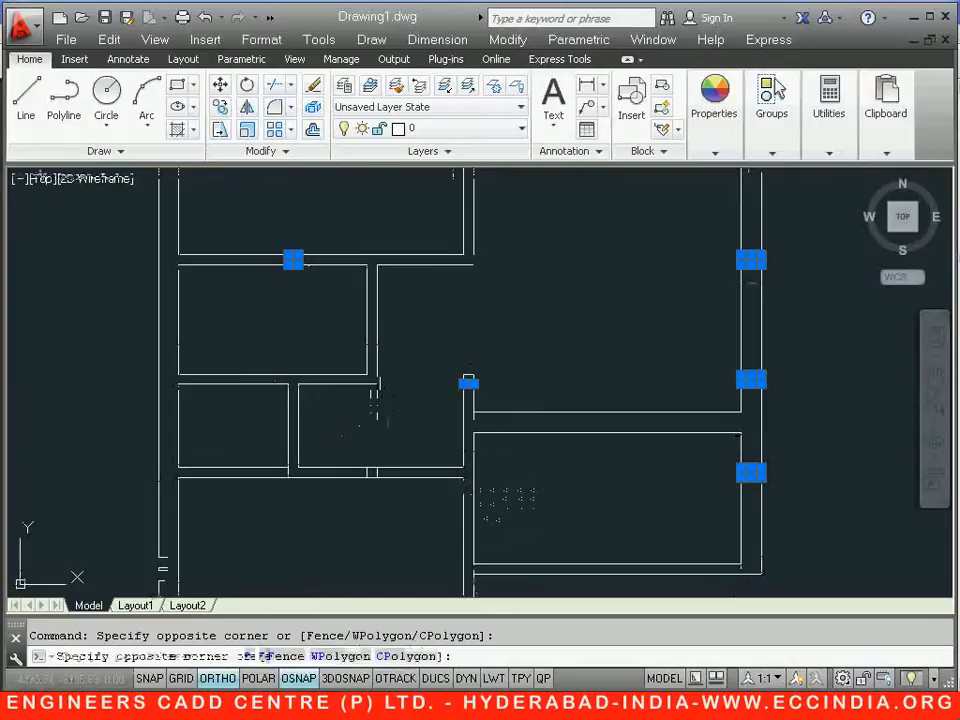
left_click(312, 88)
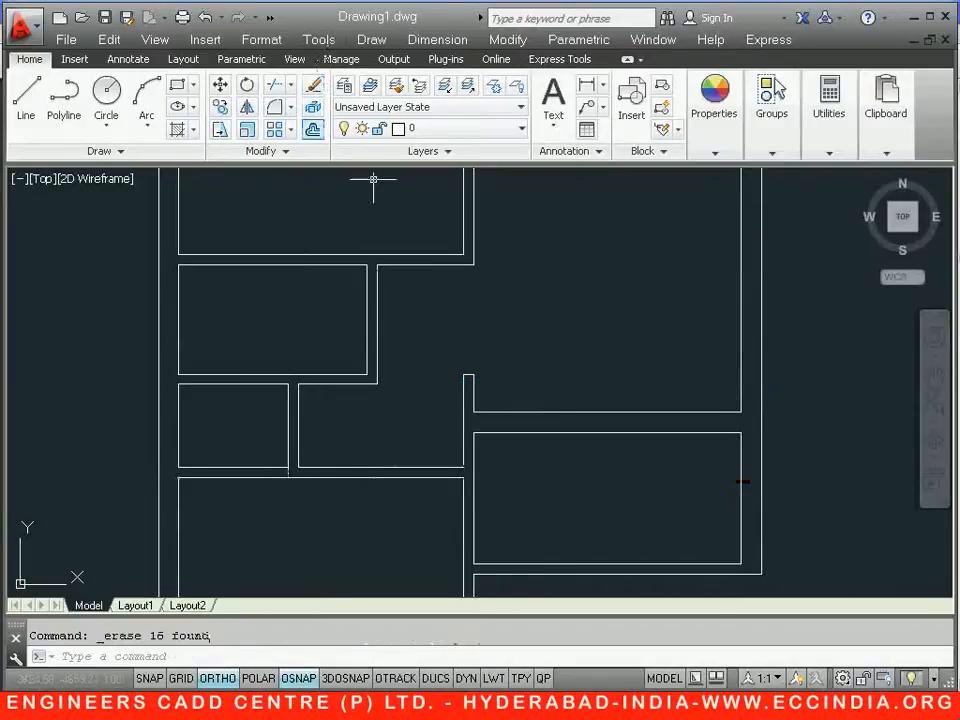
- Erase the leftover line stubs inside the bedroom's bottom external wall
scroll(562, 404, "down", 4)
left_click(437, 521)
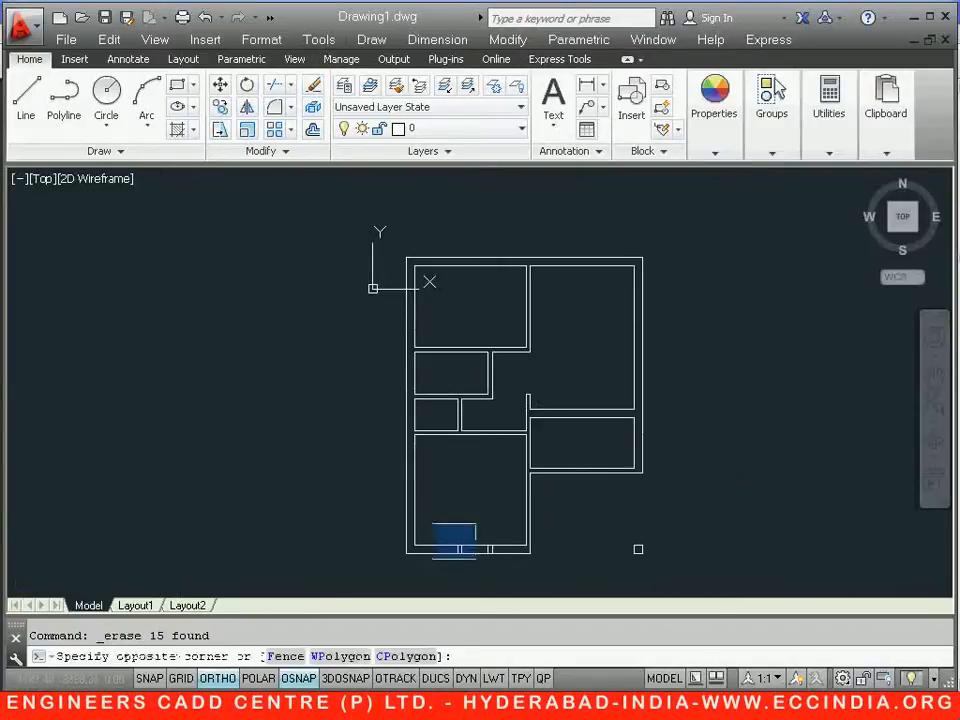
left_click(514, 574)
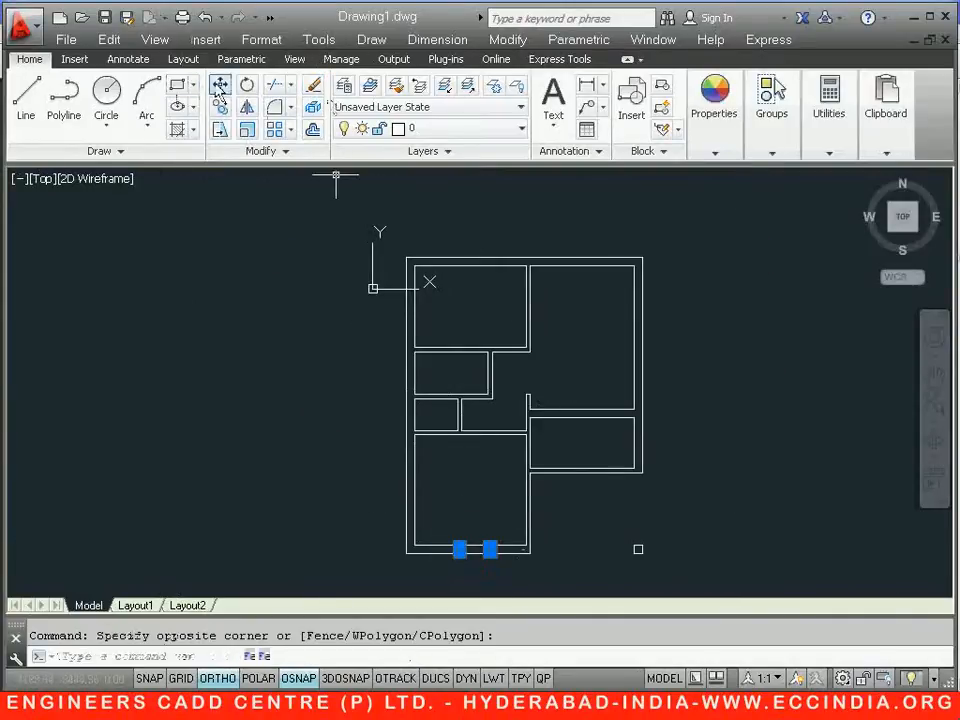
left_click(312, 88)
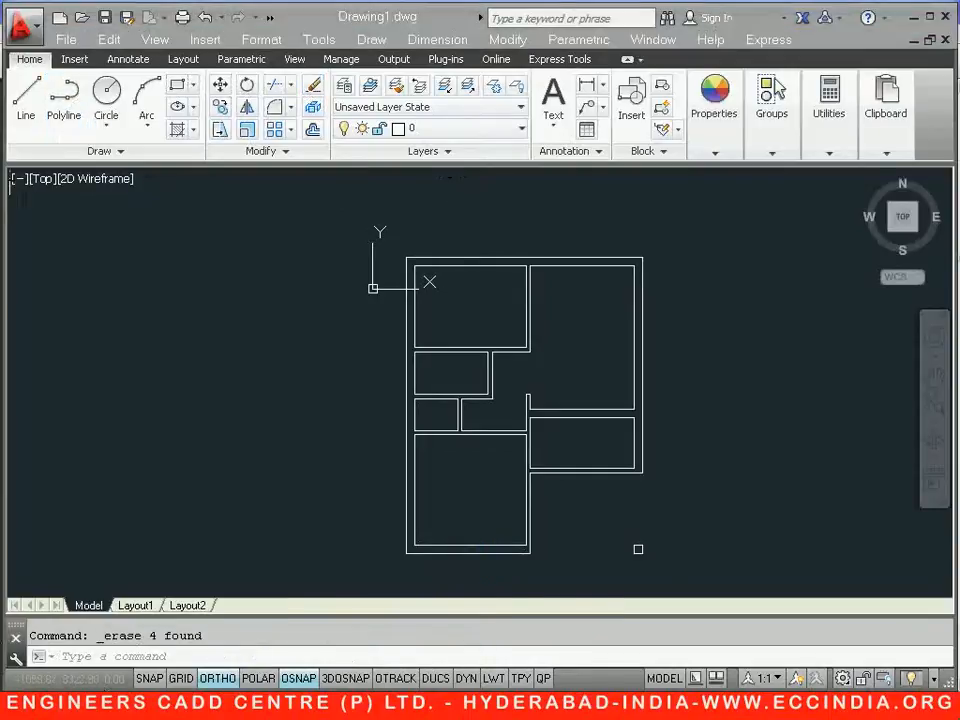
- Check the reference plan, and draw a line across the right external wall from the living room's top-right inner corner
key("alt+Tab")
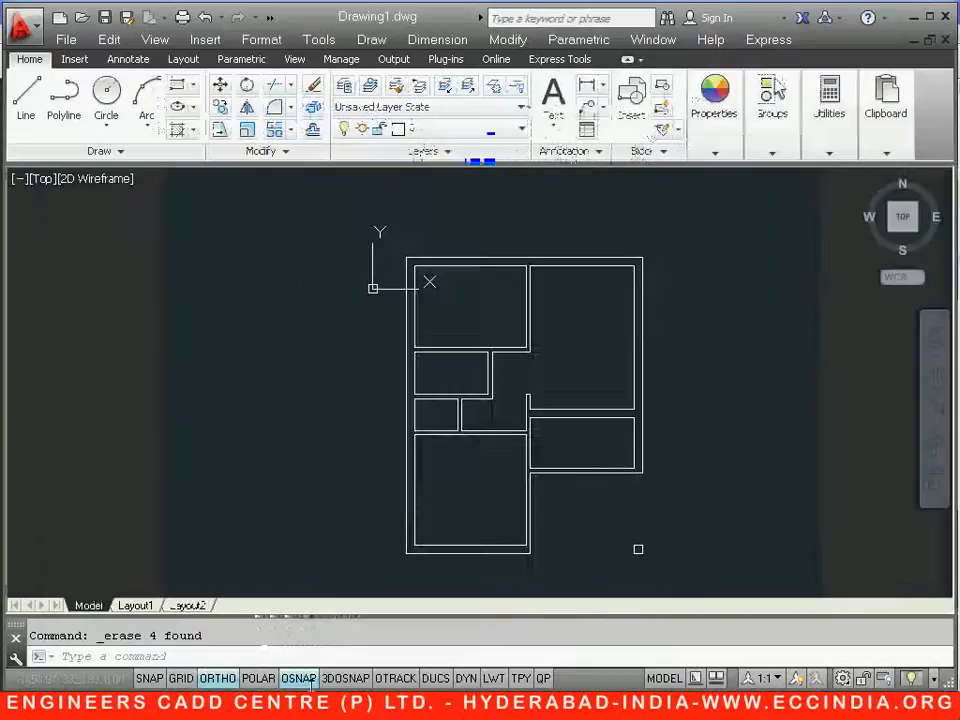
scroll(581, 300, "up", 2)
middle_click_drag(581, 300, 316, 303)
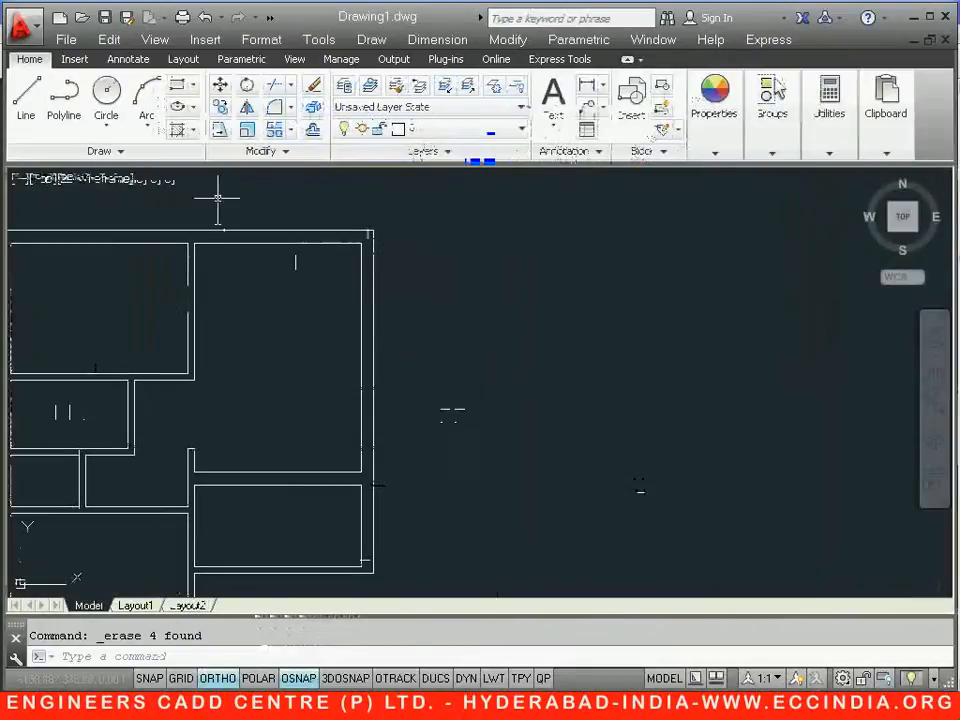
left_click(27, 100)
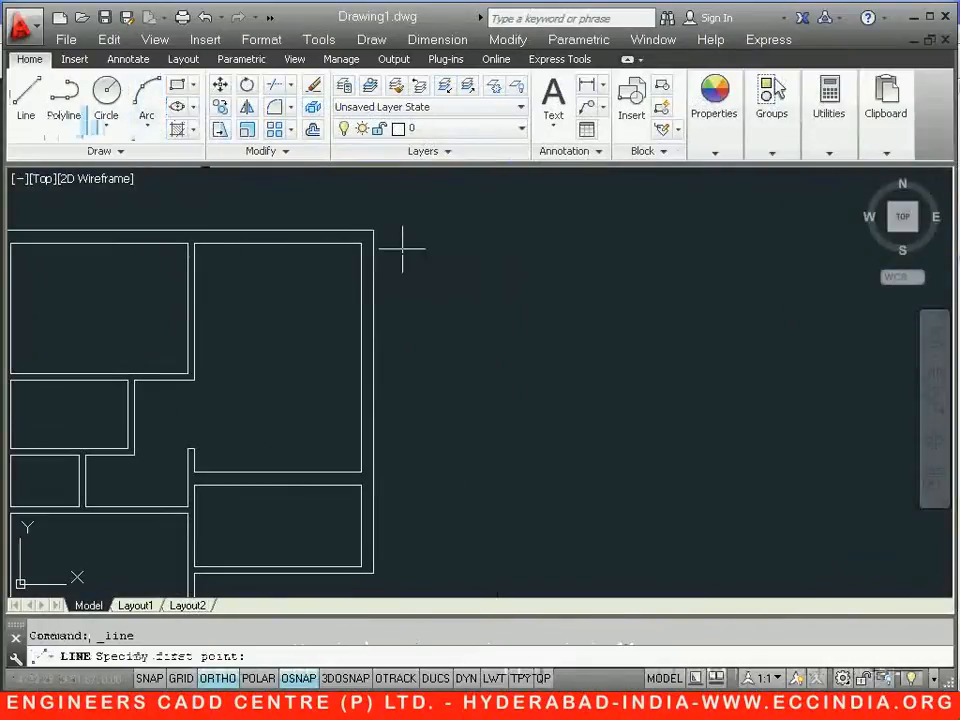
scroll(380, 246, "up", 4)
left_click(396, 234)
left_click(403, 232)
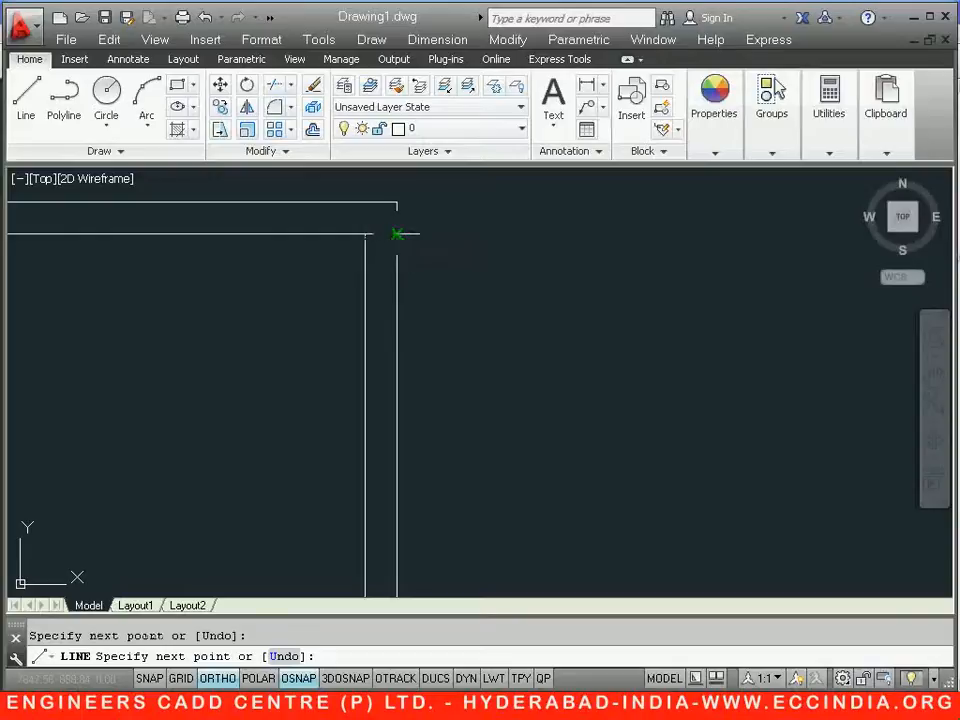
right_click(423, 250)
left_click(456, 261)
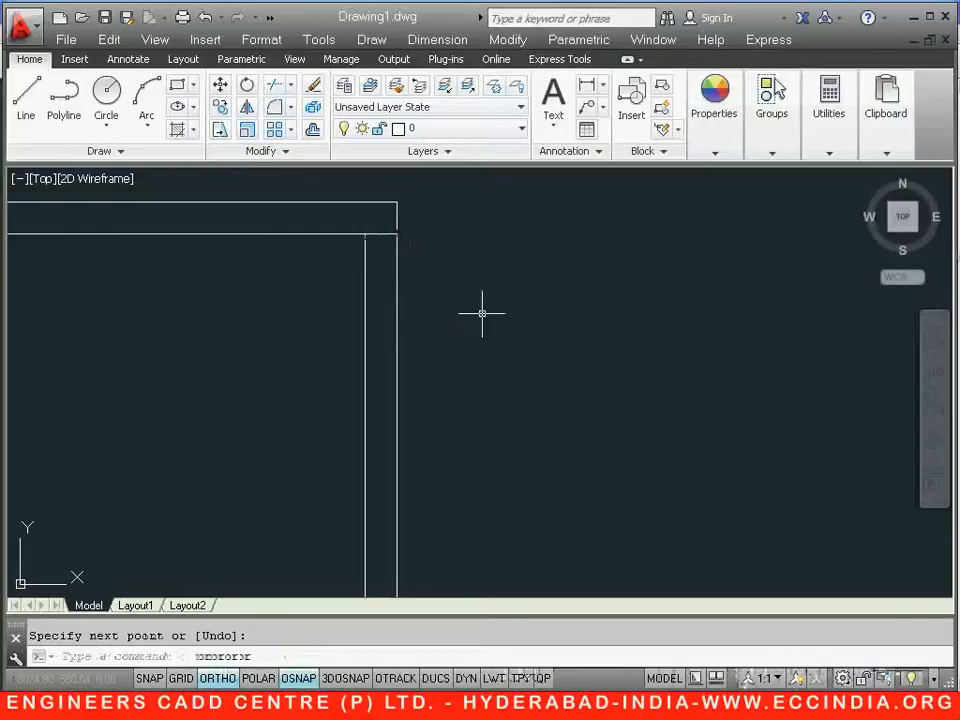
- Offset the line across the right external wall 50 mm downward and erase the original line
left_click(312, 129)
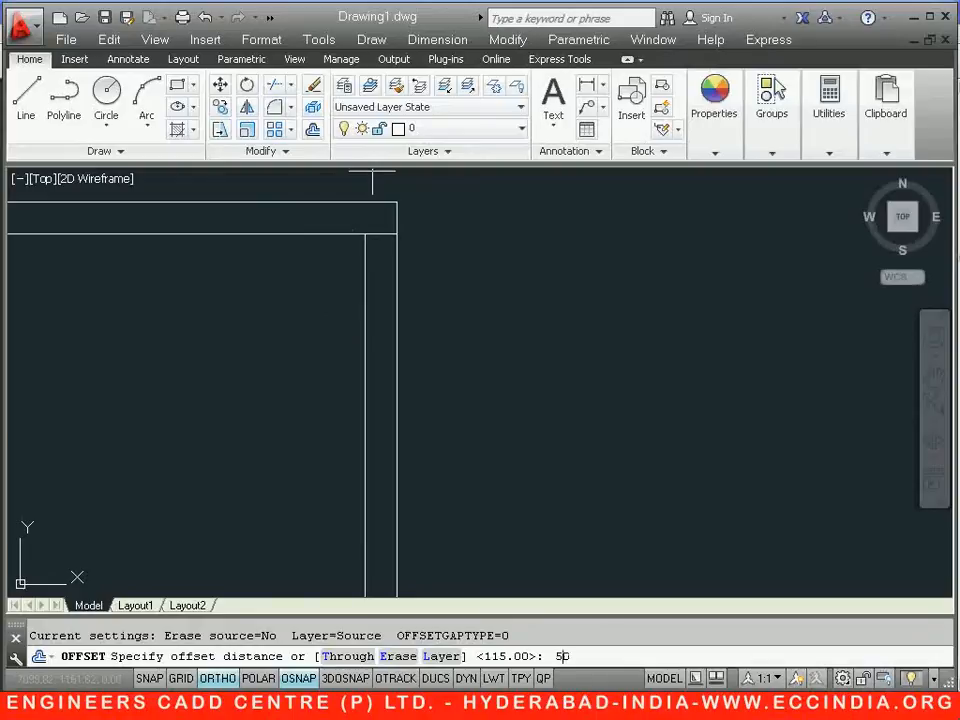
key("Return")
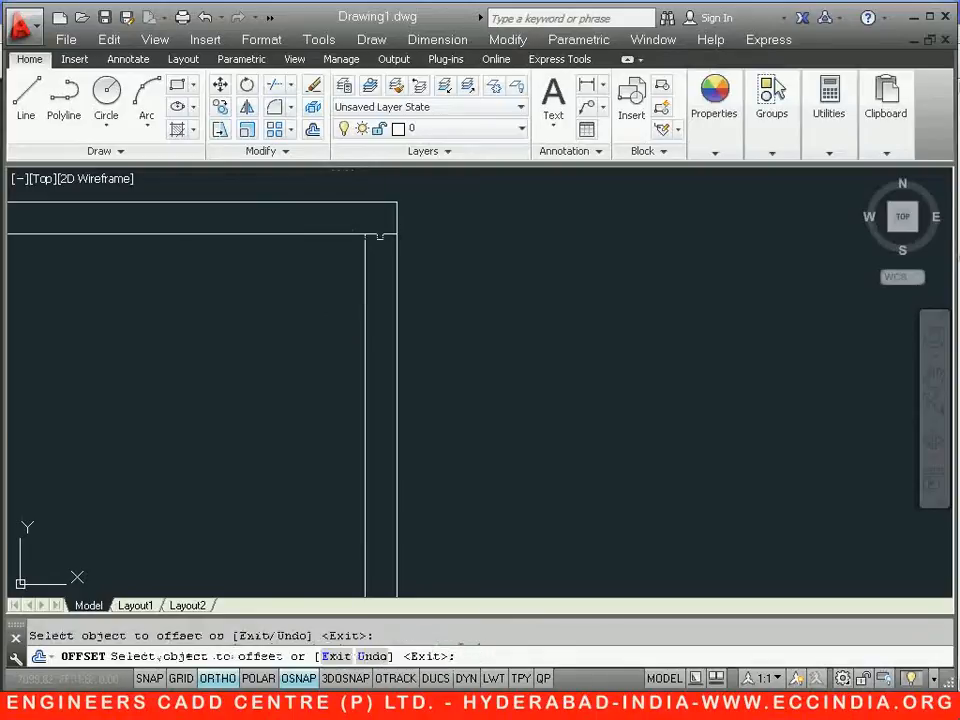
left_click(384, 234)
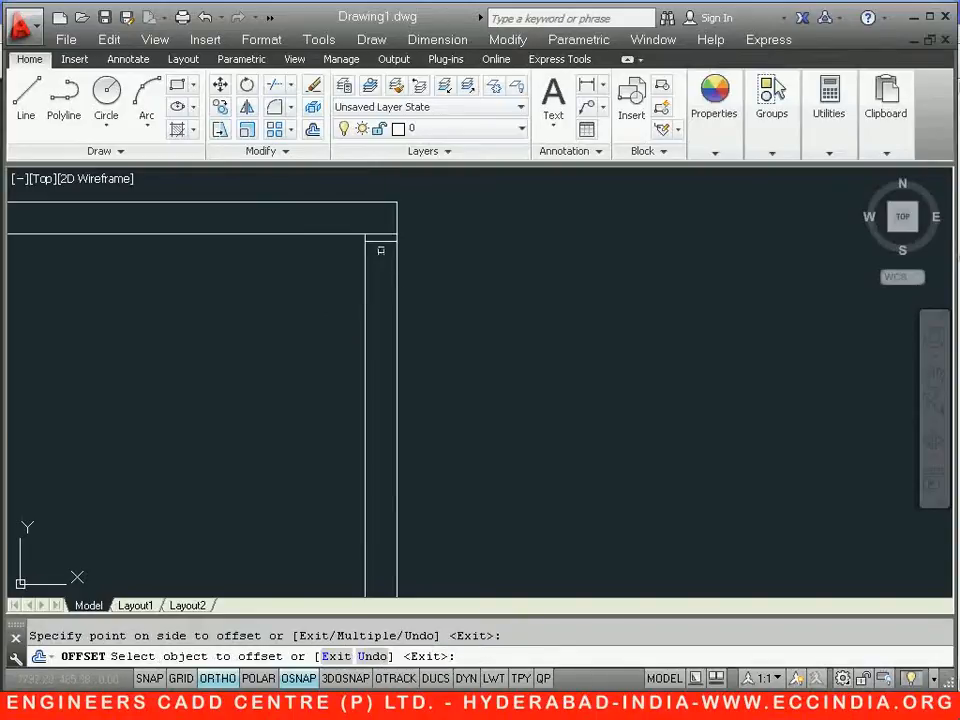
right_click(380, 250)
left_click(395, 260)
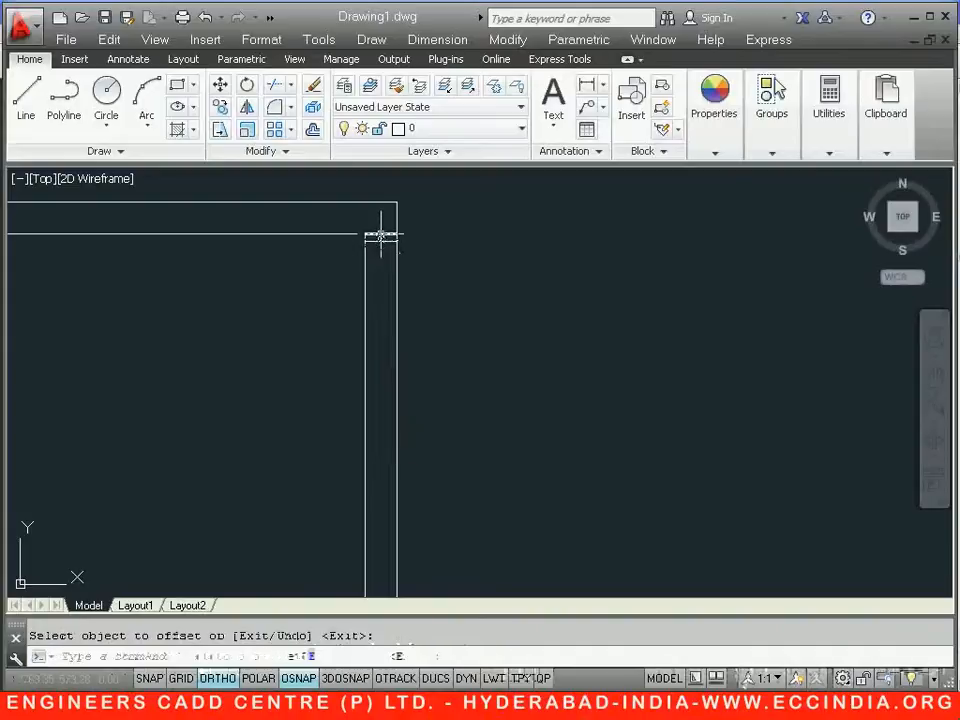
left_click(380, 234)
left_click(313, 84)
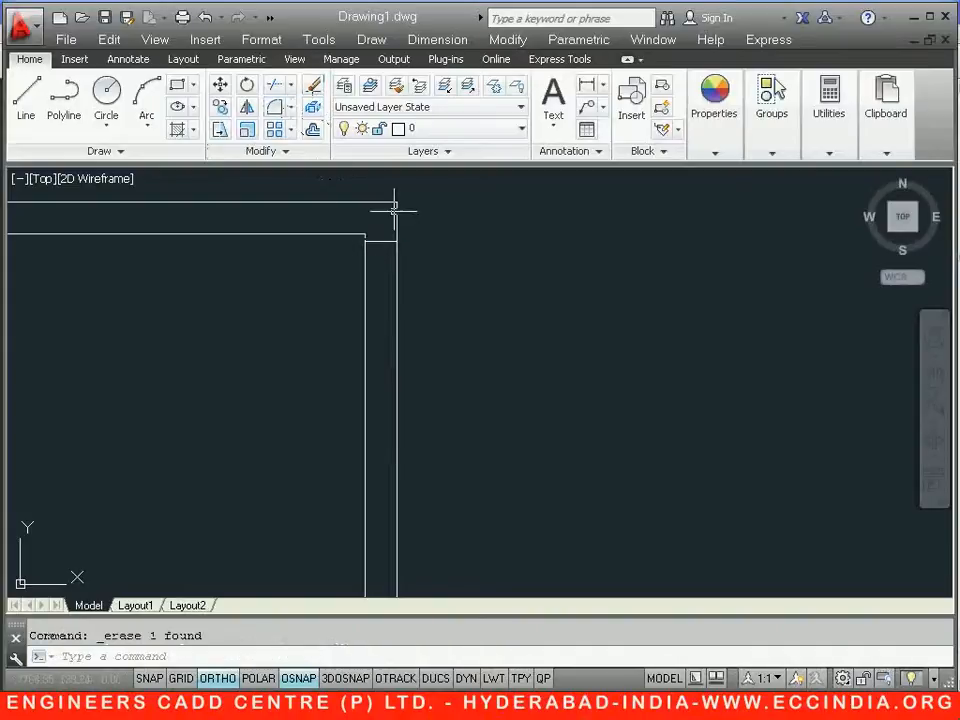
- Offset the remaining line across the right external wall 1000 mm downward to mark the opening's other side
left_click(313, 129)
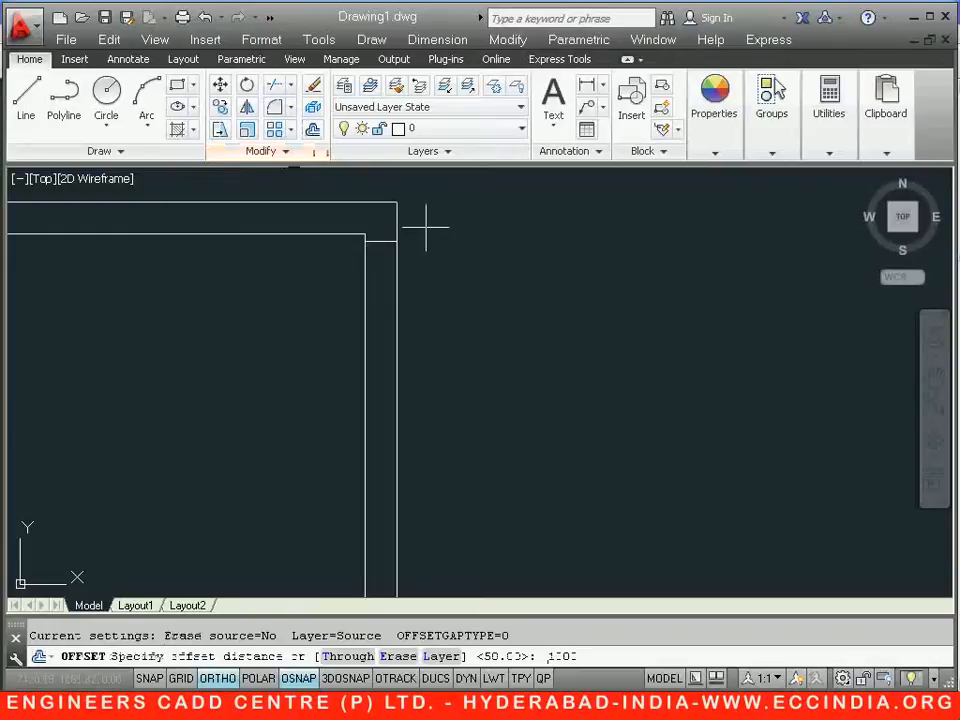
key("Return")
left_click(385, 241)
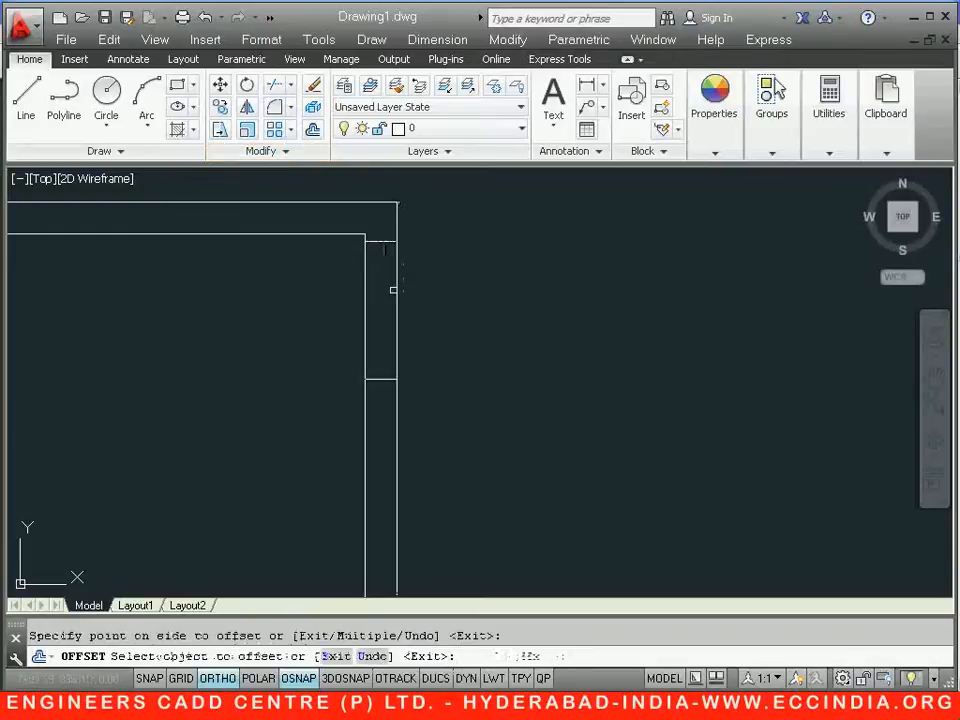
scroll(531, 296, "down", 4)
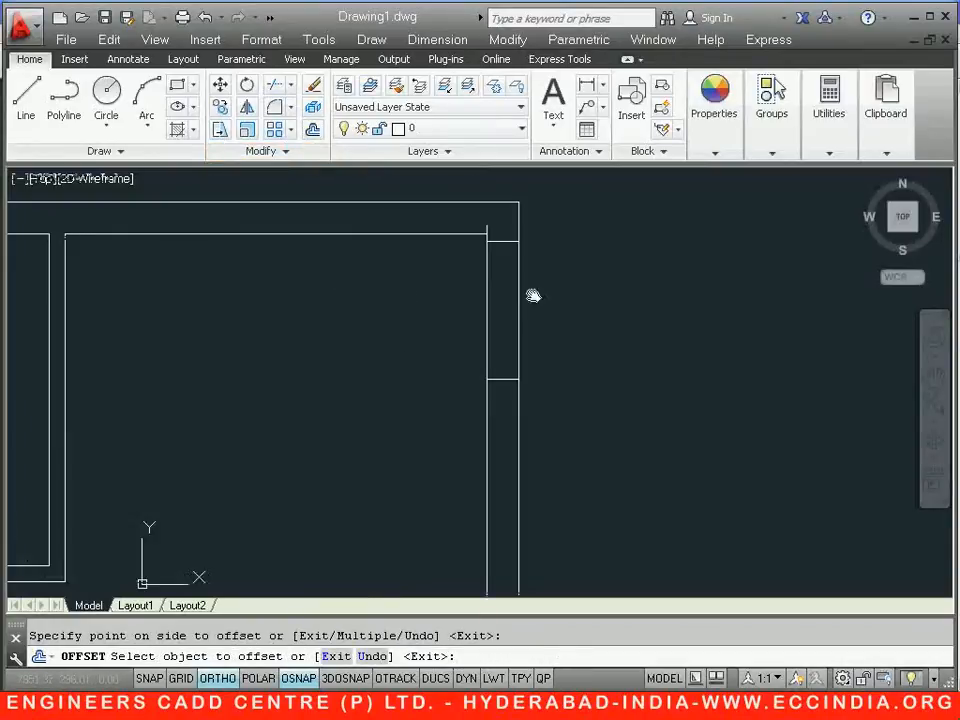
key("Escape")
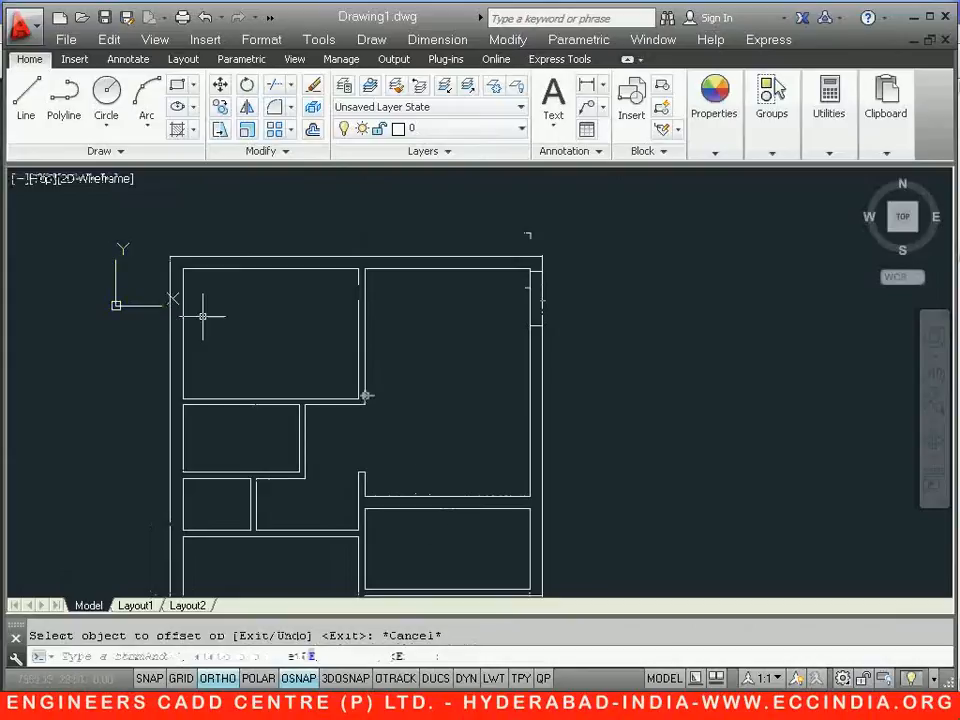
- Trim both right external wall lines between the two cross lines to cut the opening near the top-right corner
left_click(270, 88)
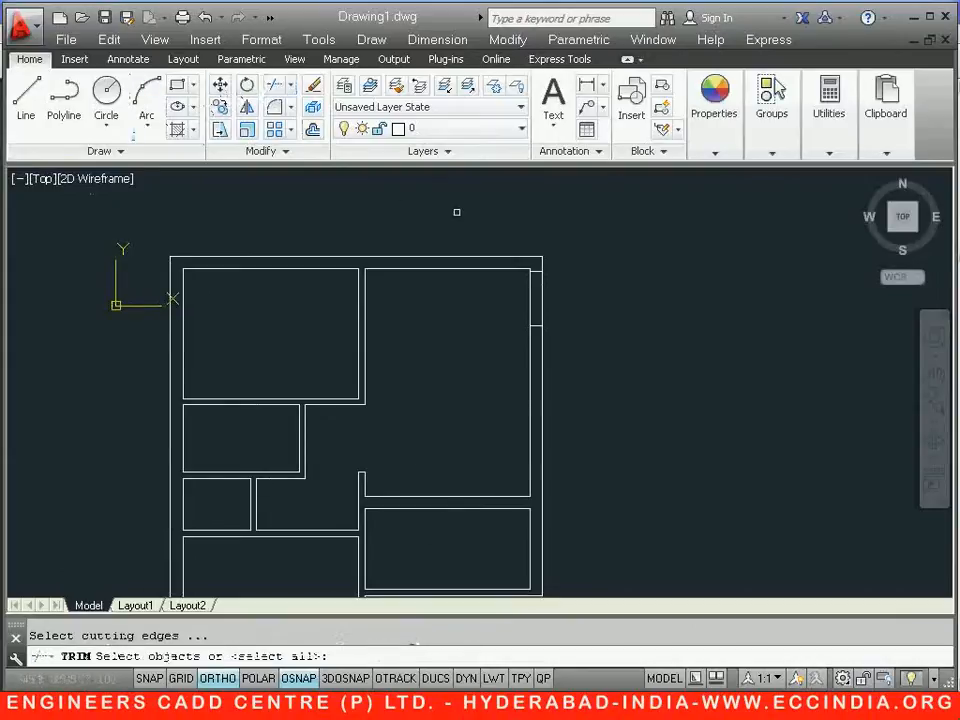
key("Return")
left_click(530, 305)
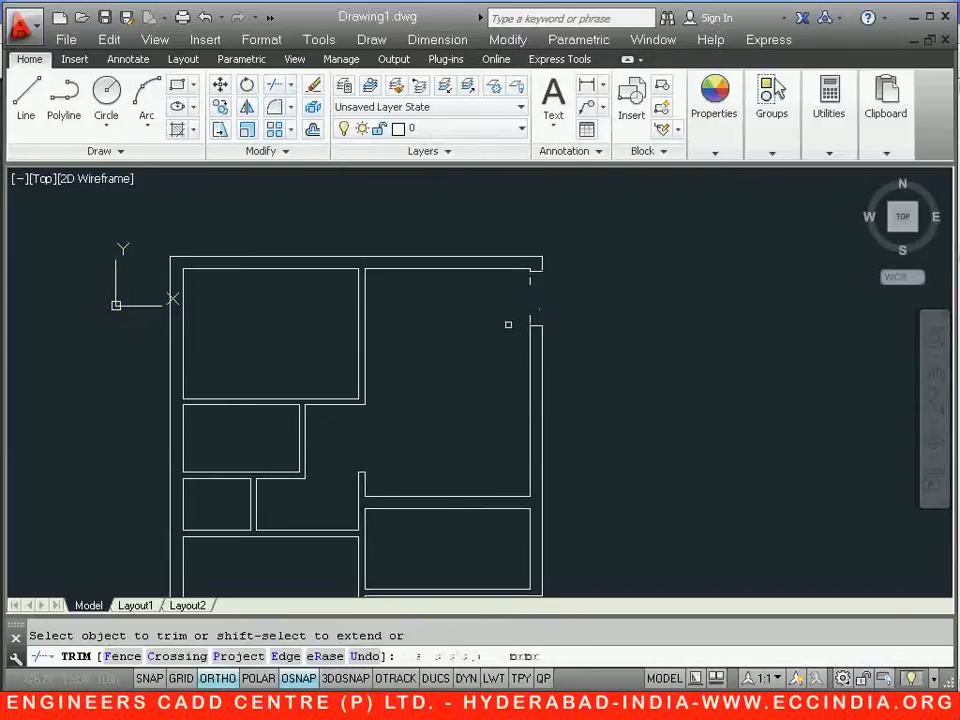
scroll(508, 324, "up", 5)
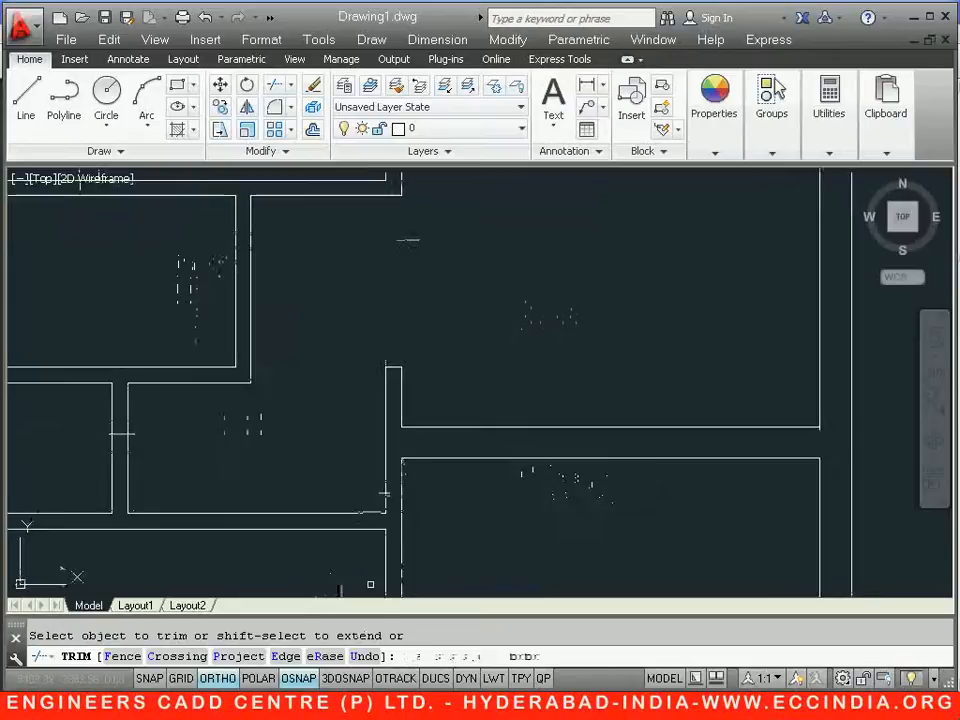
- Check the reference plan, and draw a line across the bedroom's top wall at its right end
key("alt+Tab")
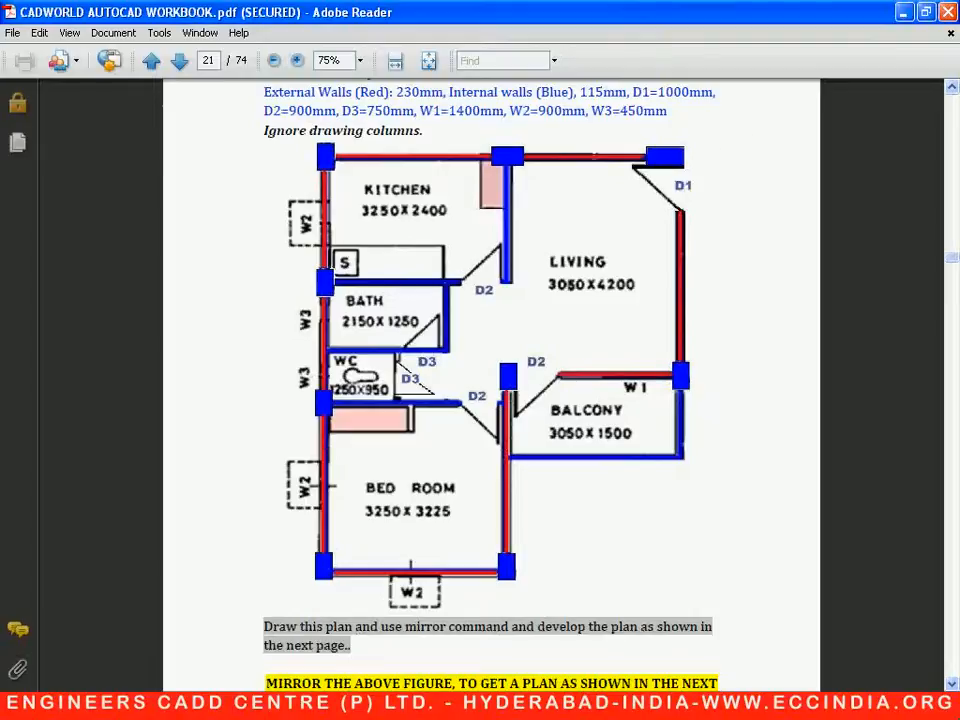
key("alt+Tab")
key("alt+Tab")
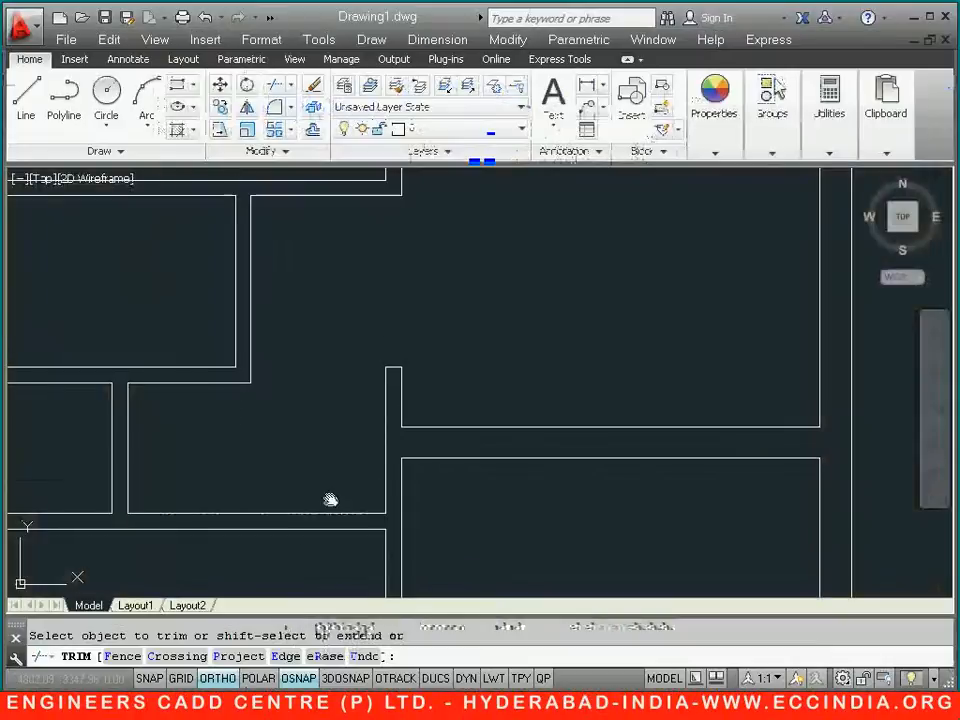
left_click(26, 97)
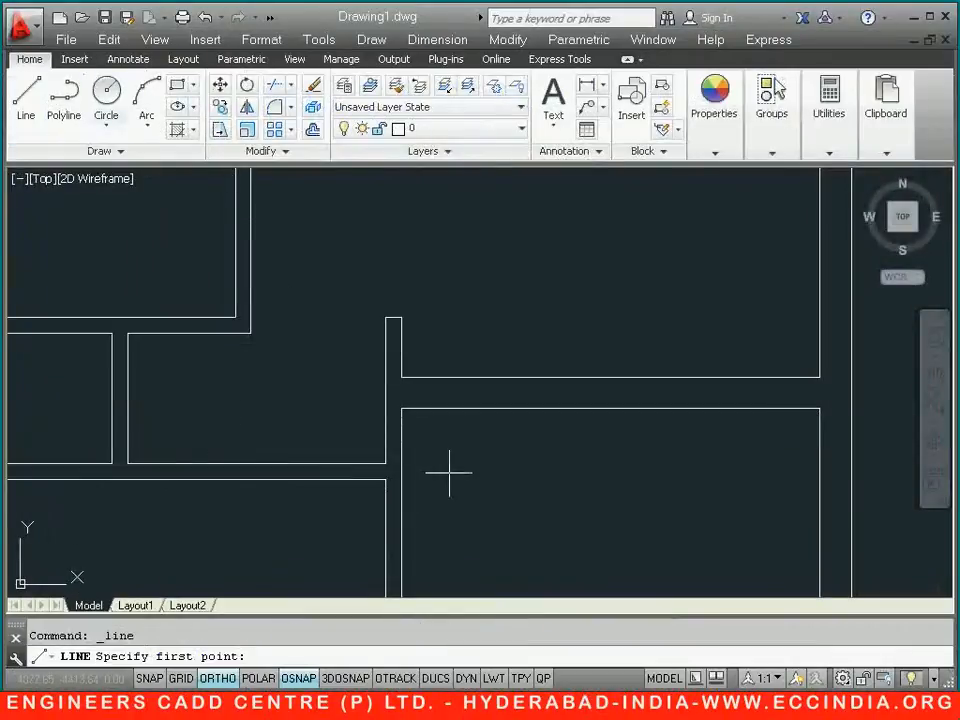
left_click(386, 464)
left_click(386, 479)
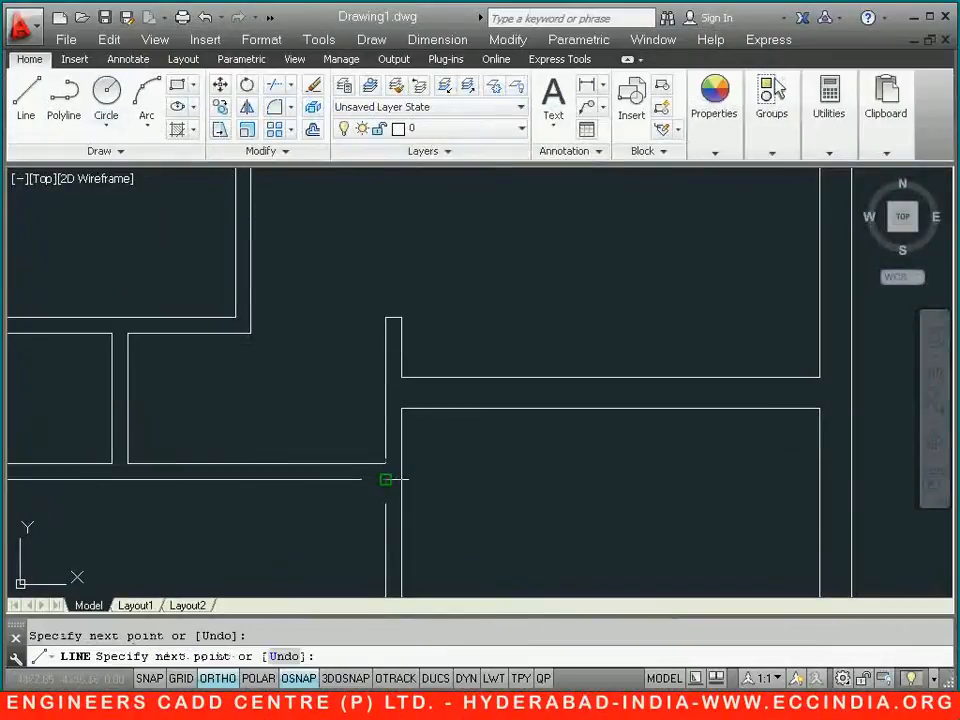
right_click(385, 482)
left_click(418, 491)
- Draw a line across the wall between living room and balcony at its left end
left_click(26, 97)
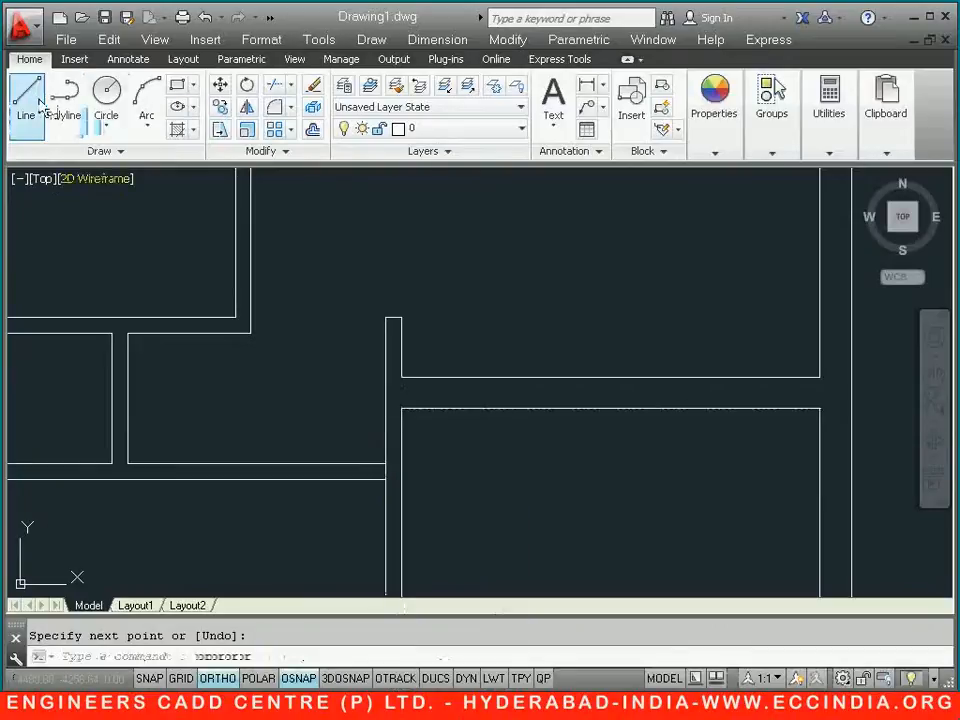
left_click(401, 378)
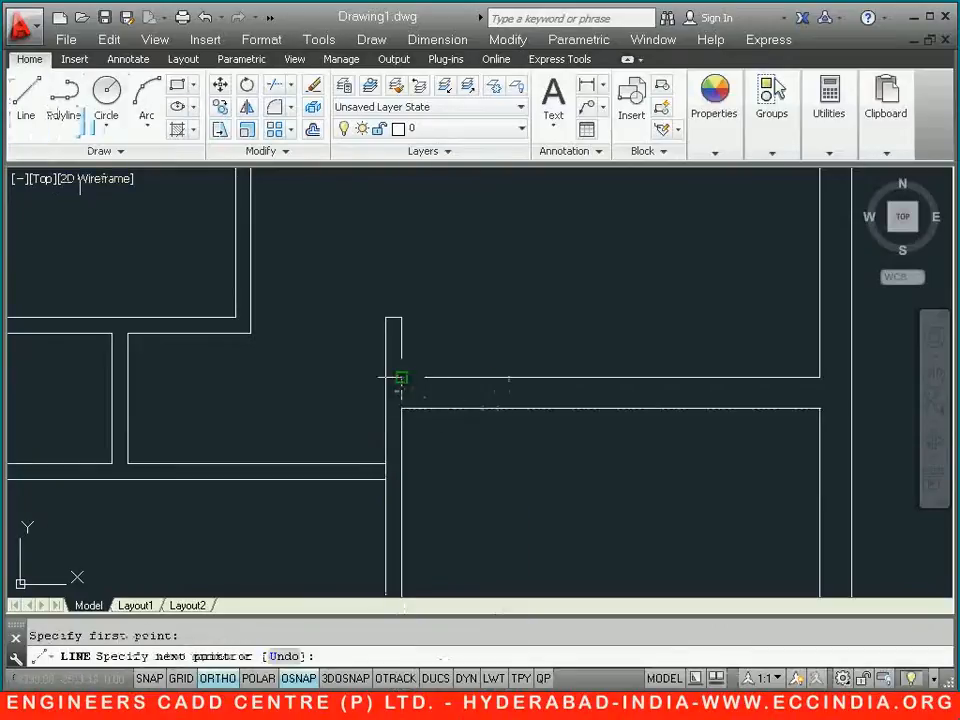
right_click(425, 425)
left_click(459, 434)
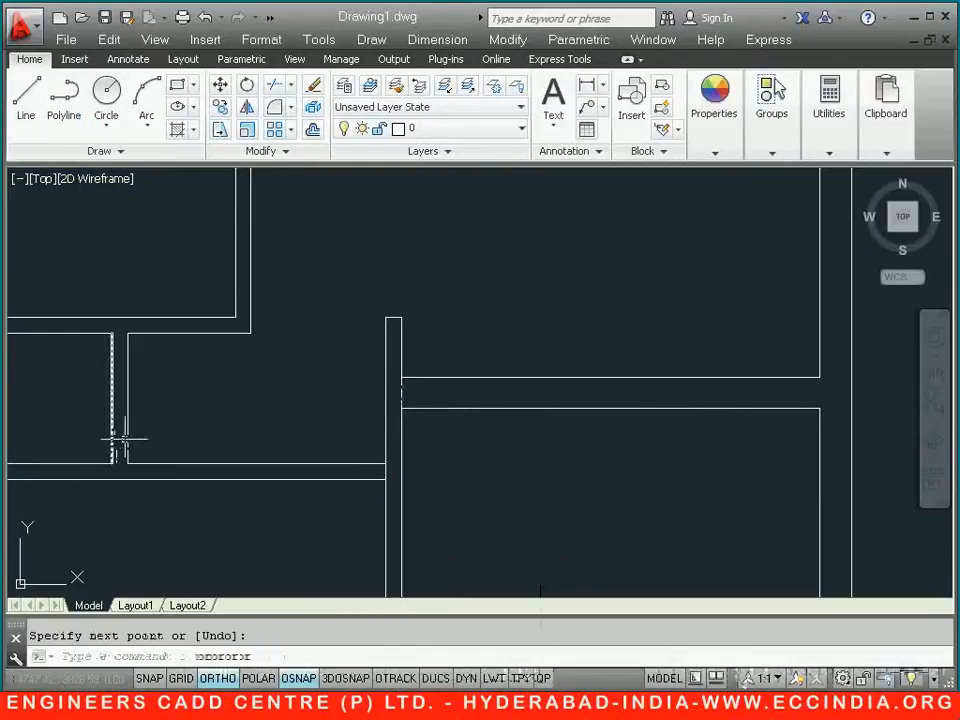
- Draw a line across the WC's right wall at its lower end, where it meets the bedroom wall
middle_click_drag(122, 443, 242, 401)
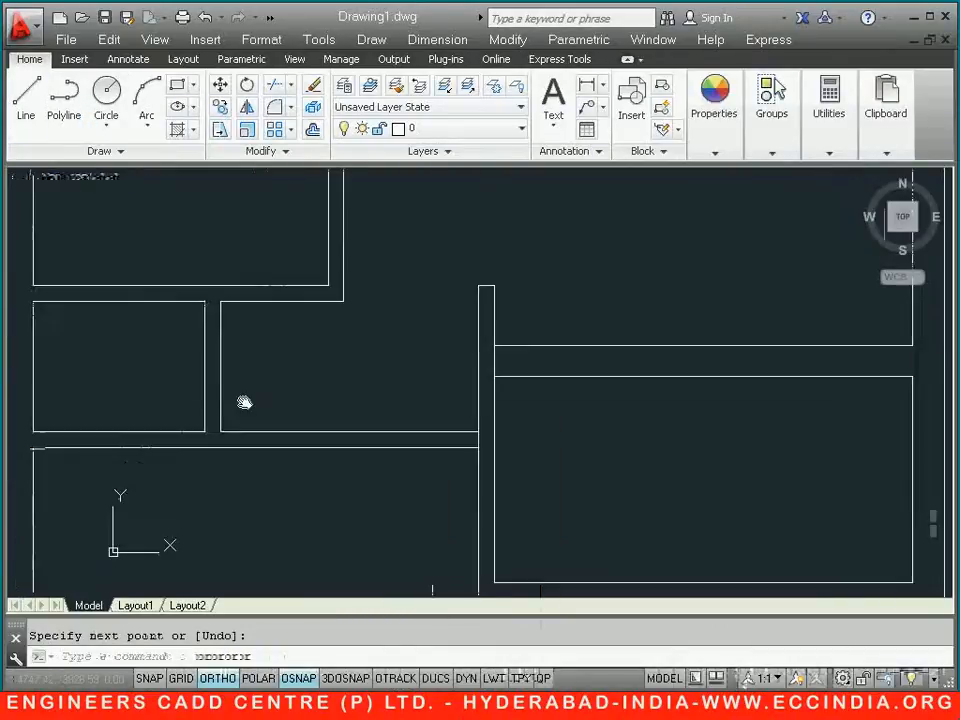
left_click(36, 106)
left_click(213, 426)
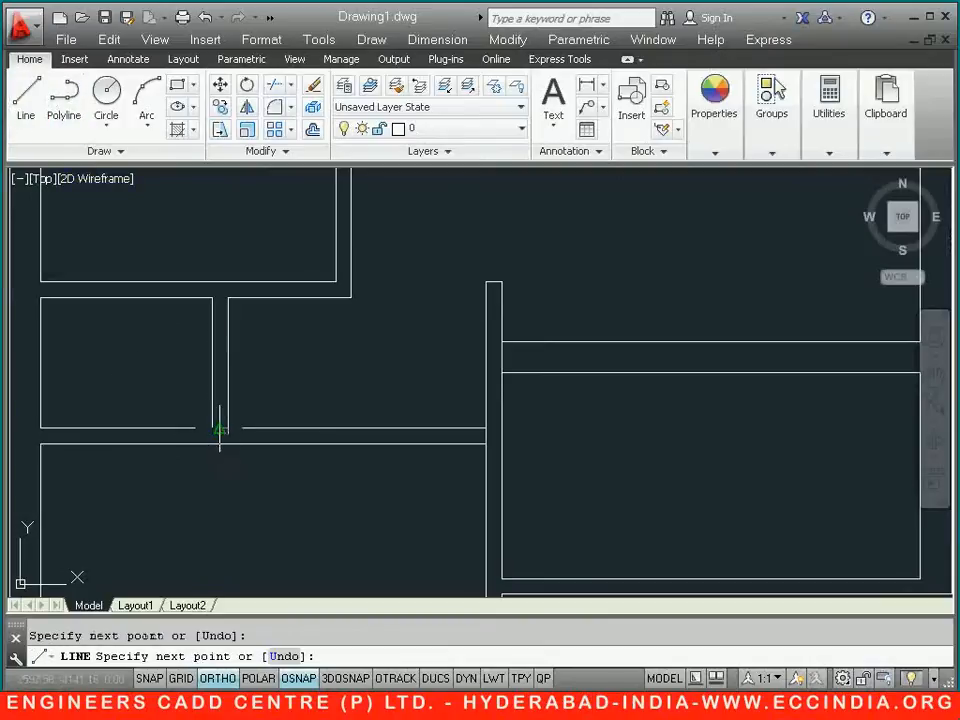
right_click(253, 422)
left_click(282, 364)
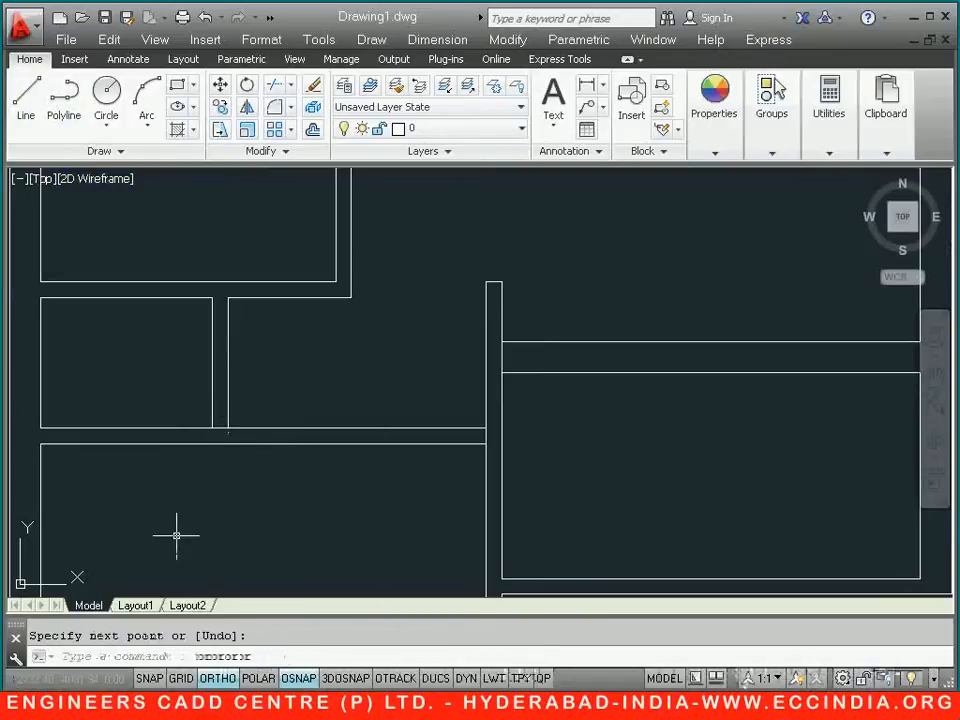
- Check the reference plan, and draw a line across the bath's bottom wall from its lower-right inner corner
key("alt+Tab")
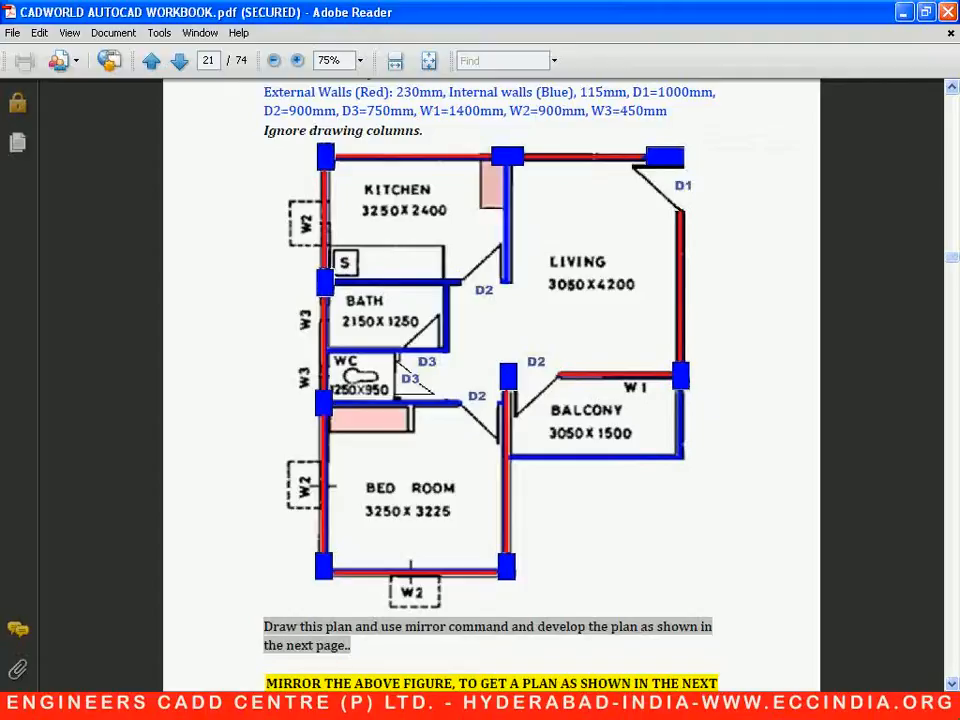
key("alt+Tab")
left_click(27, 100)
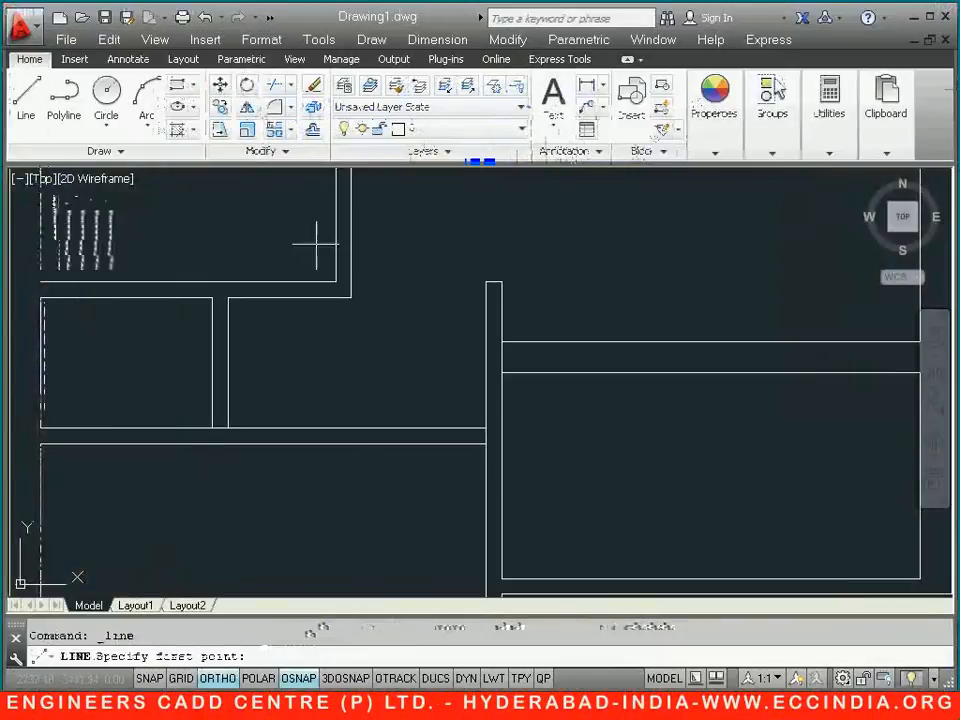
left_click(336, 283)
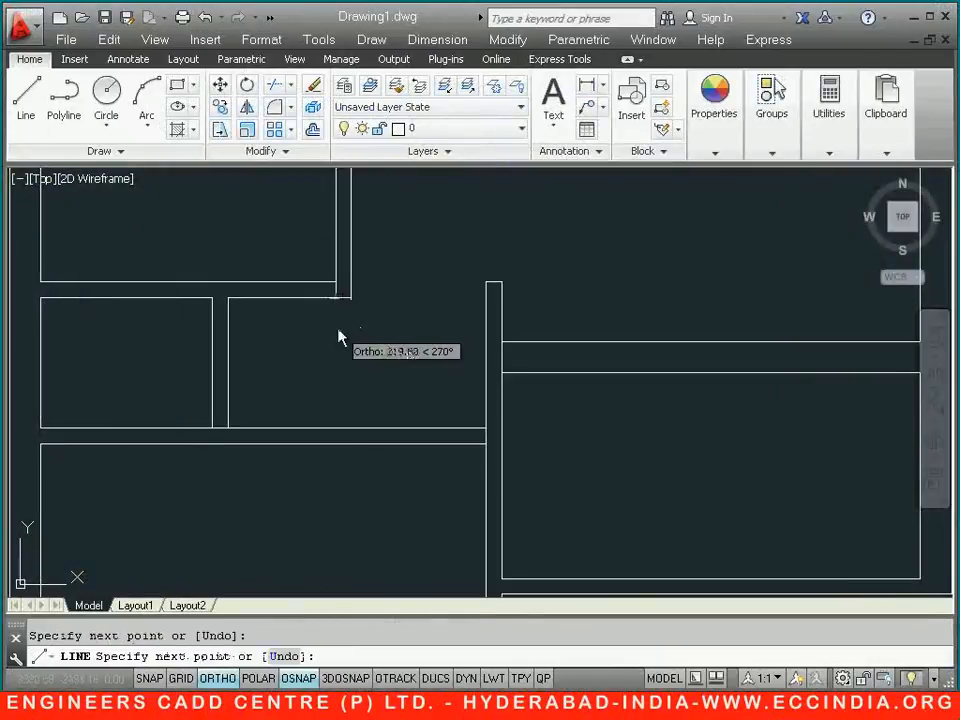
right_click(340, 328)
left_click(373, 339)
- Draw a line across the kitchen's bottom wall from the kitchen's lower-right inner corner
middle_click_drag(386, 279, 364, 437)
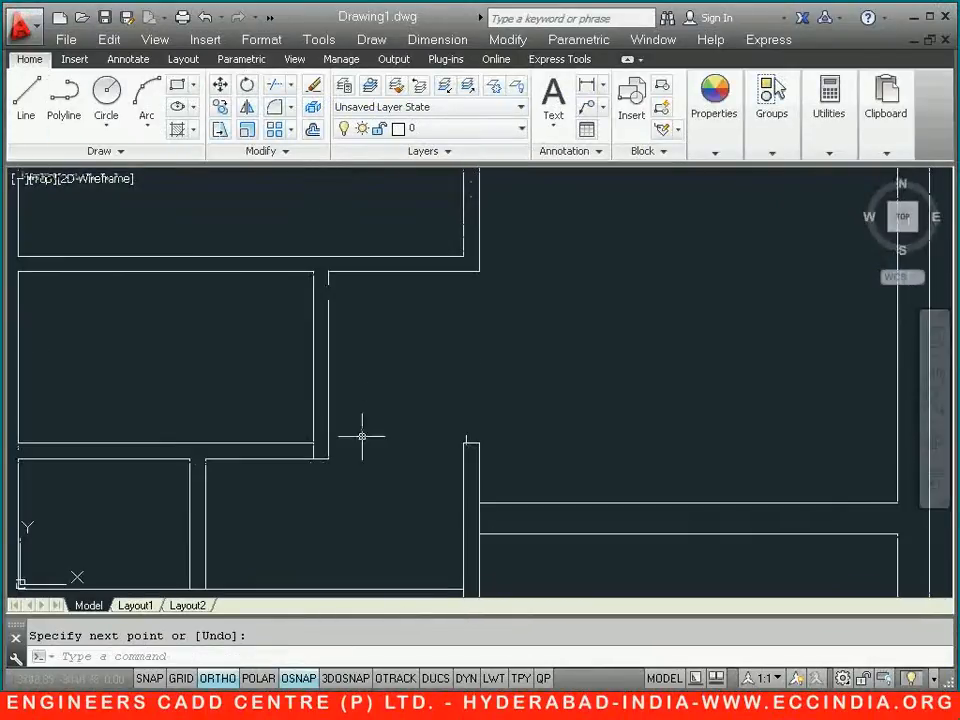
left_click(27, 100)
left_click(472, 255)
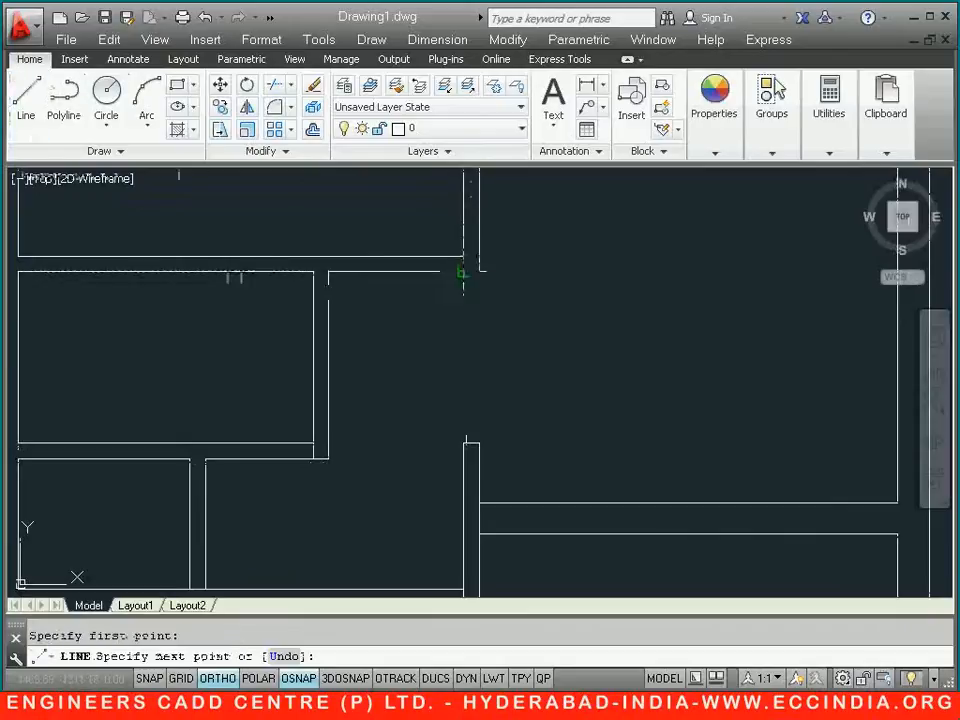
left_click(463, 271)
right_click(466, 273)
left_click(498, 283)
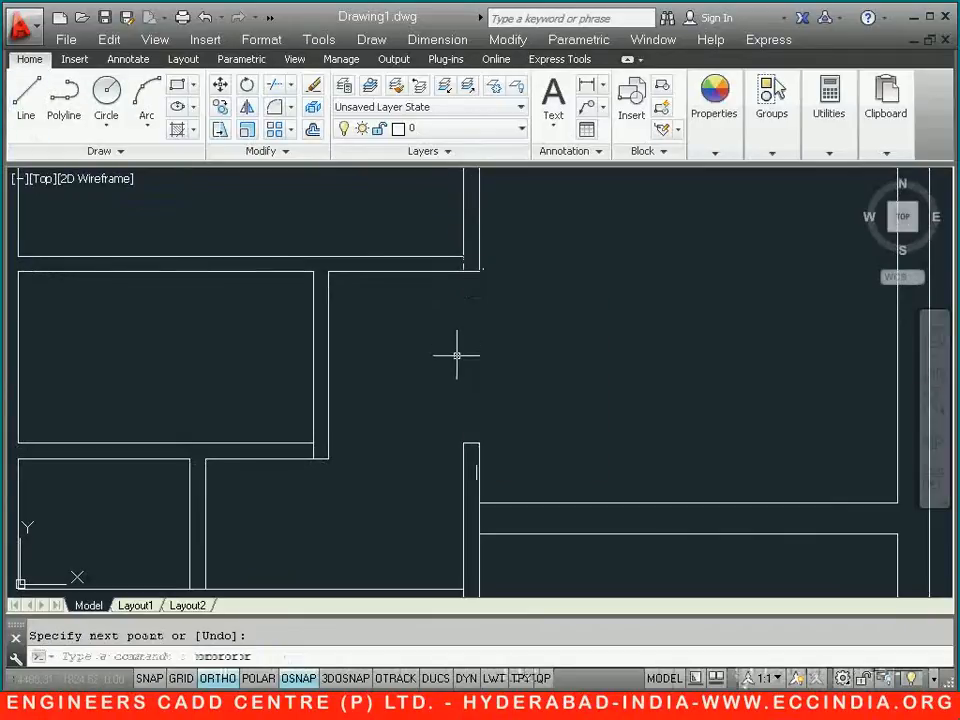
- Offset the cross line in the living-balcony wall 40 mm to the right and the one in the bedroom's top wall 40 mm to the left
scroll(450, 330, "down", 3)
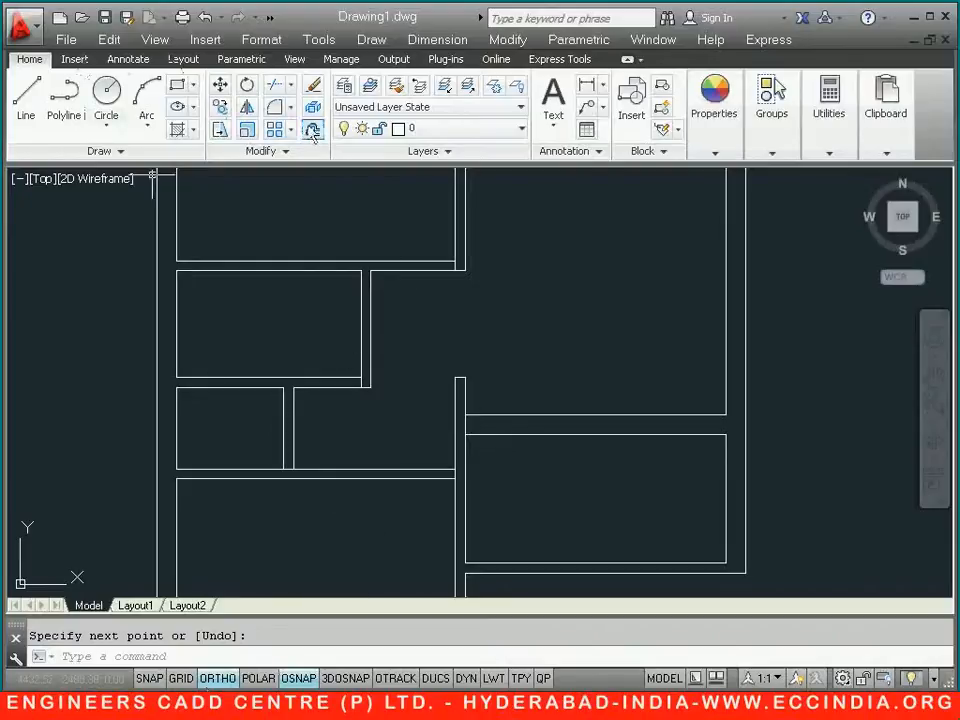
left_click(275, 110)
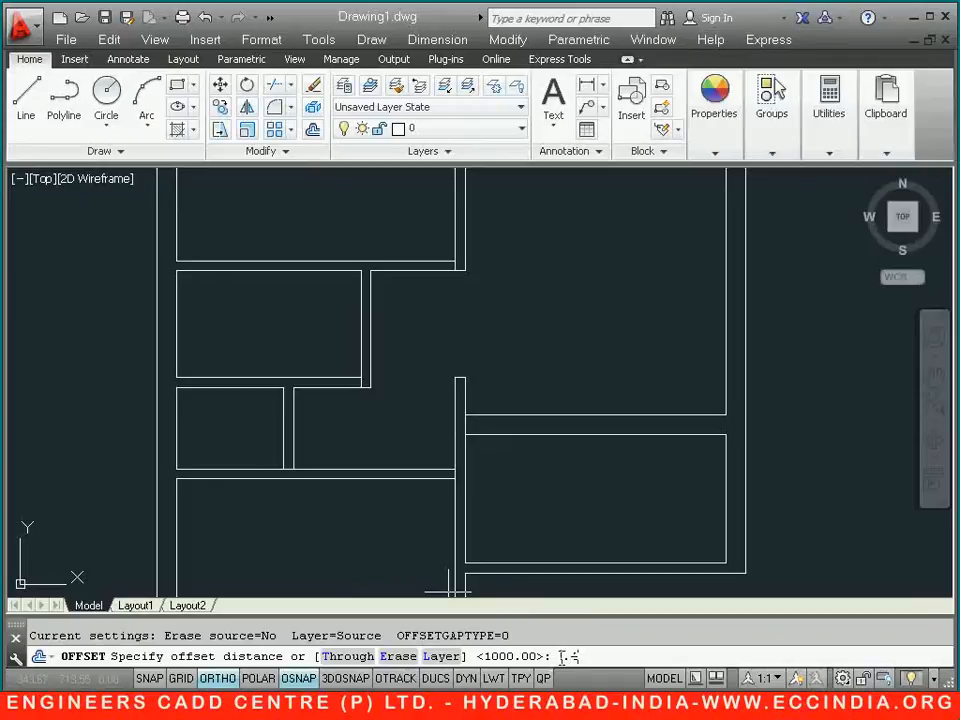
type("40")
key("Return")
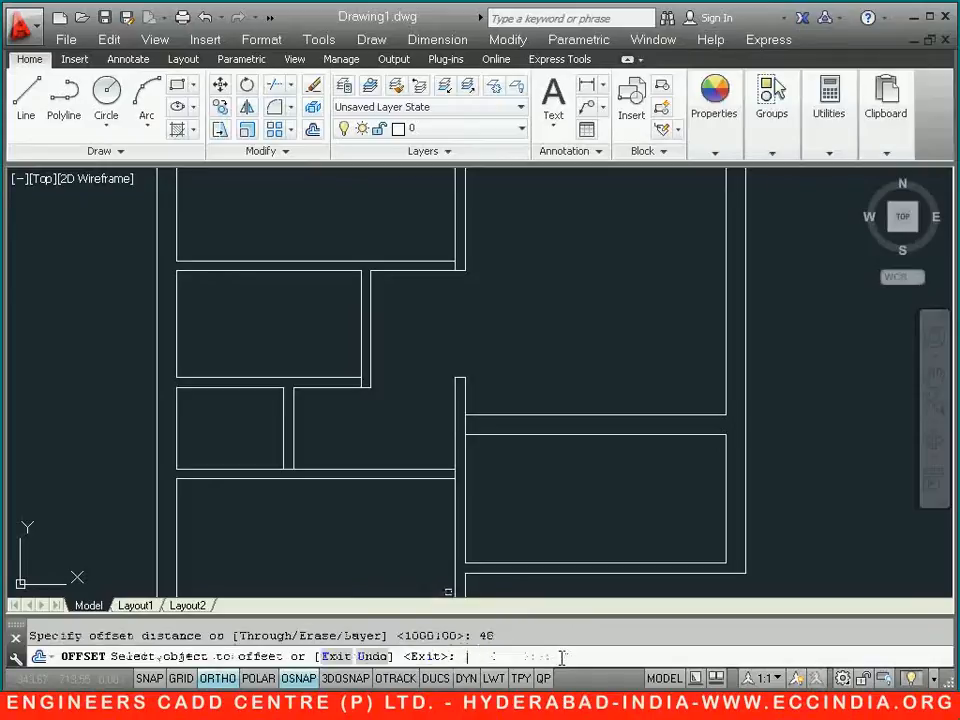
scroll(519, 514, "up", 5)
left_click(368, 278)
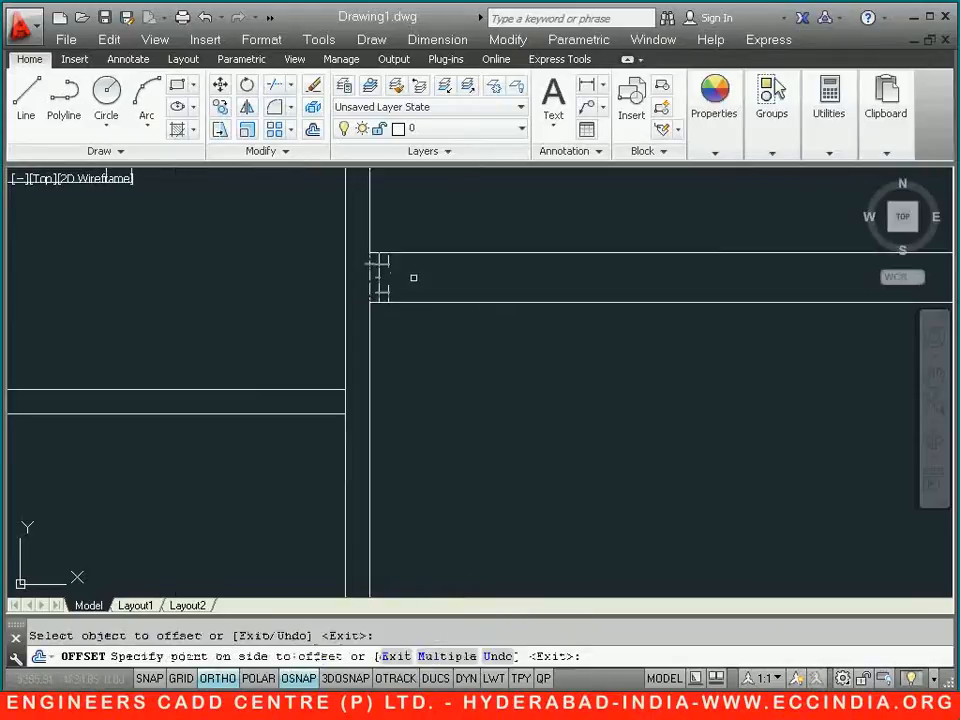
left_click(336, 409)
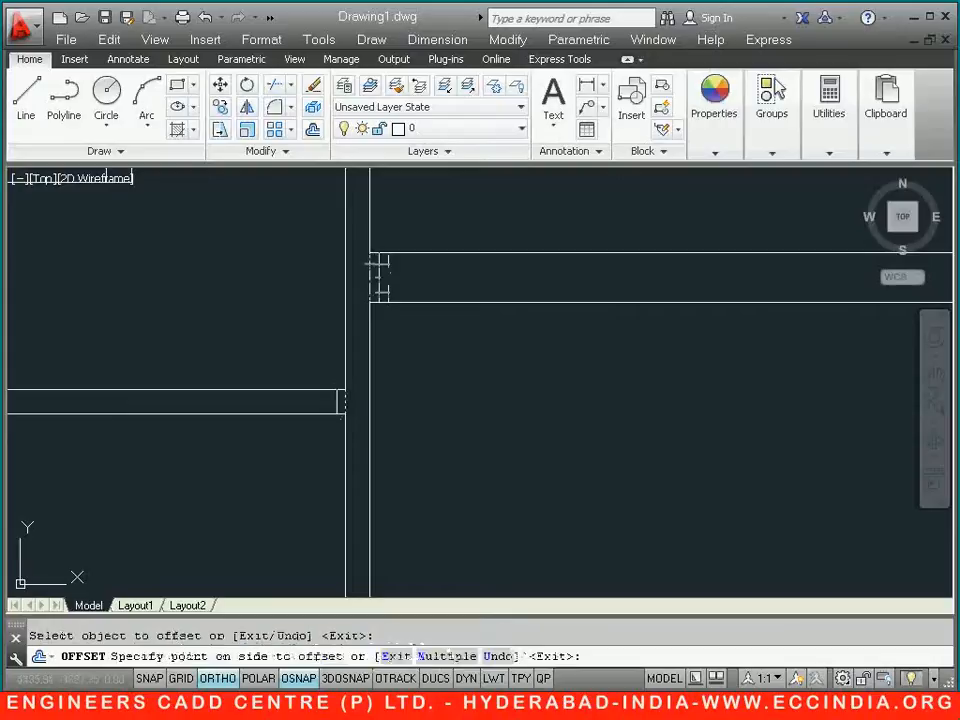
left_click(245, 360)
- Offset the WC wall's cross line 40 mm upward, and the bath and kitchen walls' cross lines 40 mm to the left
middle_click_drag(240, 356, 724, 466)
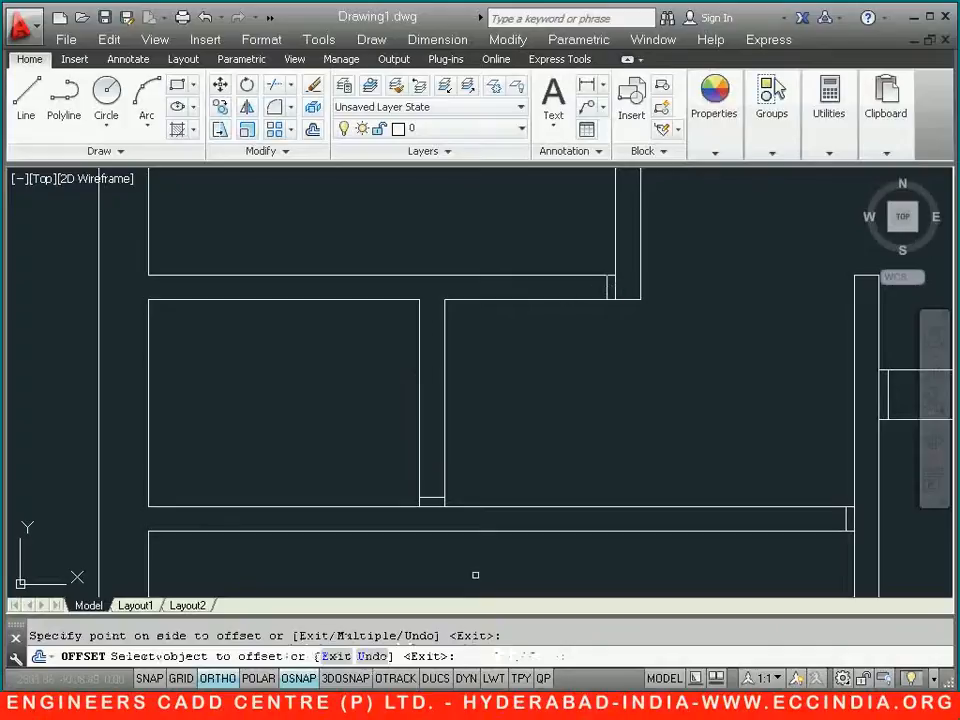
scroll(589, 459, "down", 2)
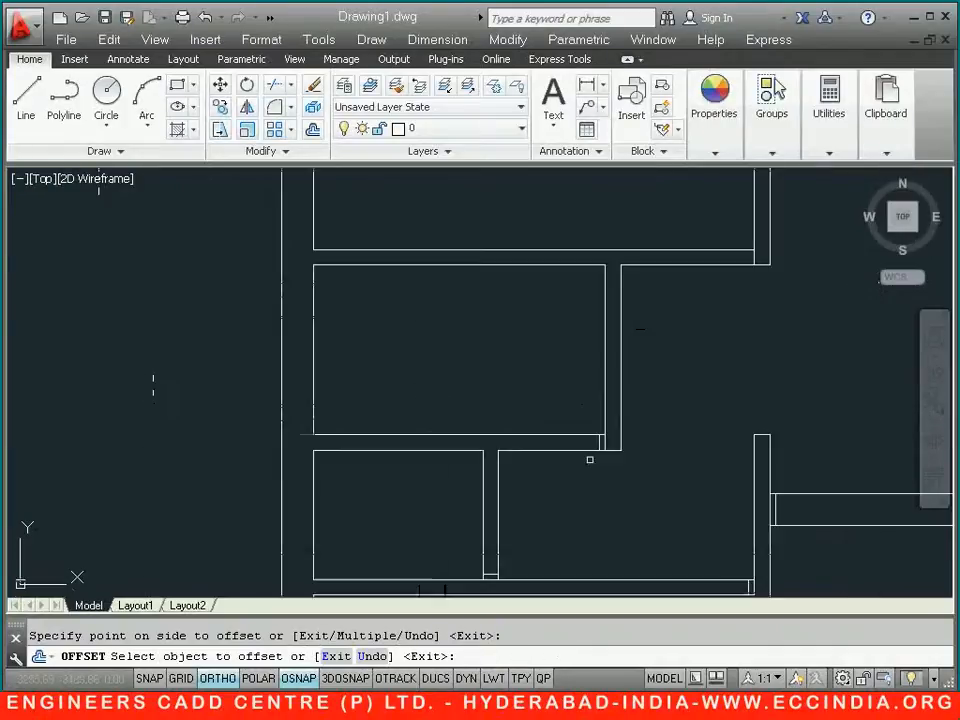
left_click(754, 260)
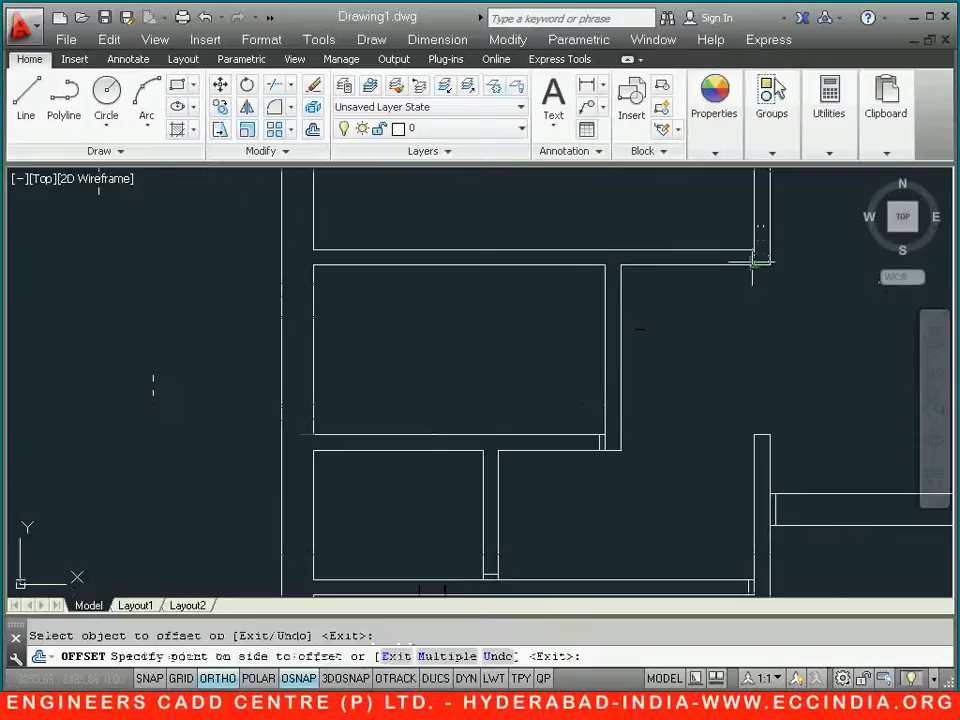
left_click(724, 261)
middle_click_drag(696, 300, 499, 285)
scroll(540, 329, "down", 2)
middle_click_drag(555, 321, 512, 385)
middle_click_drag(436, 370, 477, 330)
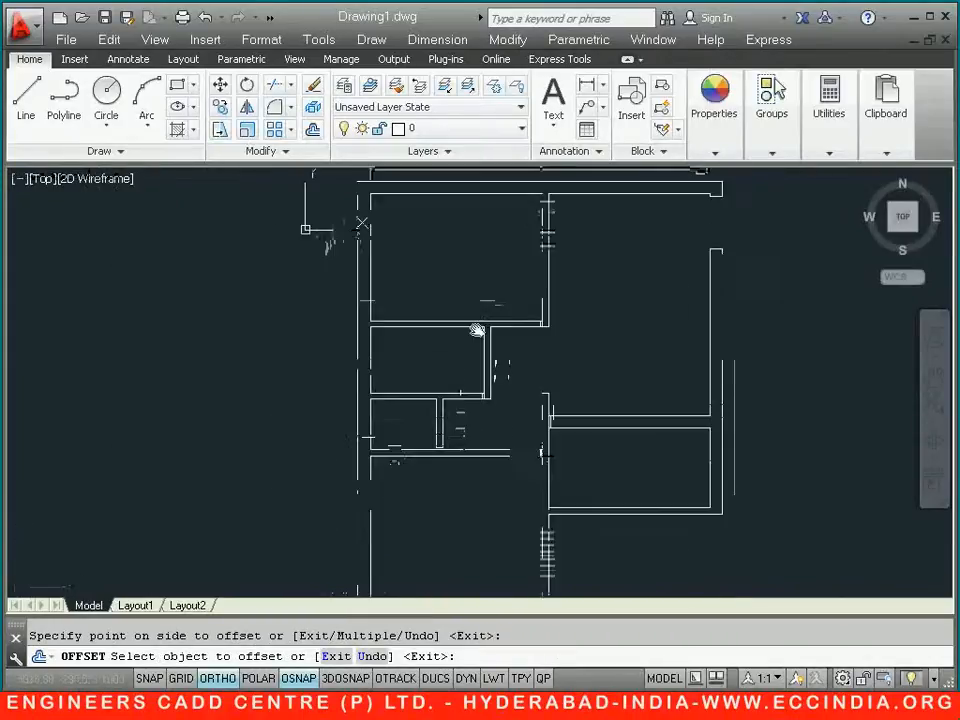
scroll(477, 330, "up", 3)
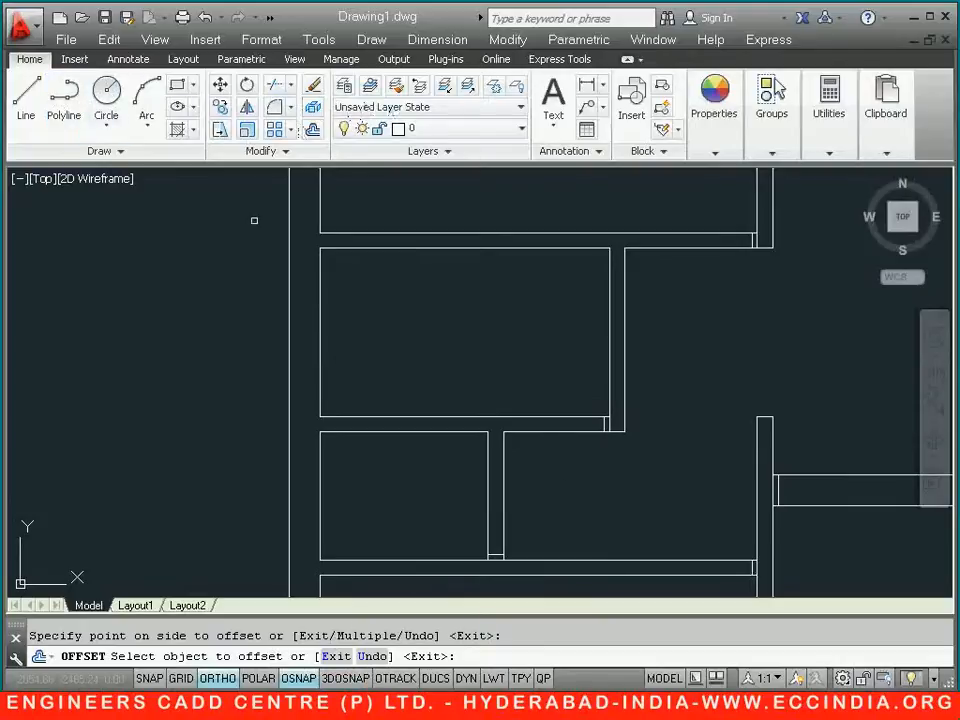
key("Escape")
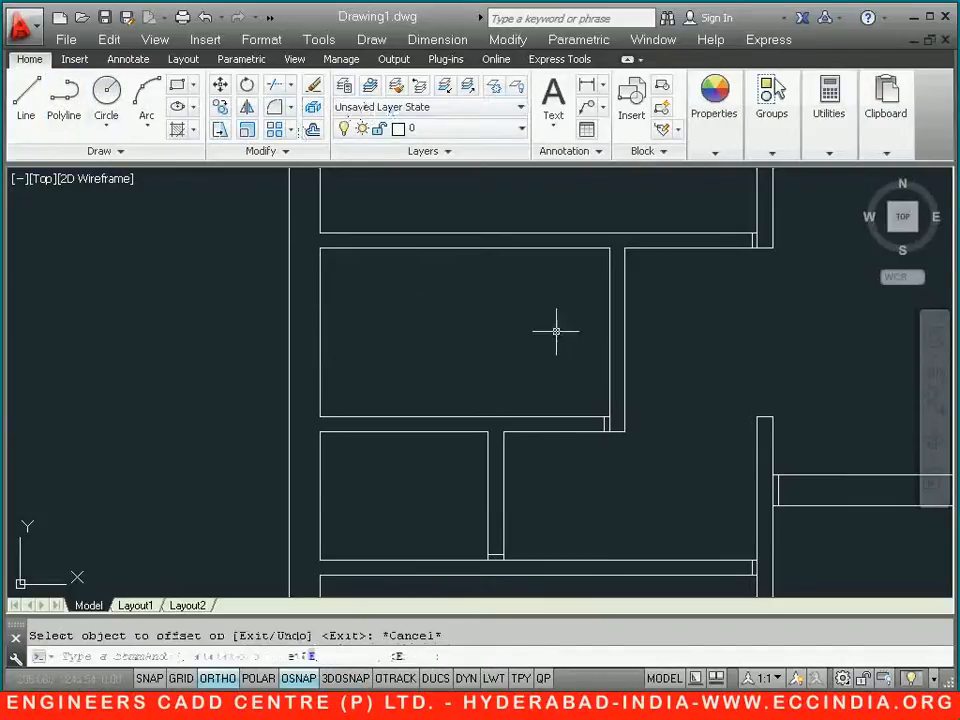
- Erase the five original cross lines at the wall corners, keeping their 40 mm offset copies
scroll(604, 422, "up", 4)
left_click(611, 431)
left_click(597, 446)
scroll(585, 452, "down", 1)
middle_click_drag(542, 428, 600, 122)
scroll(382, 475, "up", 3)
left_click(395, 470)
left_click(366, 498)
scroll(443, 480, "down", 4)
middle_click_drag(490, 422, 155, 316)
scroll(450, 386, "up", 2)
left_click(546, 376)
middle_click_drag(563, 340, 563, 446)
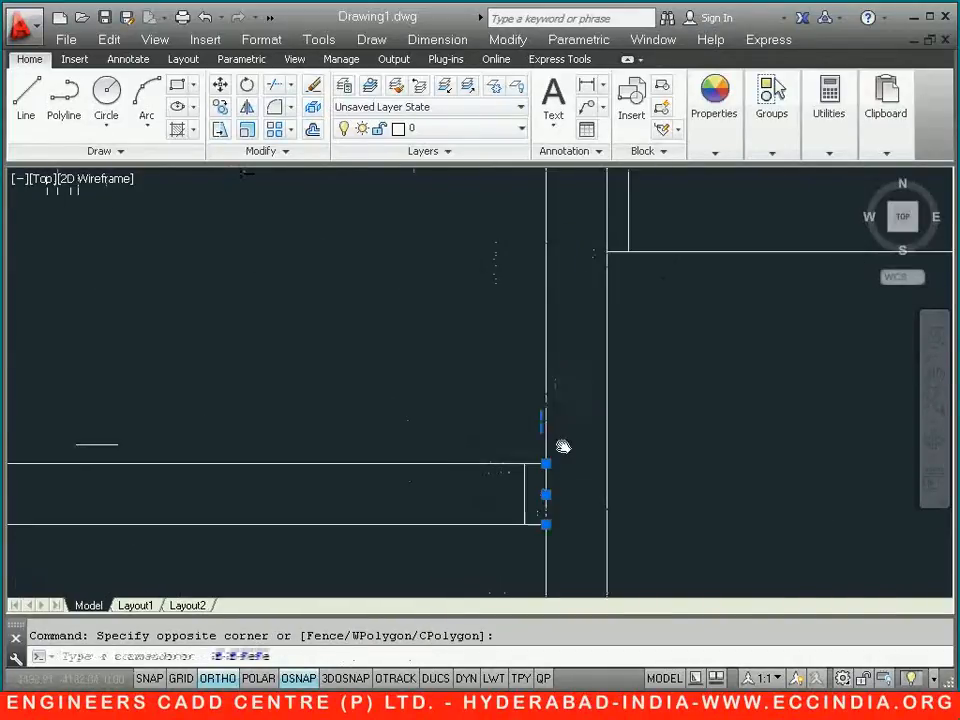
scroll(563, 446, "down", 2)
scroll(590, 332, "up", 3)
left_click(562, 354)
left_click(525, 390)
scroll(526, 386, "down", 3)
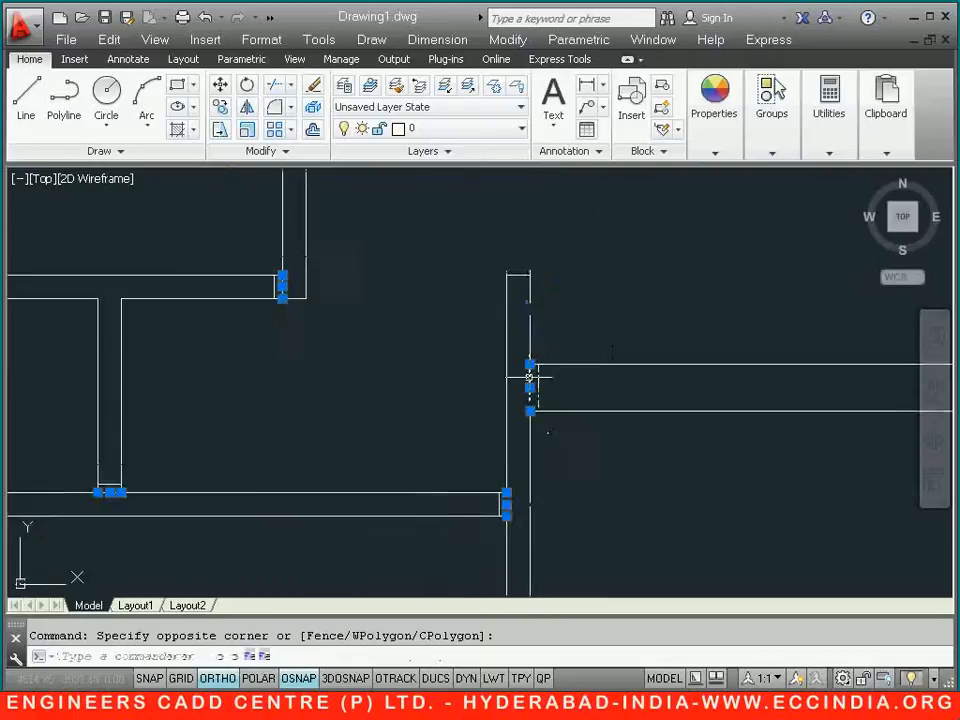
middle_click_drag(529, 330, 512, 366)
scroll(508, 370, "down", 2)
scroll(489, 250, "up", 5)
left_click(594, 210)
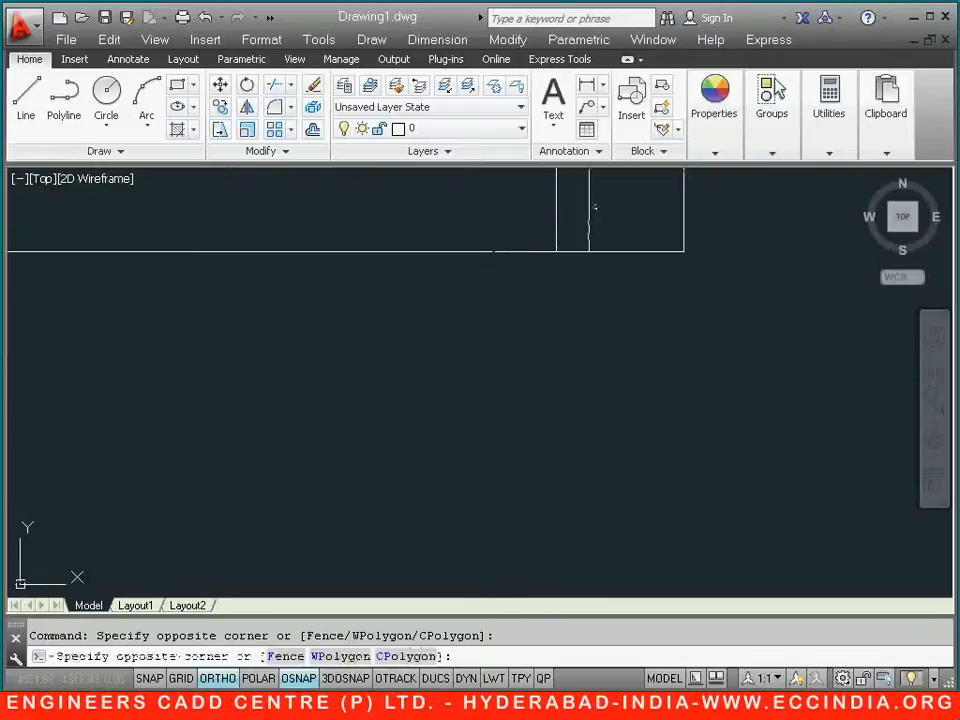
left_click(575, 225)
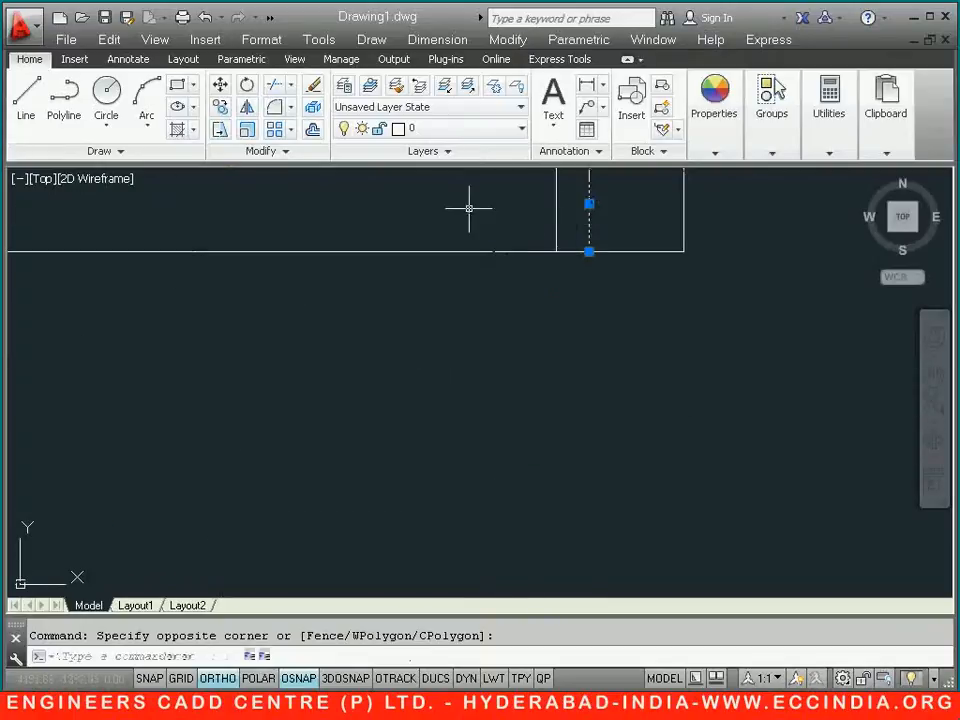
left_click(312, 86)
scroll(439, 405, "down", 3)
middle_click_drag(448, 437, 452, 311)
scroll(452, 311, "down", 1)
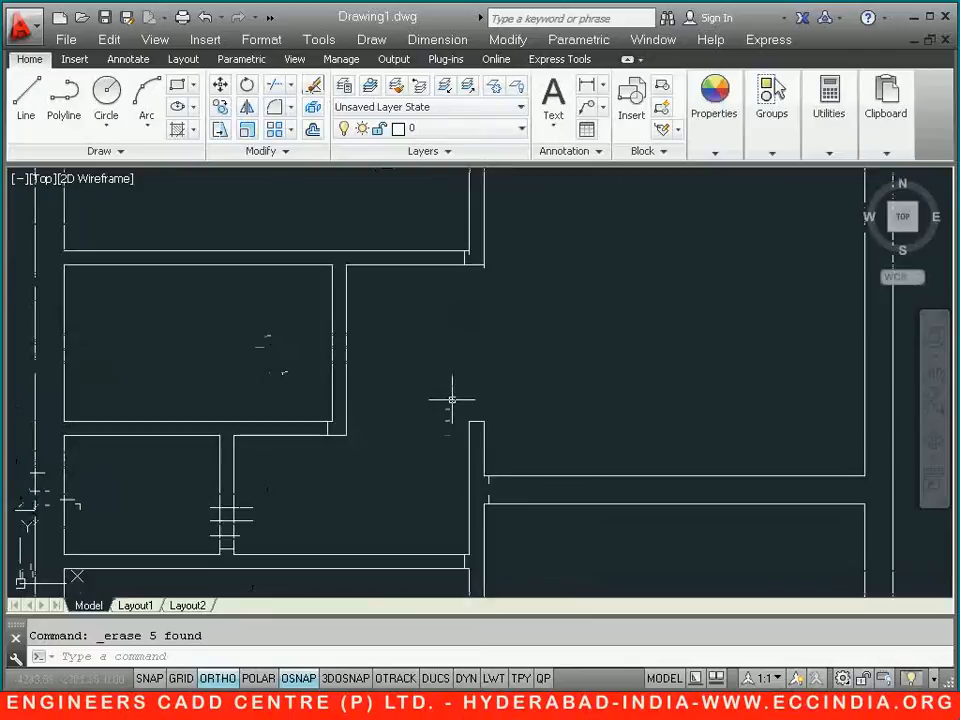
middle_click_drag(447, 437, 447, 386)
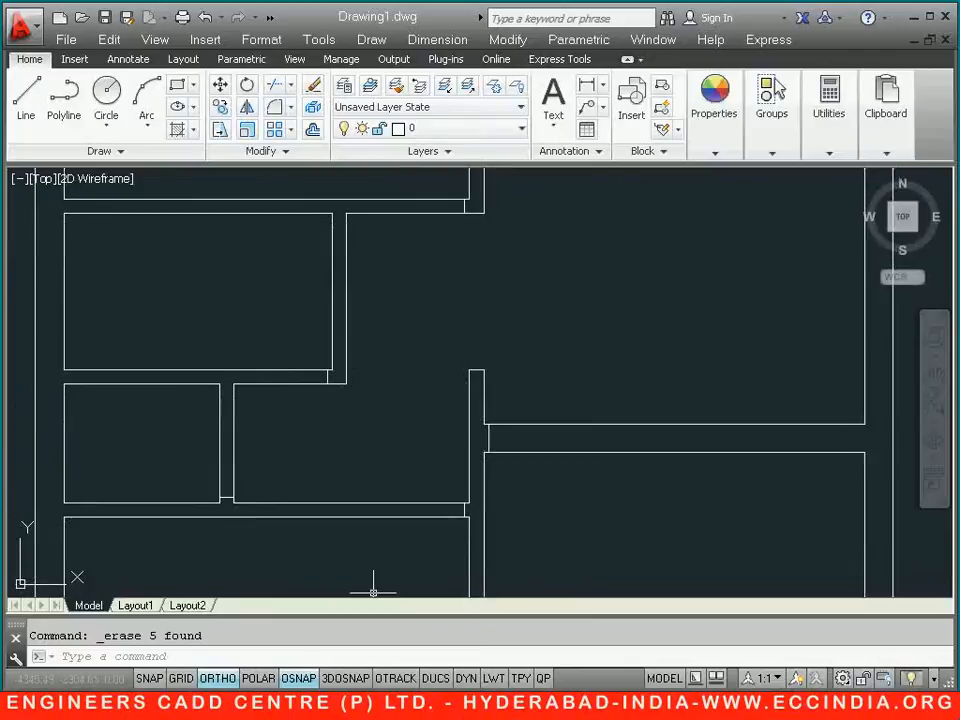
- Check the door sizes and positions in the reference plan
key("alt+Tab")
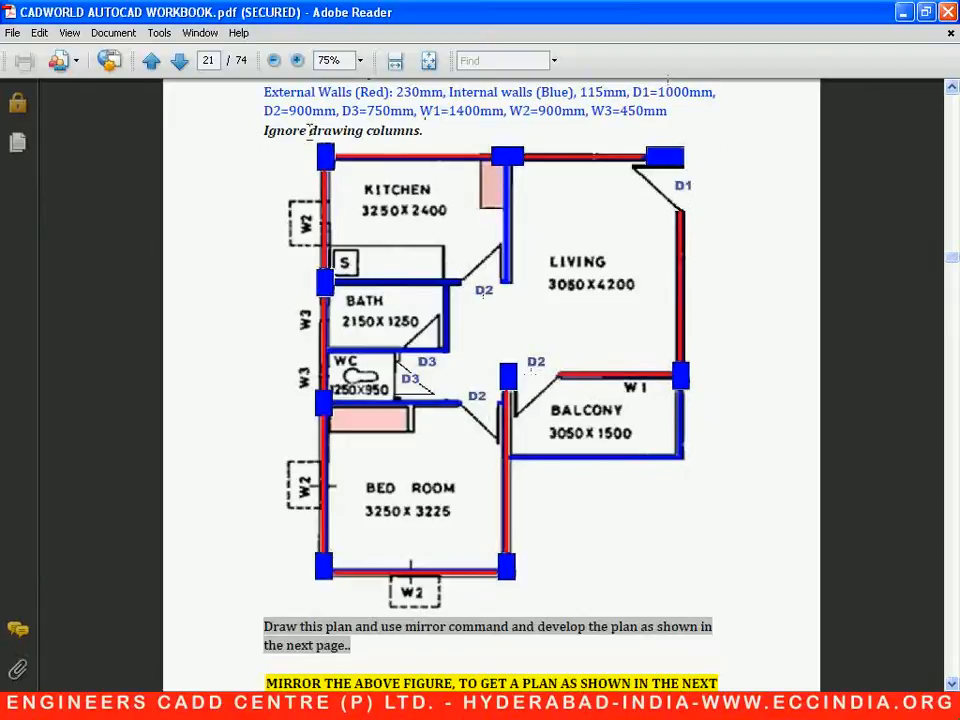
key("alt+Tab")
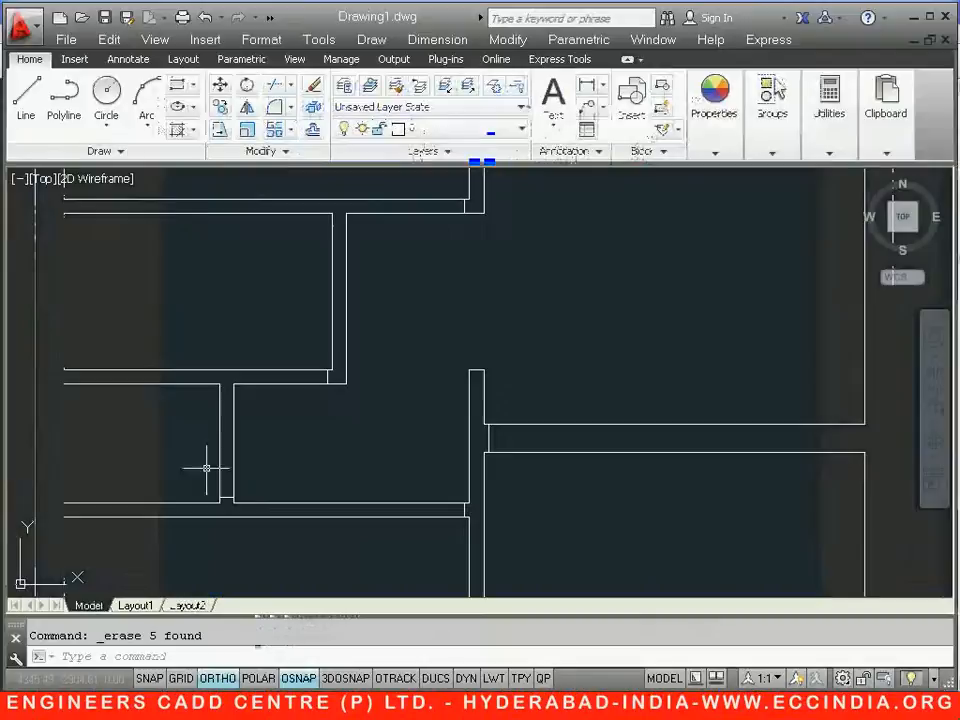
- Offset the bedroom and kitchen walls' cross lines 900 mm to the left and the living-balcony wall's cross line 900 mm to the right
left_click(312, 129)
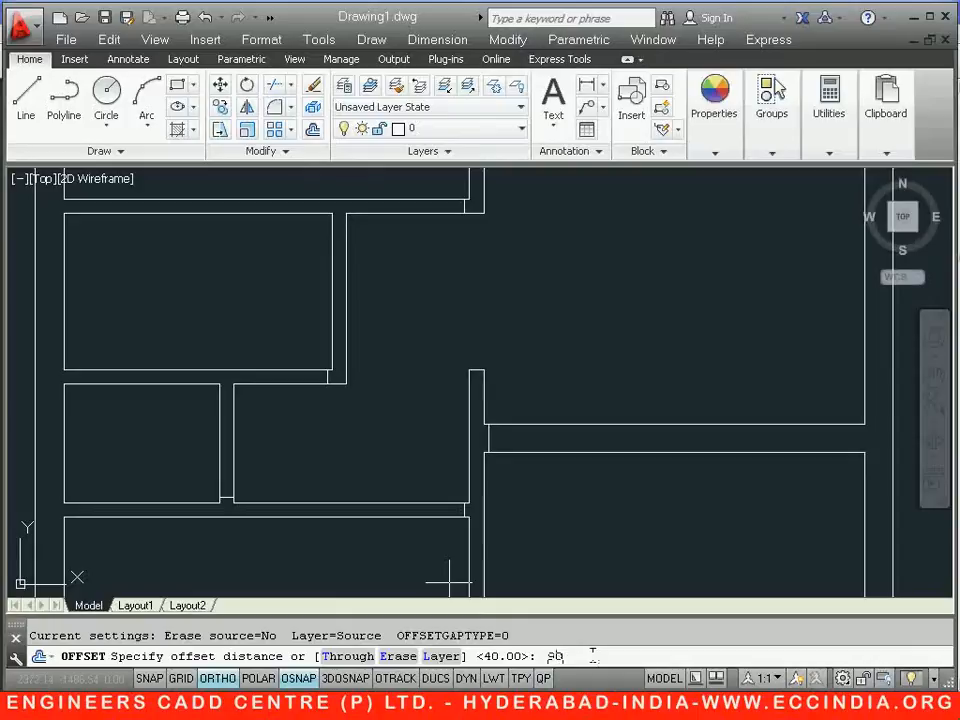
type("900")
key("Return")
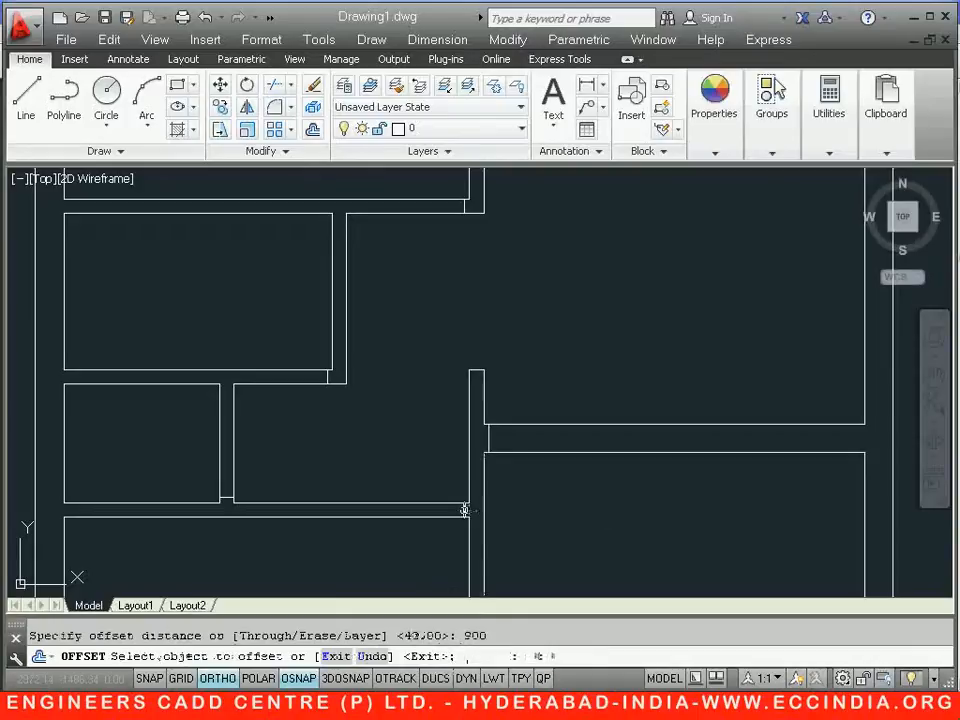
left_click(428, 510)
left_click(428, 513)
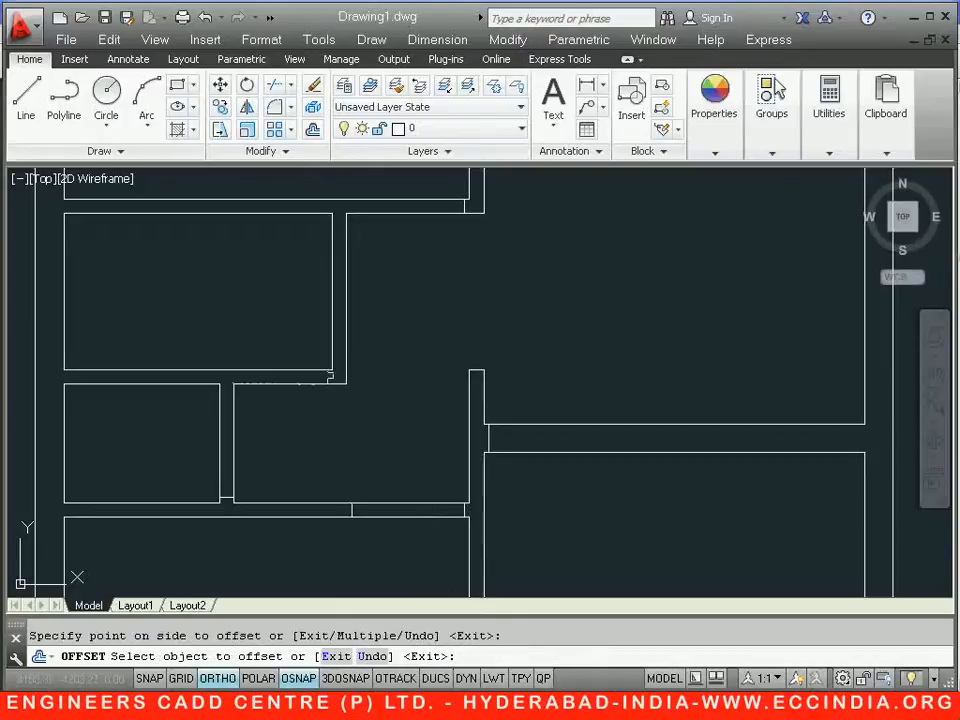
left_click(490, 433)
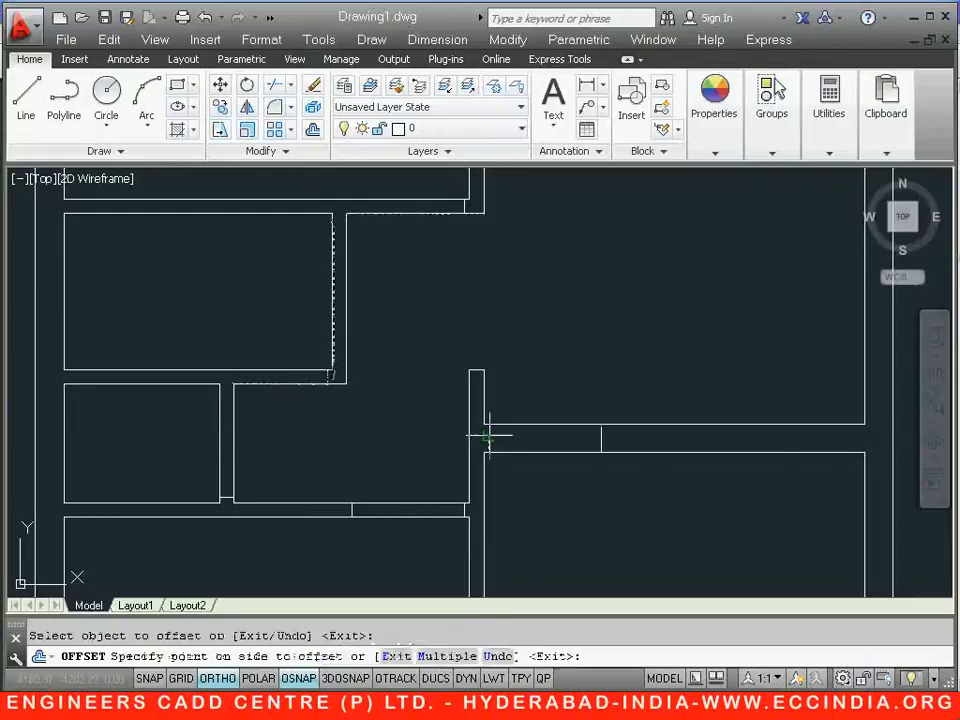
left_click(494, 439)
left_click(465, 207)
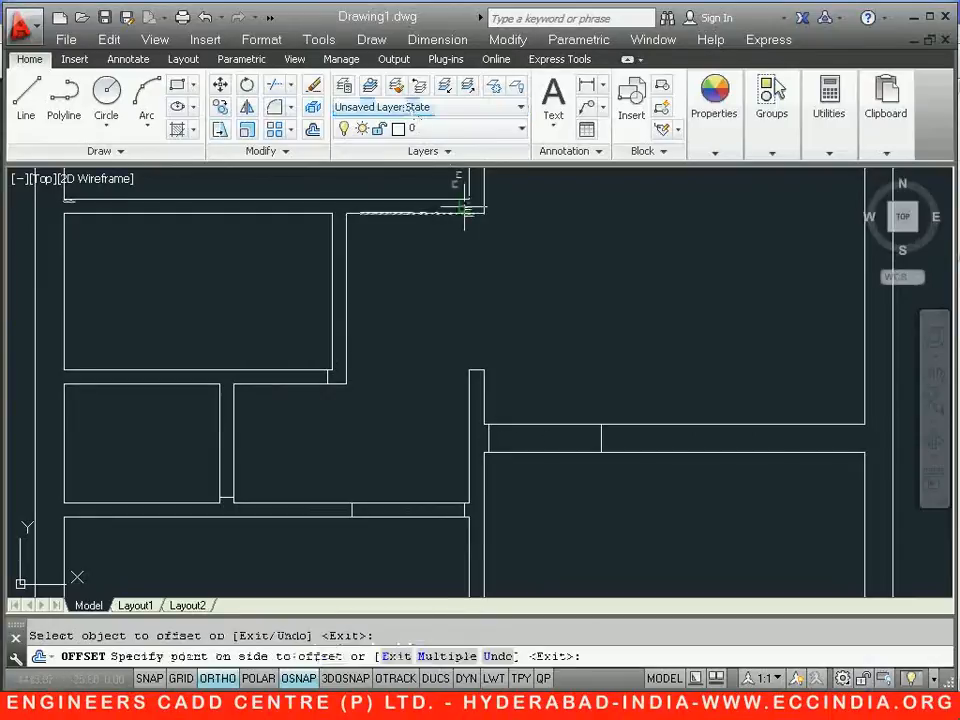
left_click(437, 214)
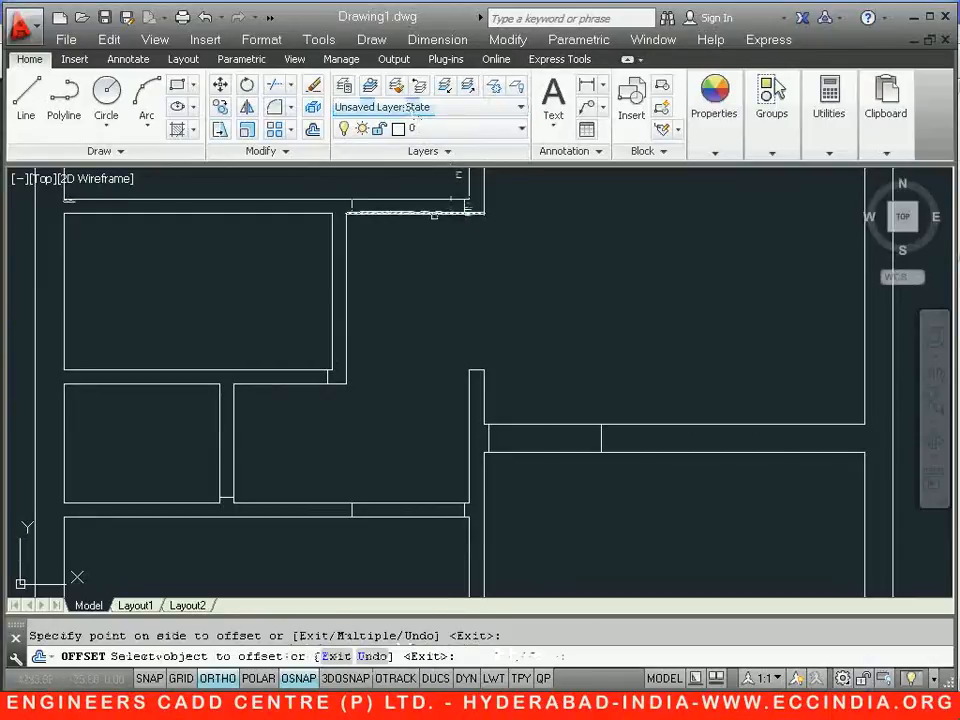
- Trim the wall lines between the 900 mm cross lines to open the kitchen, balcony and bedroom doorways
left_click(274, 84)
key("Return")
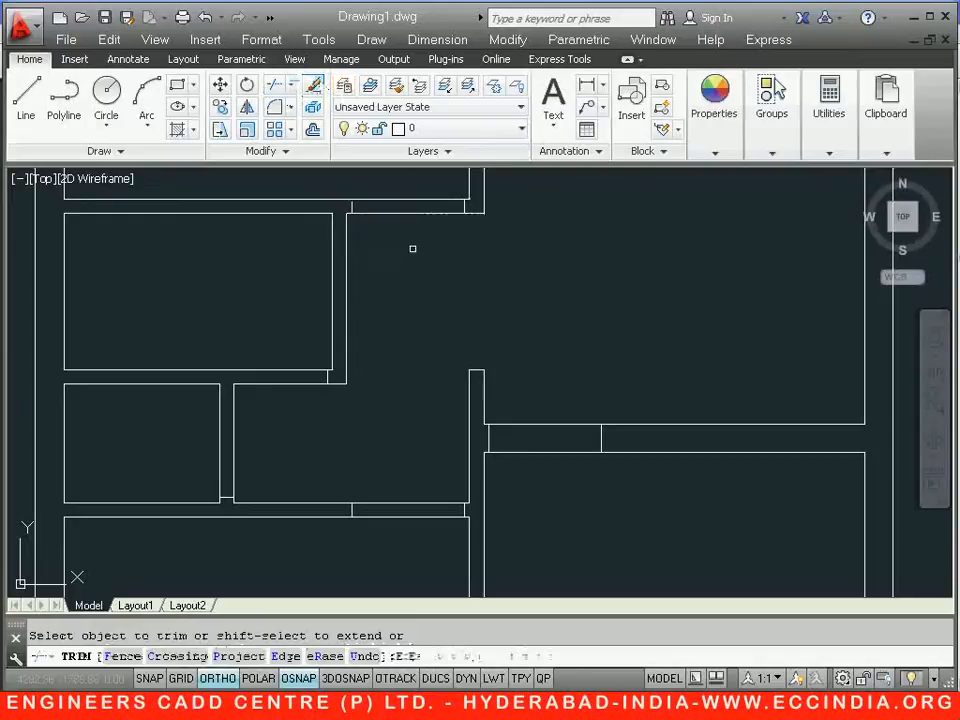
left_click(417, 188)
left_click(393, 231)
left_click(553, 407)
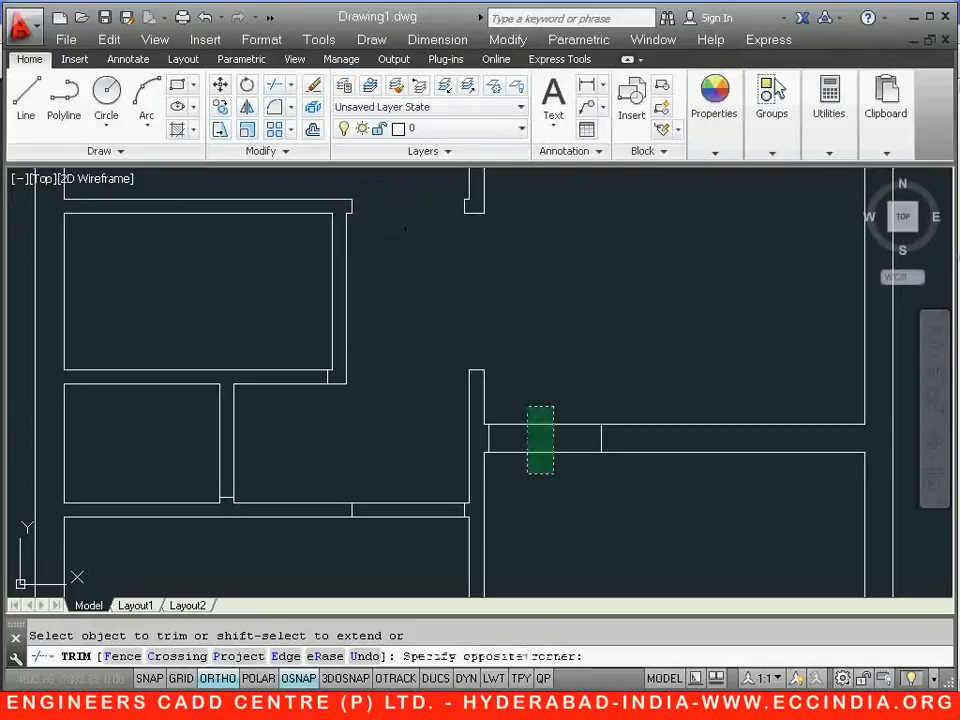
left_click(527, 474)
left_click(413, 506)
left_click(411, 553)
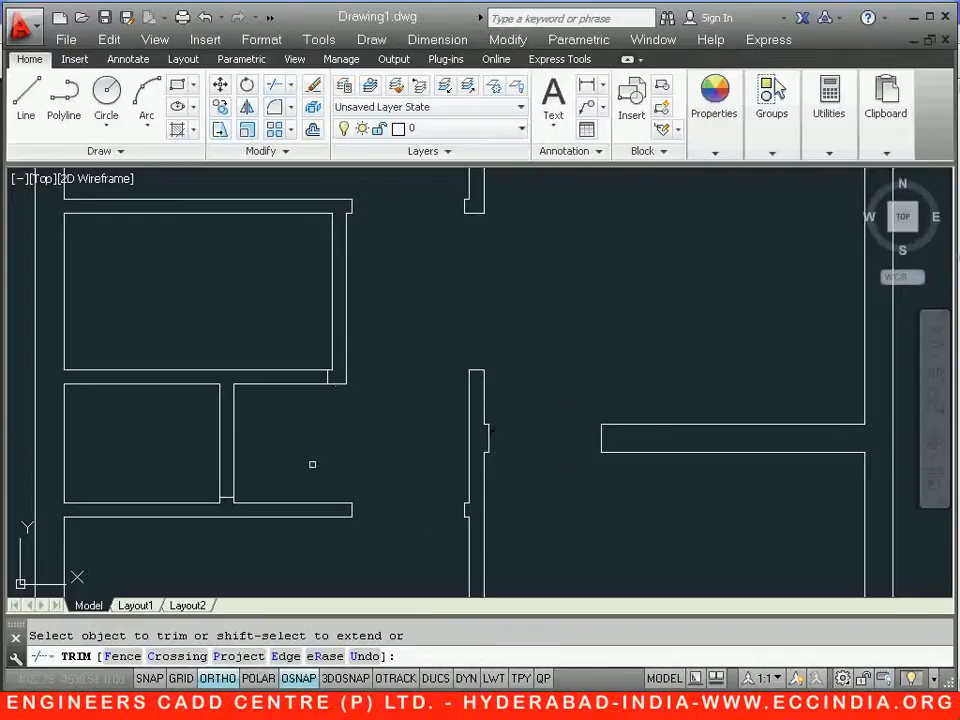
- Check the D3 door width in the reference plan, and offset the WC cross line 750 mm upward and the bath cross line 750 mm left
key("alt+Tab")
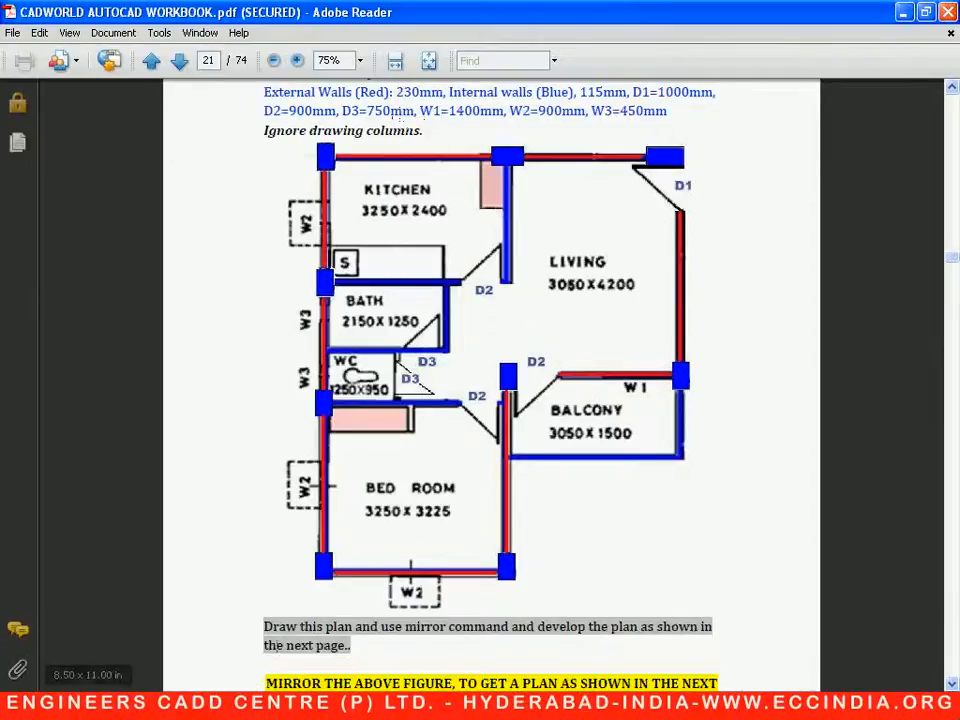
key("alt+Tab")
left_click(312, 132)
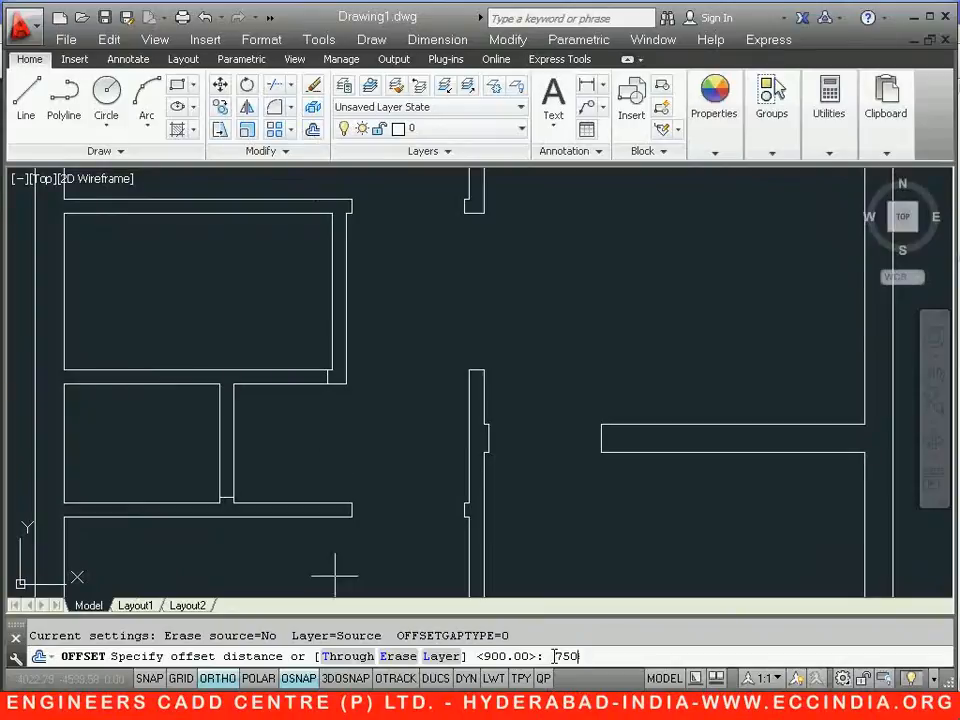
key("Return")
left_click(226, 500)
left_click(226, 470)
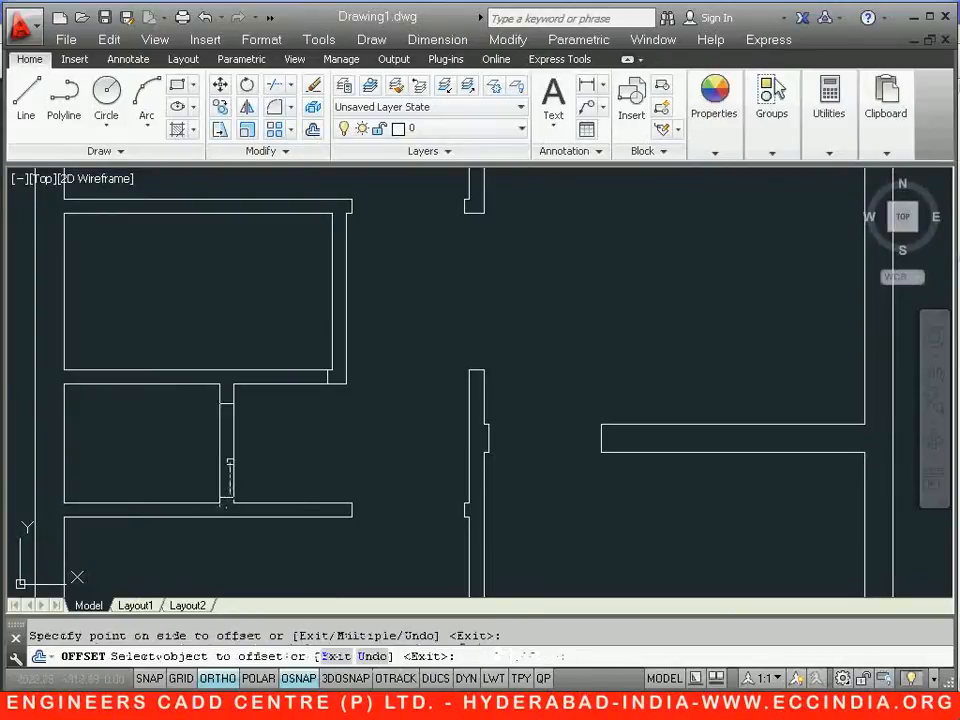
right_click(346, 409)
left_click(376, 420)
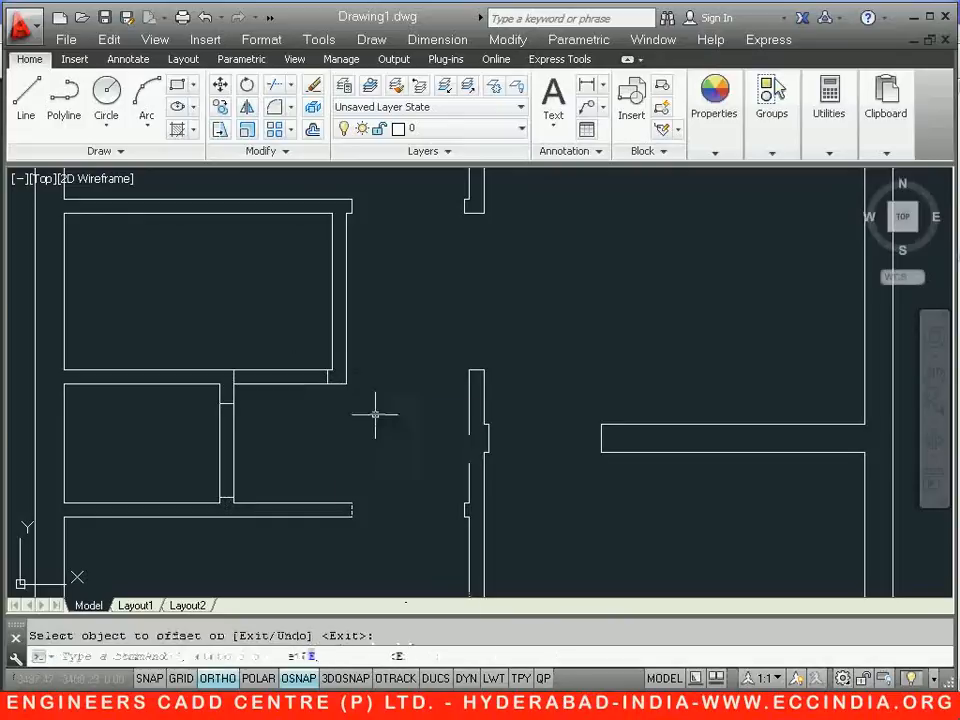
- Trim the wall lines between the 750 mm cross lines to open the bath and WC doorways
left_click(274, 84)
key("Return")
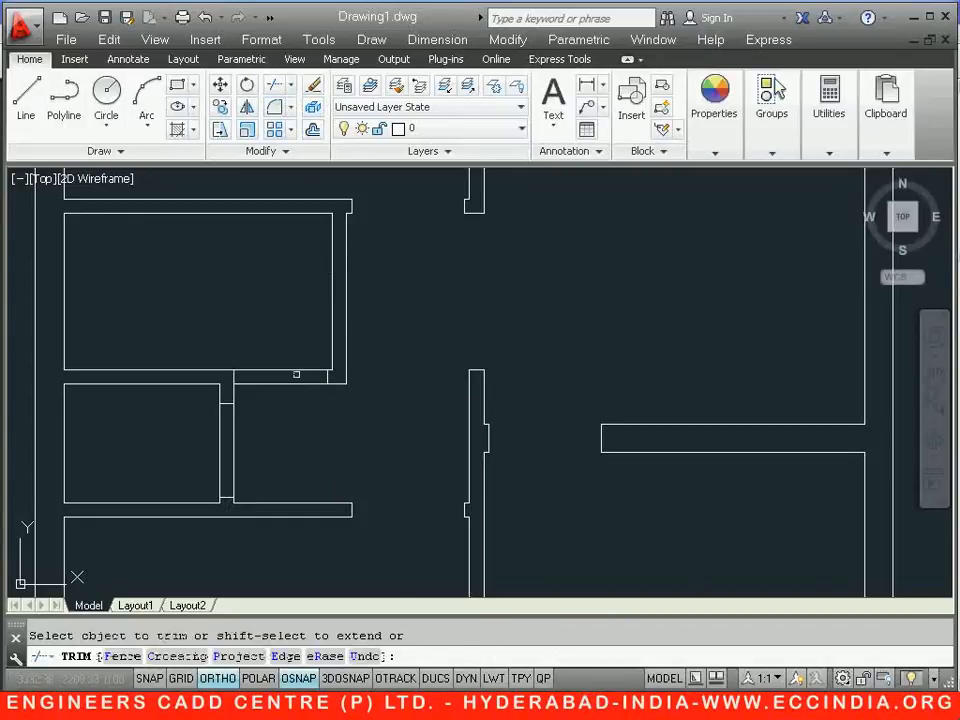
left_click(296, 371)
left_click(284, 383)
left_click(234, 440)
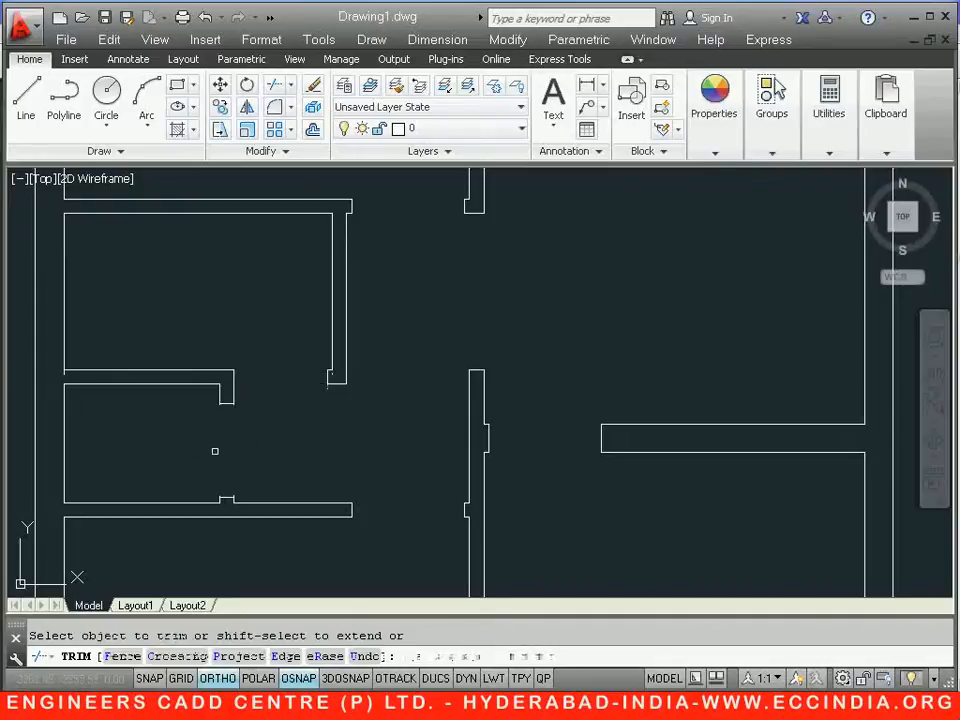
left_click(220, 450)
- Draw a 50 x 900 mm vertical rectangle as a door leaf in the empty area east of the plan
scroll(382, 416, "down", 1)
middle_click_drag(382, 416, 383, 463)
scroll(485, 416, "down", 2)
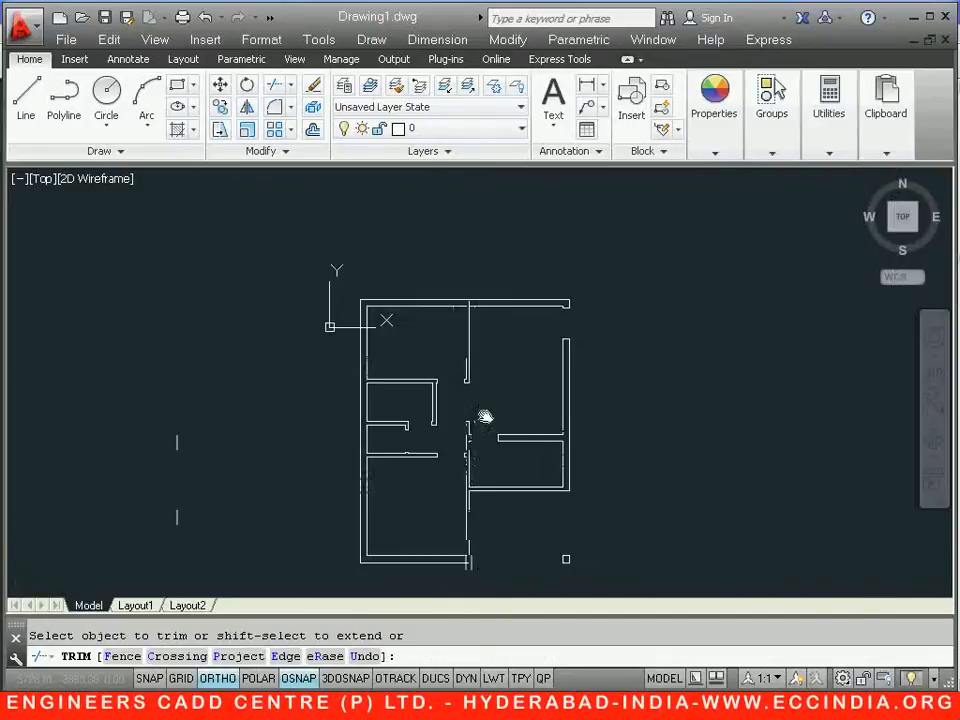
middle_click_drag(483, 416, 487, 410)
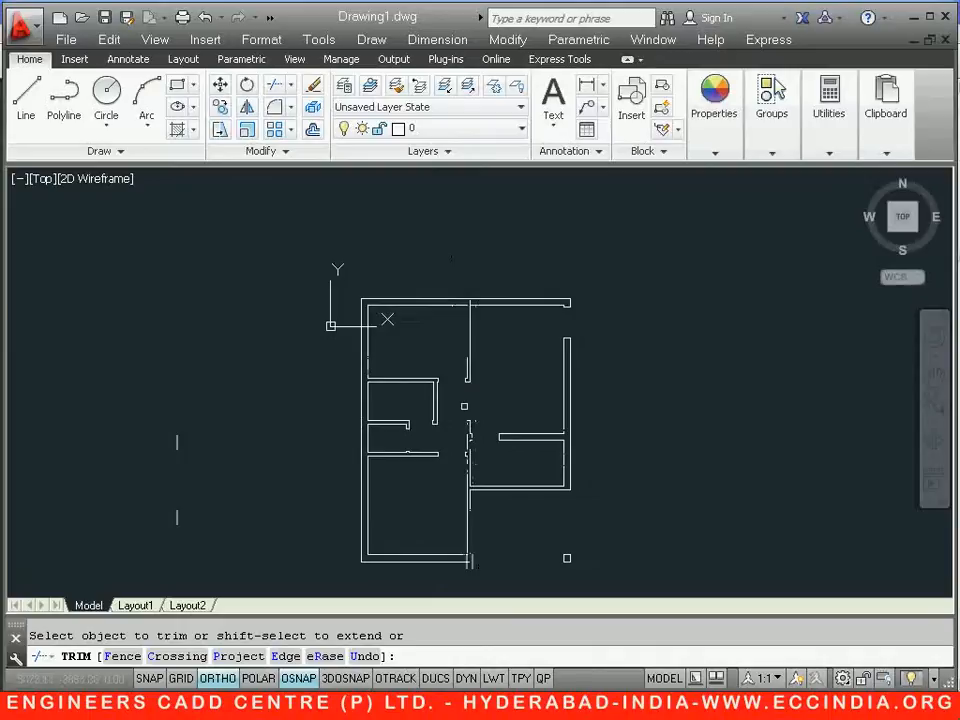
middle_click_drag(501, 405, 441, 349)
scroll(438, 385, "up", 2)
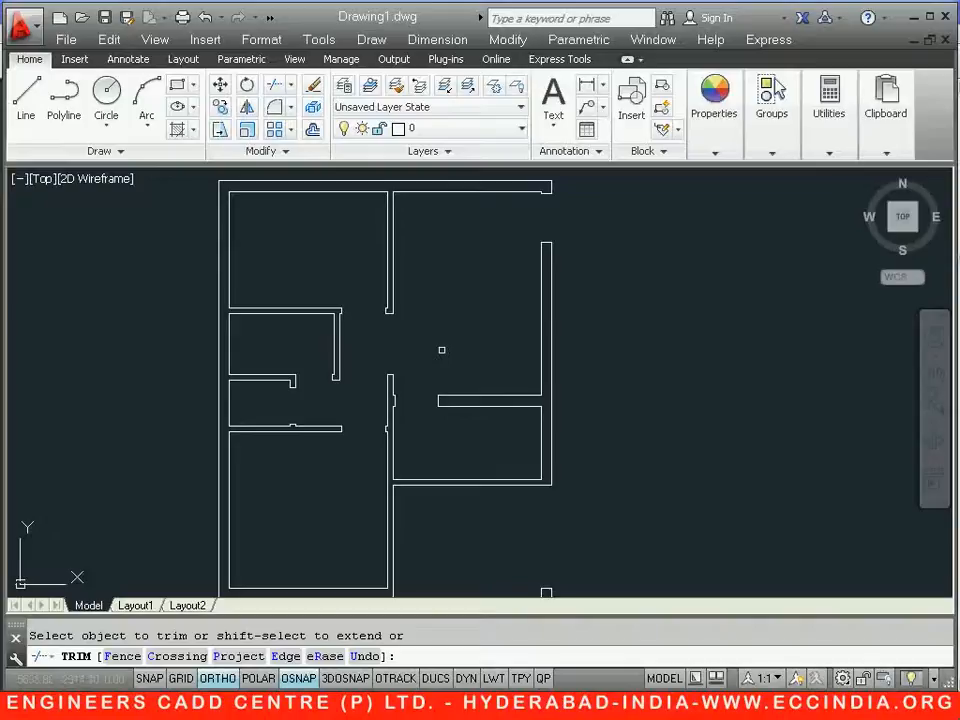
left_click(176, 88)
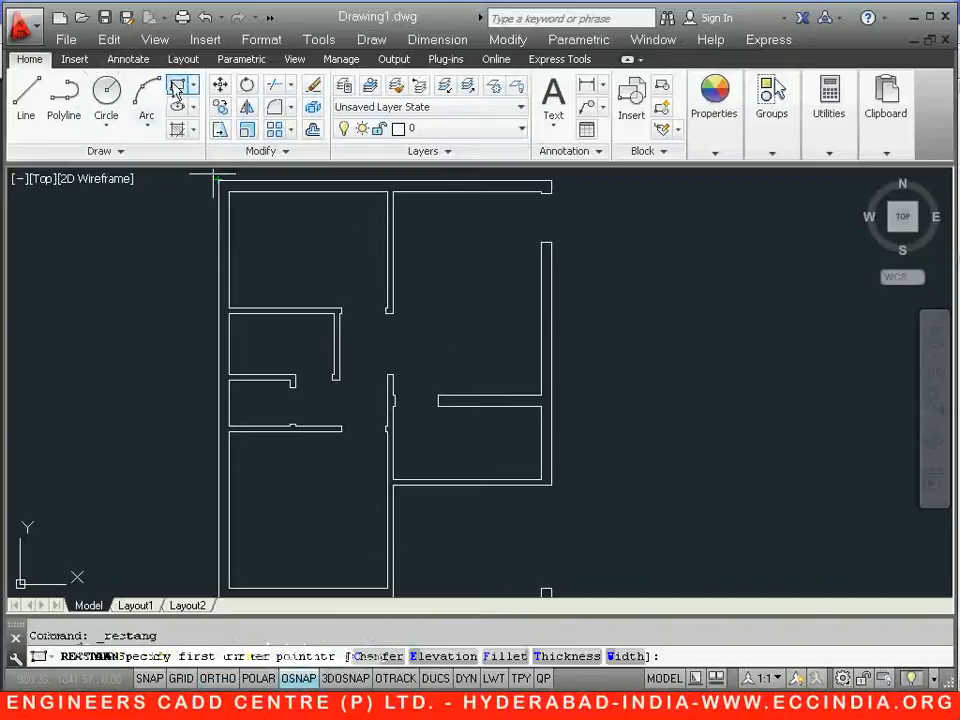
left_click(638, 435)
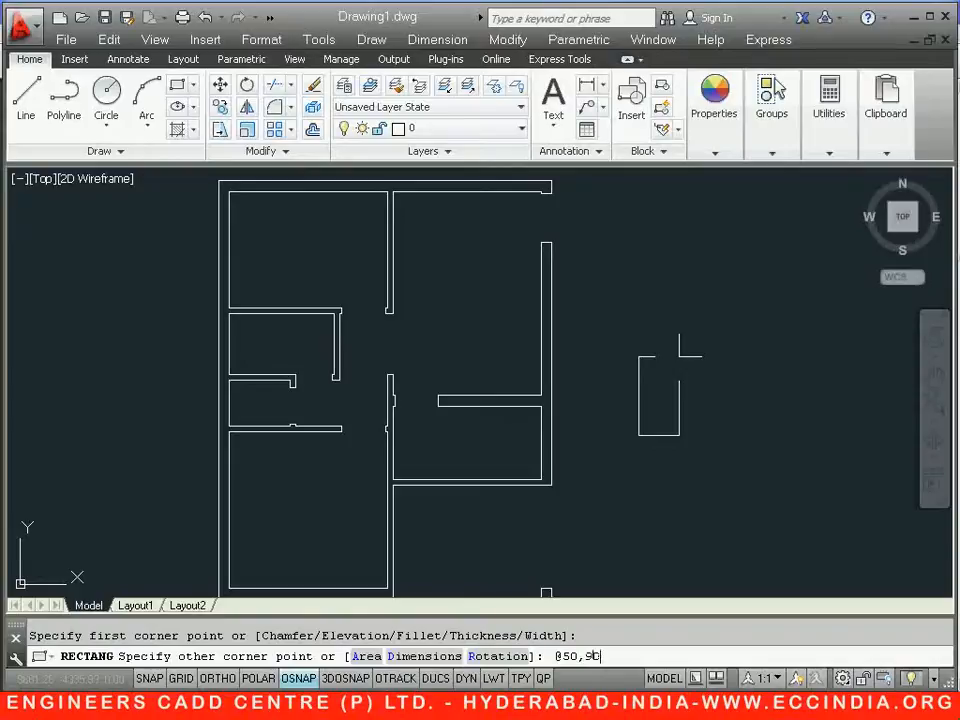
type("0")
key("Return")
- With Ortho on, draw a 900 mm horizontal line eastward from the door leaf's lower-left corner
key("F8")
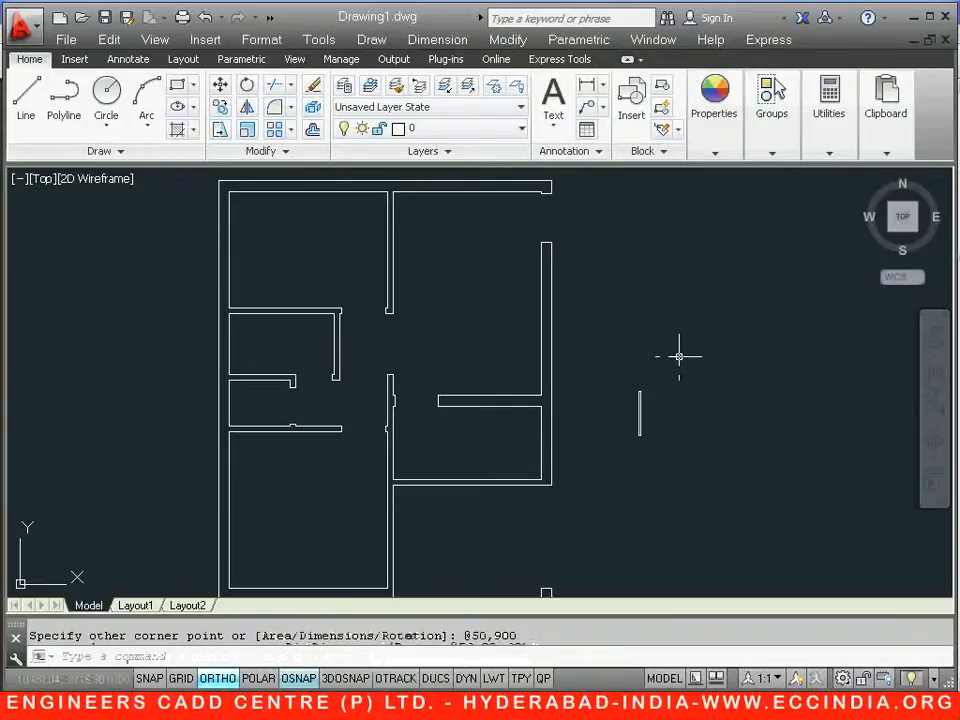
scroll(634, 467, "up", 5)
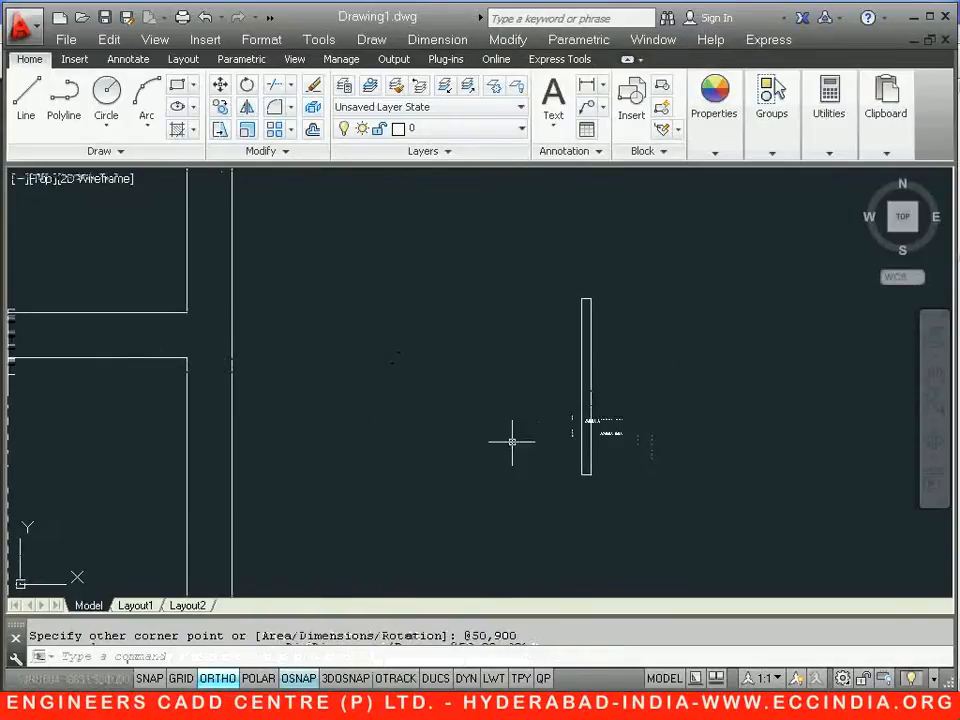
left_click(24, 100)
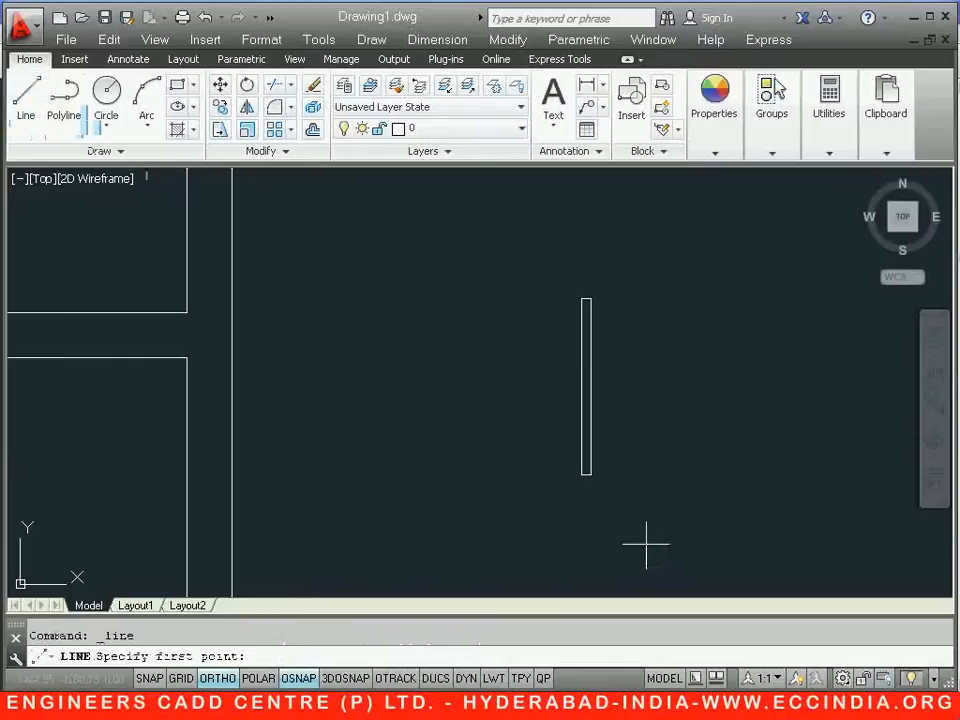
left_click(581, 475)
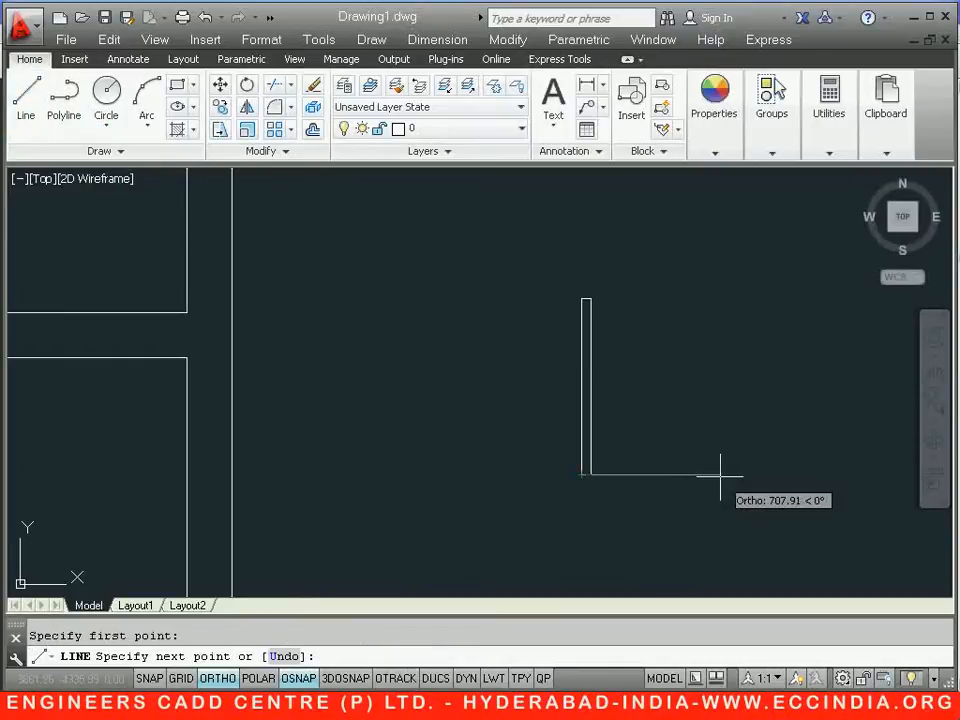
type("900")
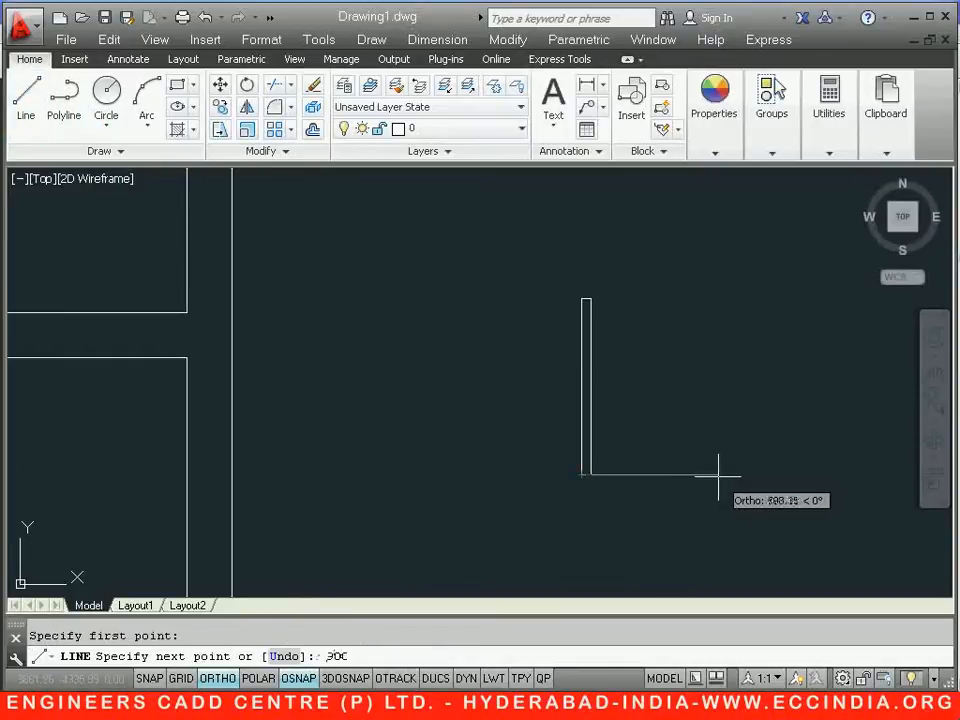
key("Return")
scroll(712, 475, "down", 2)
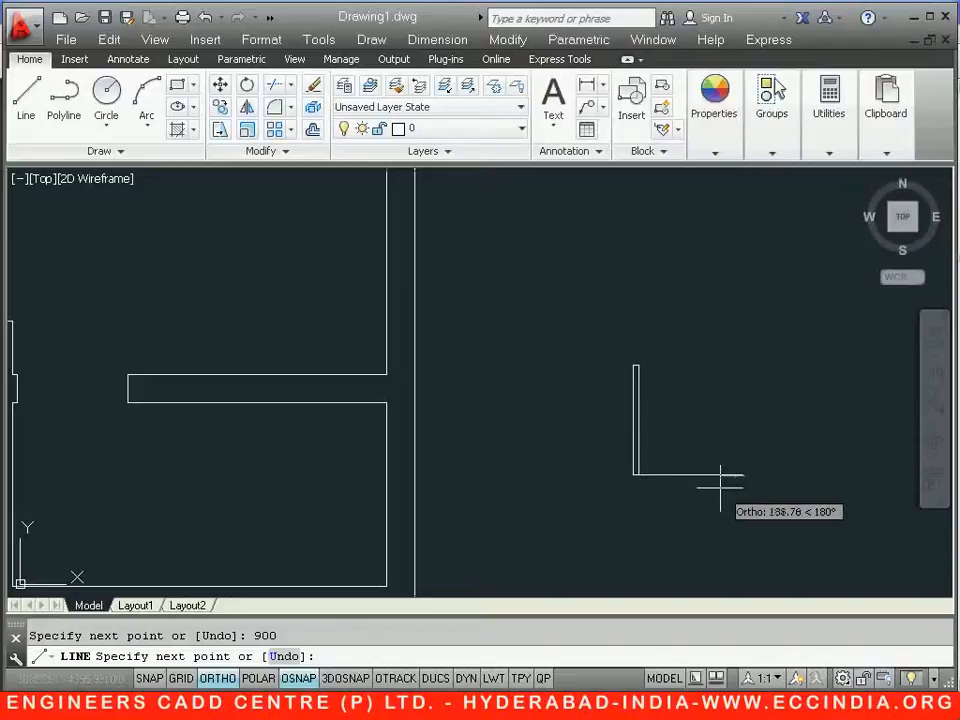
right_click(706, 548)
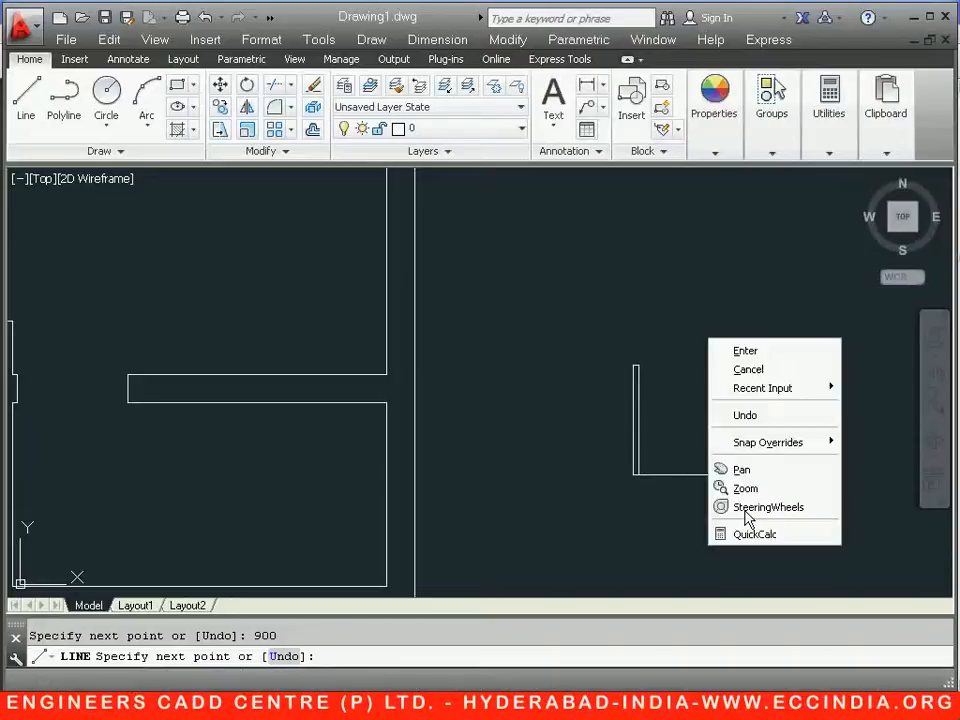
left_click(760, 352)
- Draw the door-swing arc from the leaf's upper-right corner to the free end of the 900 mm line, and erase that line
left_click(146, 95)
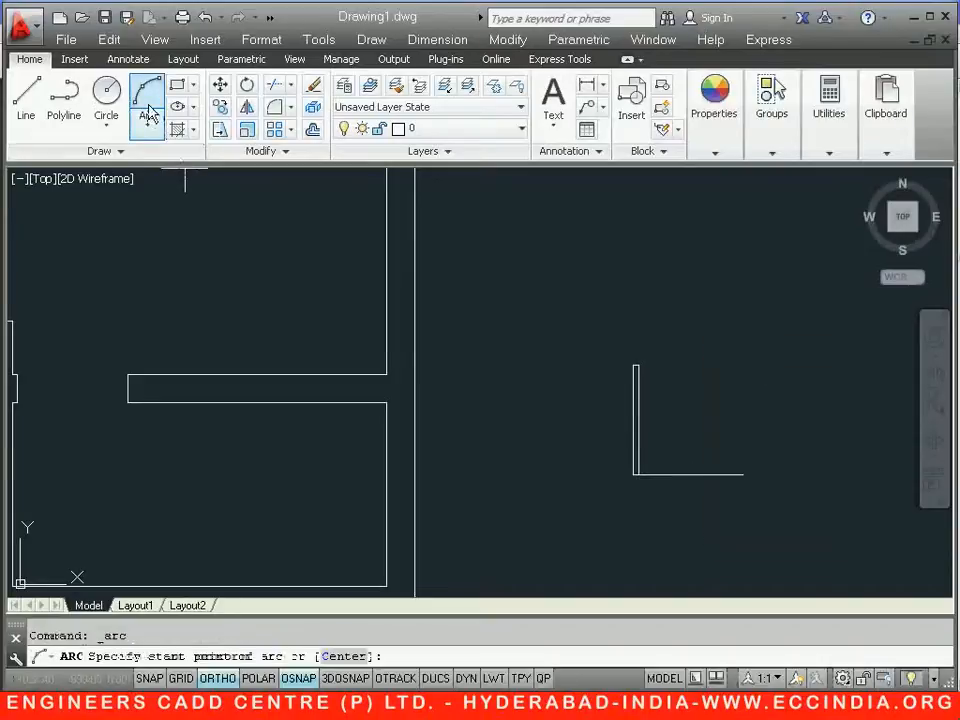
left_click(636, 365)
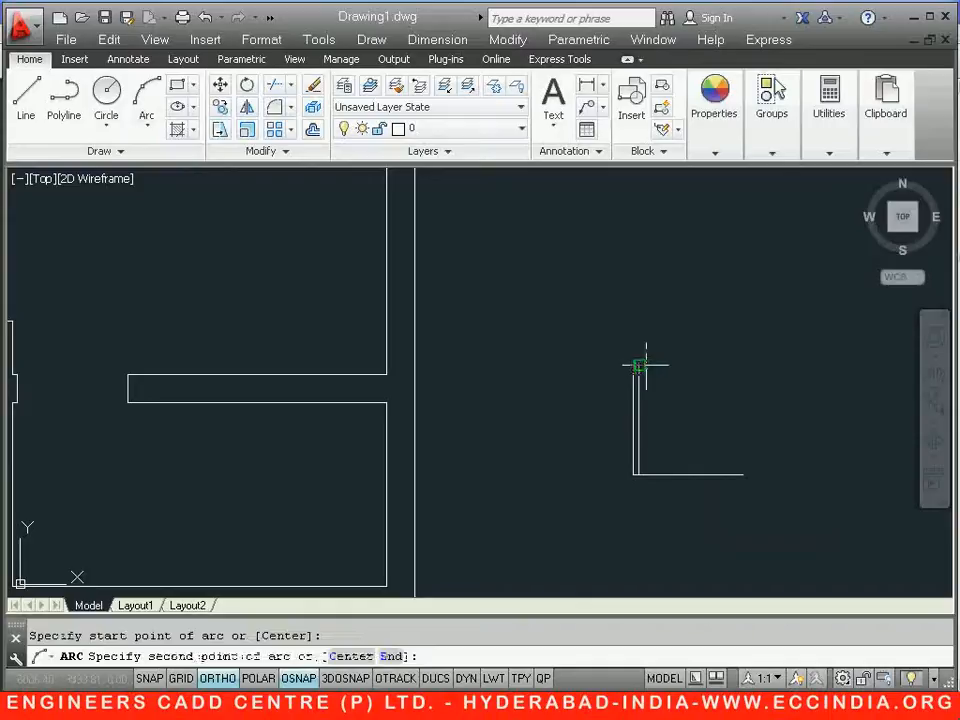
left_click(637, 362)
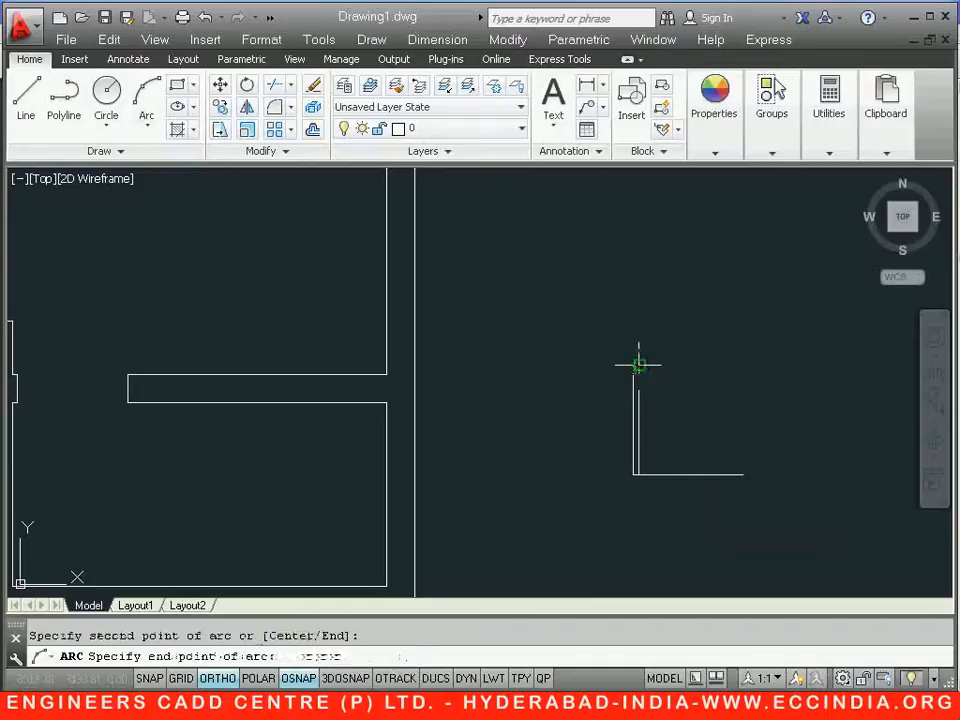
left_click(742, 476)
left_click(728, 472)
left_click(688, 482)
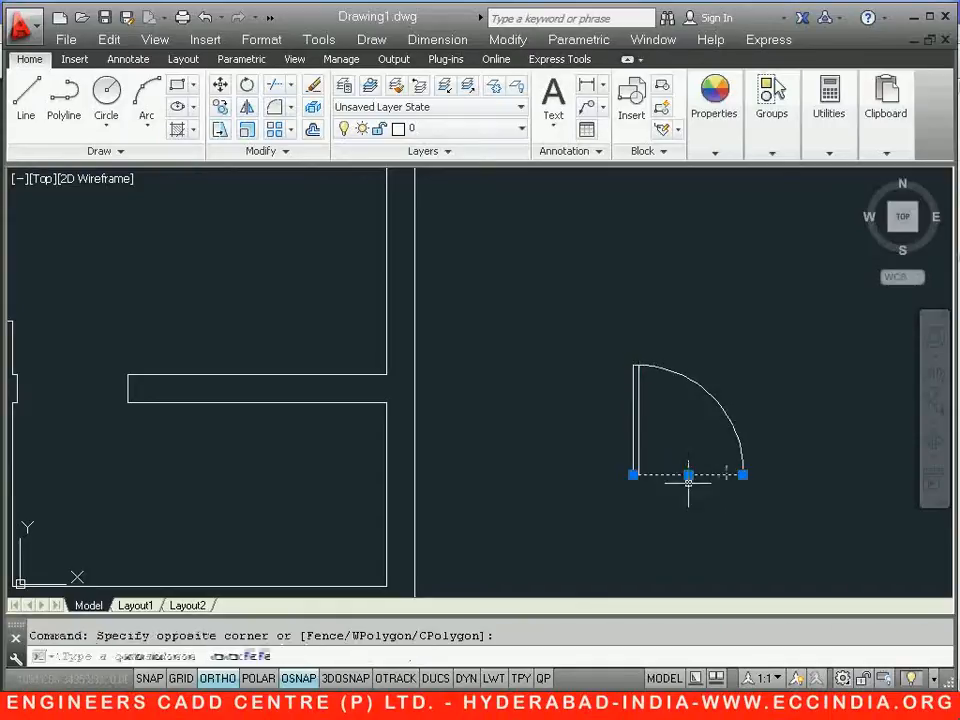
left_click(312, 88)
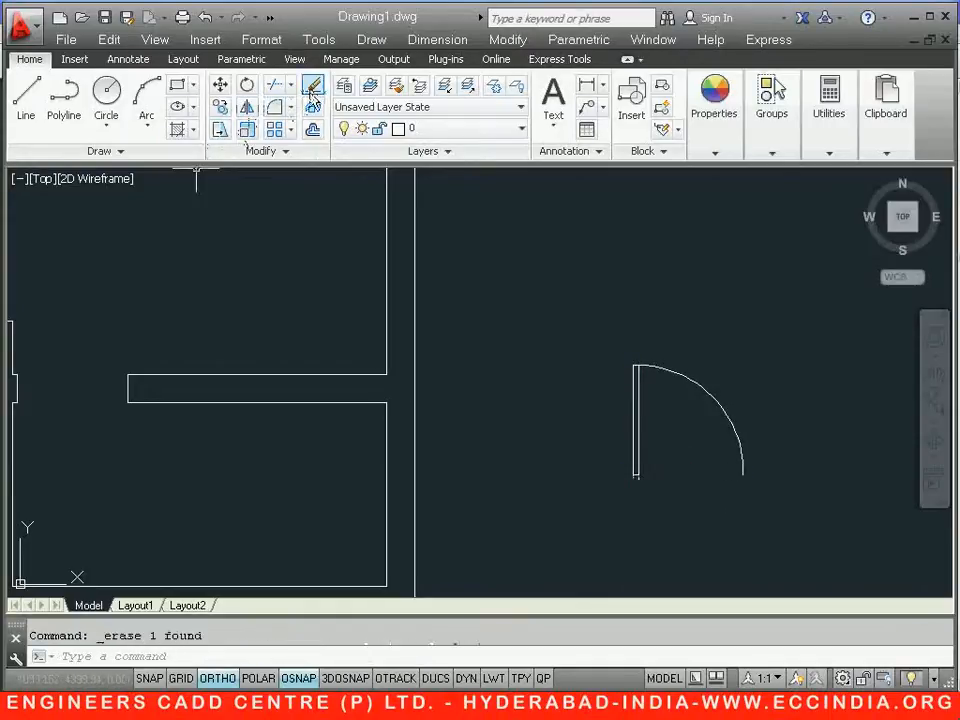
- Rotate the door leaf and swing arc east of the plan by 180° about the leaf's lower corner
scroll(620, 478, "down", 3)
scroll(574, 439, "up", 4)
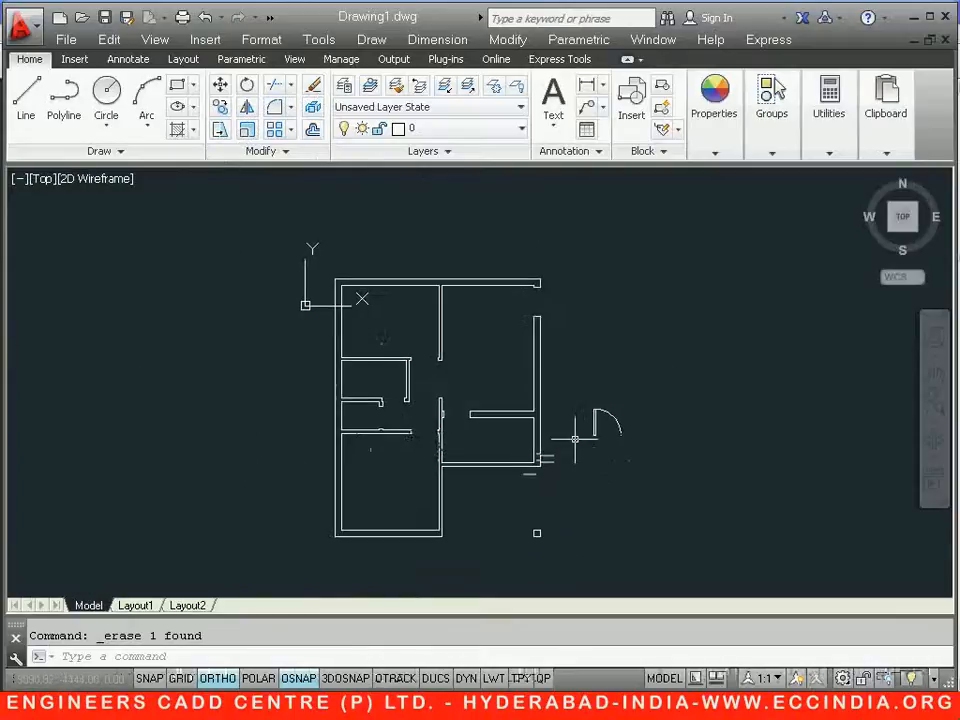
scroll(690, 455, "down", 2)
middle_click_drag(692, 456, 531, 454)
left_click(536, 439)
left_click(617, 375)
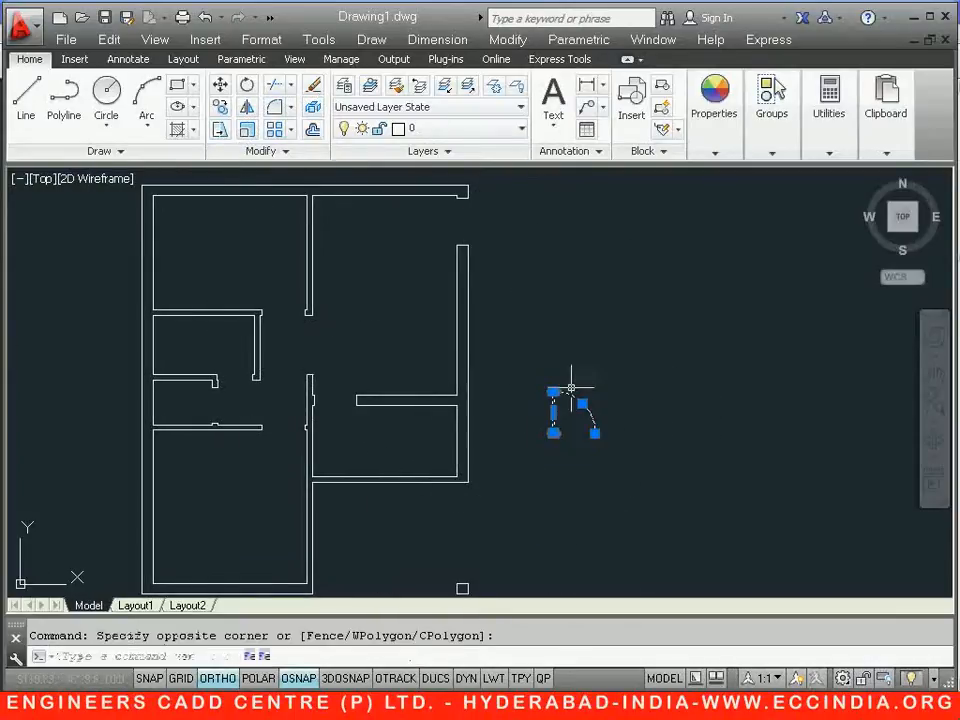
left_click(246, 85)
left_click(554, 434)
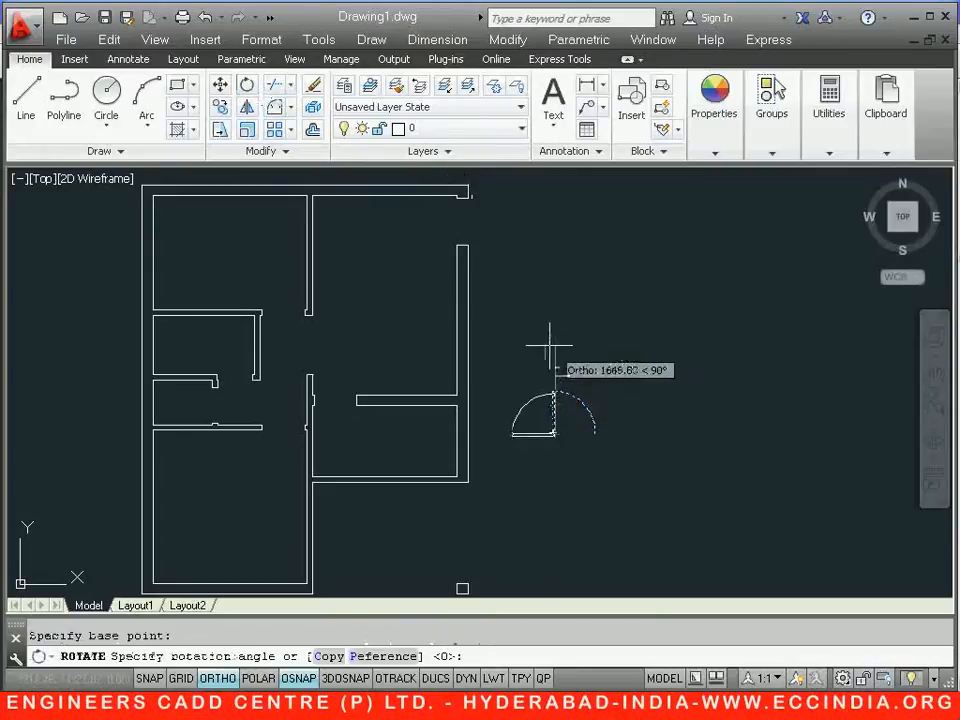
left_click(405, 442)
- Move the rotated door by its leaf's upper-right corner to the midpoint of the east jamb of the lower-left room's doorway
left_click(635, 420)
left_click(508, 508)
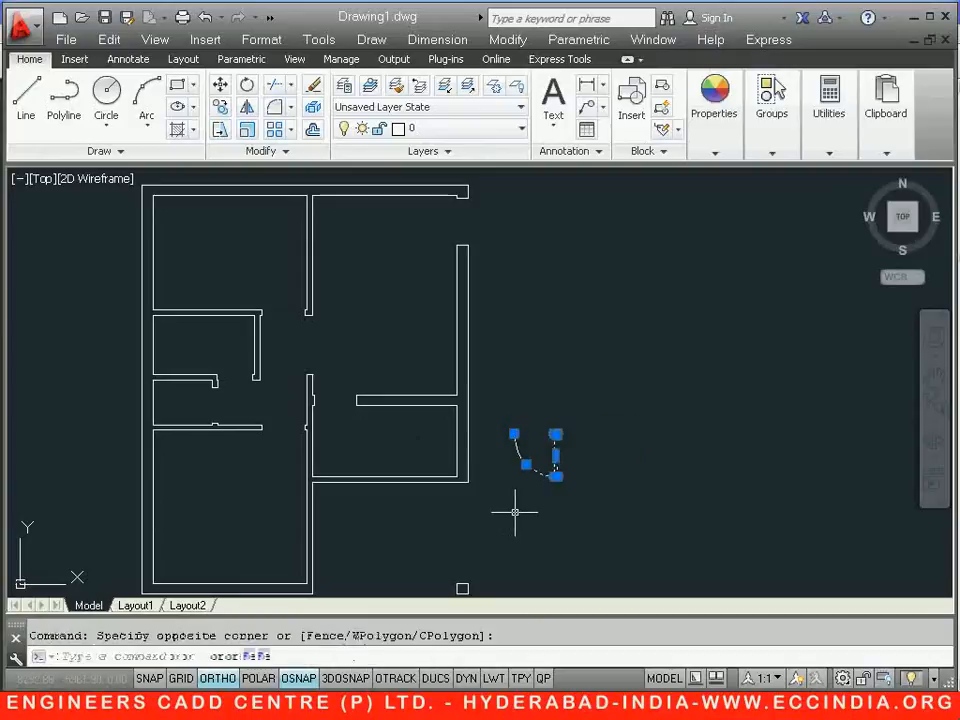
left_click(220, 84)
scroll(577, 392, "up", 5)
middle_click_drag(543, 509, 474, 429)
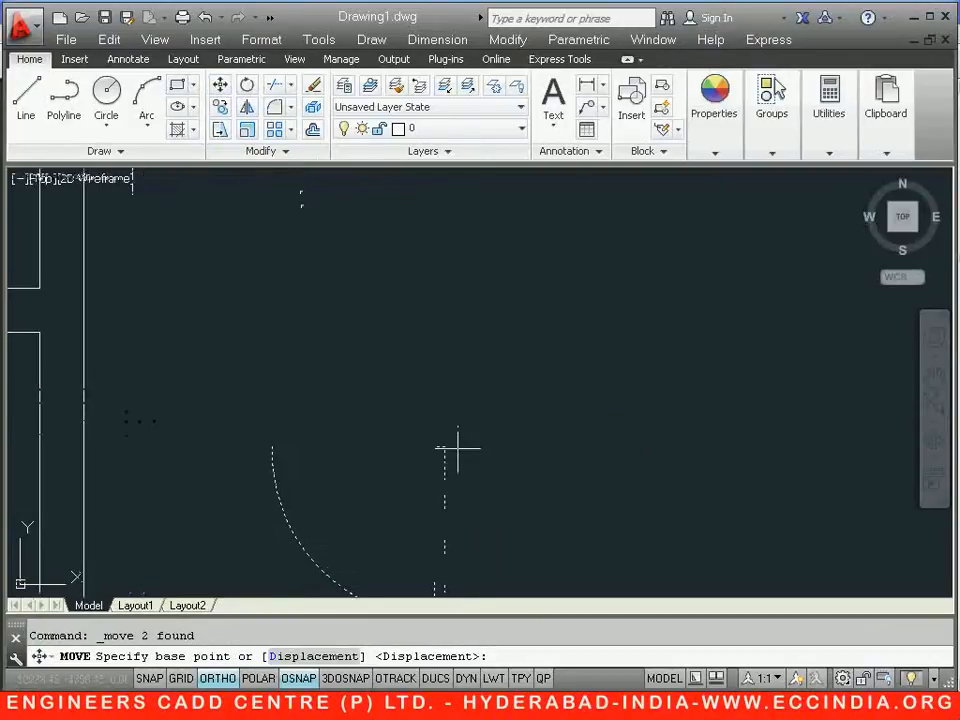
left_click(444, 446)
middle_click_drag(370, 439, 955, 420)
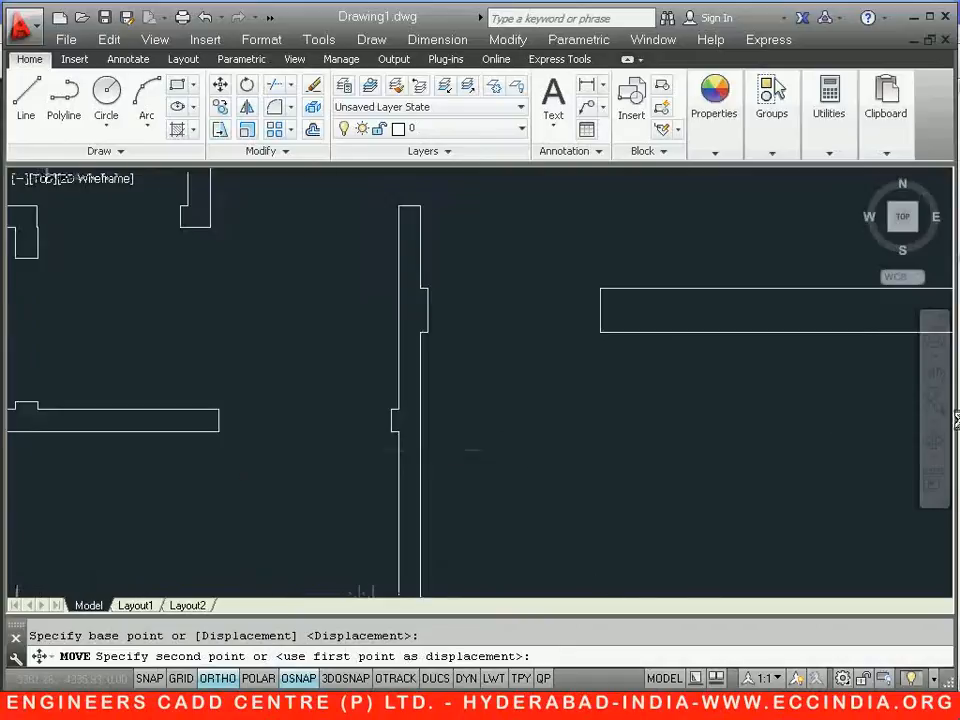
middle_click_drag(173, 439, 440, 439)
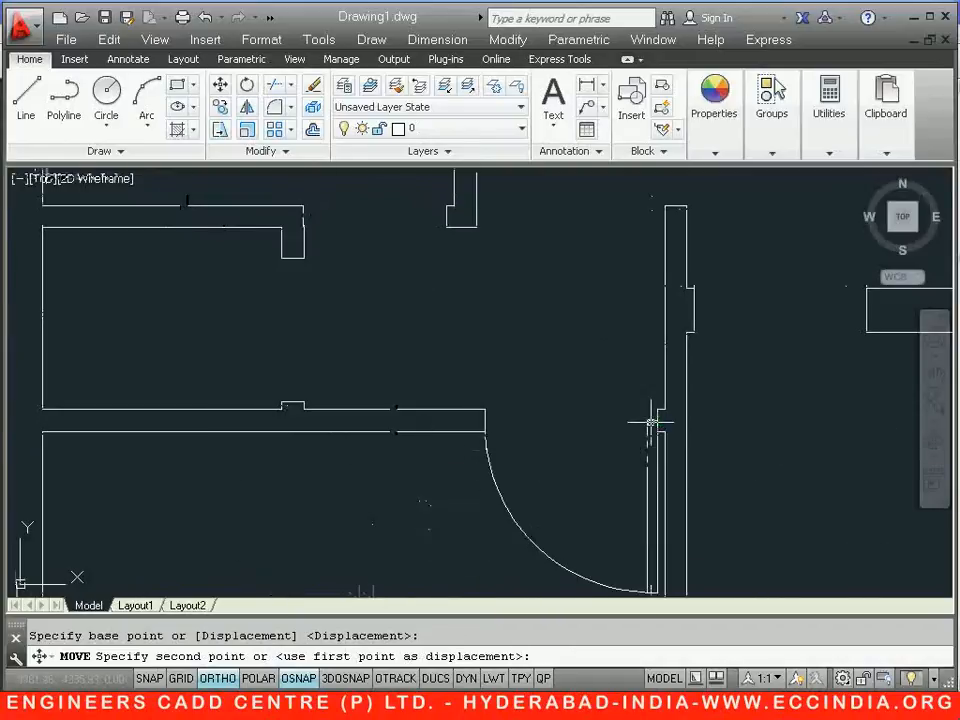
left_click(651, 422)
scroll(510, 471, "down", 3)
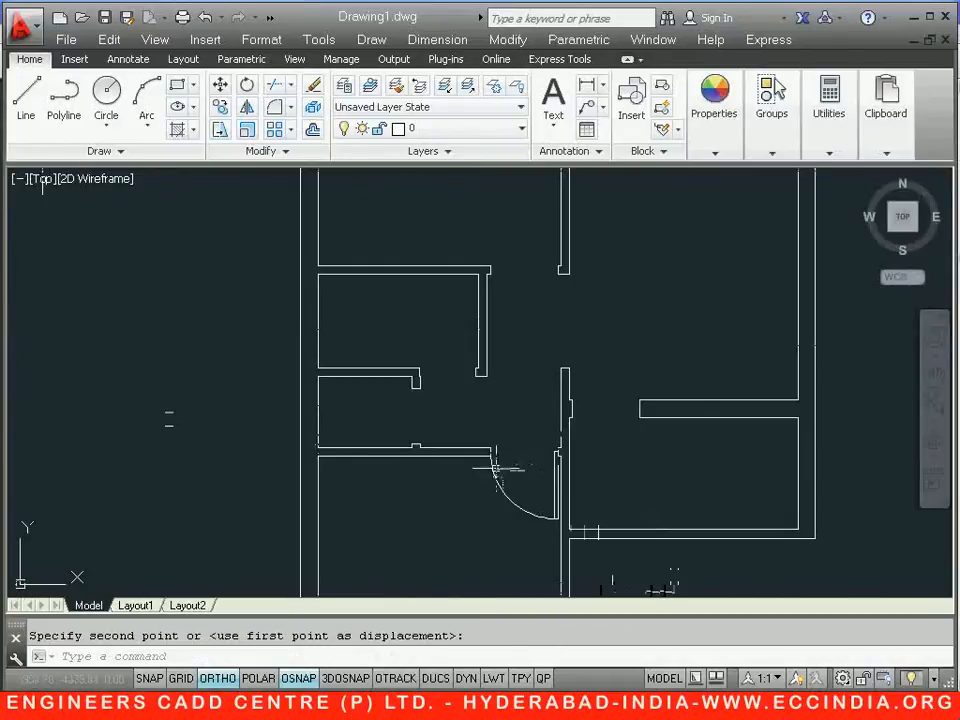
- Copy the lower-left room's door horizontally into the empty area east of the plan
scroll(516, 446, "up", 4)
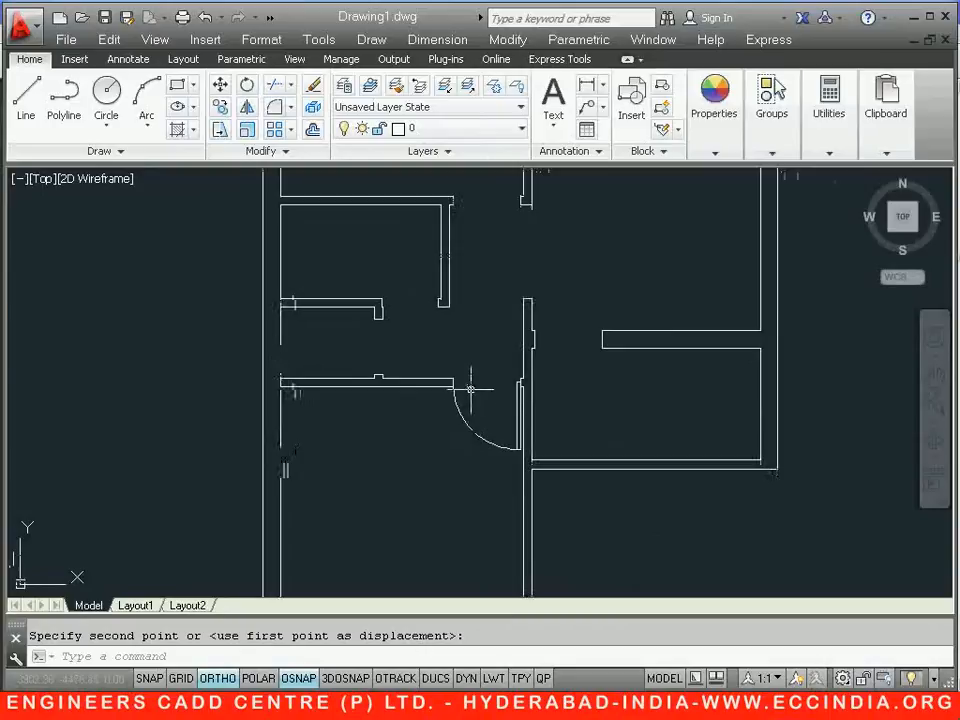
left_click(582, 541)
left_click(540, 510)
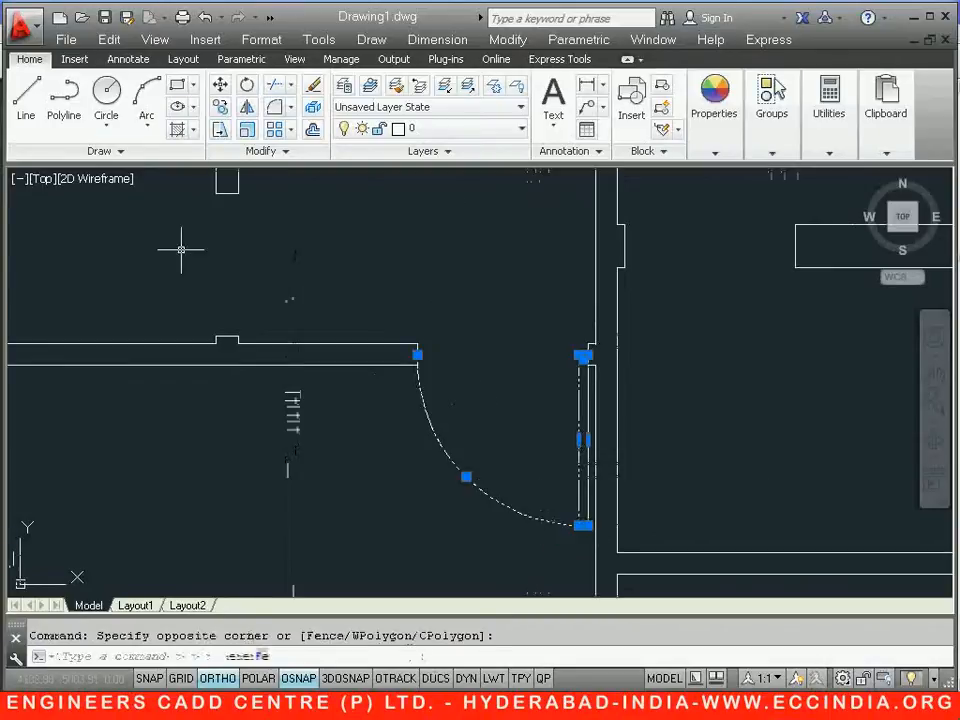
left_click(220, 107)
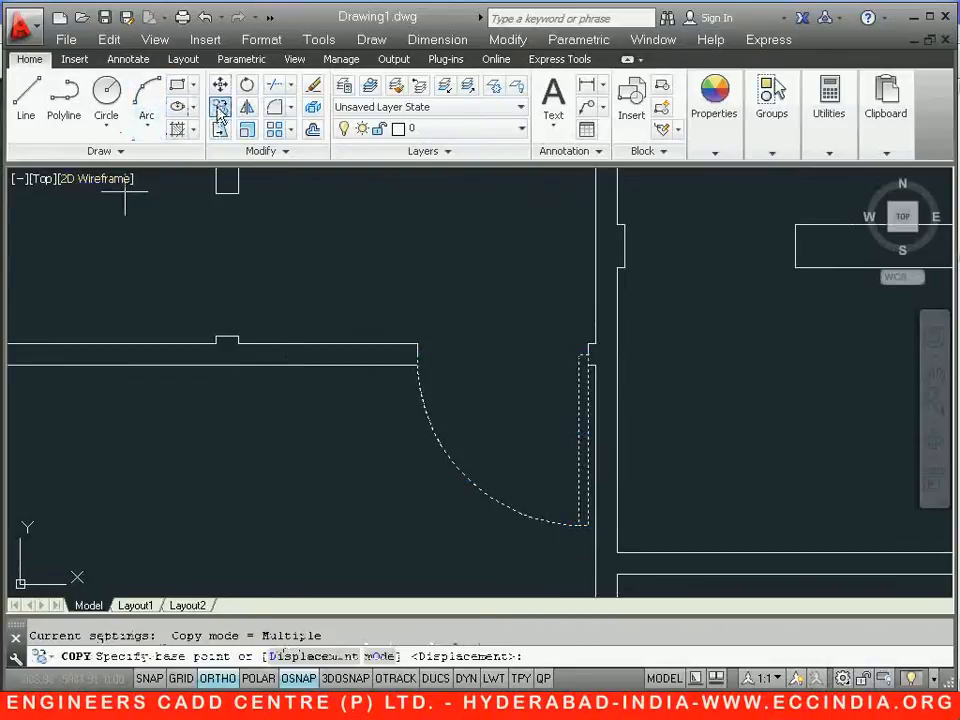
left_click(595, 360)
middle_click_drag(671, 349, 484, 585)
scroll(484, 585, "down", 2)
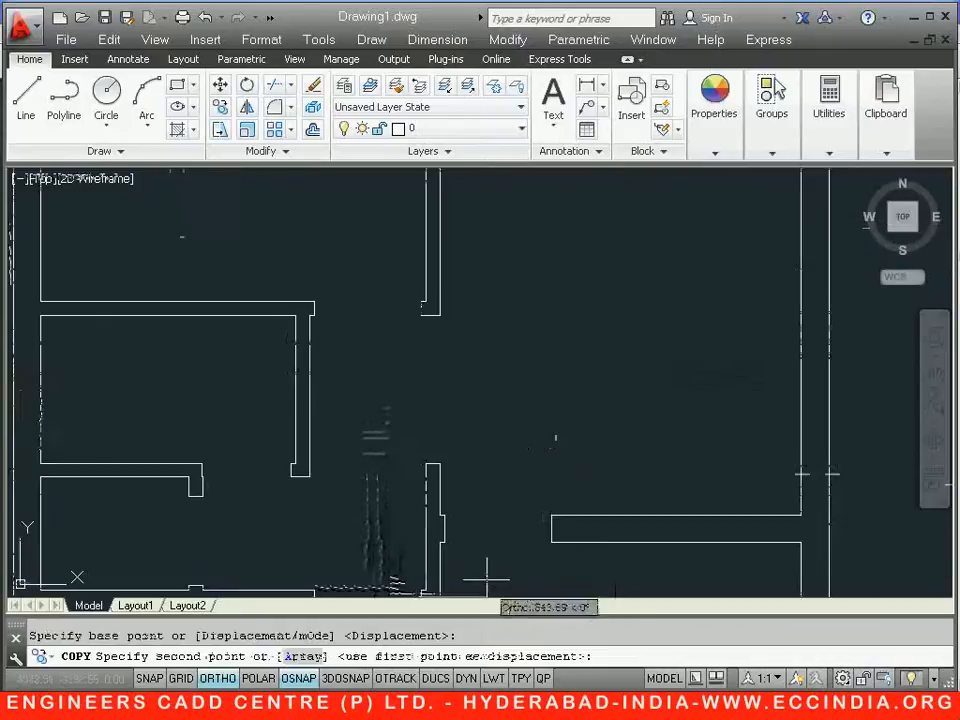
middle_click_drag(463, 444, 345, 428)
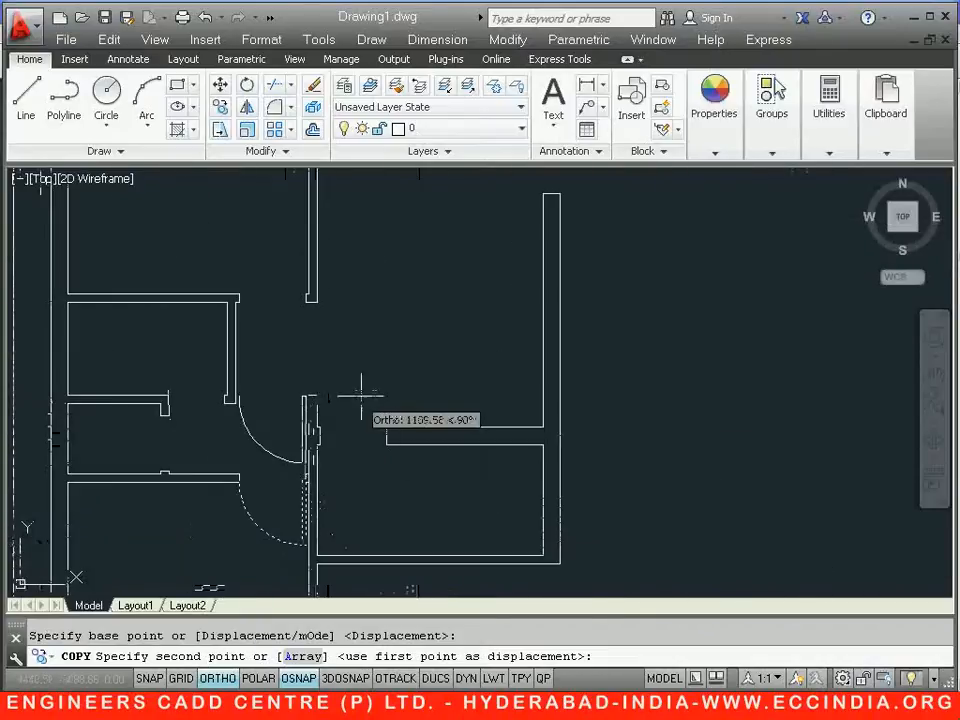
left_click(745, 389)
right_click(750, 395)
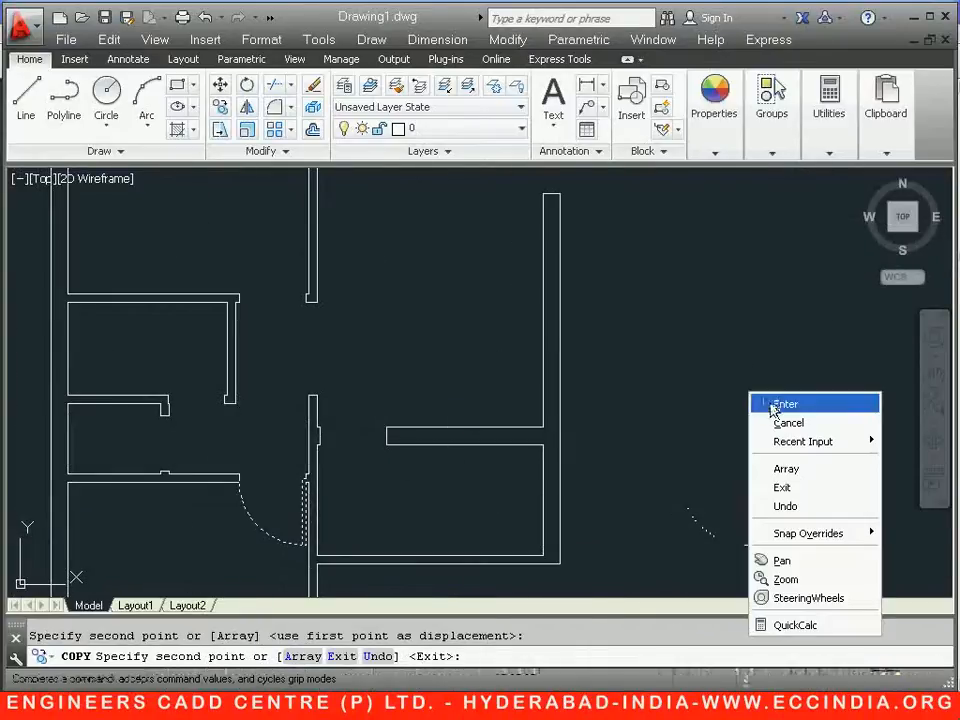
left_click(775, 400)
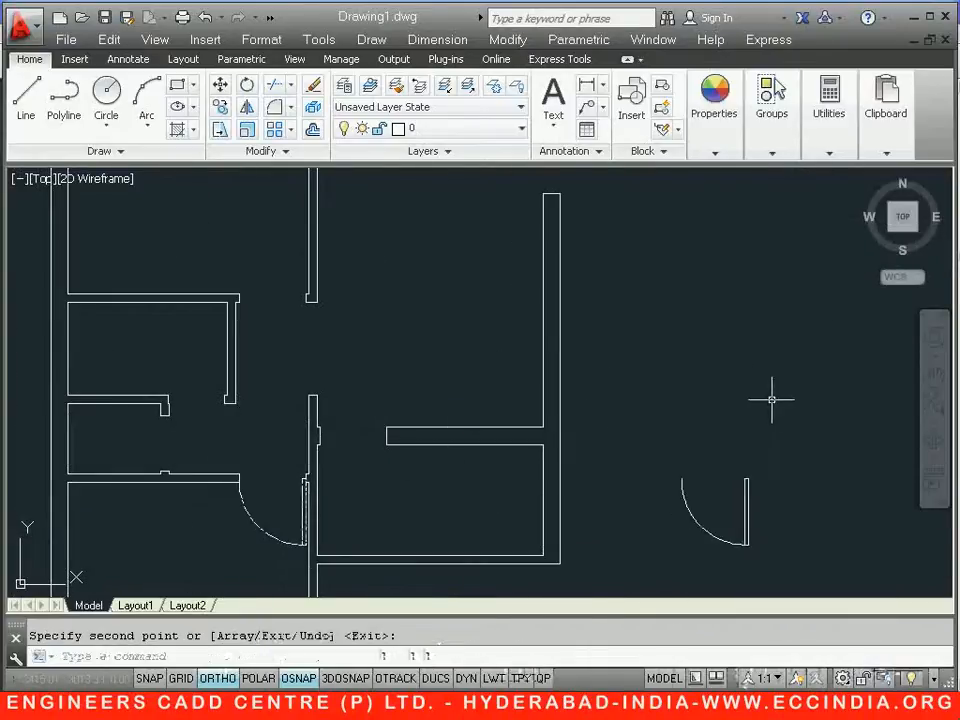
left_click(256, 117)
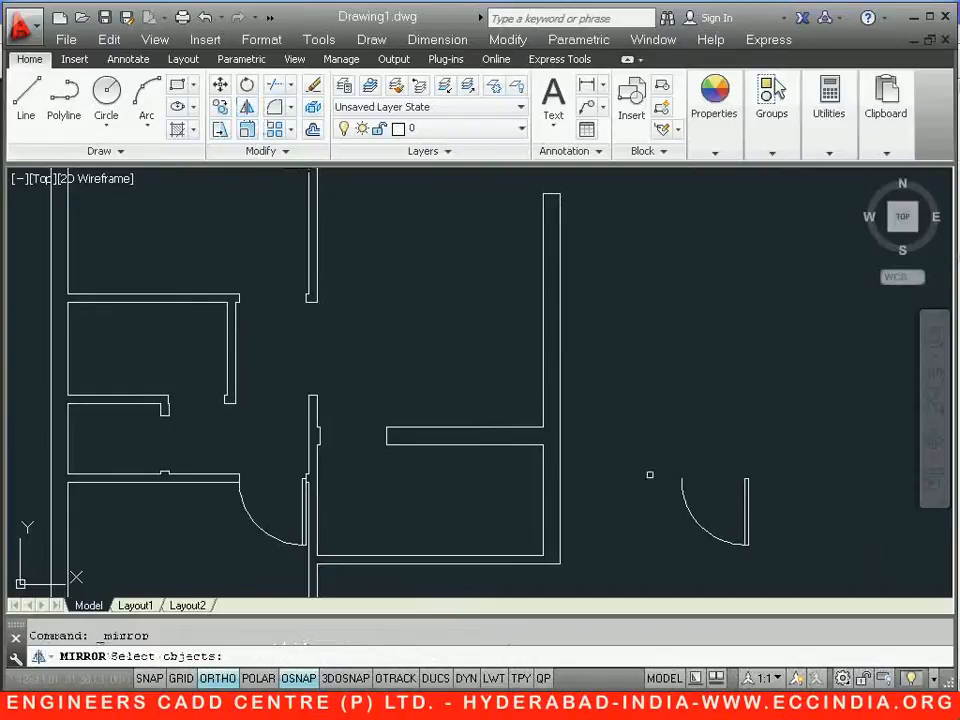
left_click(638, 451)
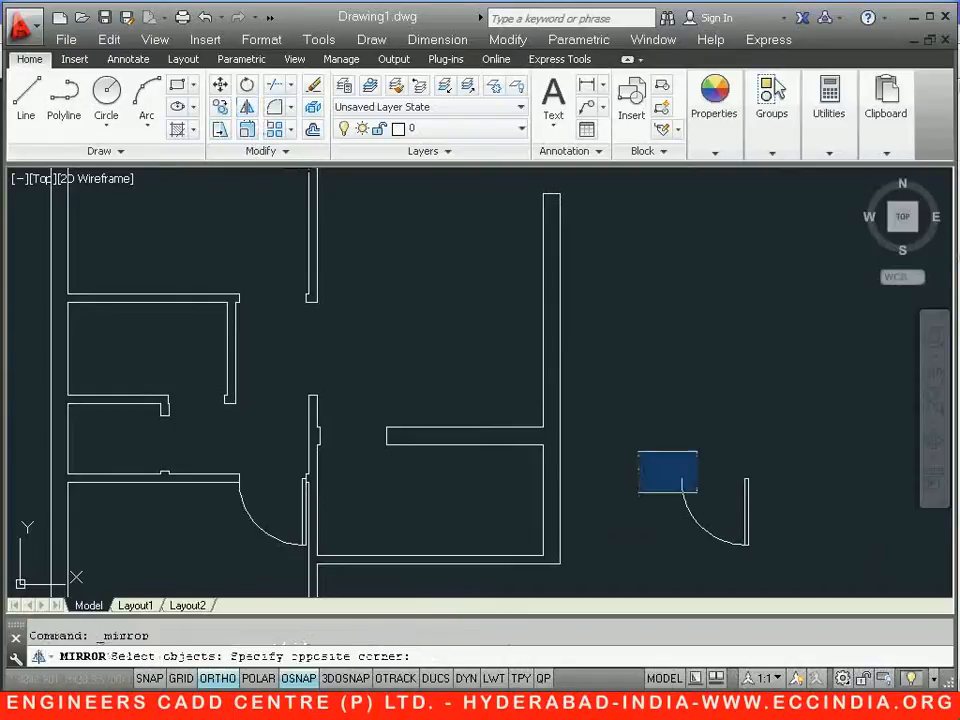
left_click(246, 107)
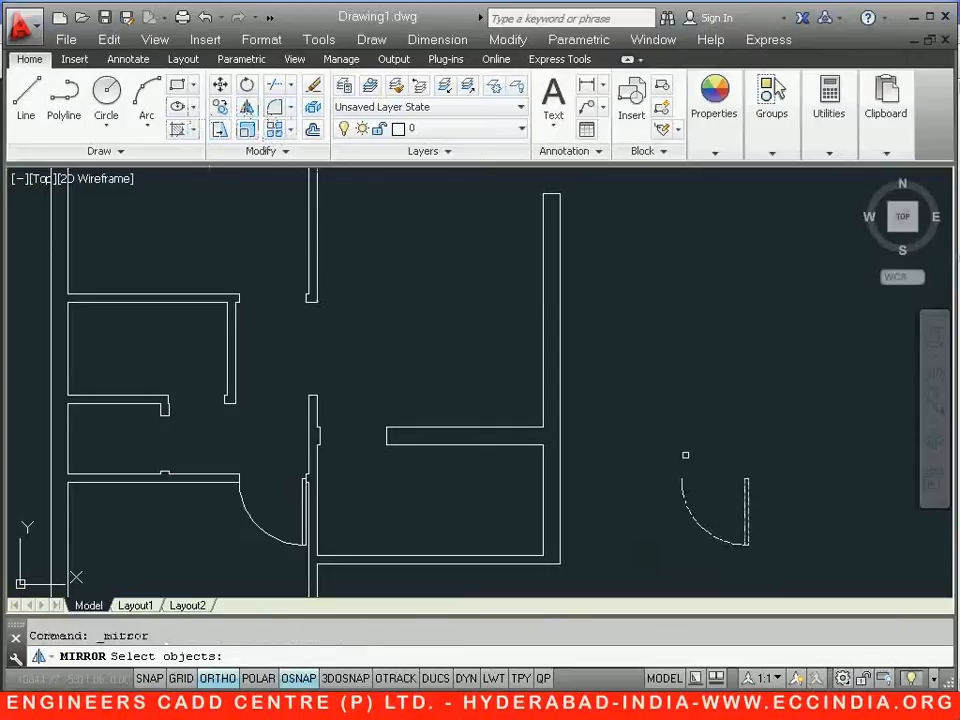
left_click(778, 452)
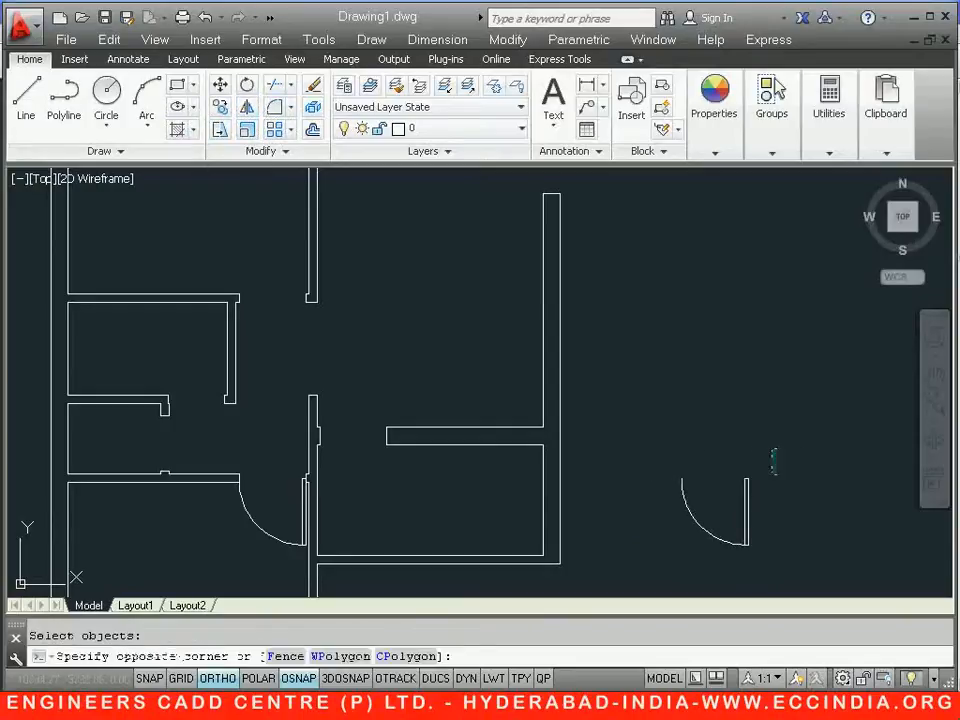
key("Escape")
- Mirror the spare door about a vertical line to its east, keeping the source objects
left_click(656, 446)
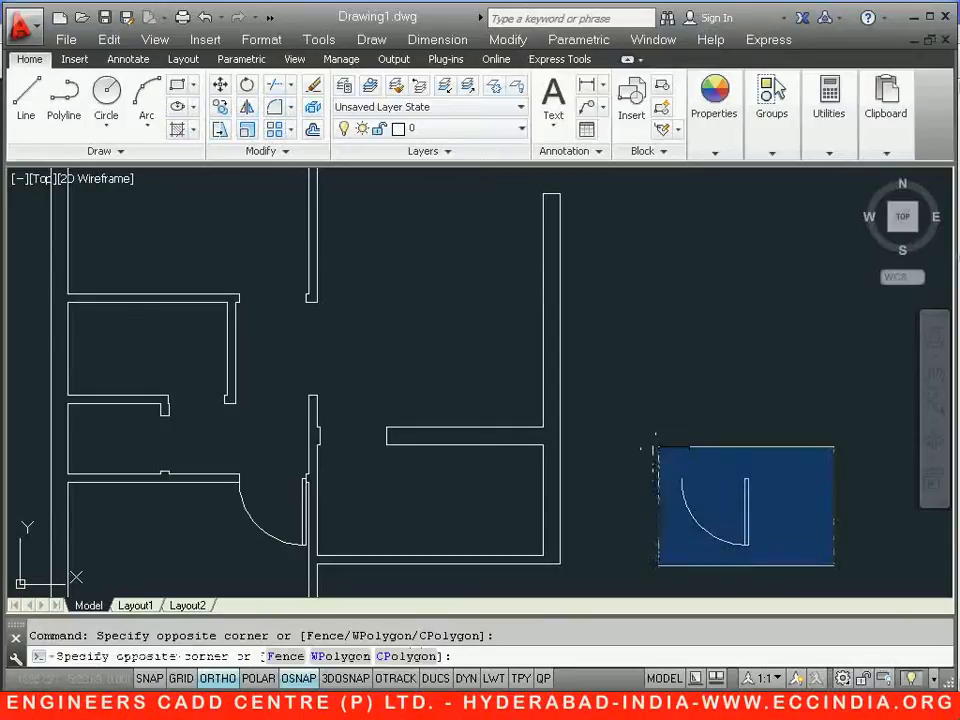
left_click(836, 568)
left_click(247, 106)
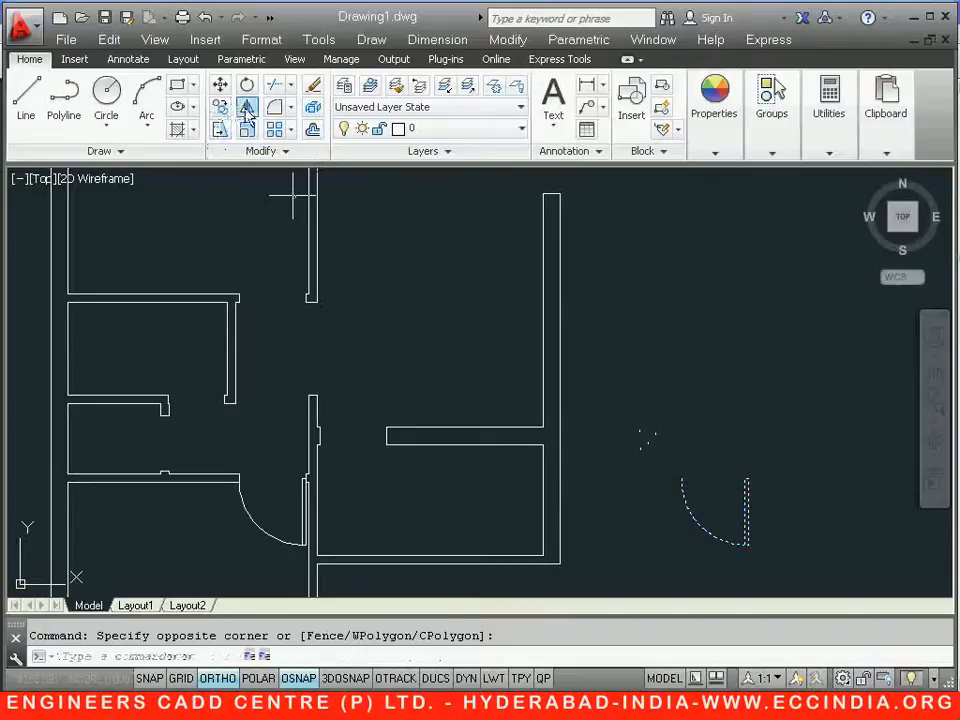
left_click(797, 435)
left_click(808, 540)
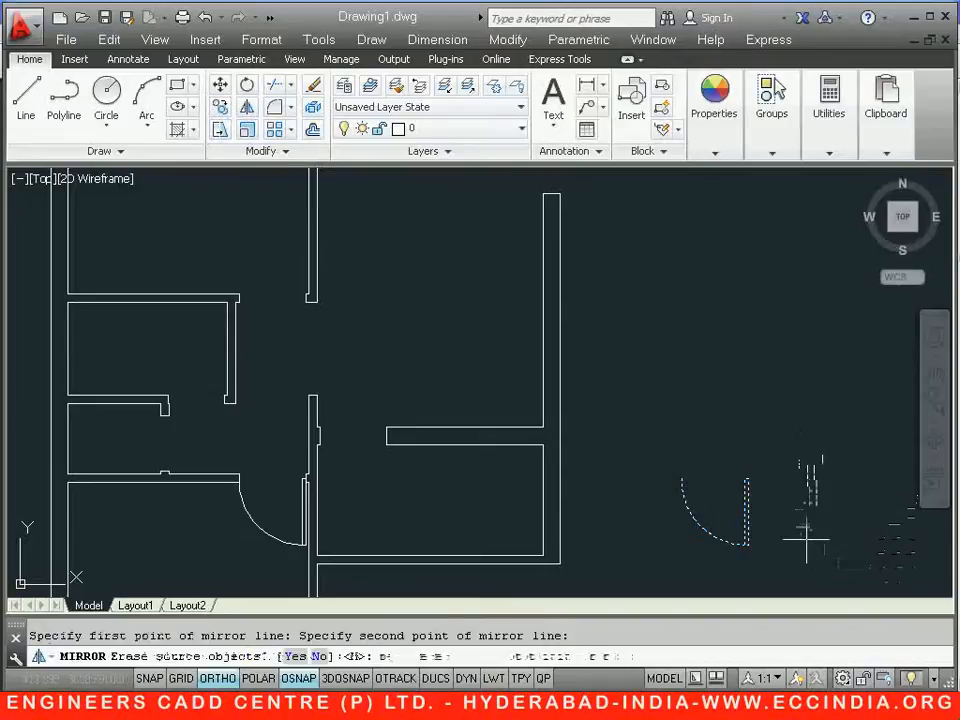
right_click(808, 548)
left_click(826, 372)
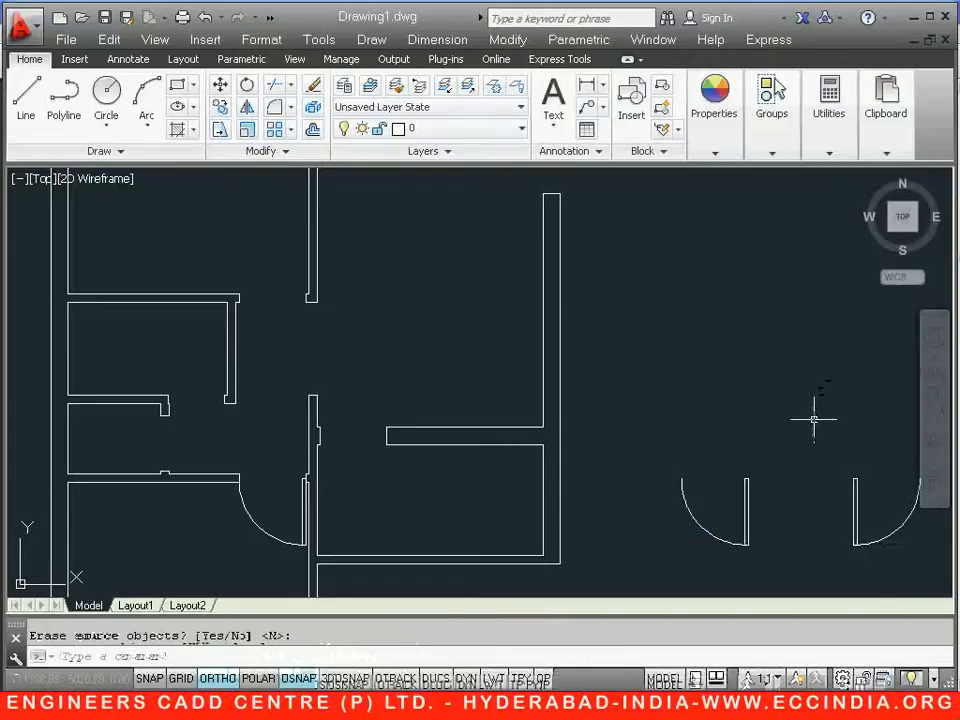
- Copy the mirrored door by its leaf's upper-left corner to the midpoint of the west jamb of the lower-right room's doorway
middle_click_drag(816, 410, 580, 391)
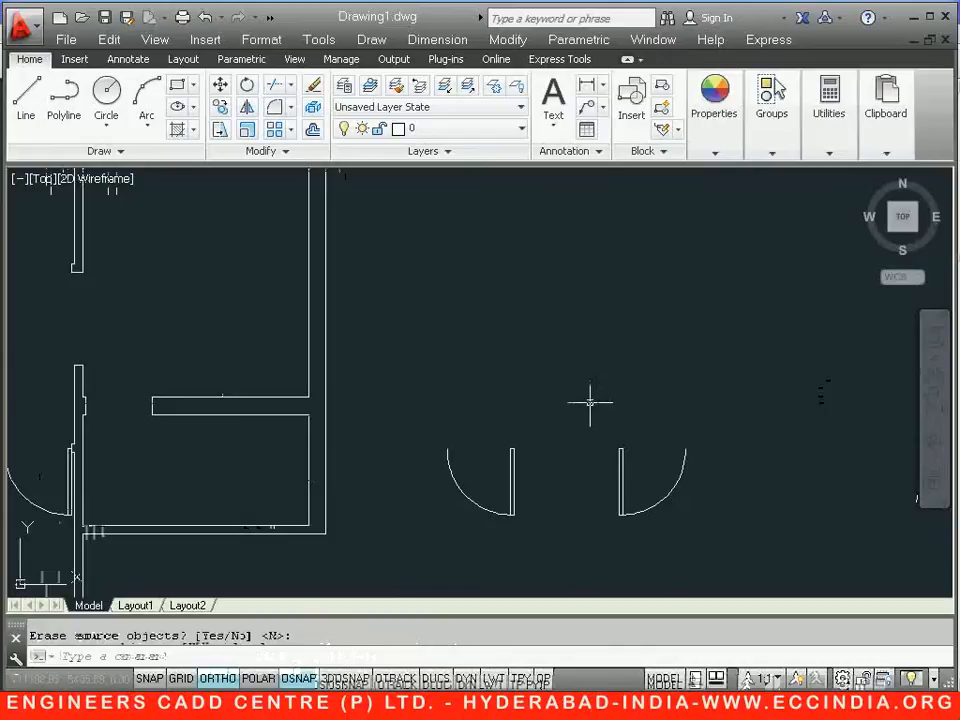
left_click(589, 401)
left_click(716, 523)
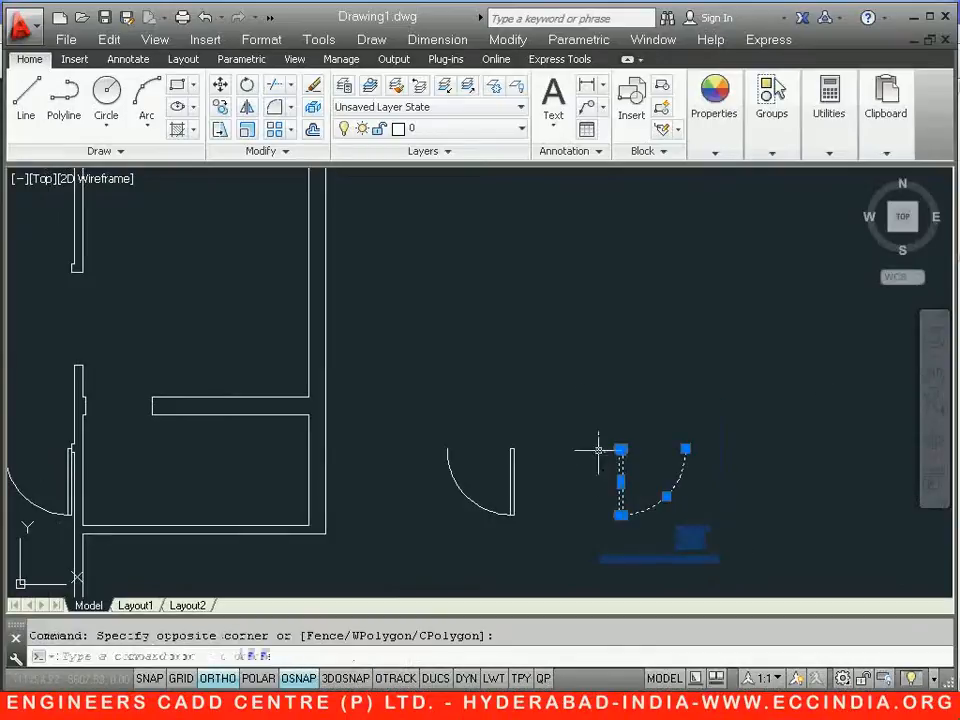
left_click(222, 112)
scroll(596, 445, "up", 8)
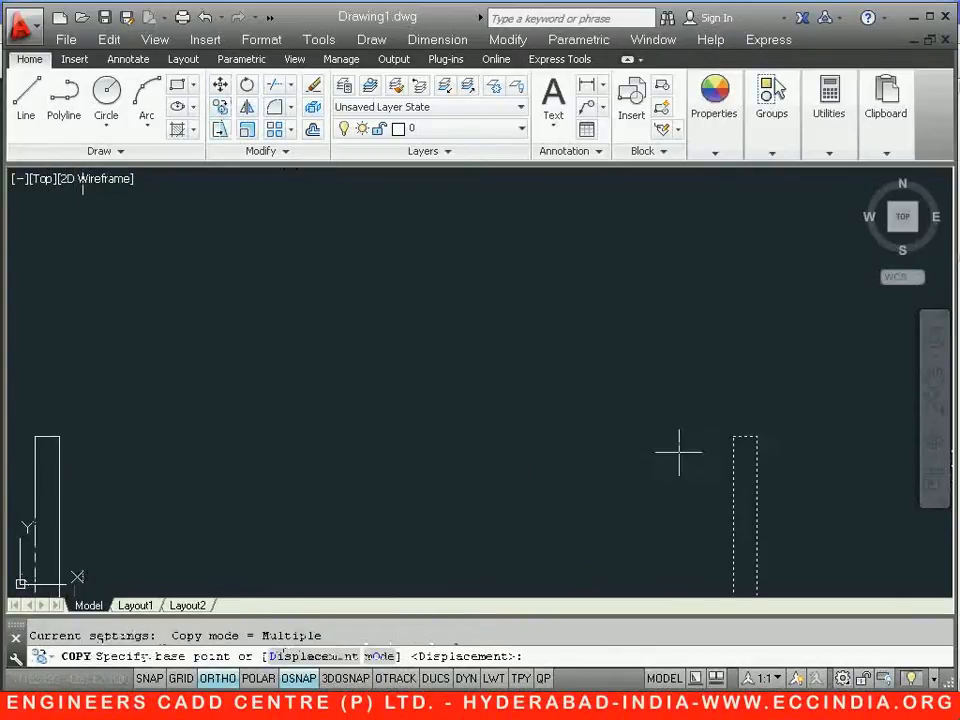
left_click(735, 436)
scroll(578, 441, "down", 5)
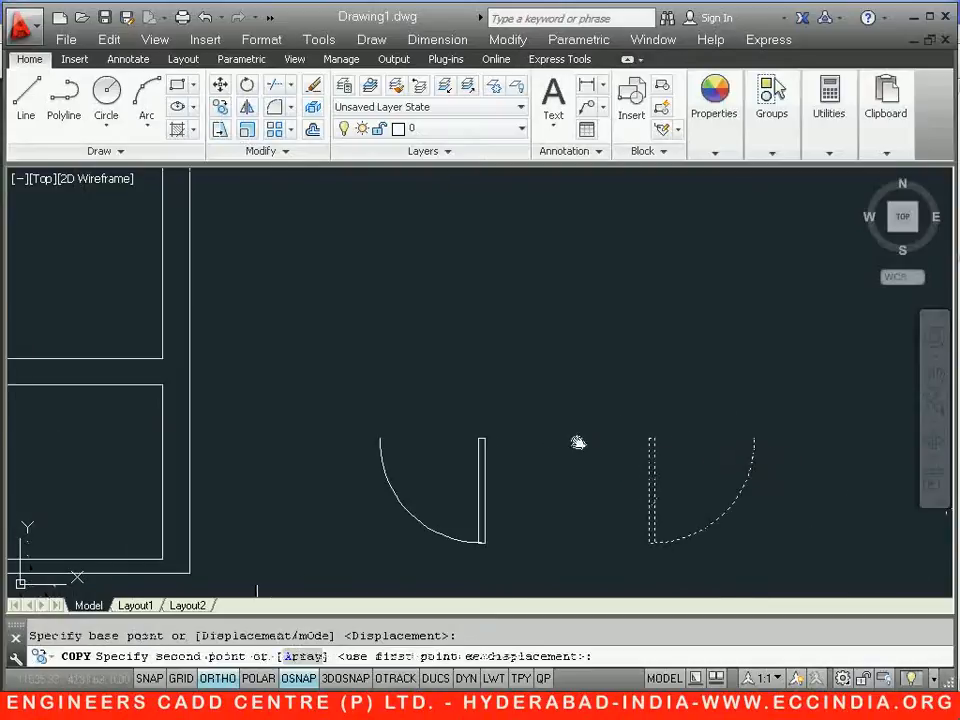
scroll(880, 430, "up", 4)
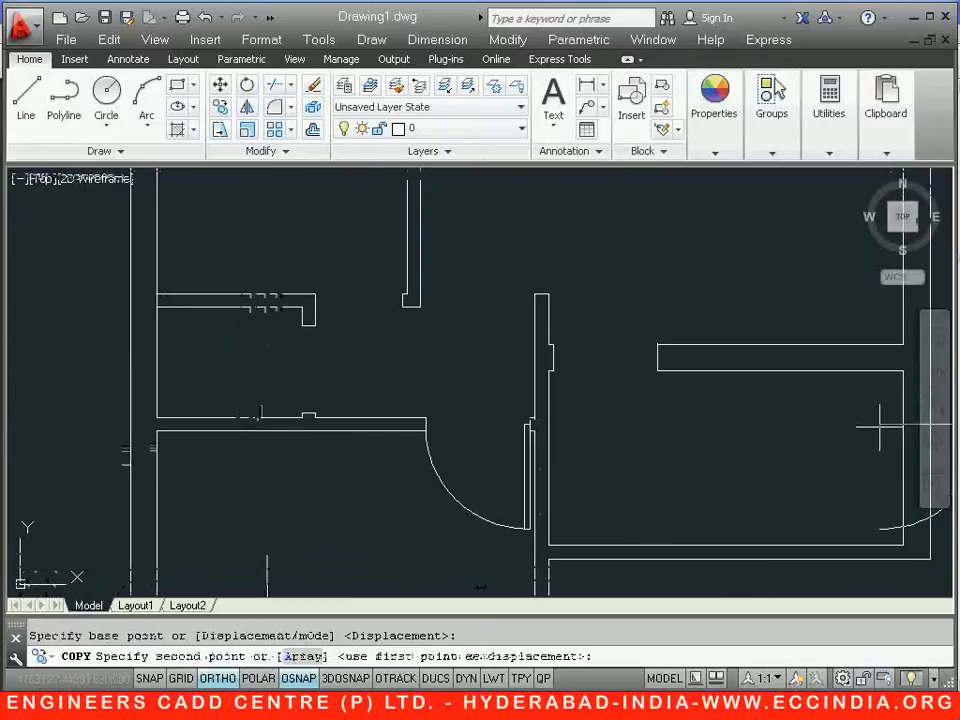
left_click(555, 359)
scroll(375, 413, "down", 4)
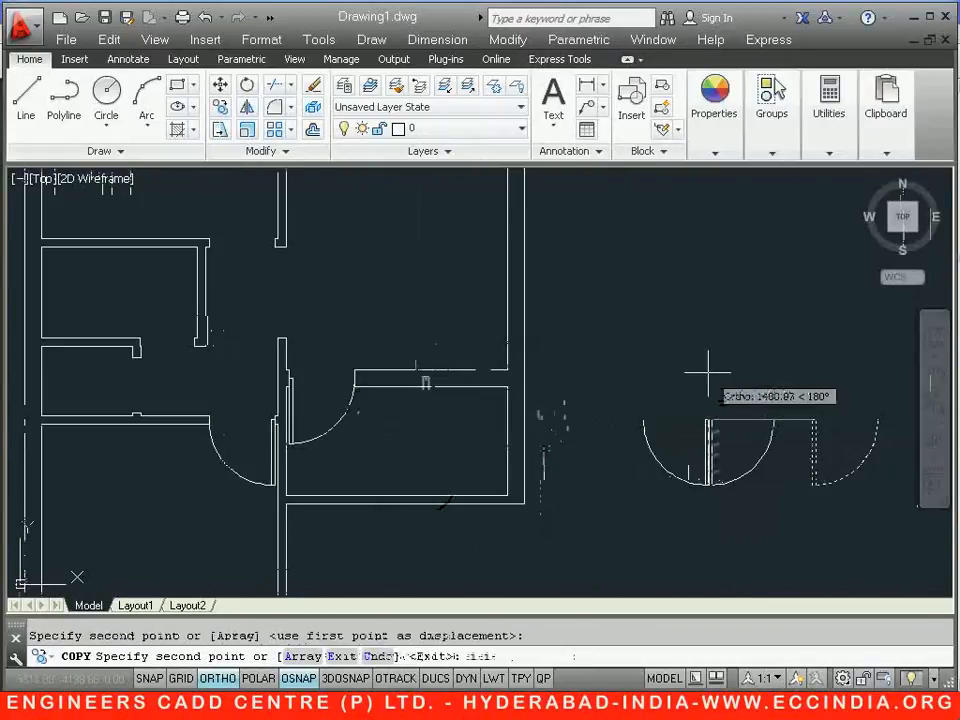
right_click(708, 376)
left_click(740, 387)
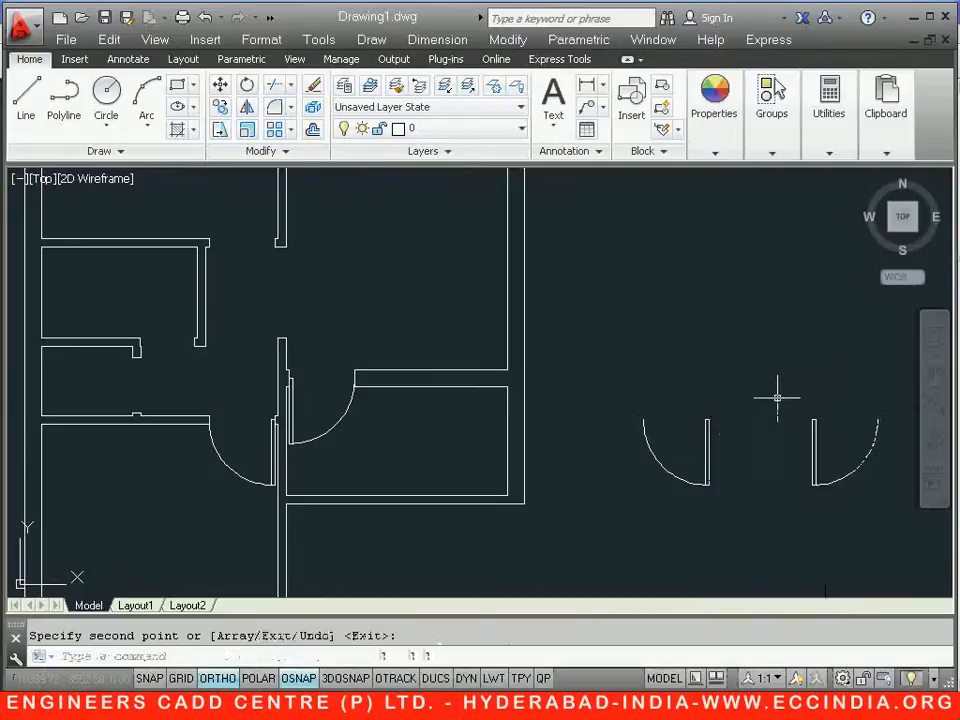
- Rotate the mirrored spare door 180° about its leaf's upper-left corner
middle_click_drag(773, 391, 613, 386)
left_click(609, 377)
left_click(754, 514)
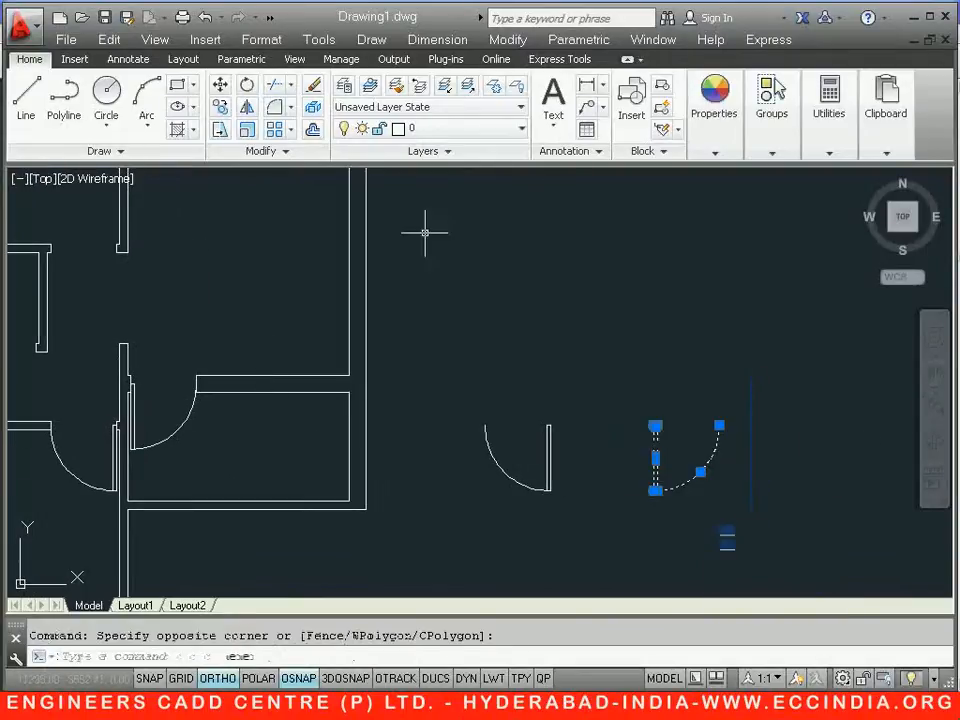
left_click(246, 84)
scroll(637, 416, "up", 4)
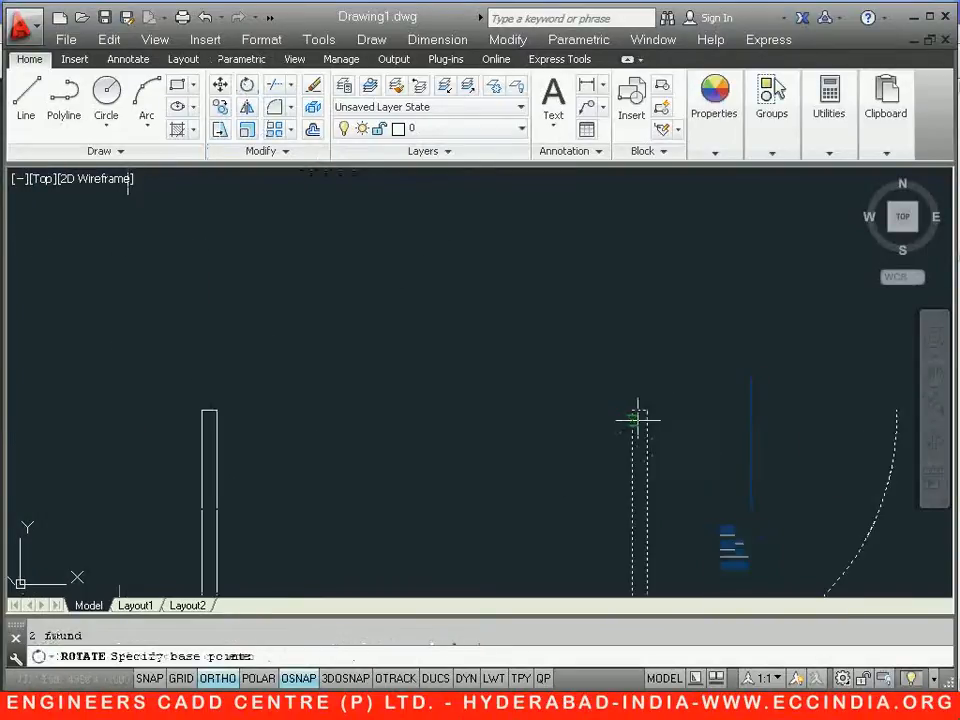
left_click(632, 410)
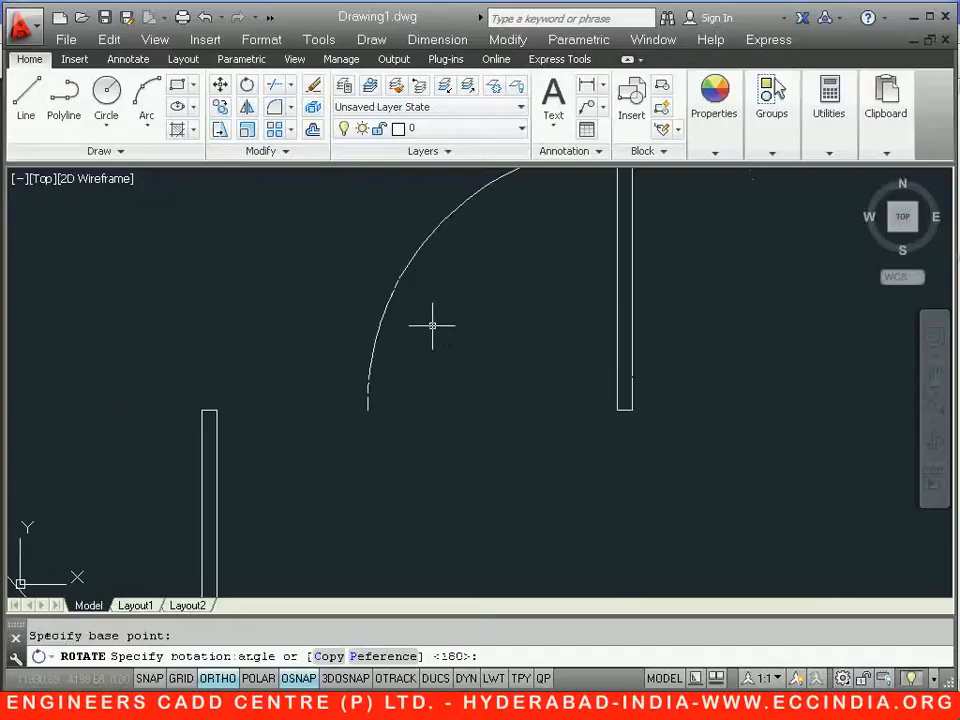
left_click(673, 320)
- Move the rotated spare door by its leaf's lower-right corner to the midpoint of the east jamb of the upper-left room's doorway
left_click(686, 315)
left_click(351, 414)
scroll(515, 468, "down", 2)
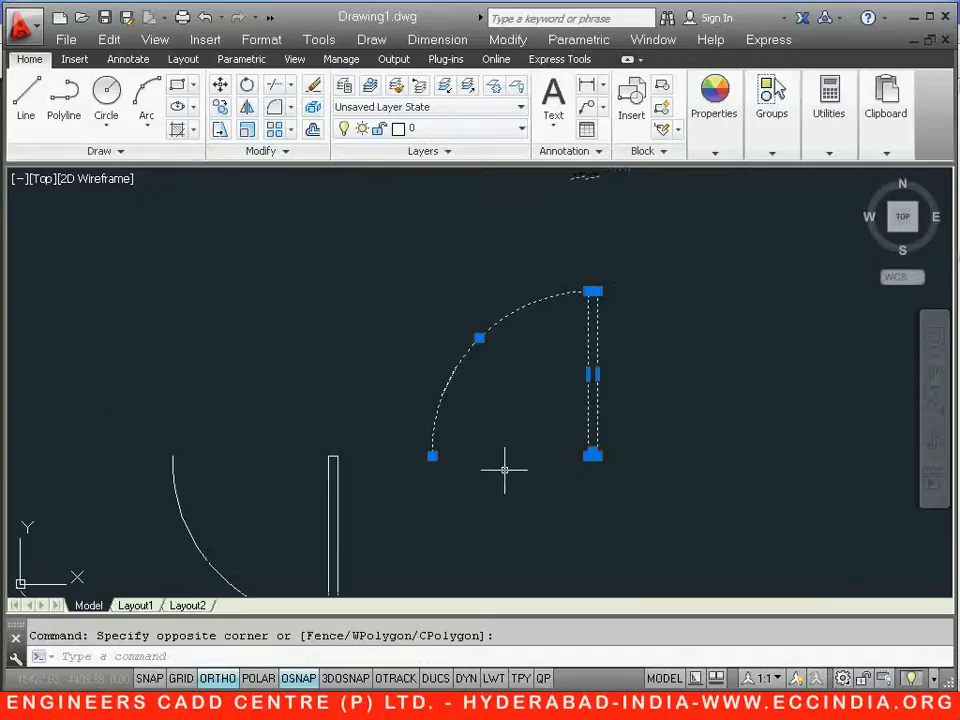
left_click(220, 84)
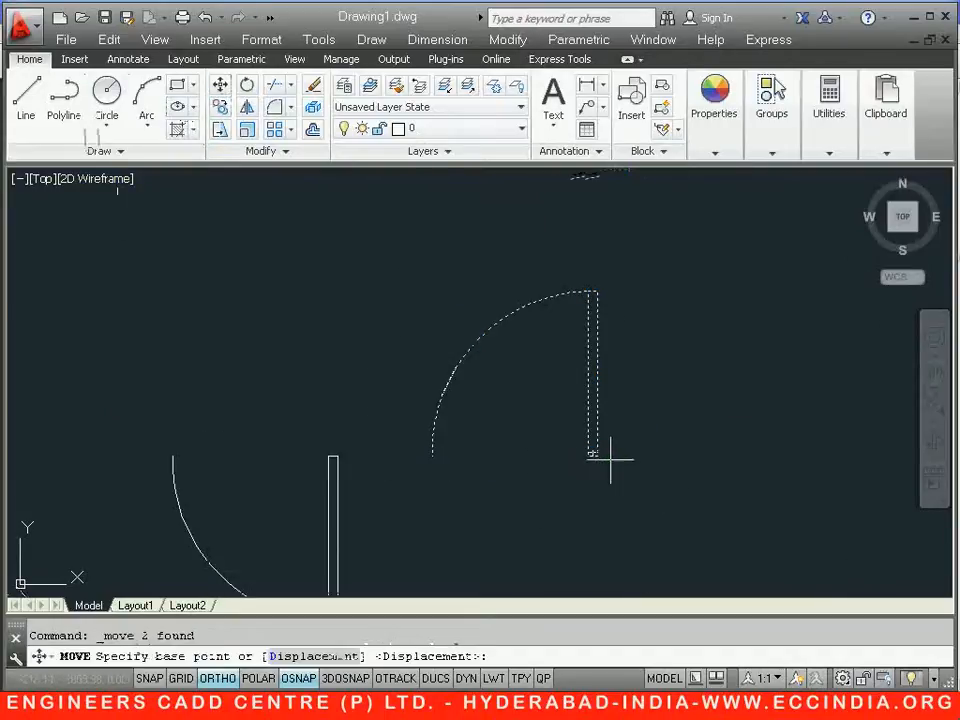
left_click(594, 455)
scroll(560, 456, "down", 5)
scroll(394, 424, "up", 5)
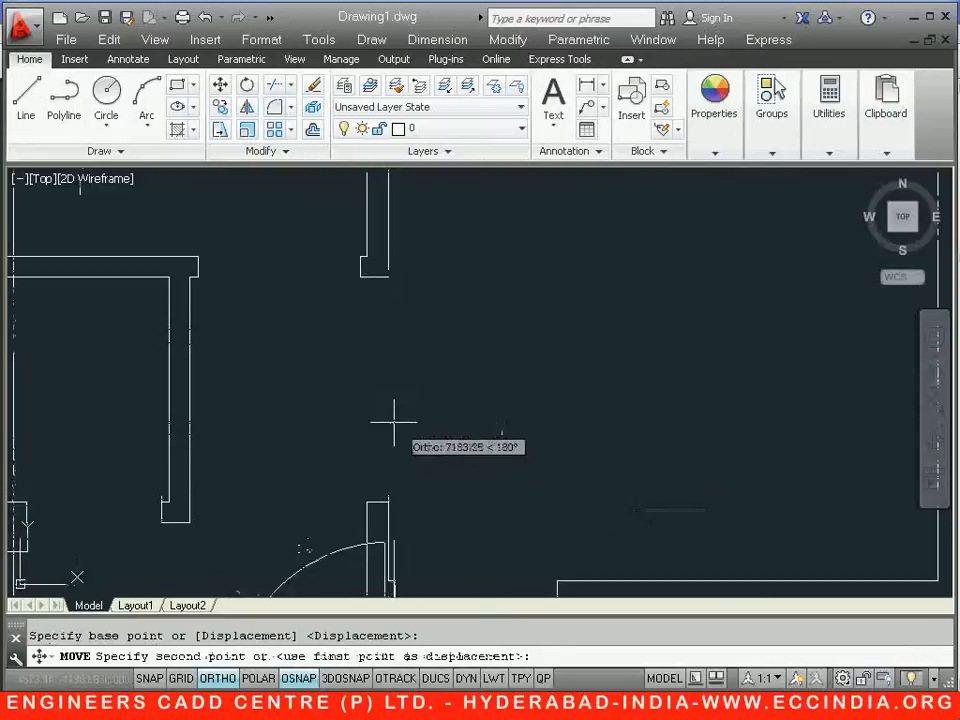
left_click(349, 261)
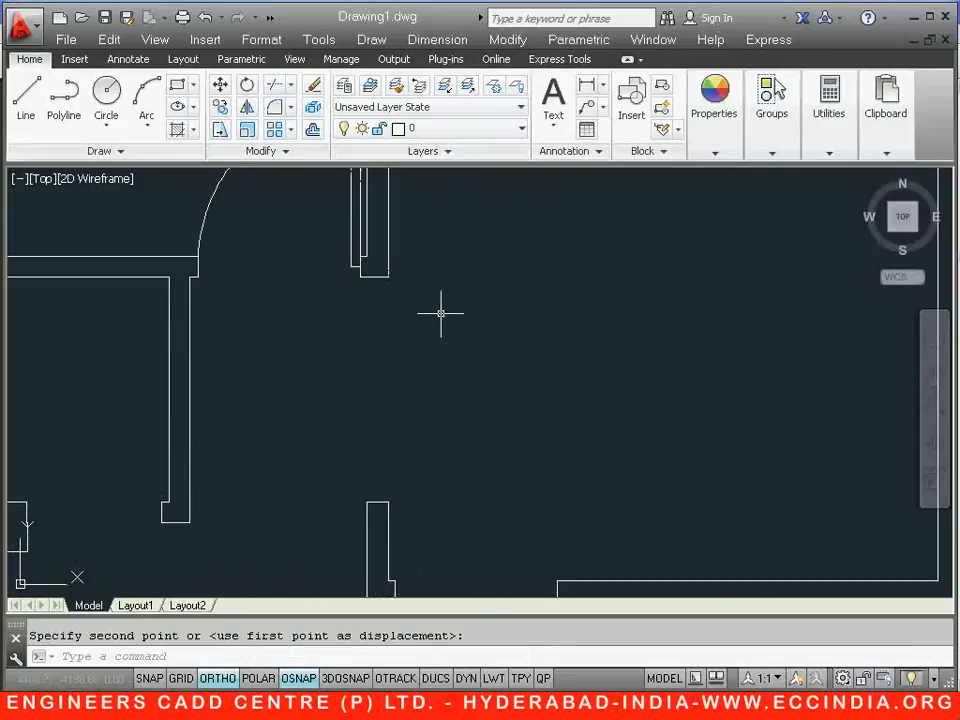
- Erase the remaining spare door in the empty area east of the plan
scroll(500, 361, "down", 5)
left_click(562, 376)
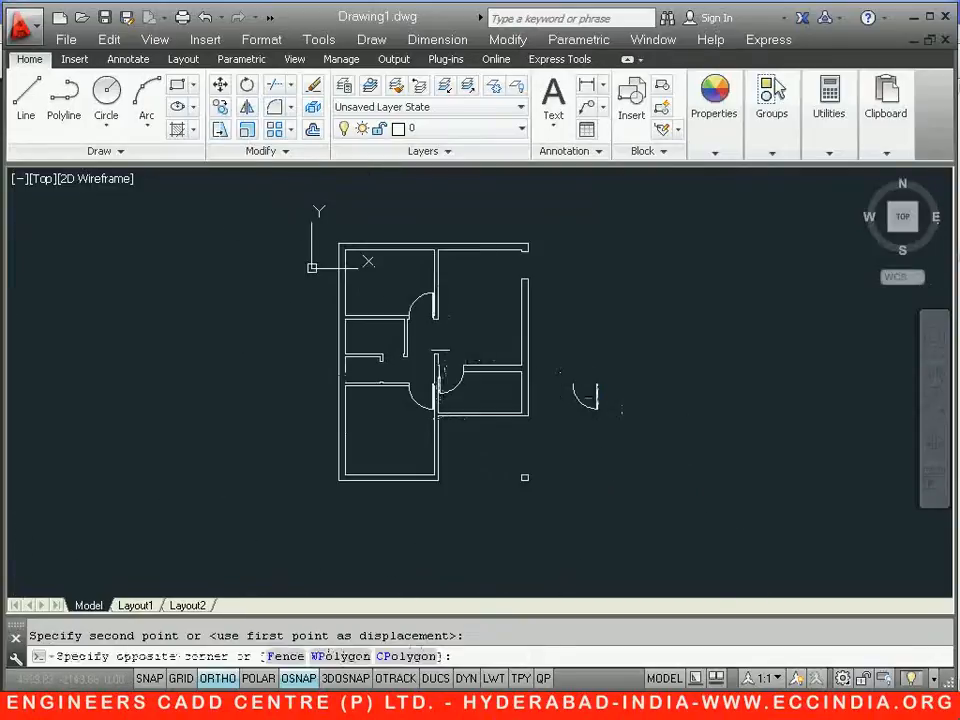
left_click(626, 423)
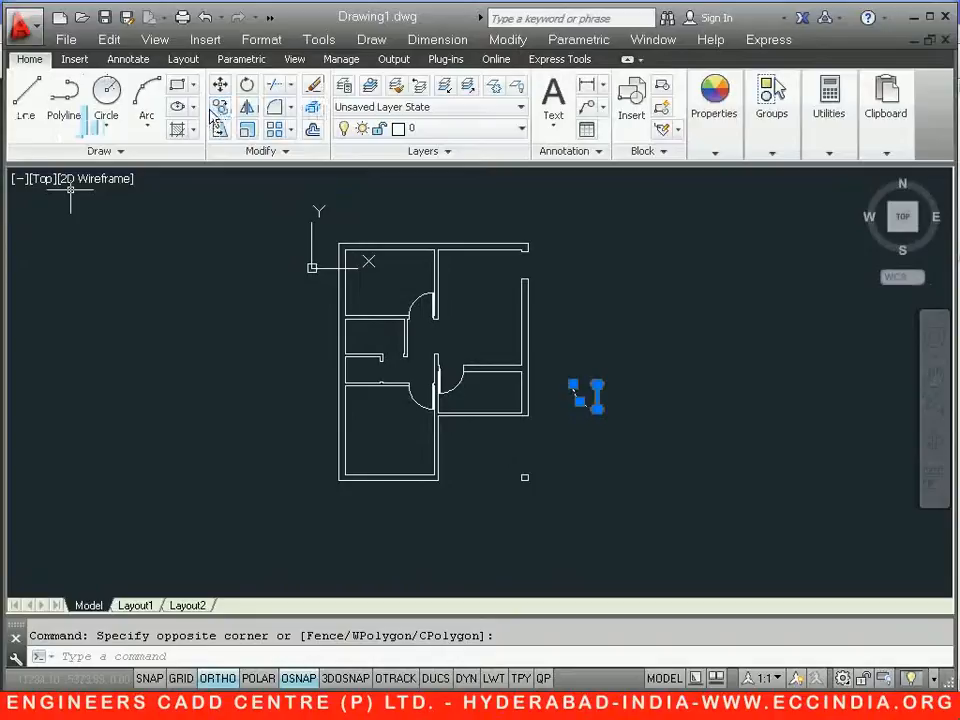
left_click(313, 88)
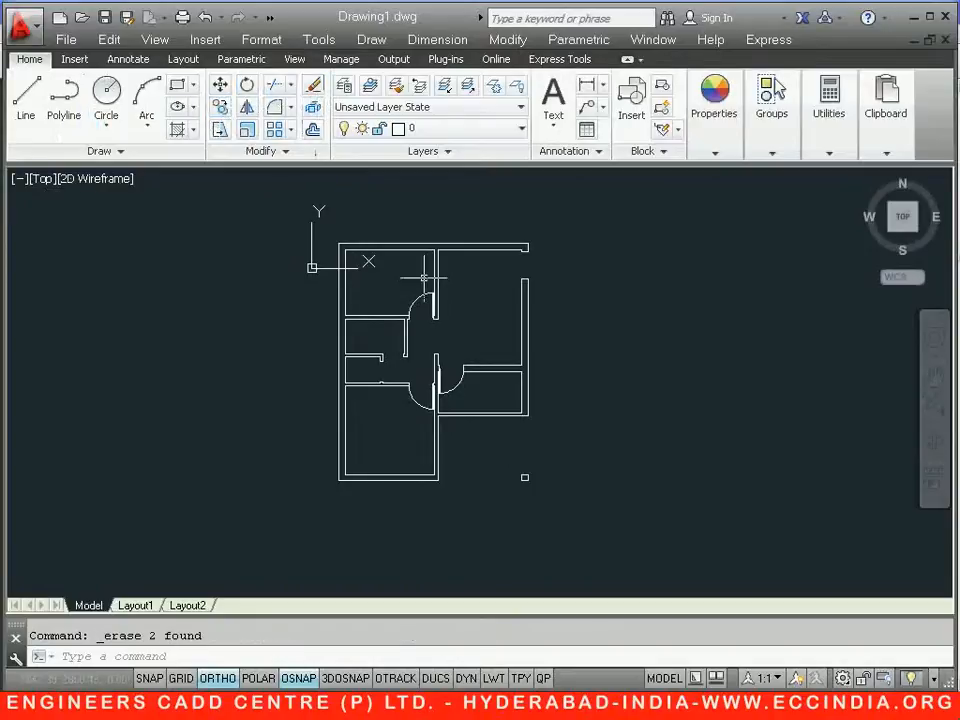
scroll(555, 258, "up", 3)
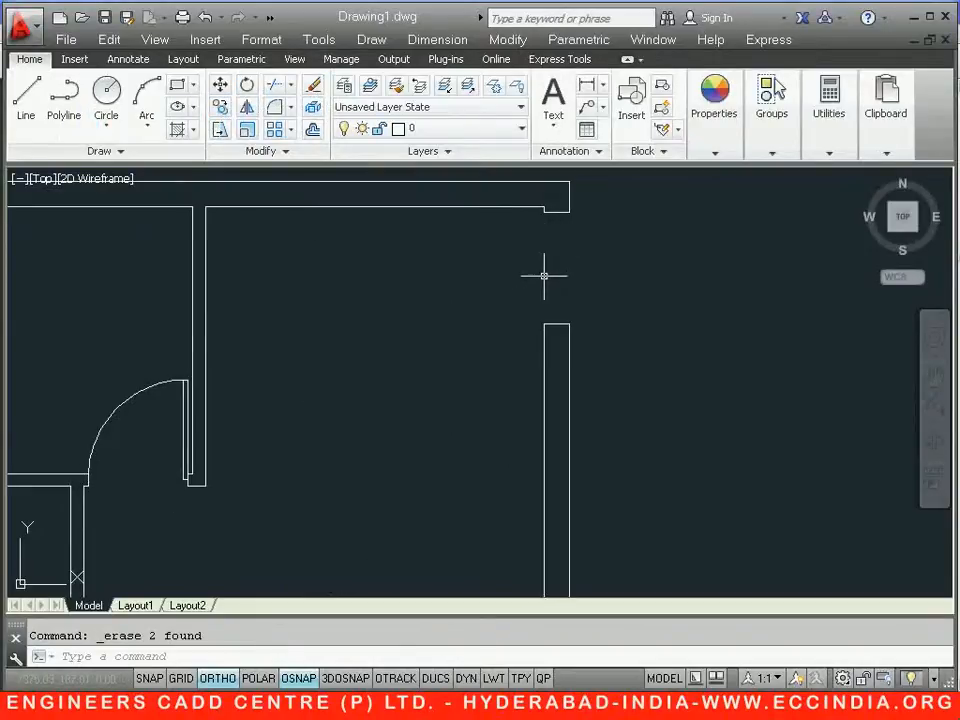
middle_click_drag(690, 389, 435, 388)
left_click(177, 84)
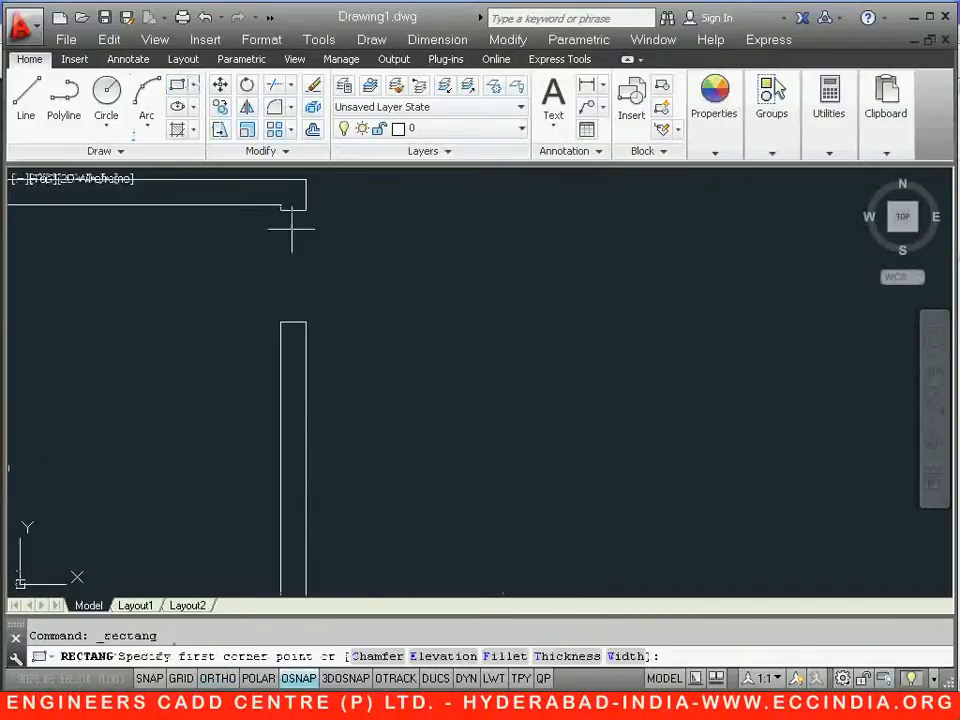
left_click(478, 430)
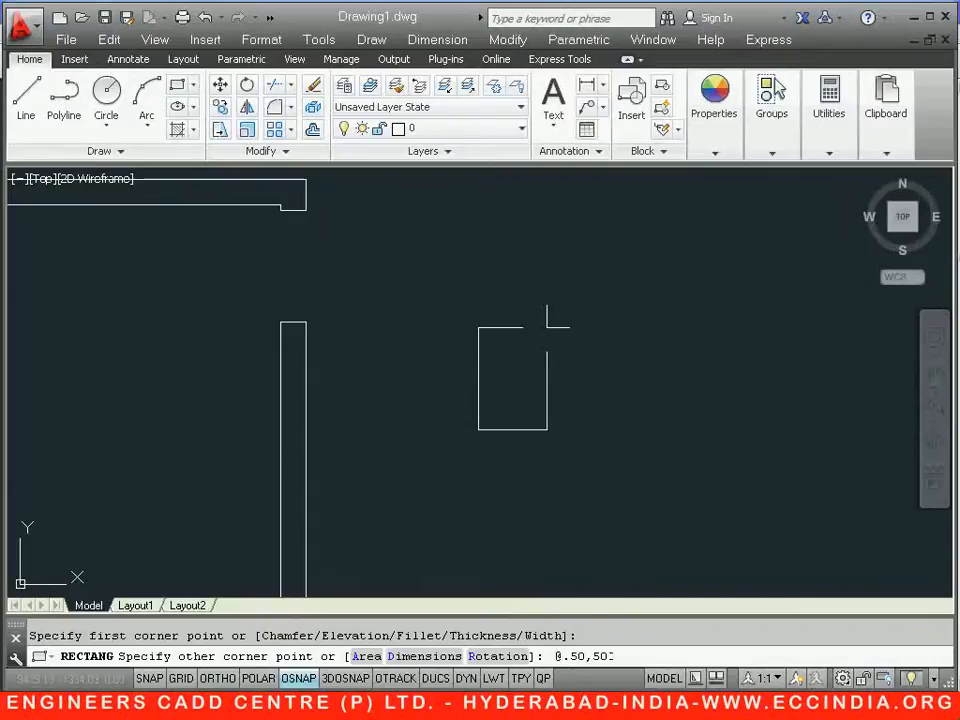
type("0")
key("Return")
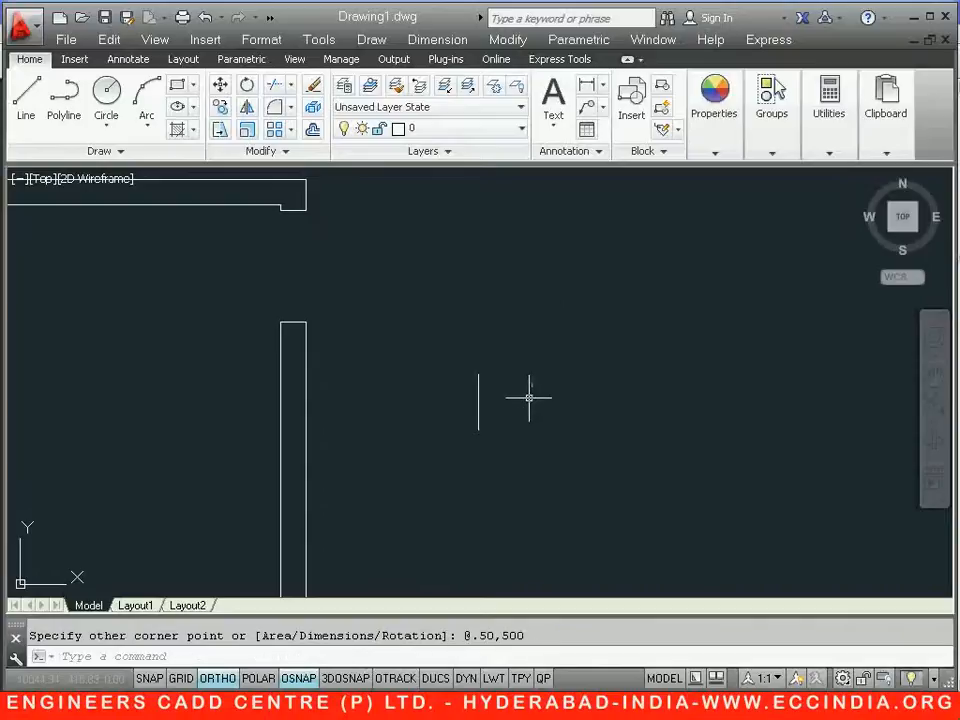
scroll(488, 440, "up", 2)
scroll(488, 440, "up", 6)
scroll(473, 401, "down", 4)
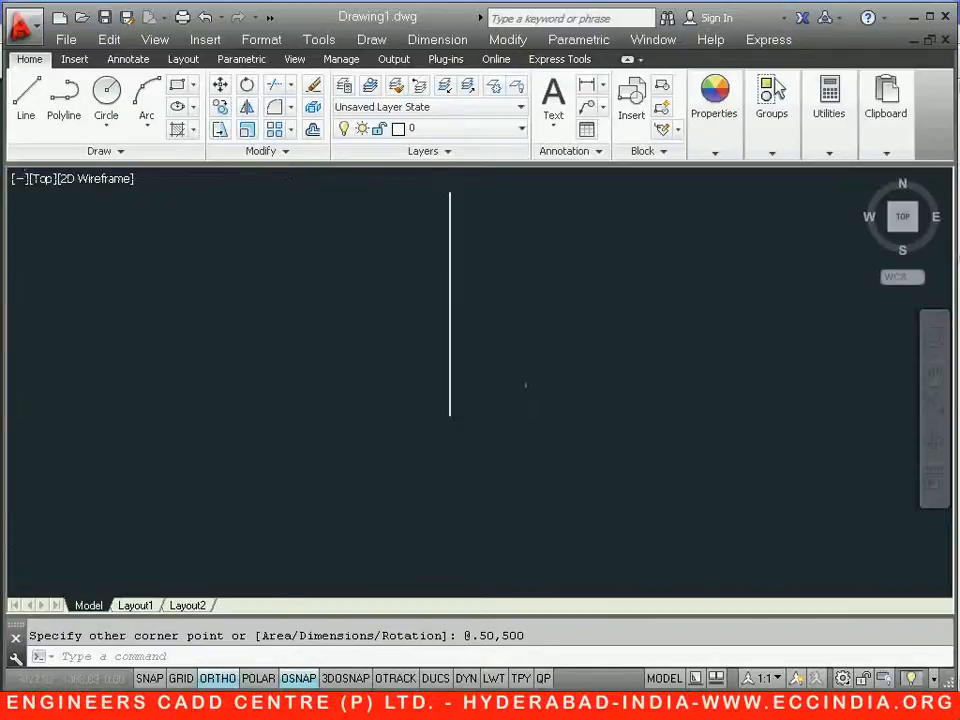
left_click(450, 403)
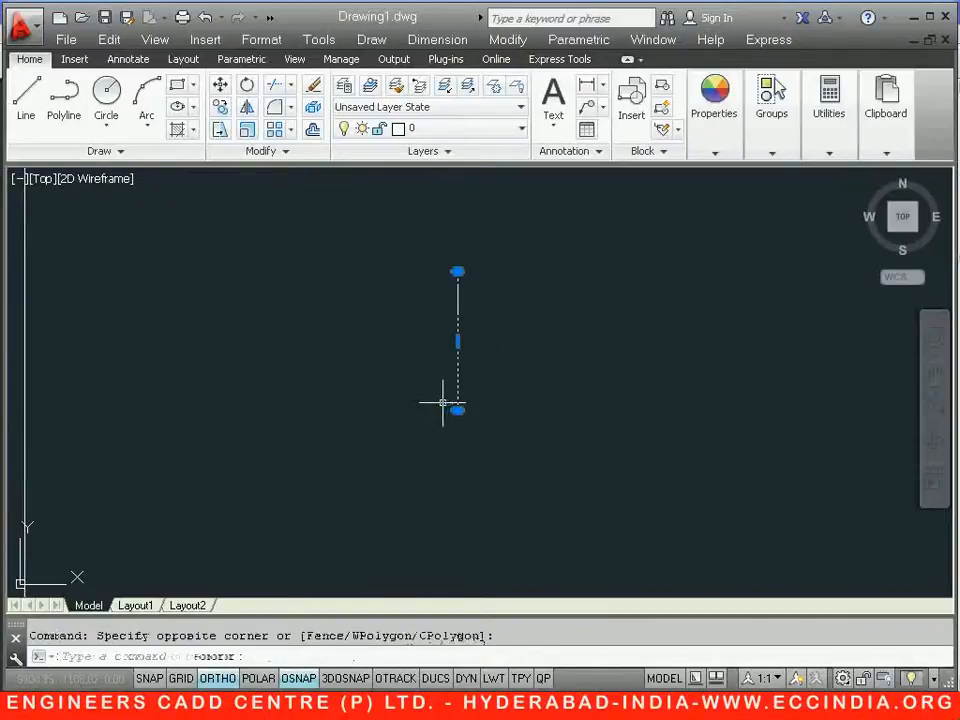
key("Delete")
- Draw a 50 × 500 upright door leaf rectangle east of the plan and a 500 line running east from its lower-left corner
left_click(177, 84)
left_click(361, 552)
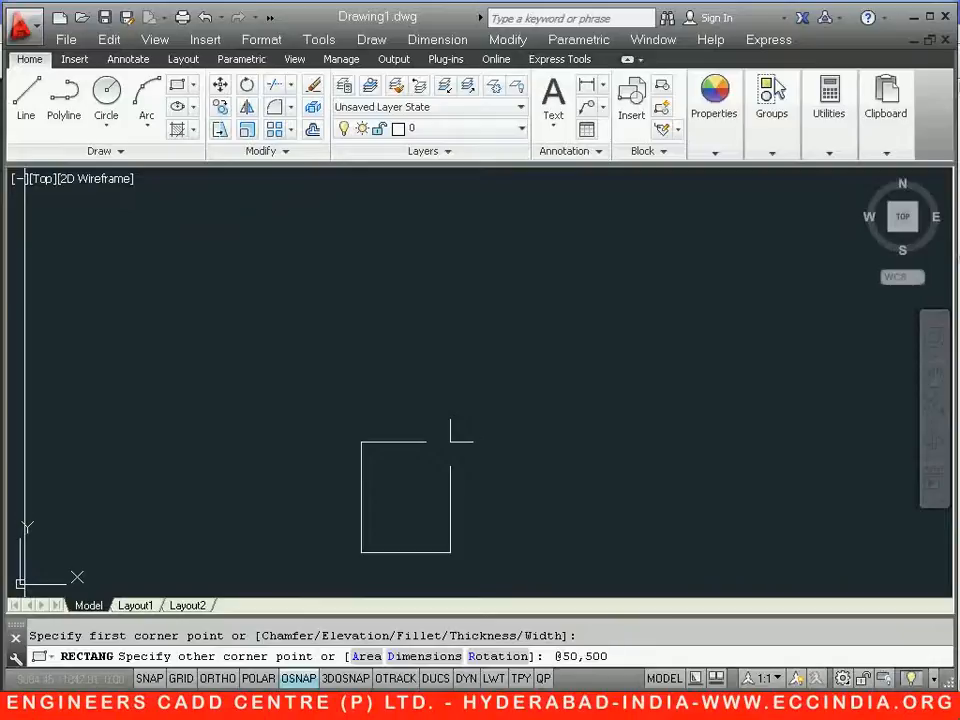
key("Return")
left_click(26, 95)
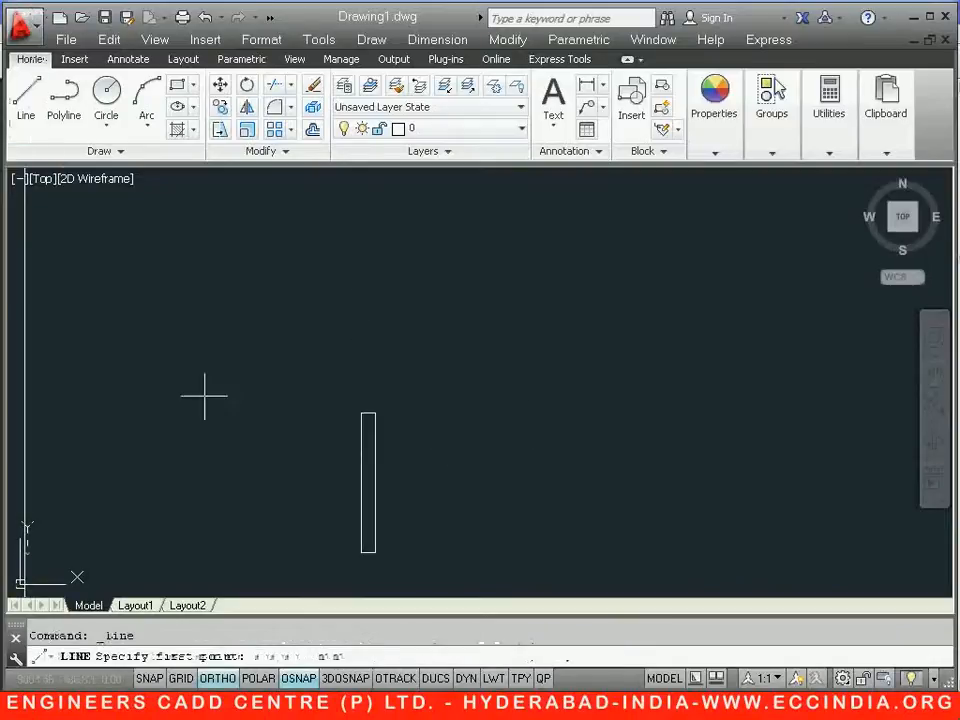
left_click(360, 553)
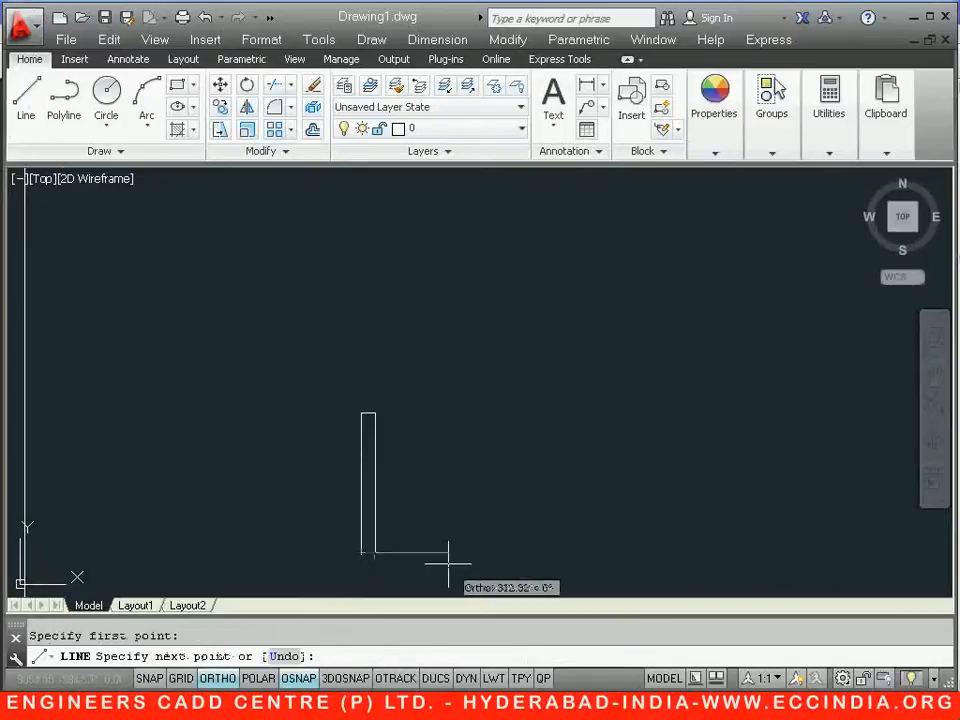
type("500")
key("Return")
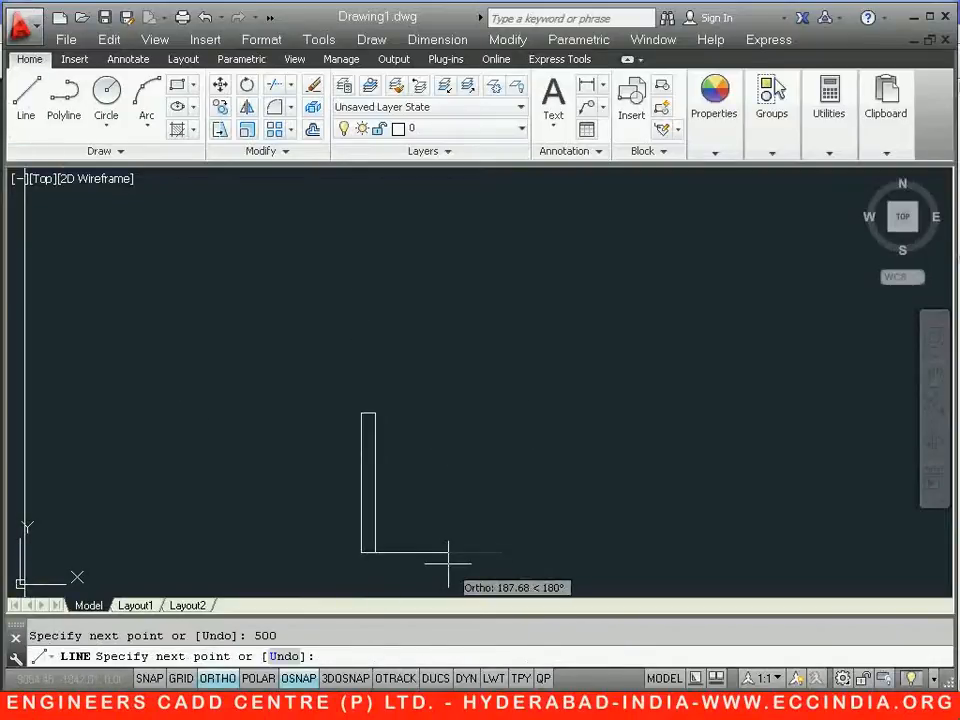
key("Escape")
- Draw the swing arc from the leaf's upper-left corner to the 500 line's east end, and erase that line
left_click(154, 113)
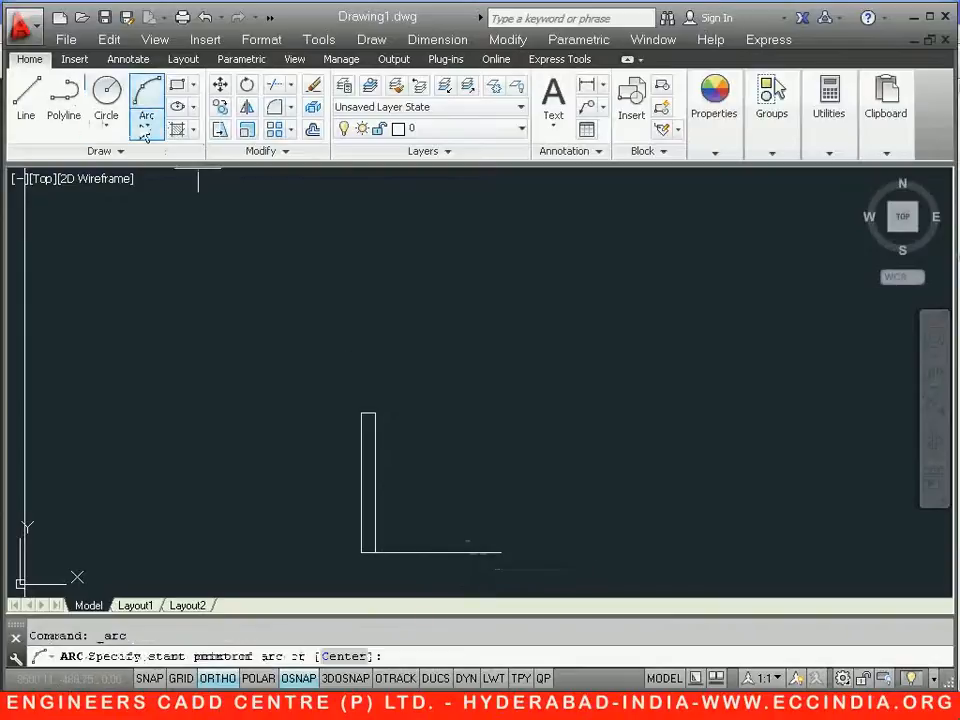
left_click(361, 412)
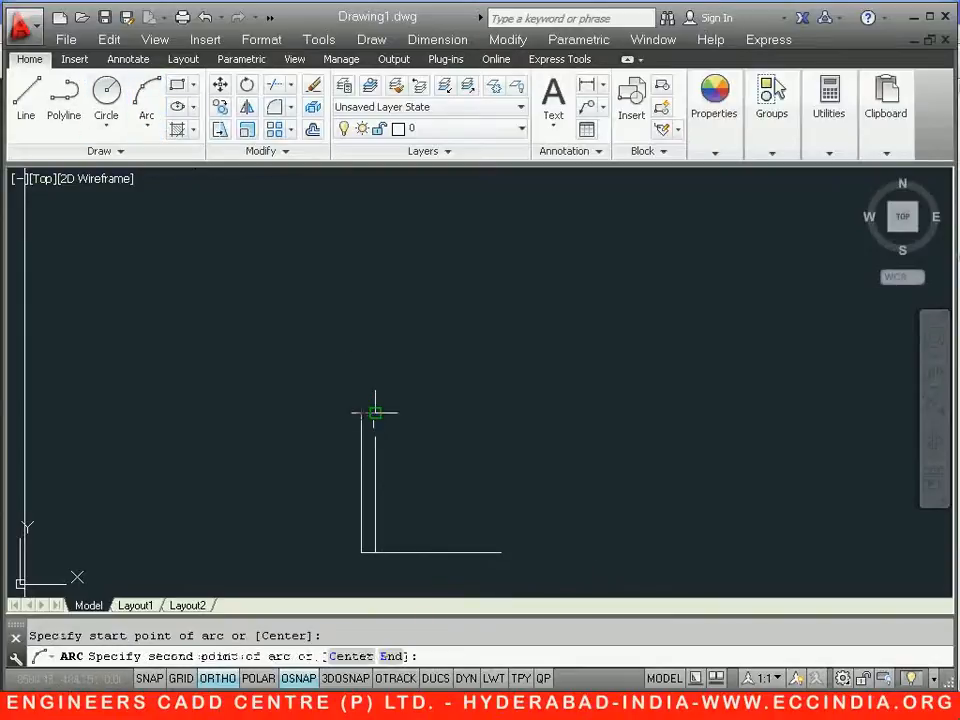
left_click(459, 453)
left_click(500, 552)
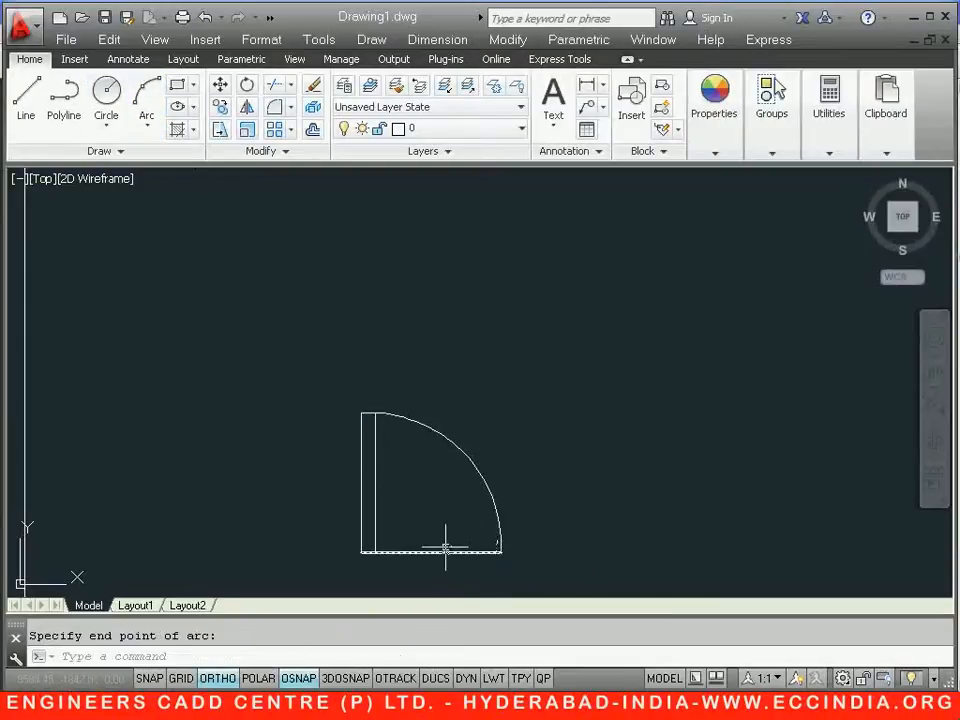
left_click(446, 548)
left_click(431, 559)
key("Delete")
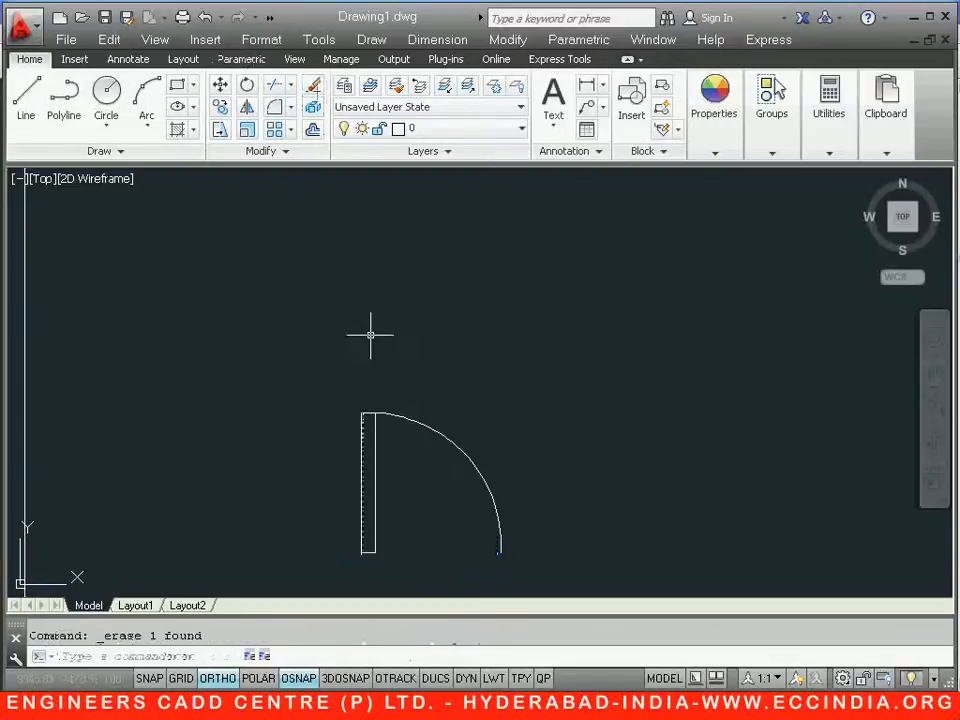
- Mirror the leaf and arc about a vertical line through the arc's lower end, keeping the source objects, to form a double door
left_click(370, 335)
left_click(349, 484)
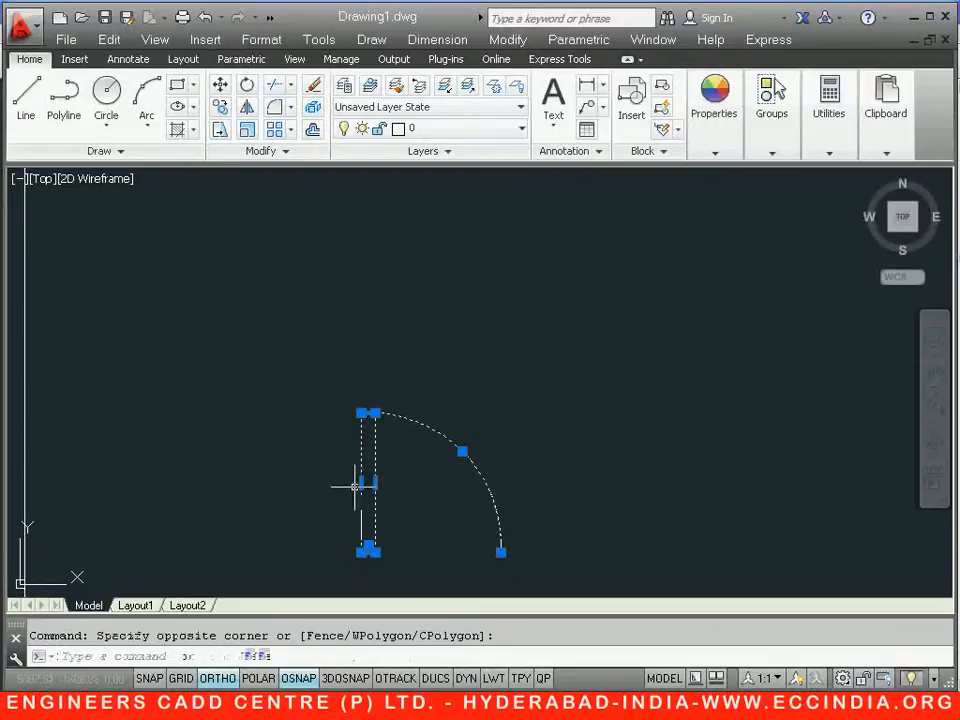
left_click(247, 107)
left_click(501, 551)
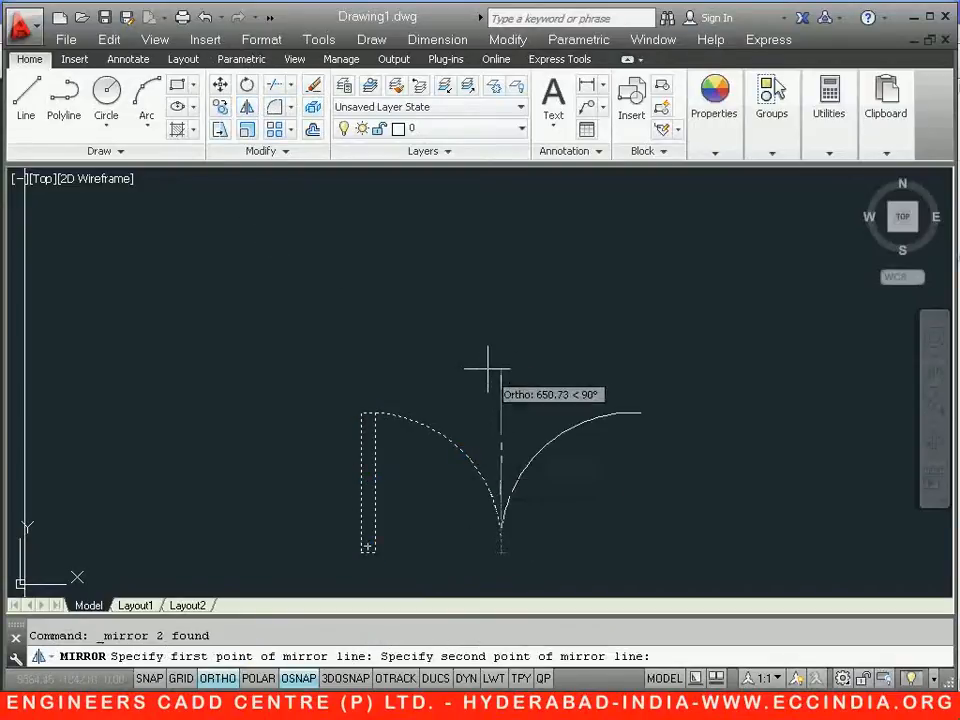
left_click(488, 359)
key("Return")
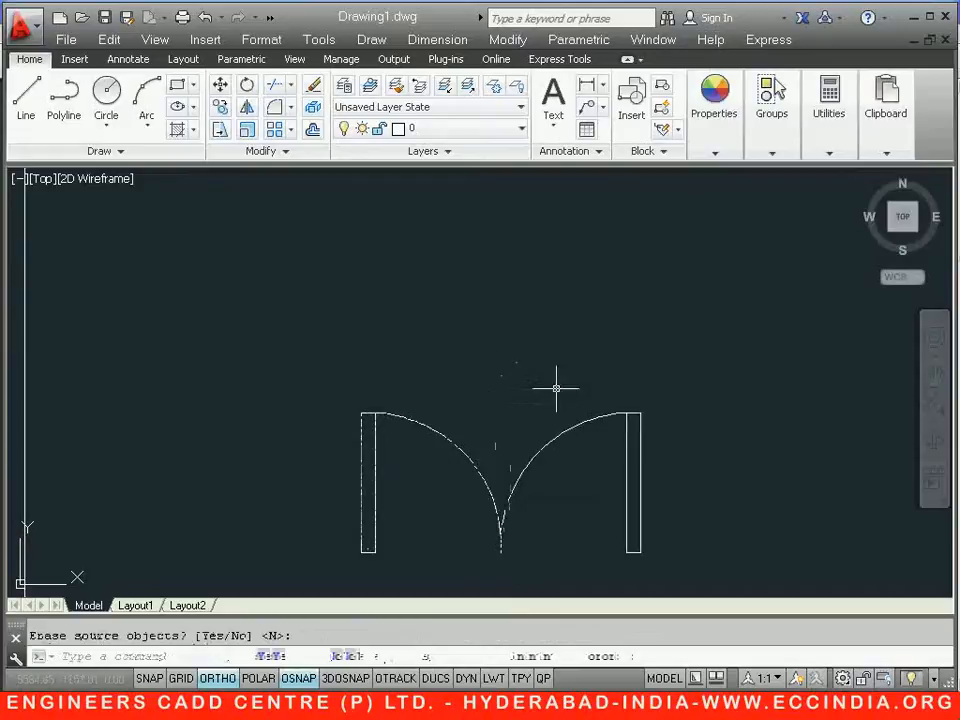
- Rotate the whole double door 90° counterclockwise about the west leaf's lower-left corner
left_click(714, 380)
left_click(330, 578)
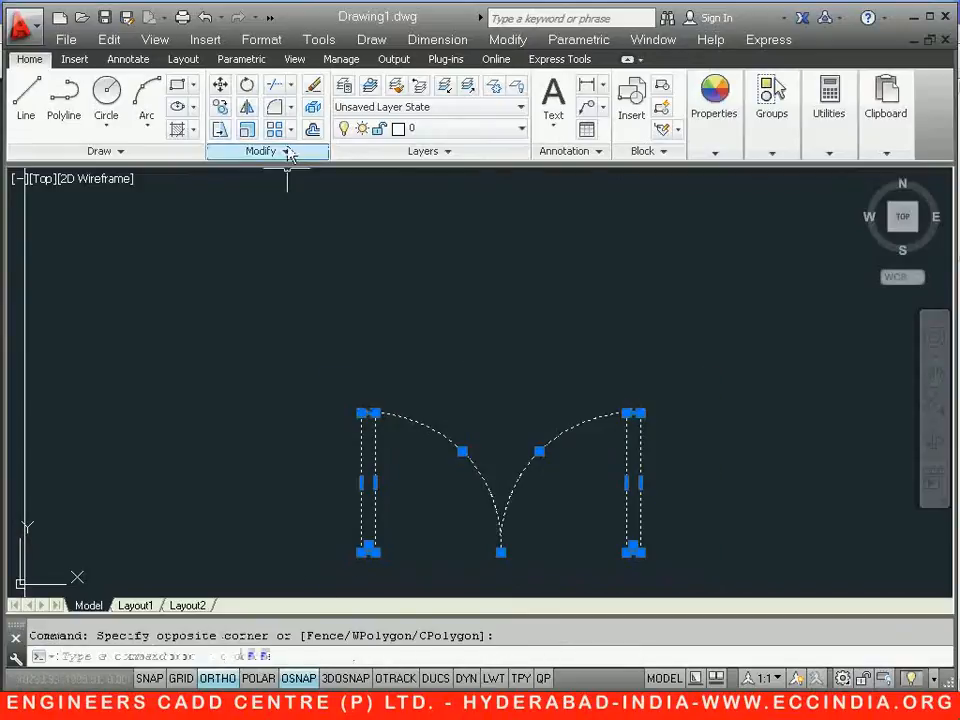
left_click(247, 84)
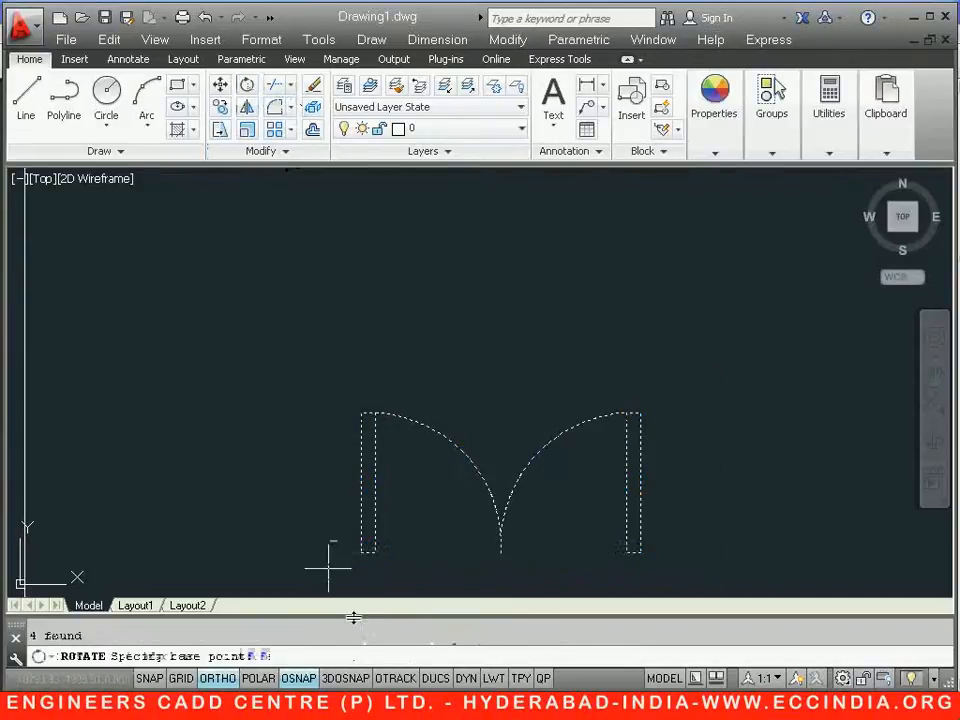
left_click(361, 551)
scroll(360, 375, "down", 6)
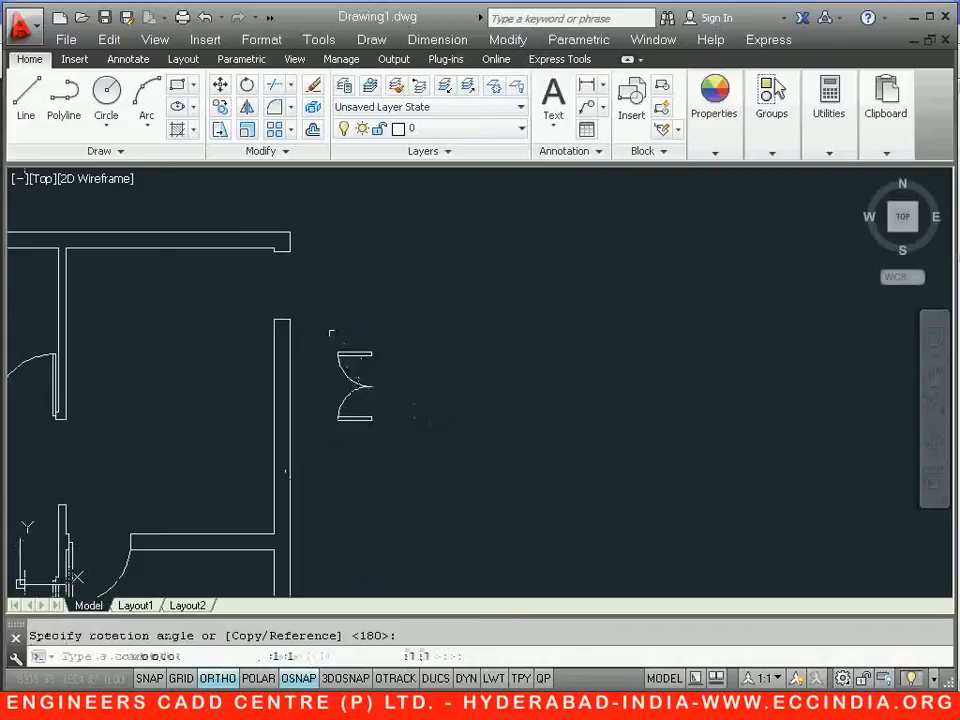
left_click(375, 370)
- Move the double door by its upper leaf's upper-right corner to the midpoint of the north jamb of the east wall's entrance opening
left_click(322, 326)
left_click(395, 447)
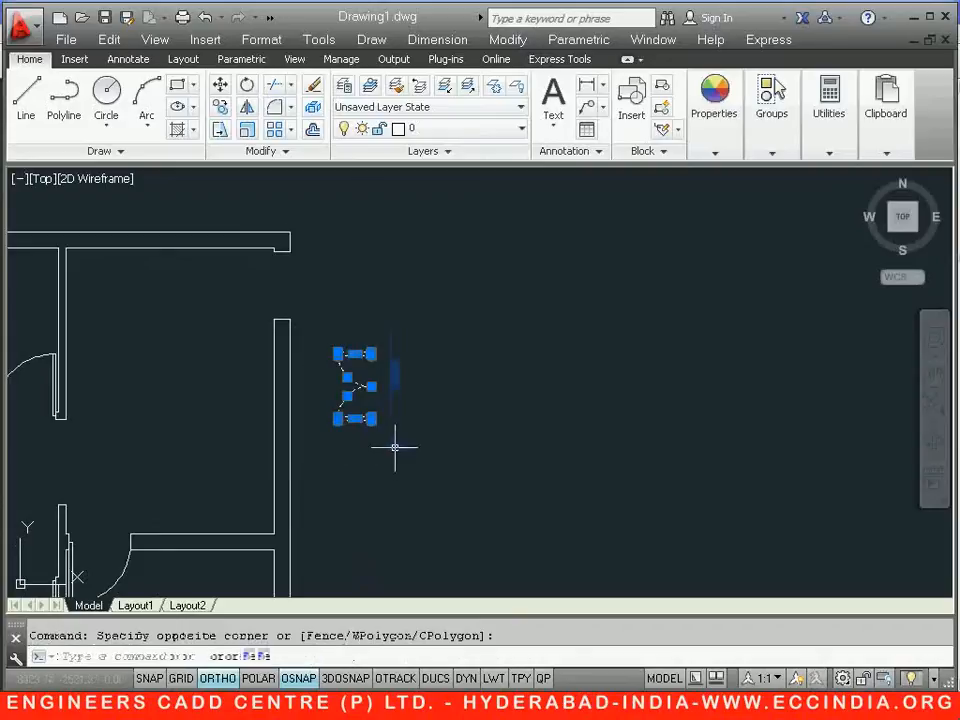
left_click(220, 84)
scroll(380, 340, "up", 3)
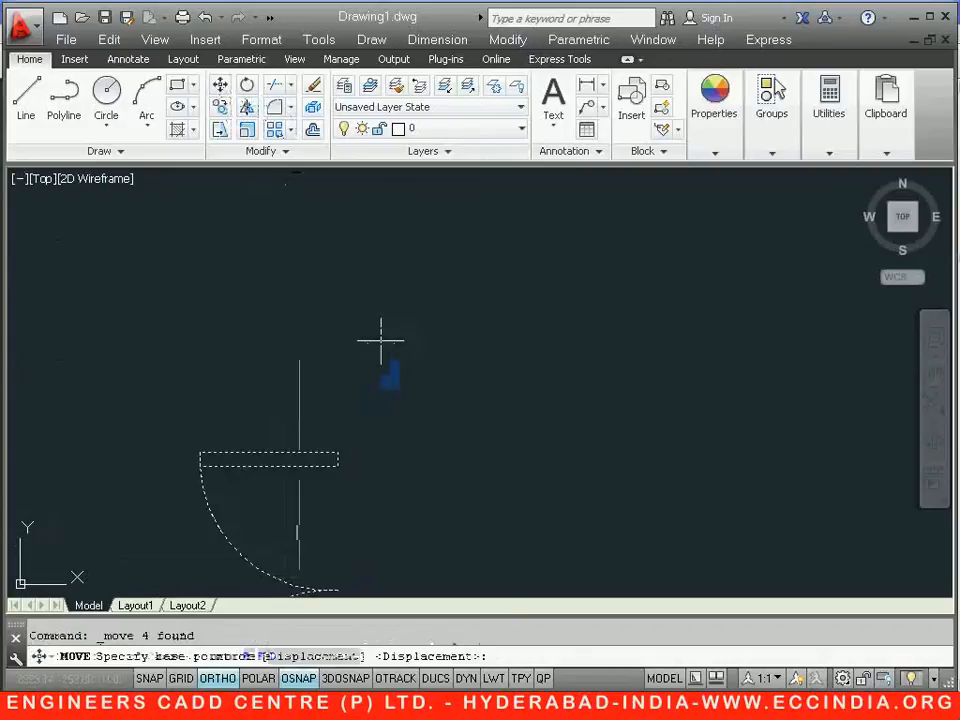
left_click(338, 458)
middle_click_drag(303, 381, 597, 515)
scroll(597, 515, "down", 1)
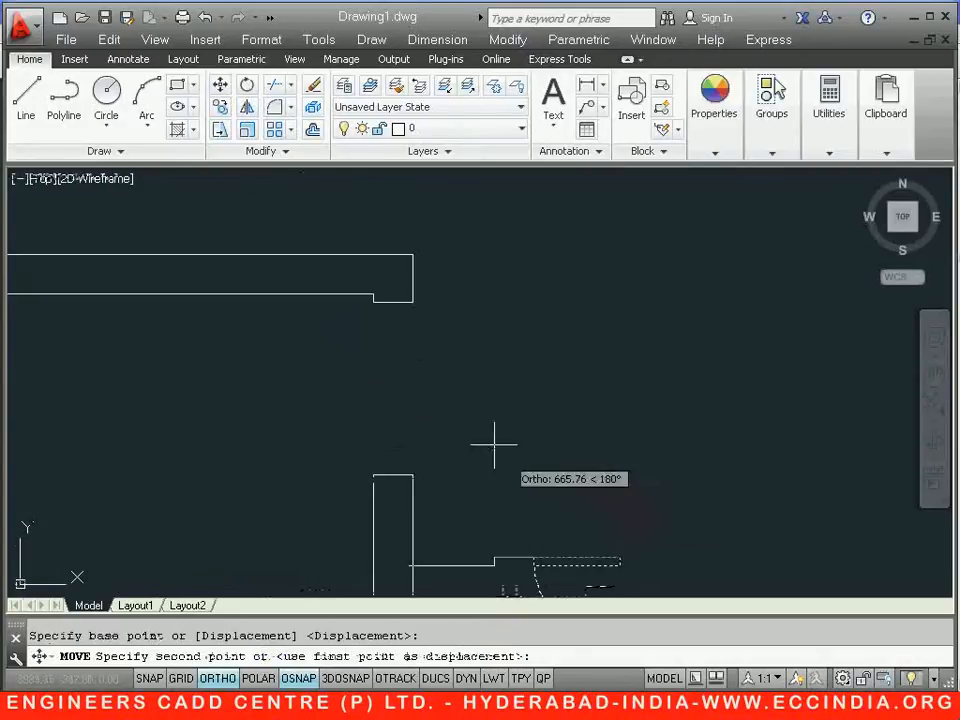
left_click(392, 303)
- Draw the bath door leaf as a 50 by 750 rectangle extending up and west from the midpoint of the opening's east jamb
scroll(455, 370, "down", 1)
scroll(455, 370, "down", 1)
middle_click_drag(476, 389, 505, 311)
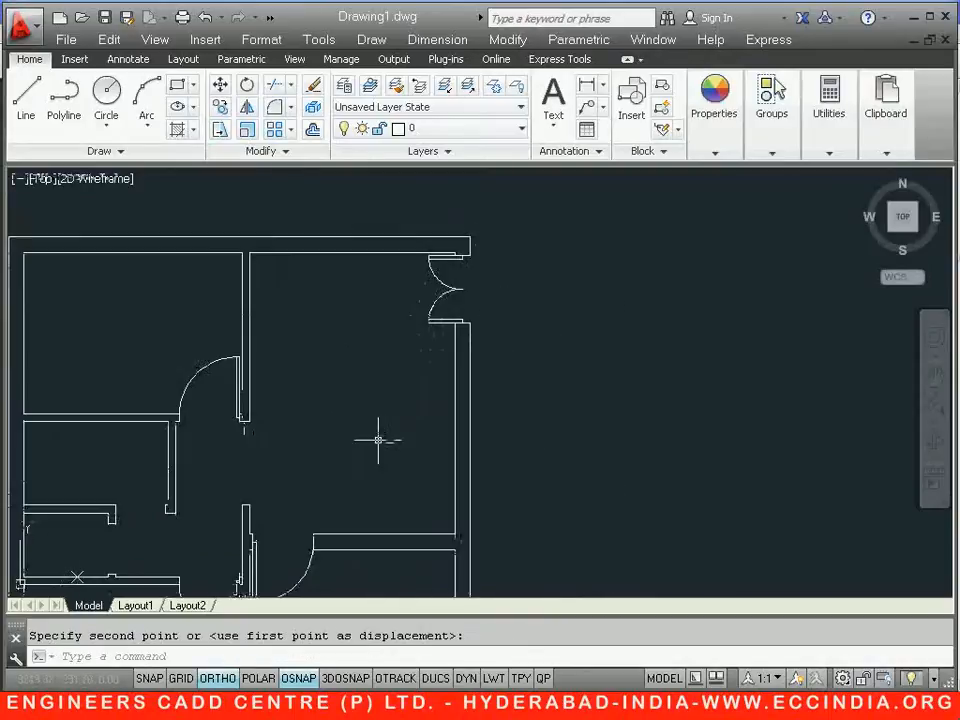
middle_click_drag(377, 440, 469, 354)
mouse_move(793, 450)
middle_mouse_down()
mouse_move(842, 379)
mouse_move(866, 372)
middle_mouse_up()
scroll(318, 383, "up", 3)
middle_click_drag(319, 363, 341, 504)
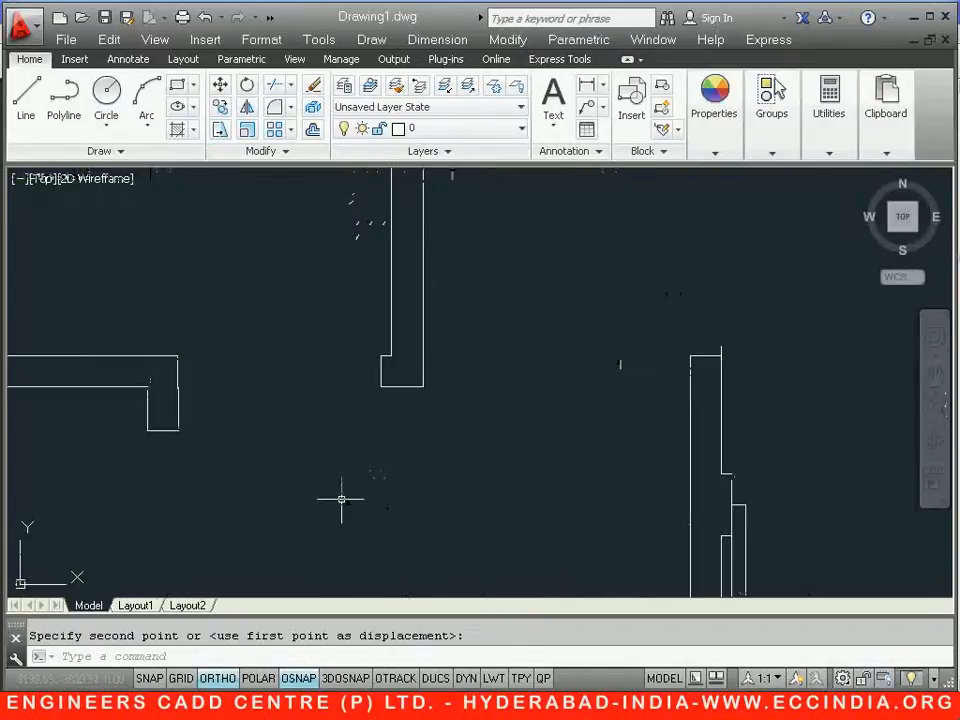
type("rec")
key("Return")
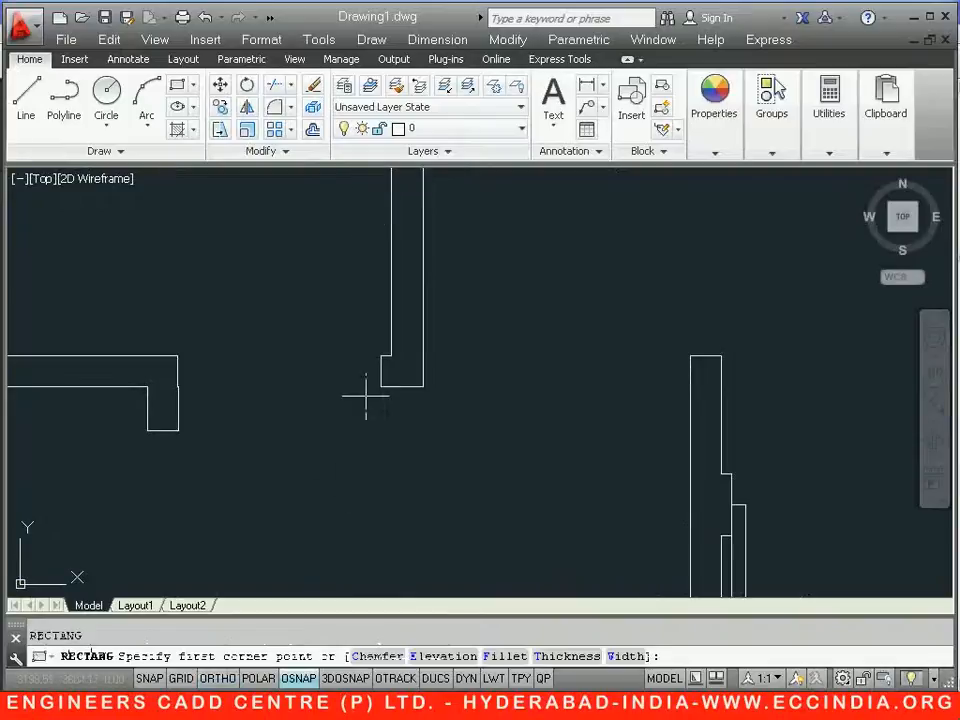
left_click(381, 373)
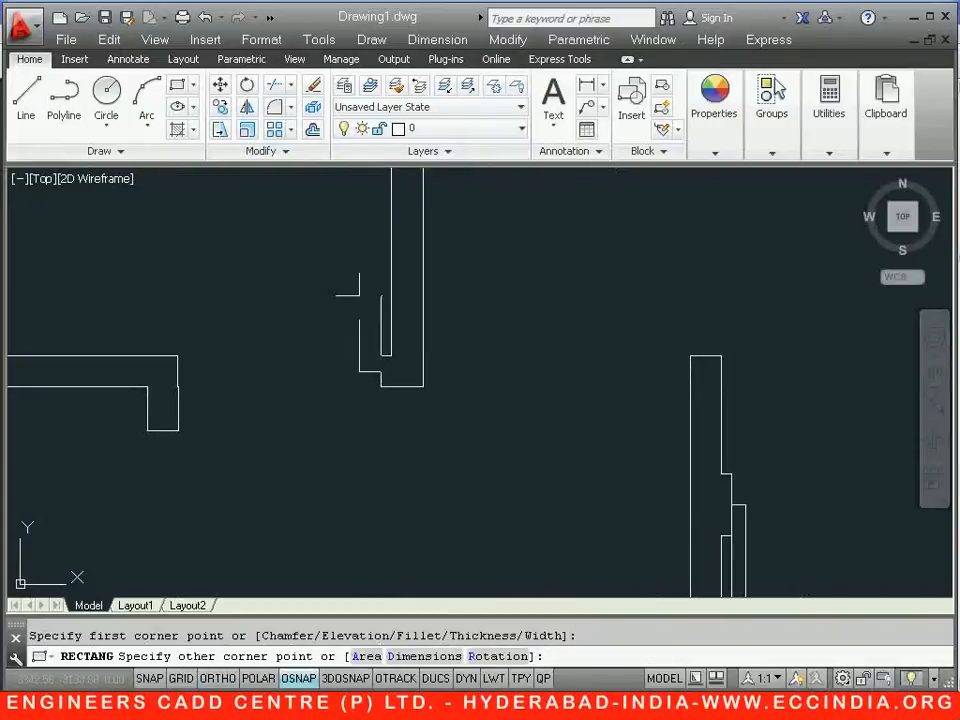
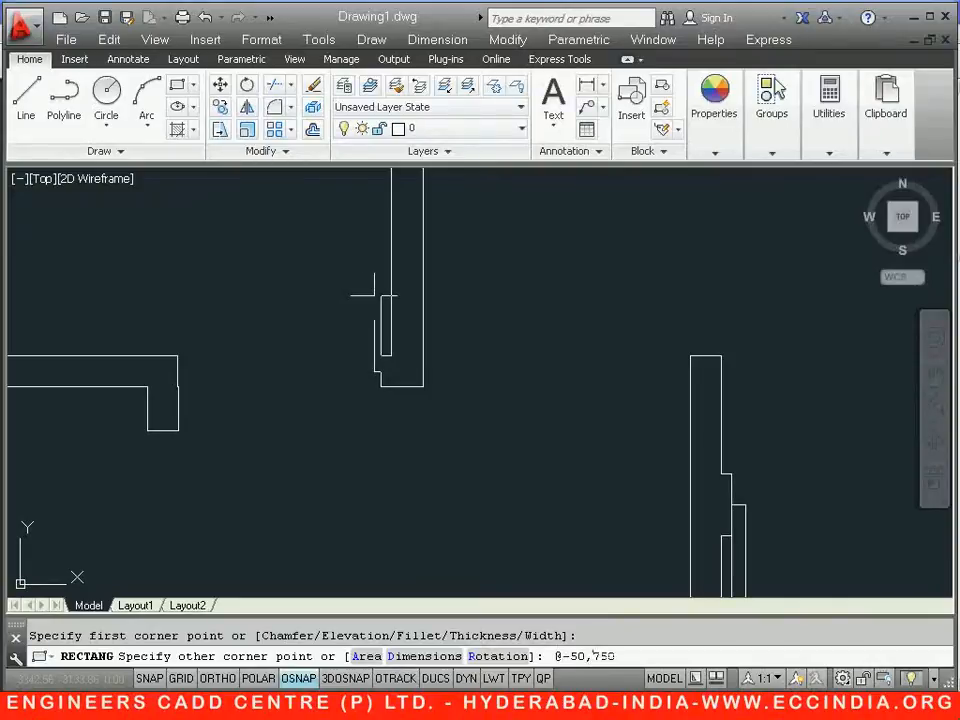
key("Return")
- Draw the bath door's swing arc from the leaf's upper-right corner through its upper-left corner to the opening's west jamb
scroll(311, 246, "down", 3)
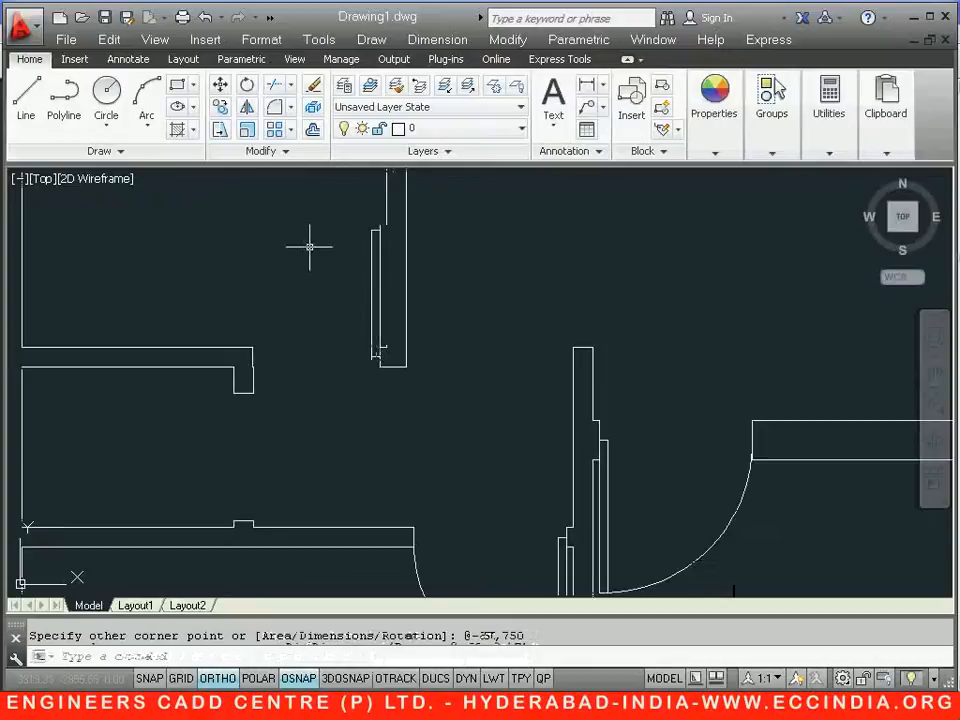
left_click(145, 100)
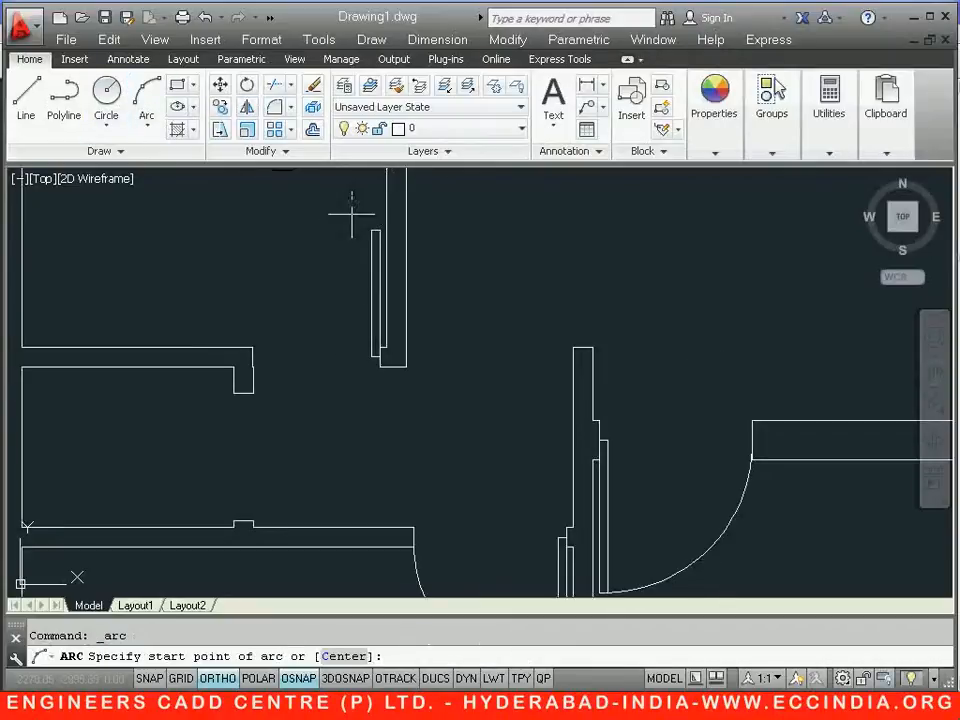
scroll(380, 245, "up", 5)
left_click(415, 277)
left_click(381, 273)
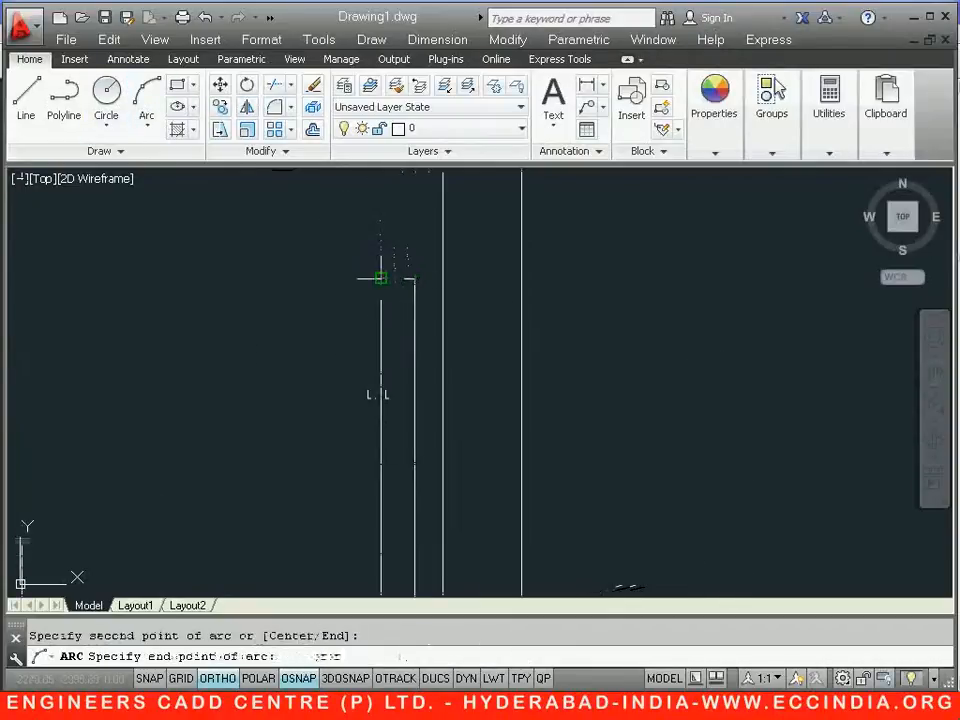
scroll(321, 392, "down", 5)
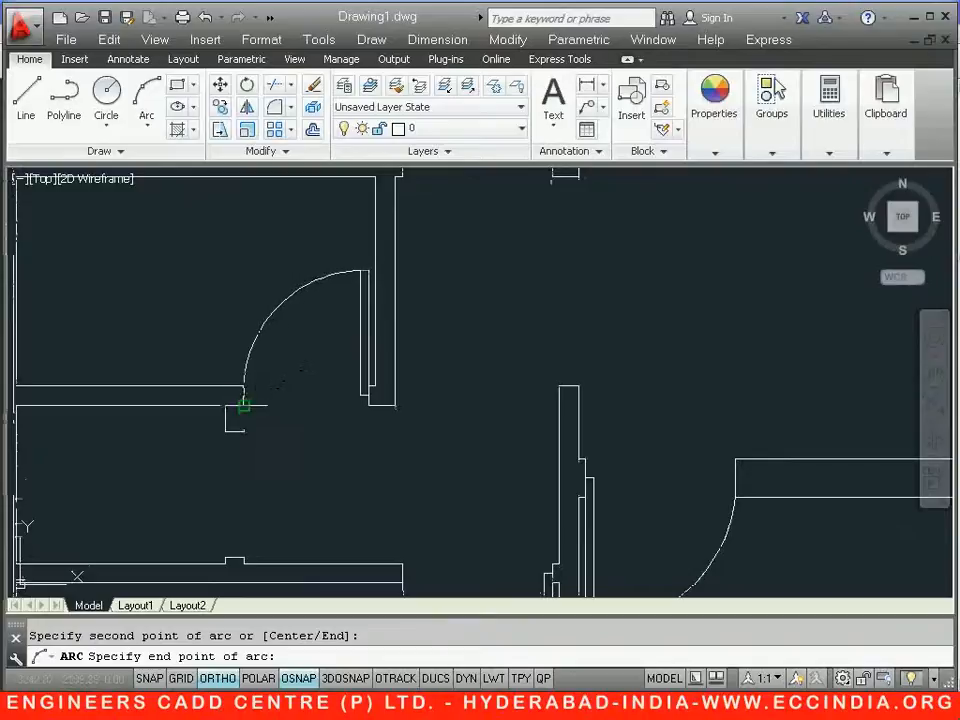
left_click(246, 386)
- Draw the WC door leaf as a 750 by 50 rectangle extending west and up from the midpoint of the opening's south jamb
mouse_move(311, 418)
middle_mouse_down()
mouse_move(357, 364)
mouse_move(403, 385)
middle_mouse_up()
scroll(357, 364, "down", 2)
left_click(177, 85)
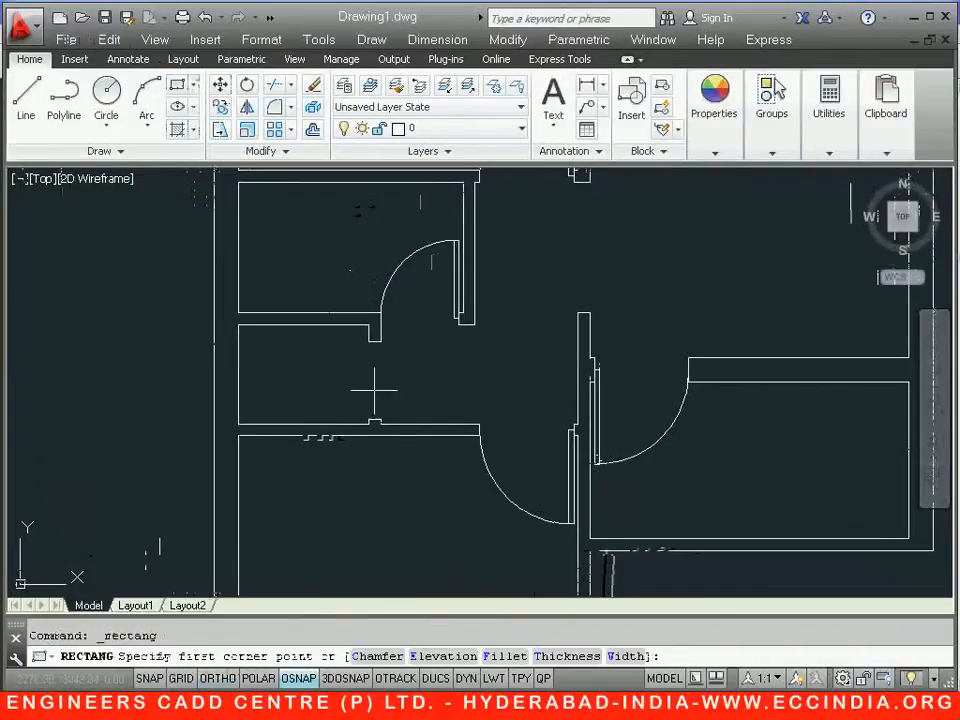
scroll(400, 343, "up", 8)
left_click(344, 298)
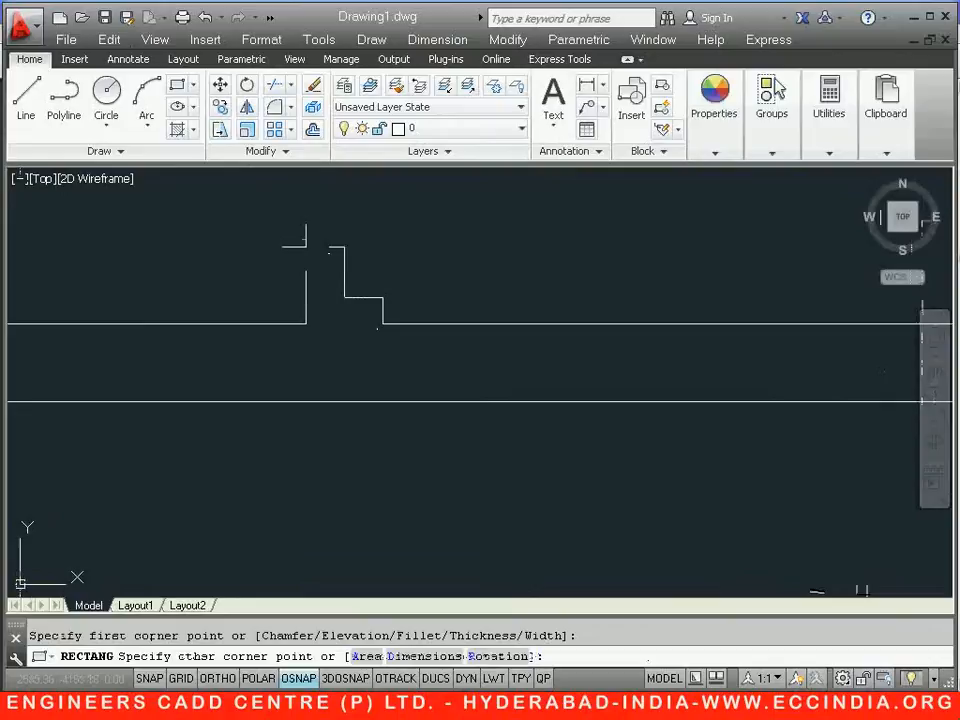
type("@-750,50")
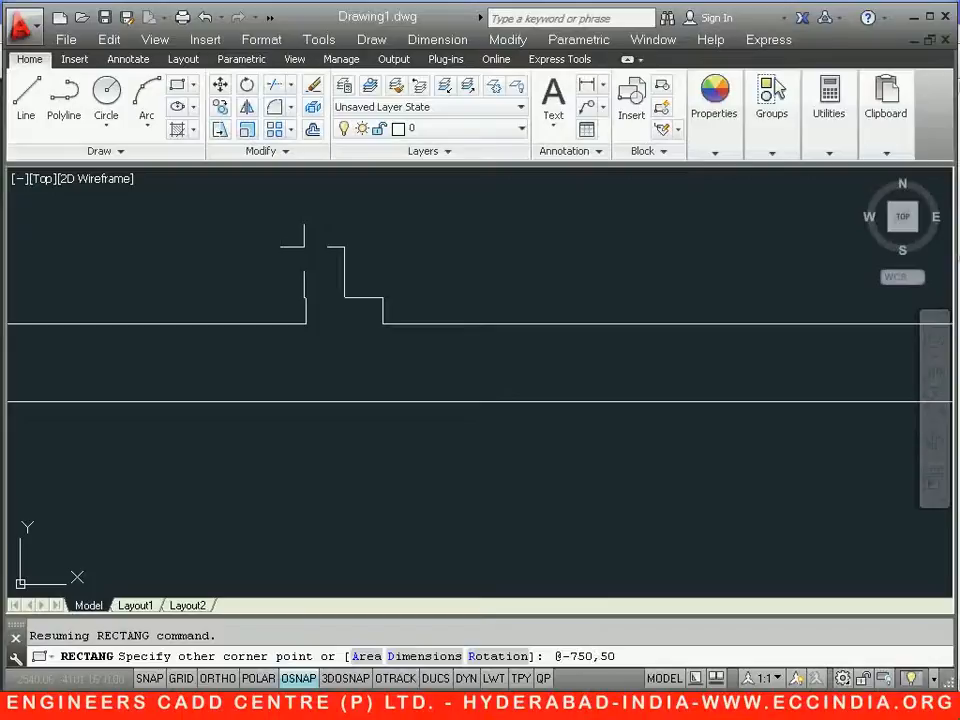
key("Return")
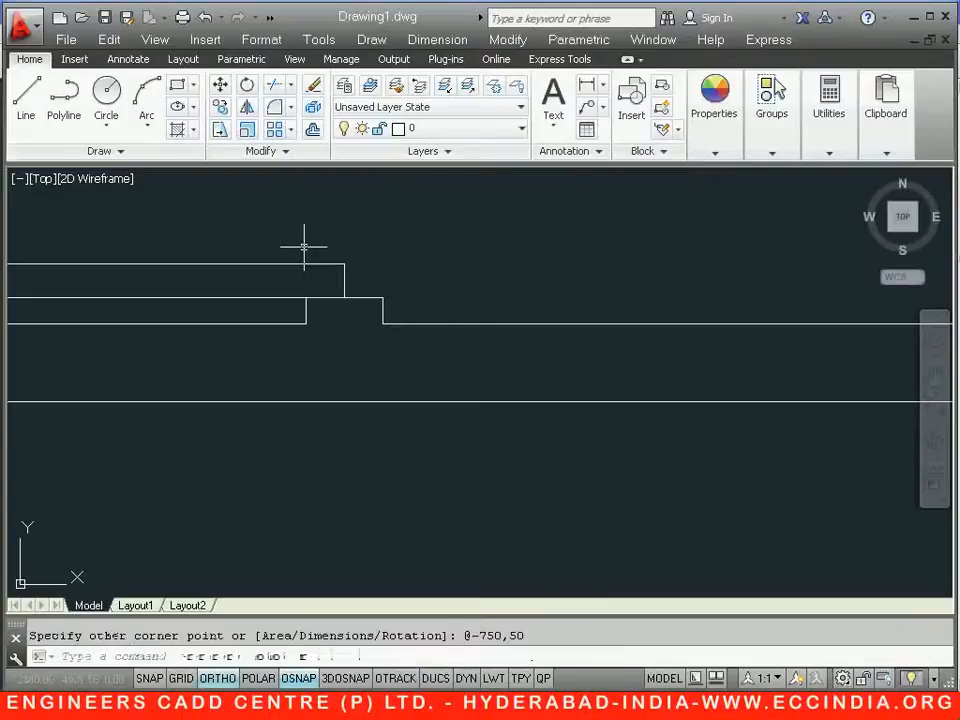
- Draw the WC door's swing arc from the leaf's lower-left corner through its upper-left corner to the north jamb's midpoint
scroll(425, 435, "down", 5)
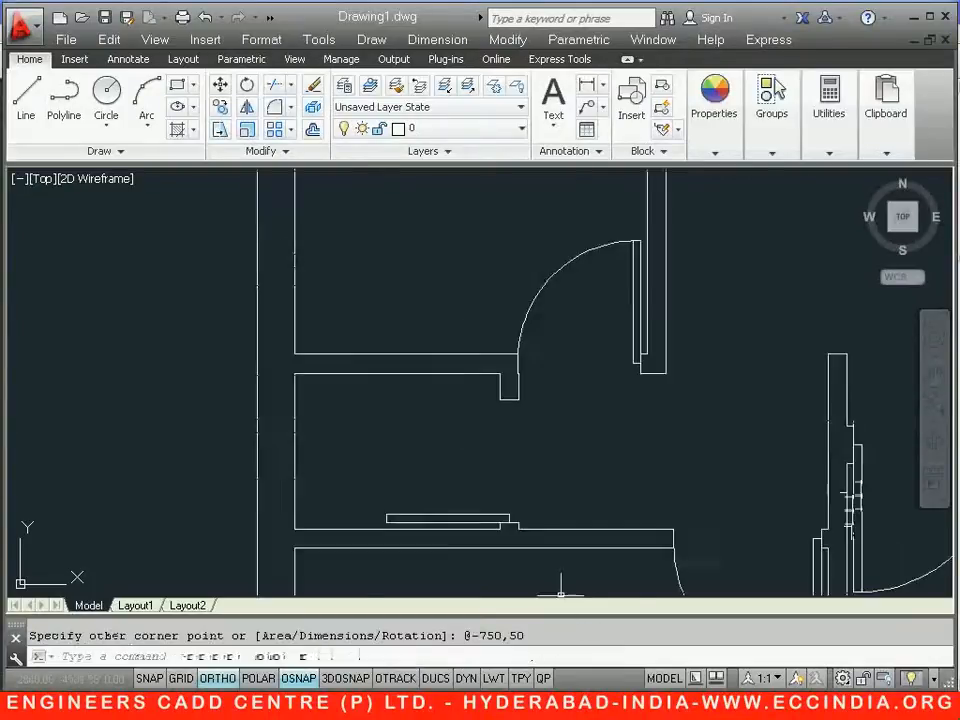
left_click(146, 92)
scroll(386, 536, "up", 4)
scroll(596, 583, "up", 2)
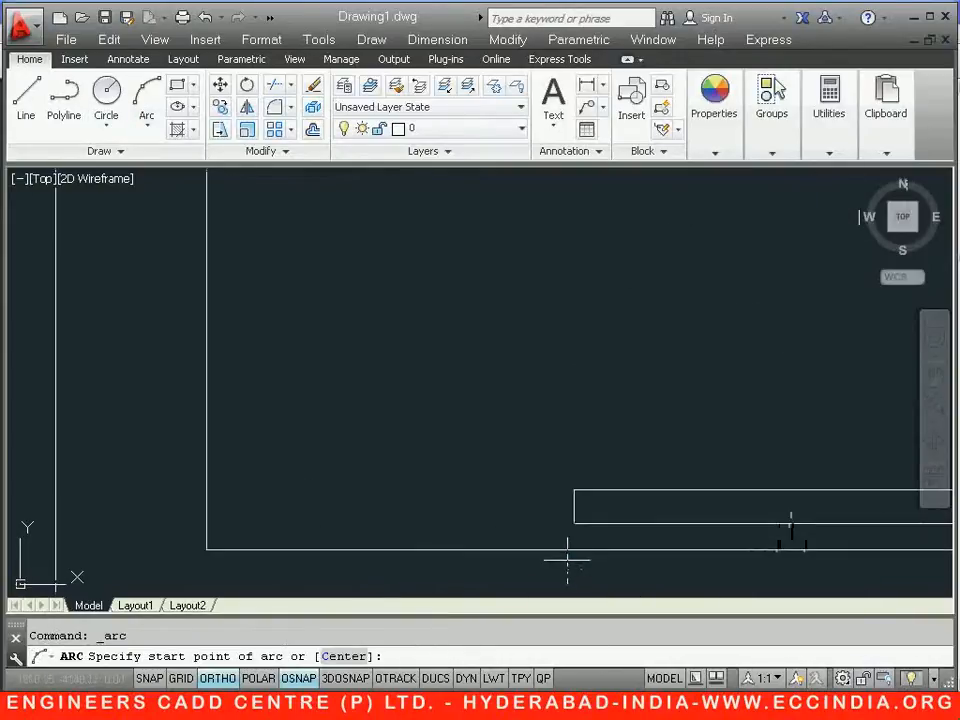
left_click(574, 521)
left_click(574, 490)
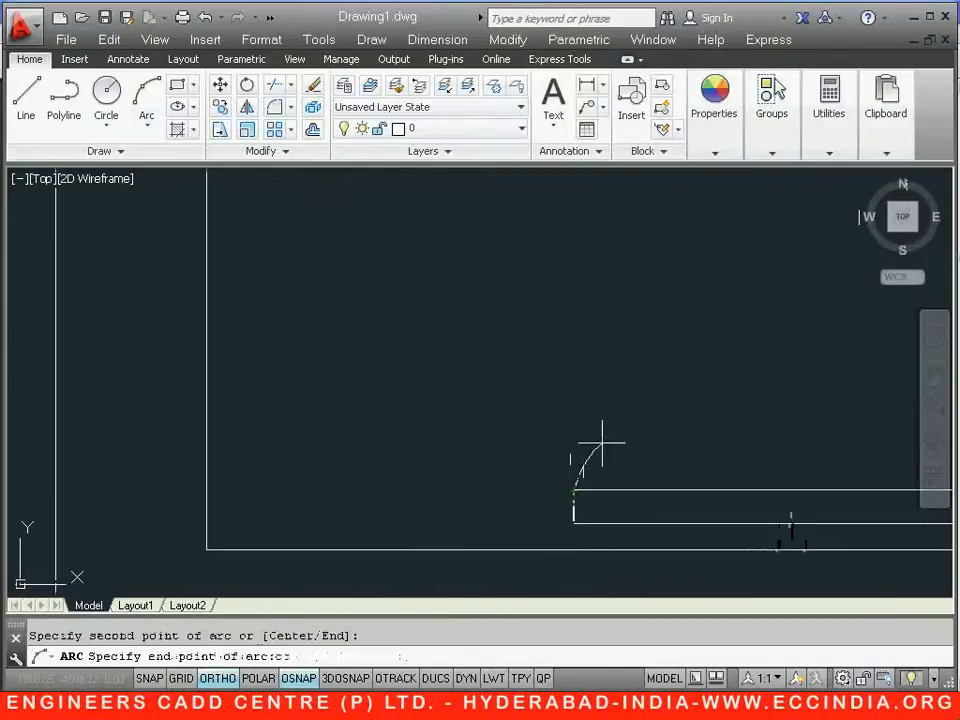
scroll(672, 390, "down", 4)
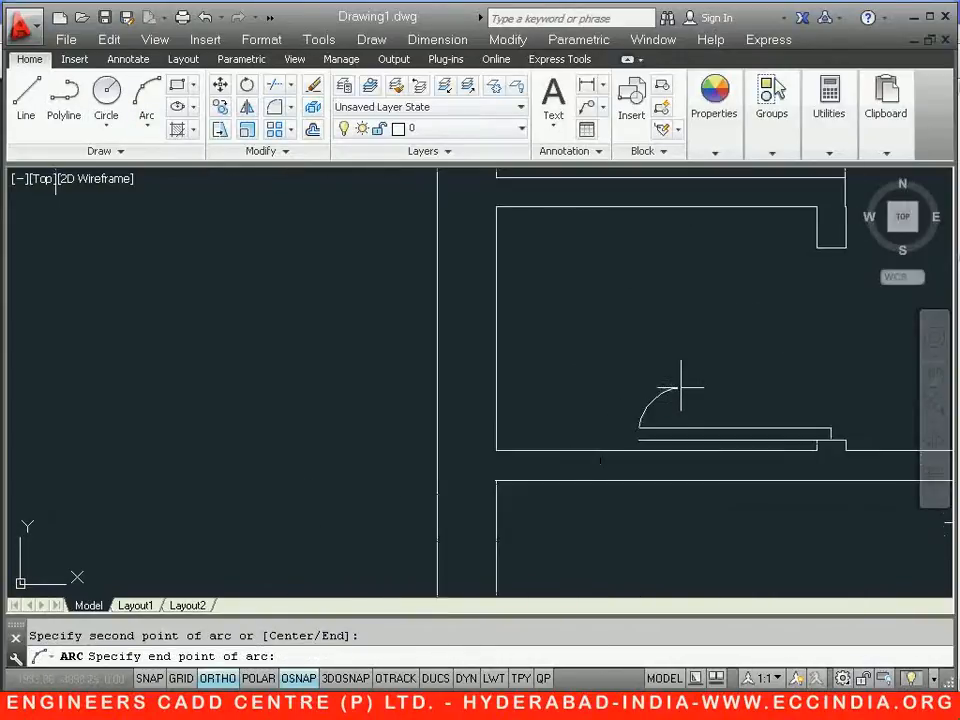
left_click(831, 248)
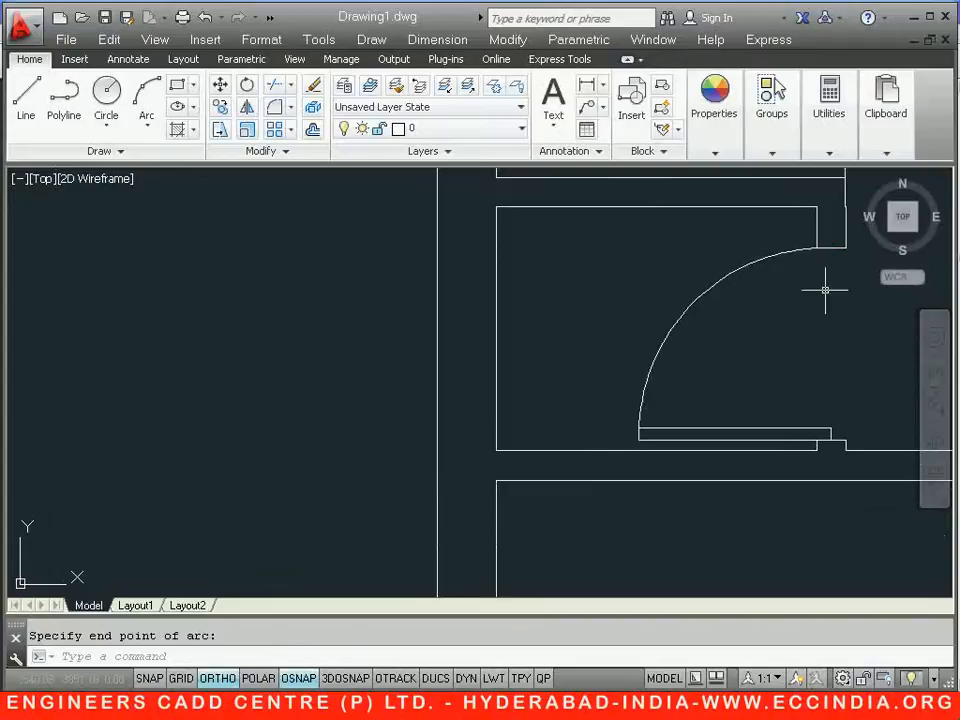
- Check the window sizes in the workbook PDF, and draw a 1400 by 230 rectangle in the empty space east of the plan
middle_click_drag(823, 289, 414, 322)
scroll(540, 306, "down", 3)
scroll(415, 323, "down", 2)
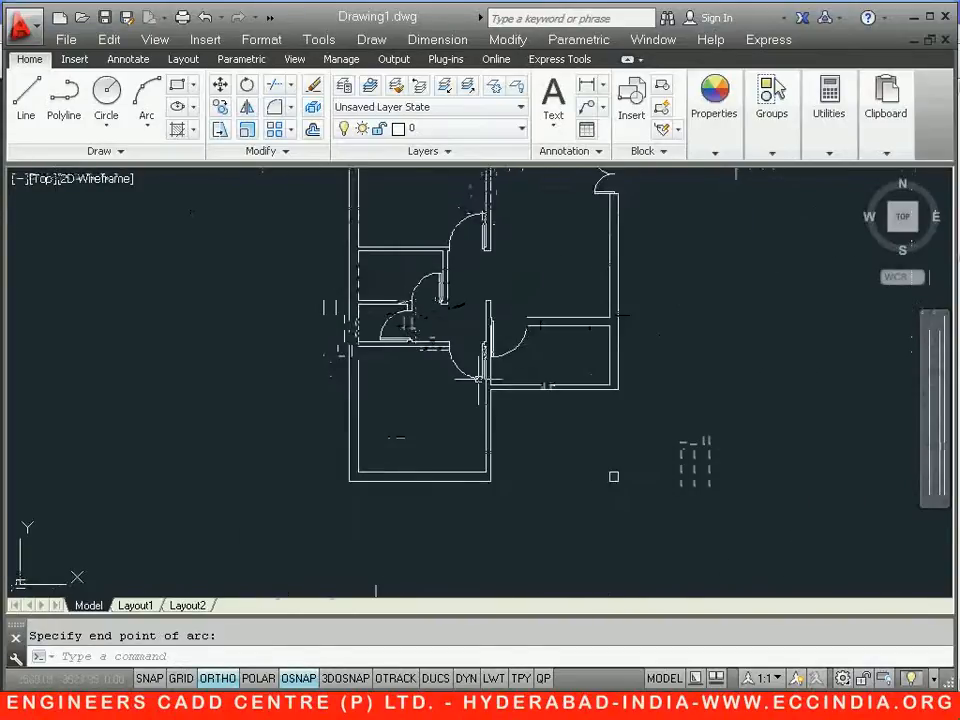
middle_click_drag(501, 403, 394, 493)
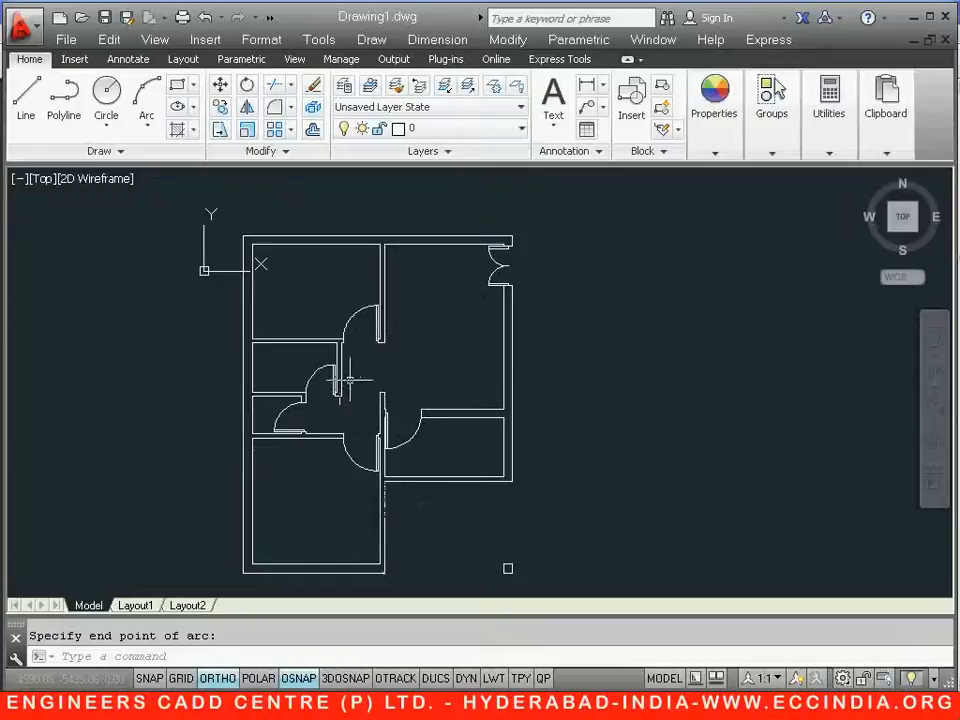
left_click(336, 704)
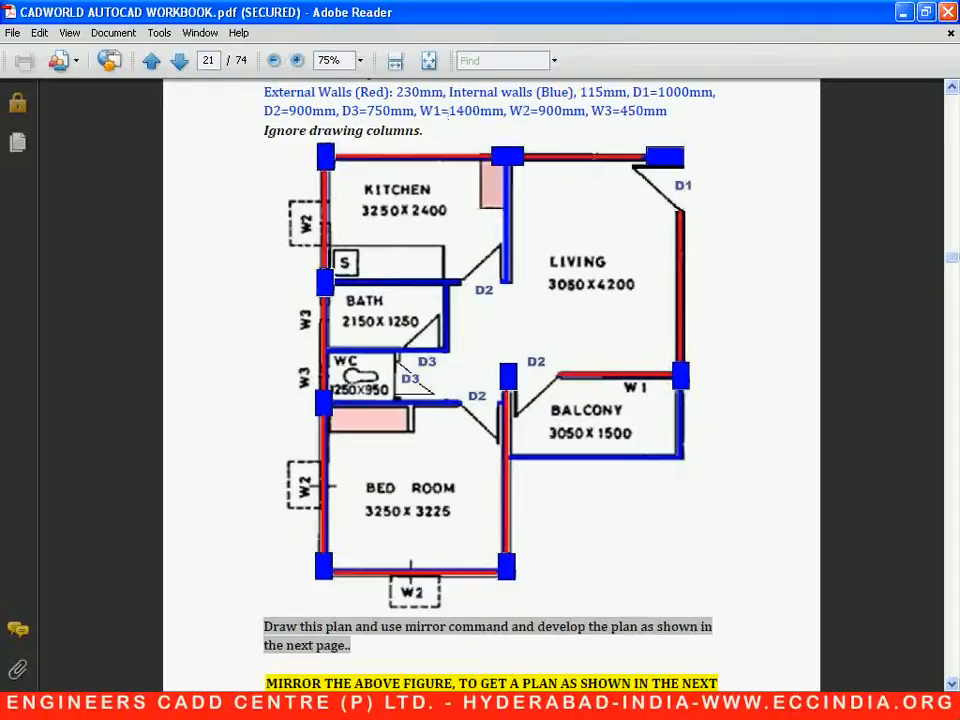
key("alt+Tab")
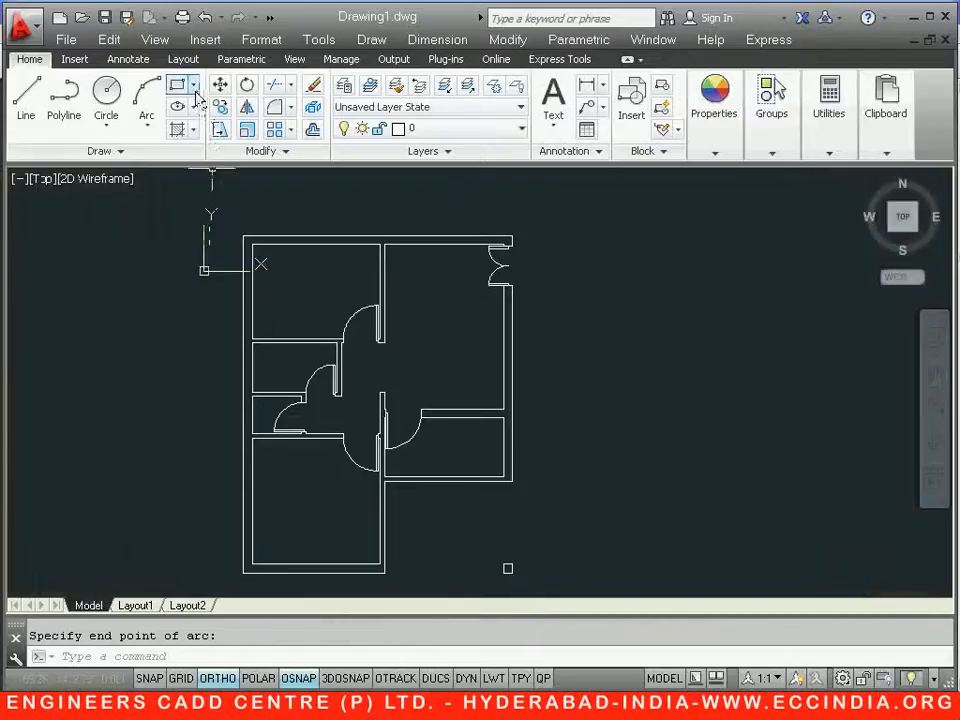
left_click(178, 88)
left_click(639, 514)
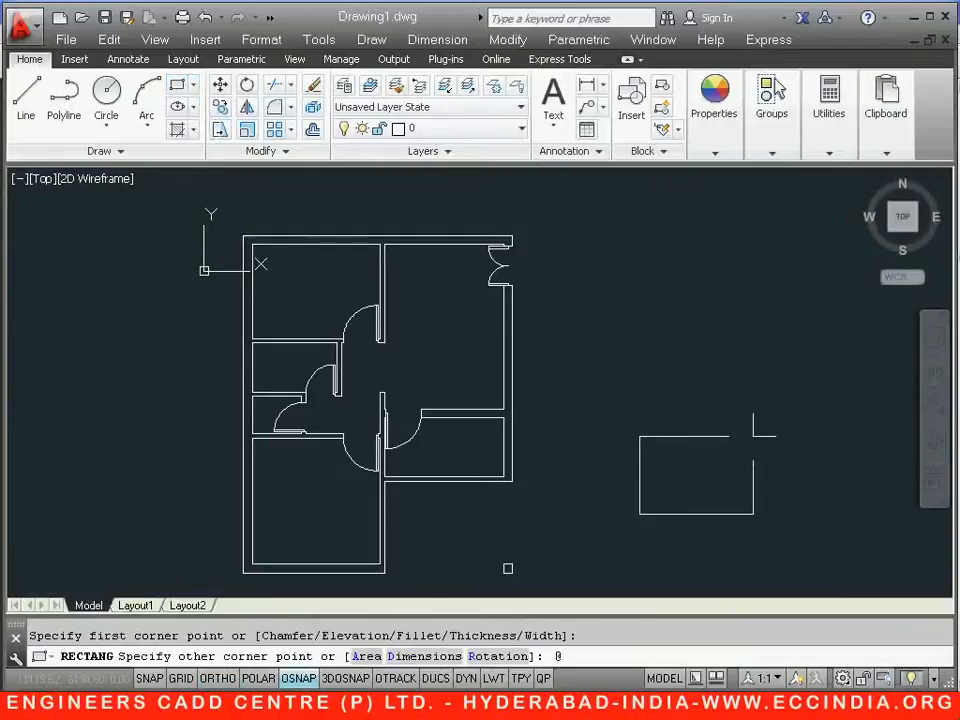
type("@1400,230")
key("Return")
key("F8")
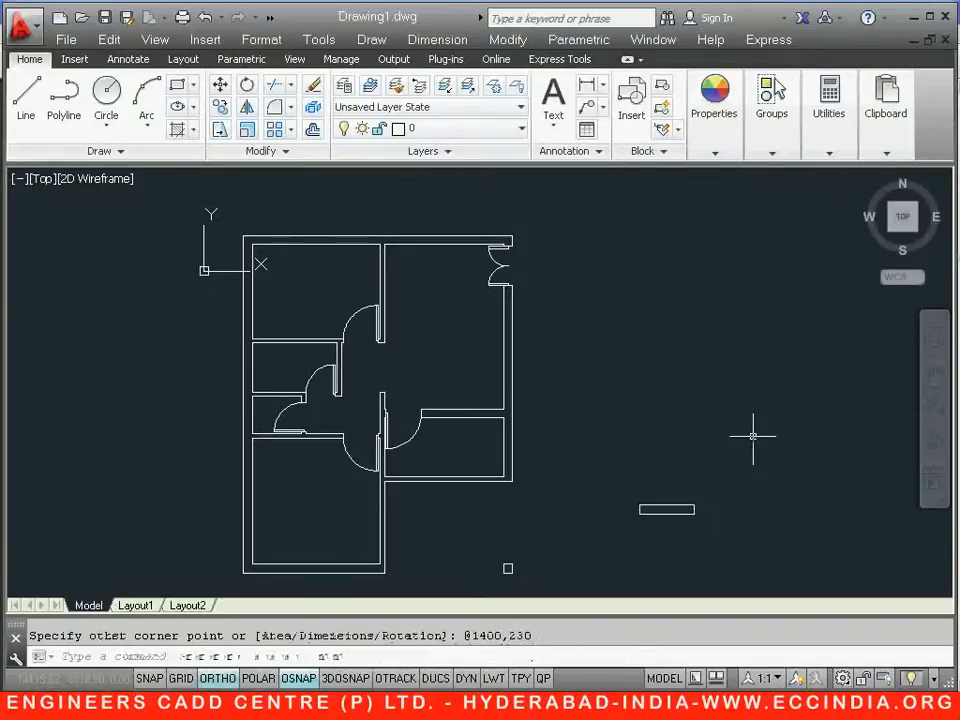
- Offset the 1400 by 230 window rectangle inward by 50
scroll(690, 550, "up", 8)
scroll(586, 460, "down", 2)
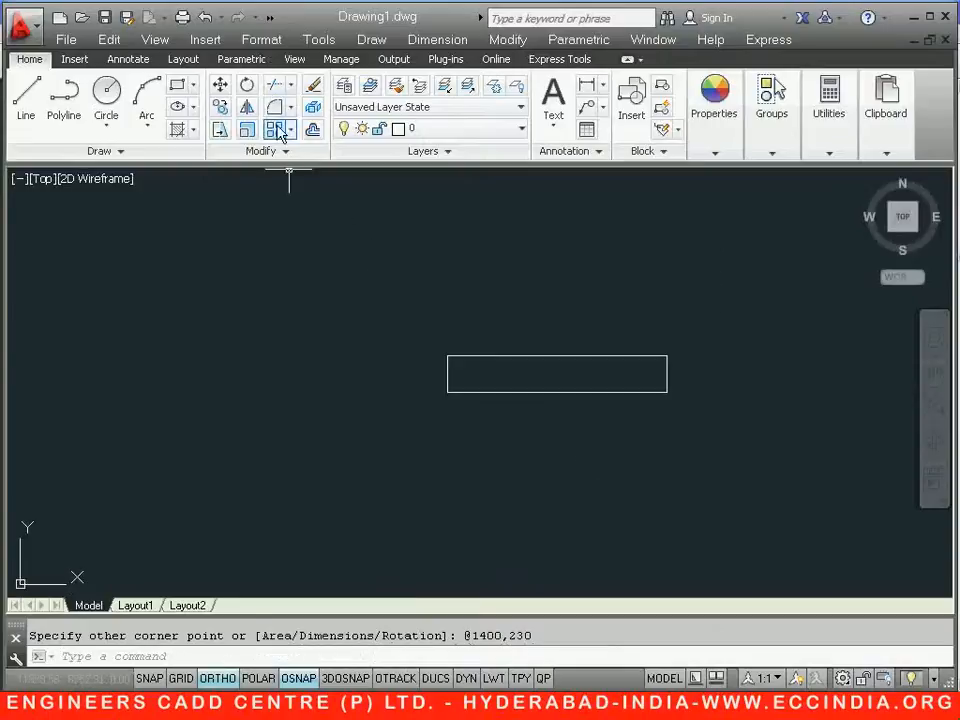
left_click(313, 129)
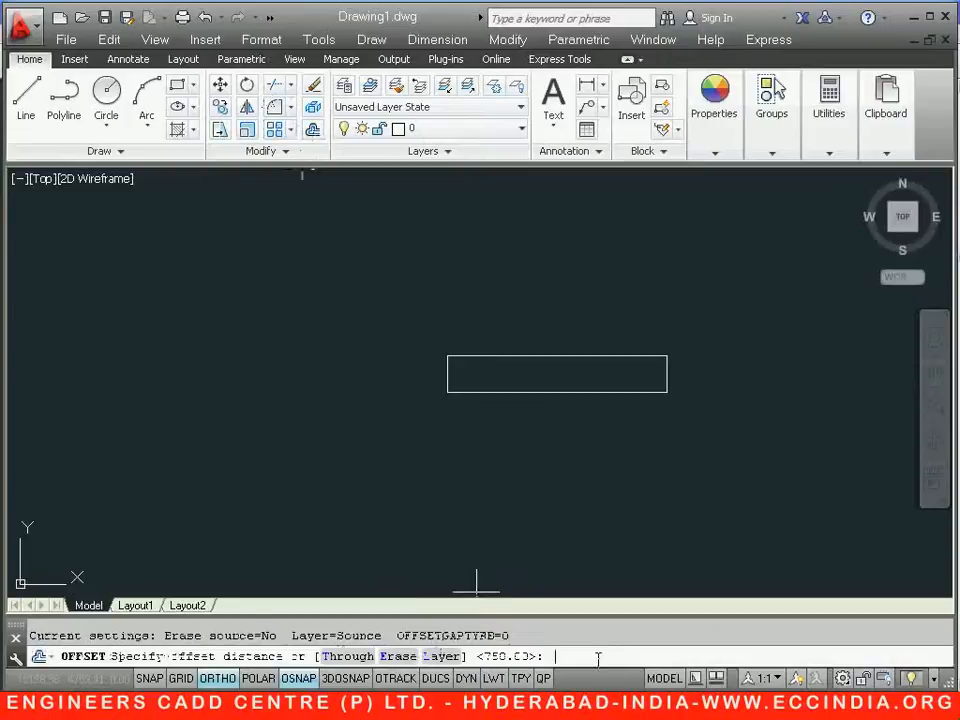
type("50")
key("Return")
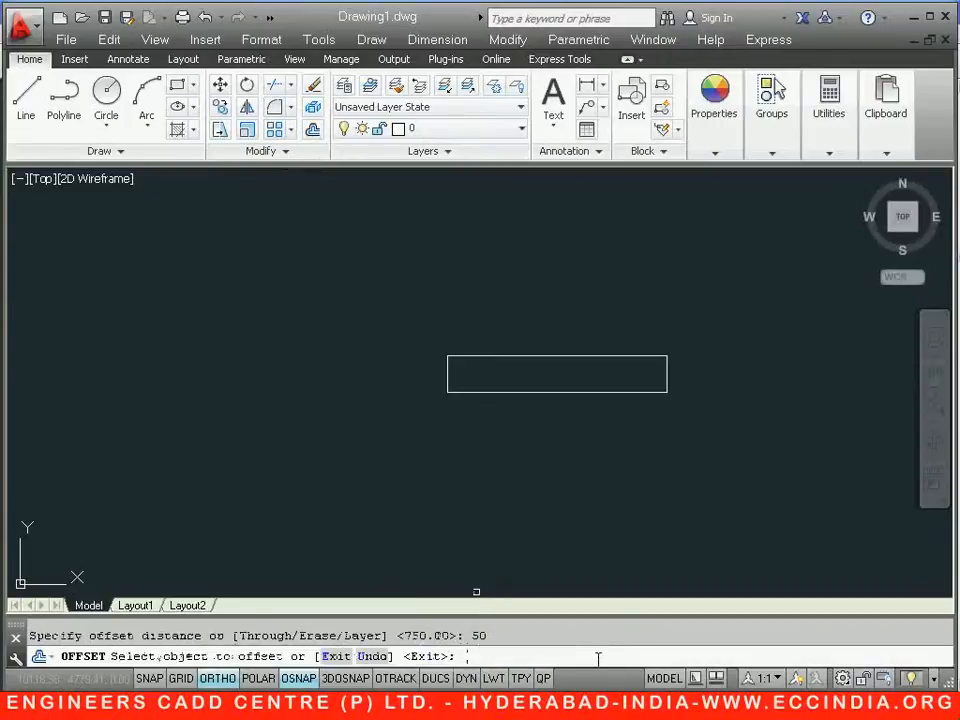
left_click(580, 356)
left_click(584, 375)
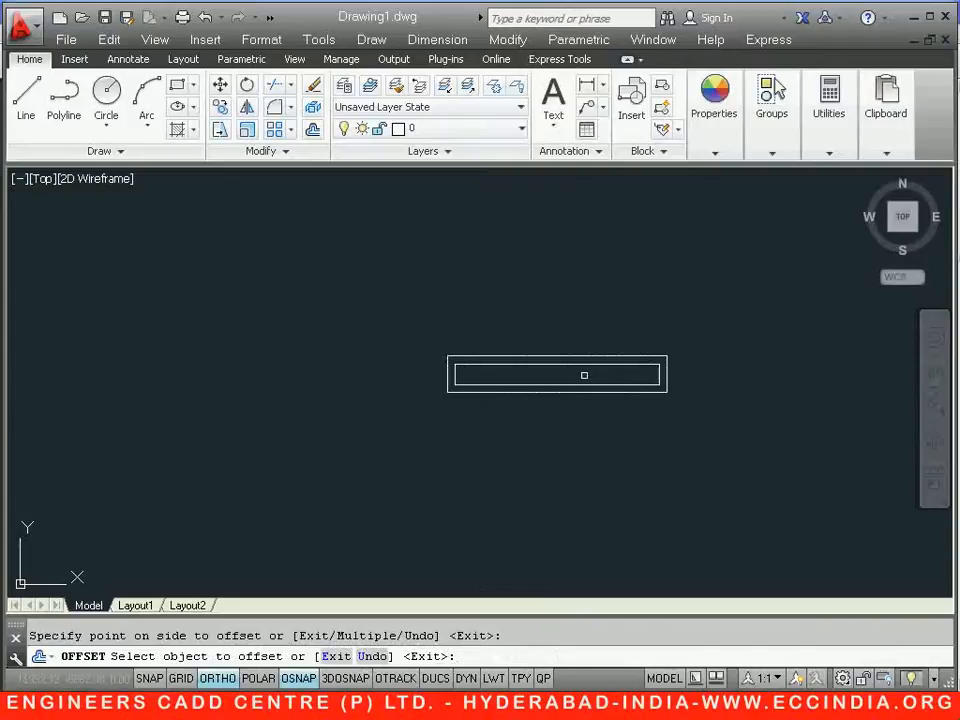
right_click(584, 375)
left_click(612, 389)
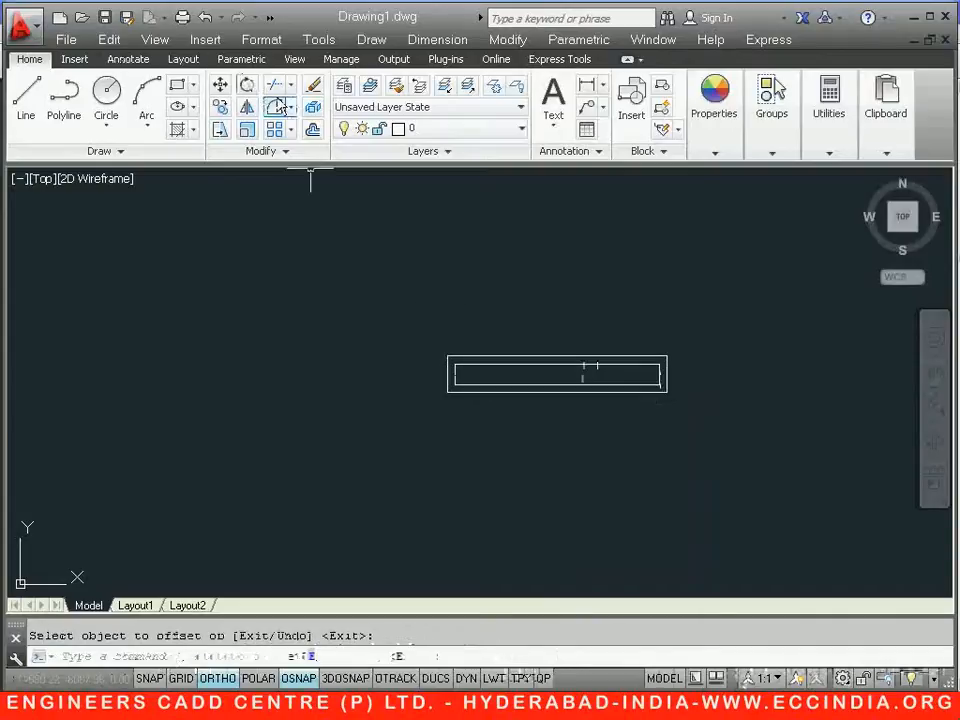
- Explode the inner rectangle of the window into separate lines
left_click(310, 110)
left_click(527, 364)
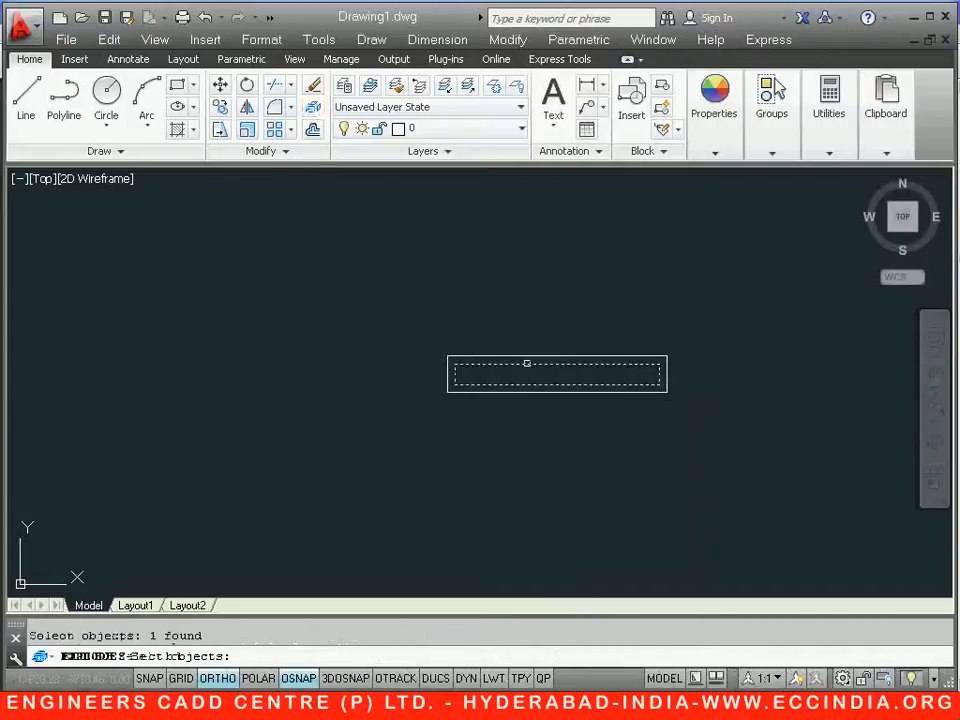
key("Return")
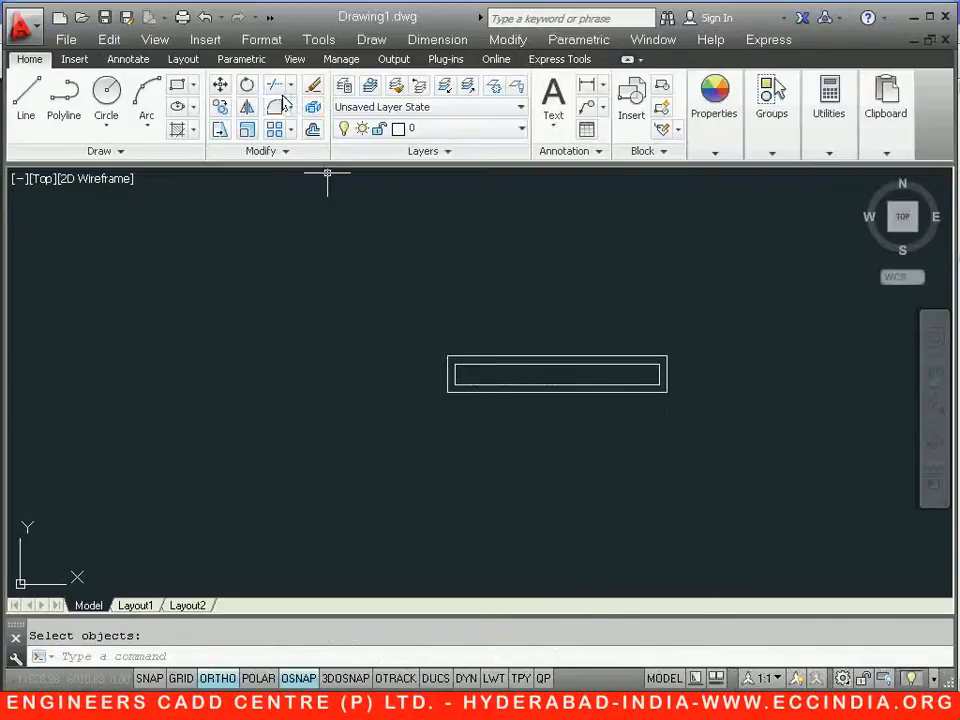
left_click(291, 88)
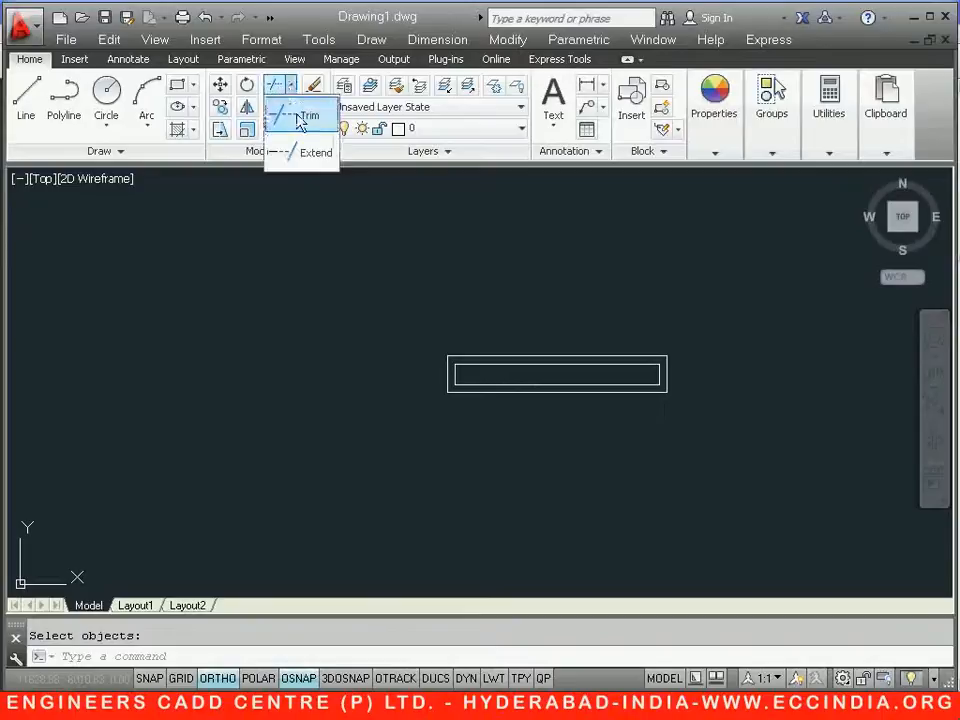
left_click(304, 156)
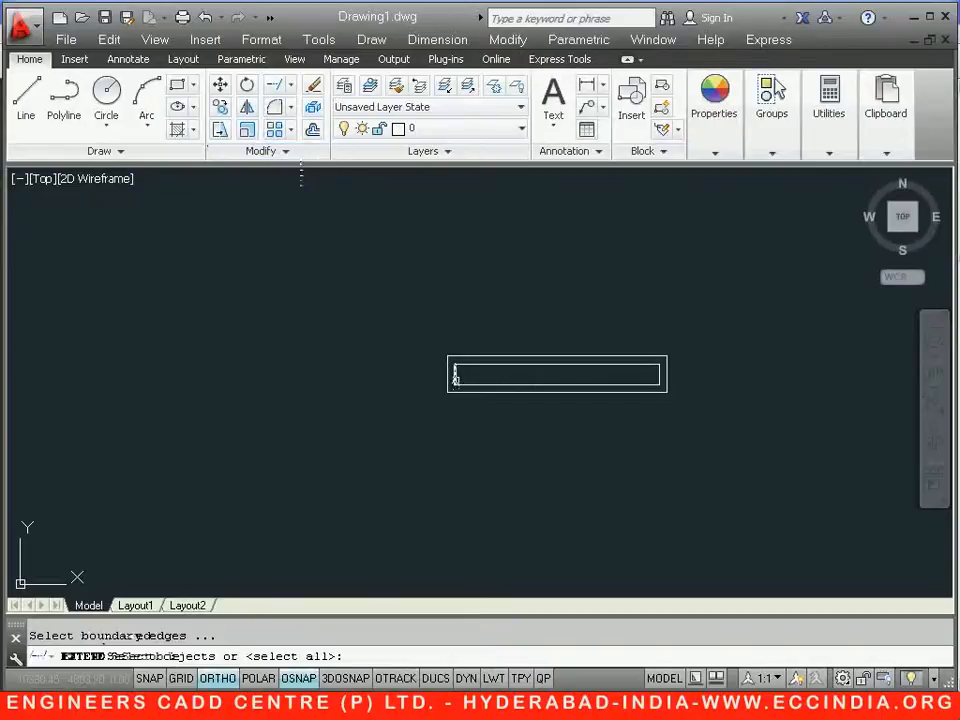
left_click(455, 375)
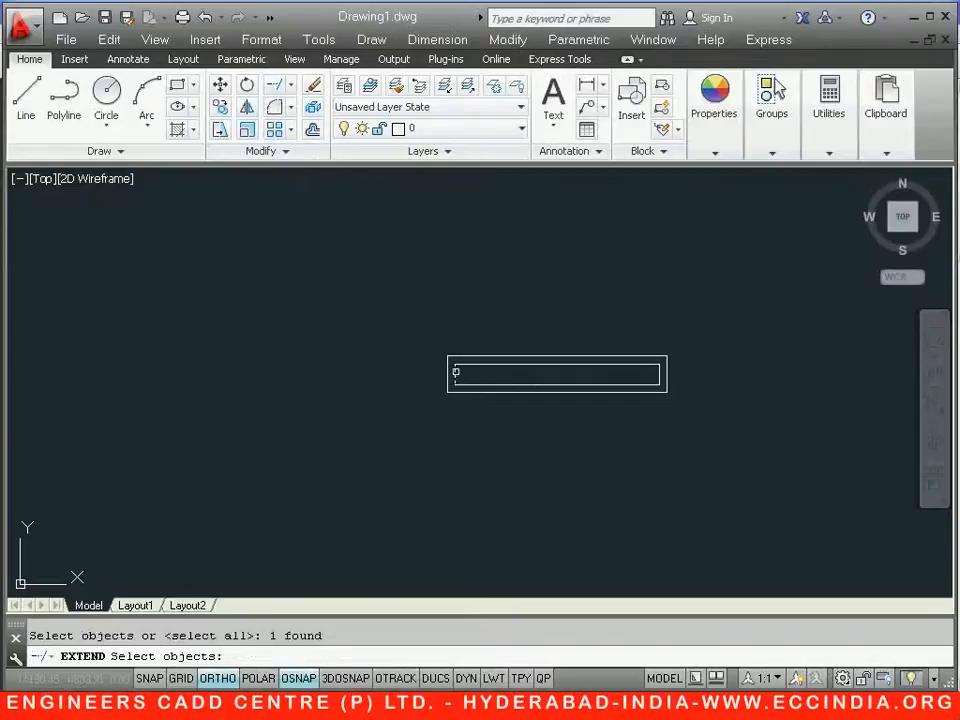
key("Escape")
- Extend the short end lines inside the window to meet the outer rectangle's long edges
left_click(275, 88)
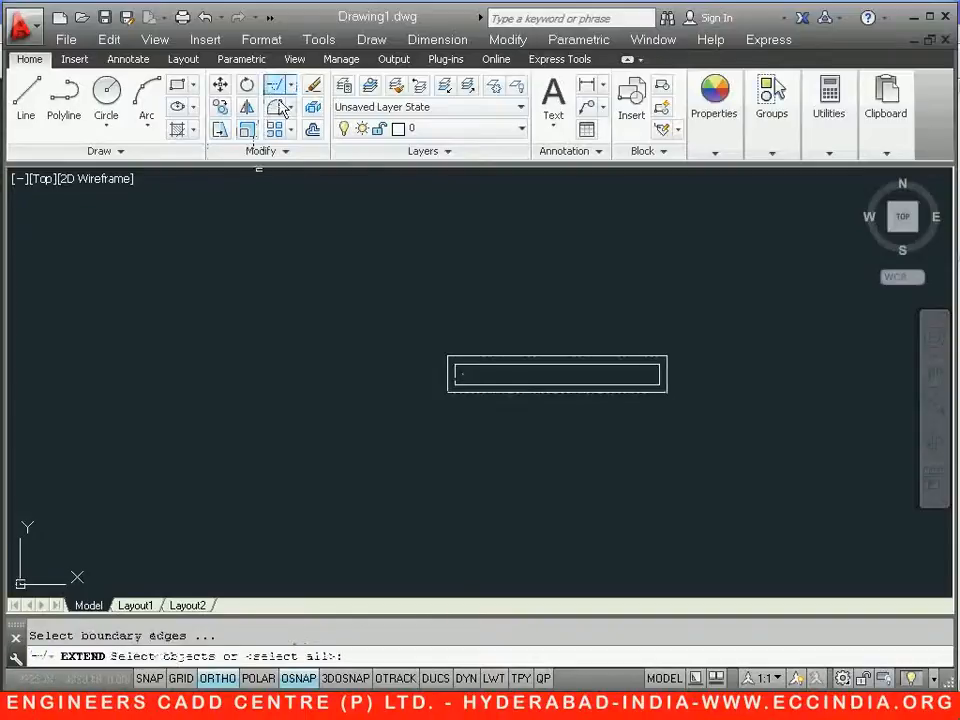
key("Return")
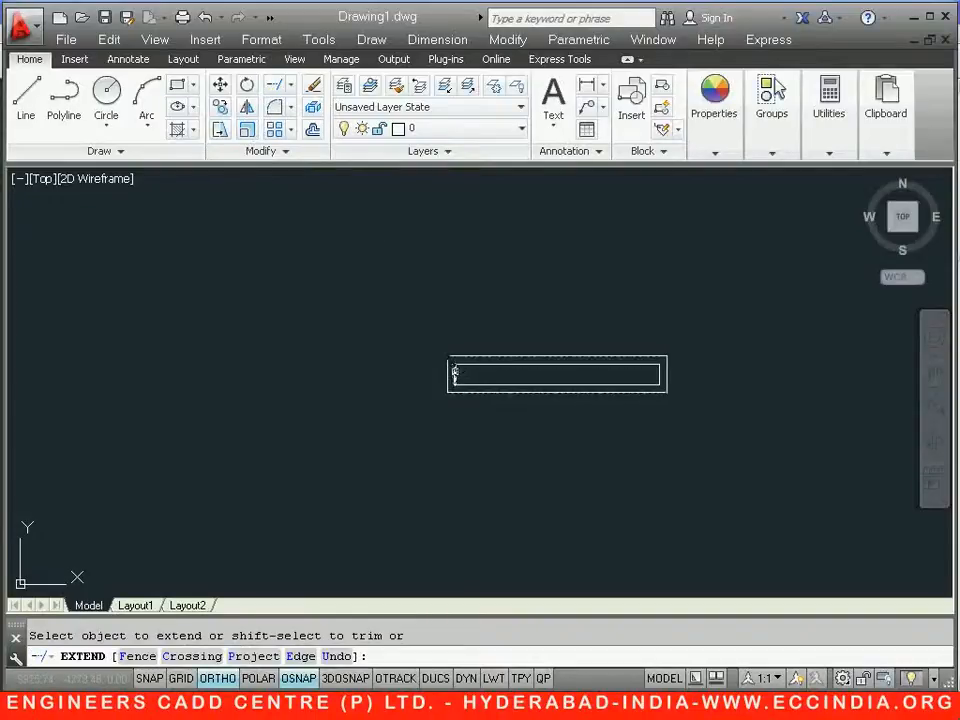
left_click(658, 373)
scroll(667, 400, "down", 4)
key("Escape")
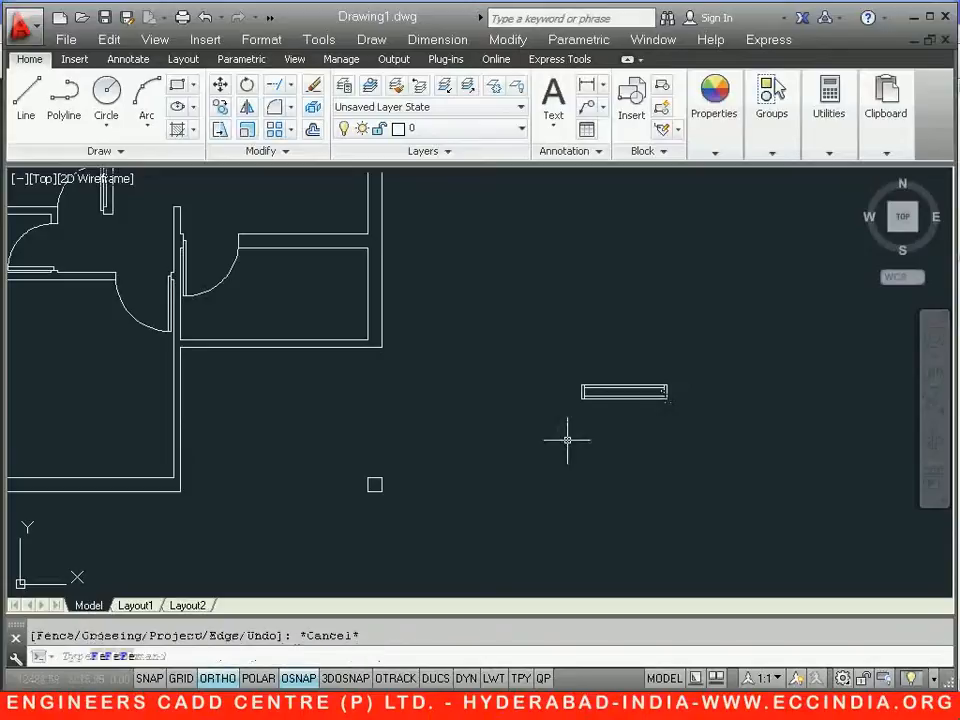
- Copy the complete 1400-wide window twice, placing the copies in a vertical column north of the original
left_click(553, 365)
left_click(700, 430)
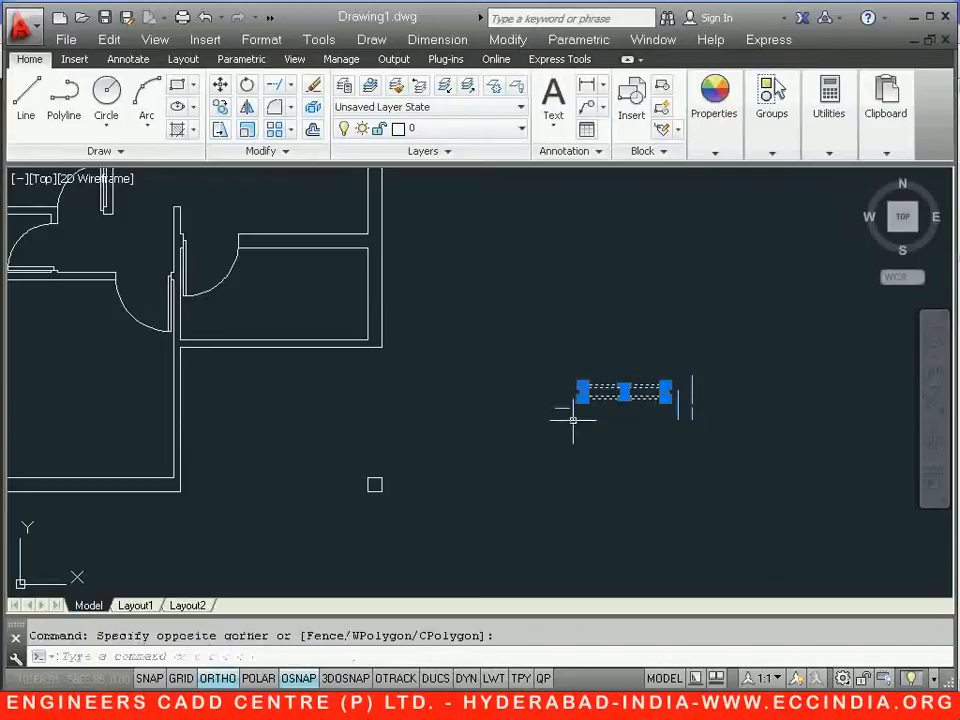
type("co")
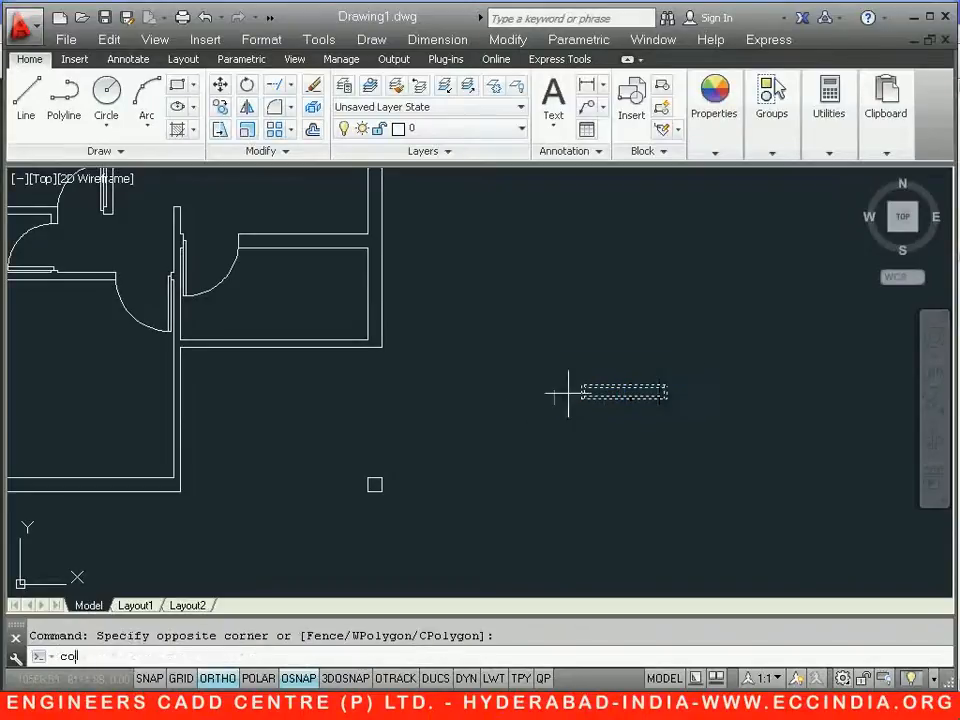
key("Return")
left_click(581, 392)
left_click(581, 325)
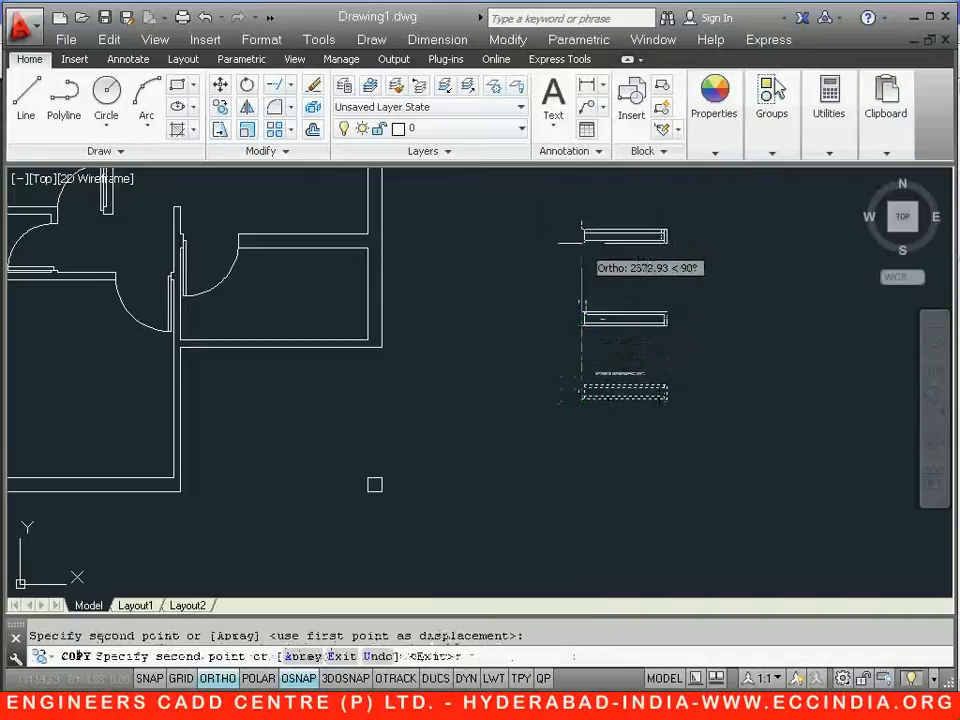
left_click(576, 231)
key("Escape")
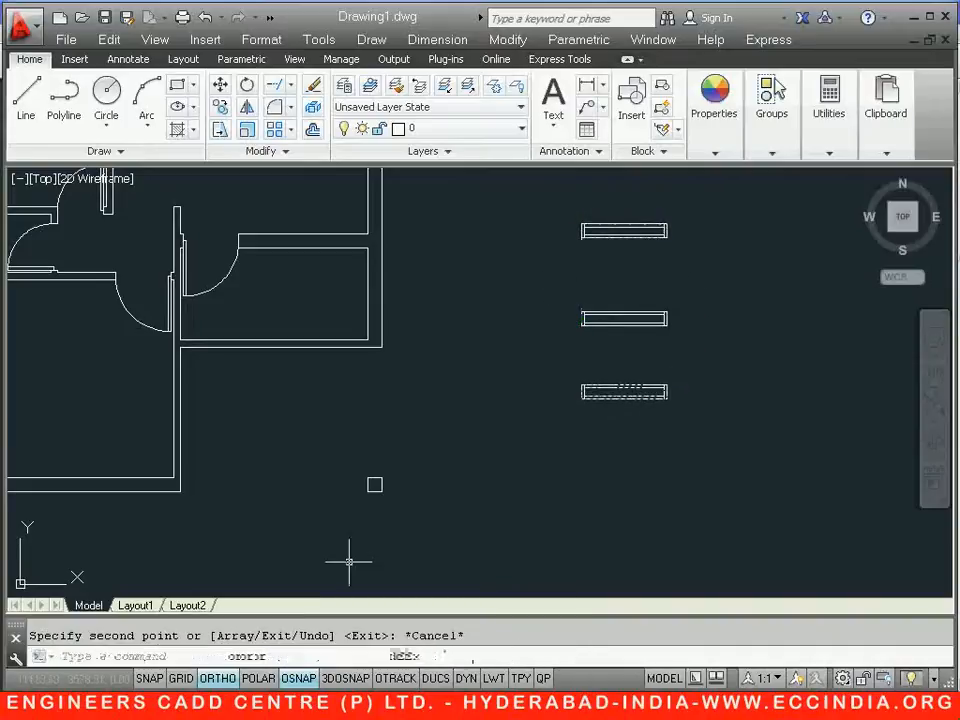
- Check the W2 size in the workbook PDF, and stretch the middle window's east end inward by 500
key("alt+Tab")
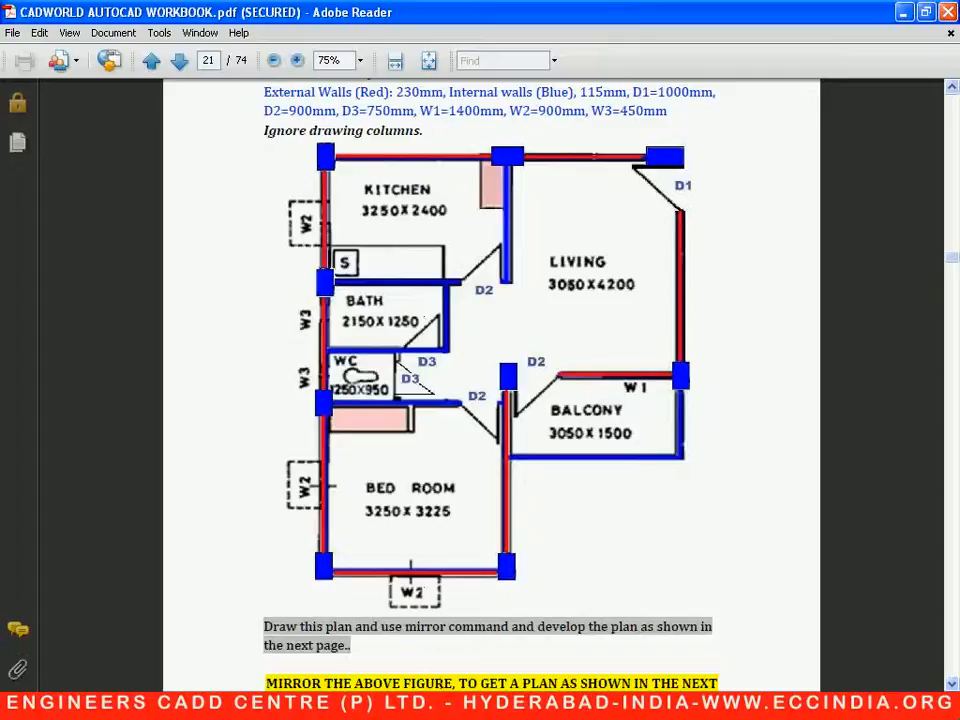
key("alt+Tab")
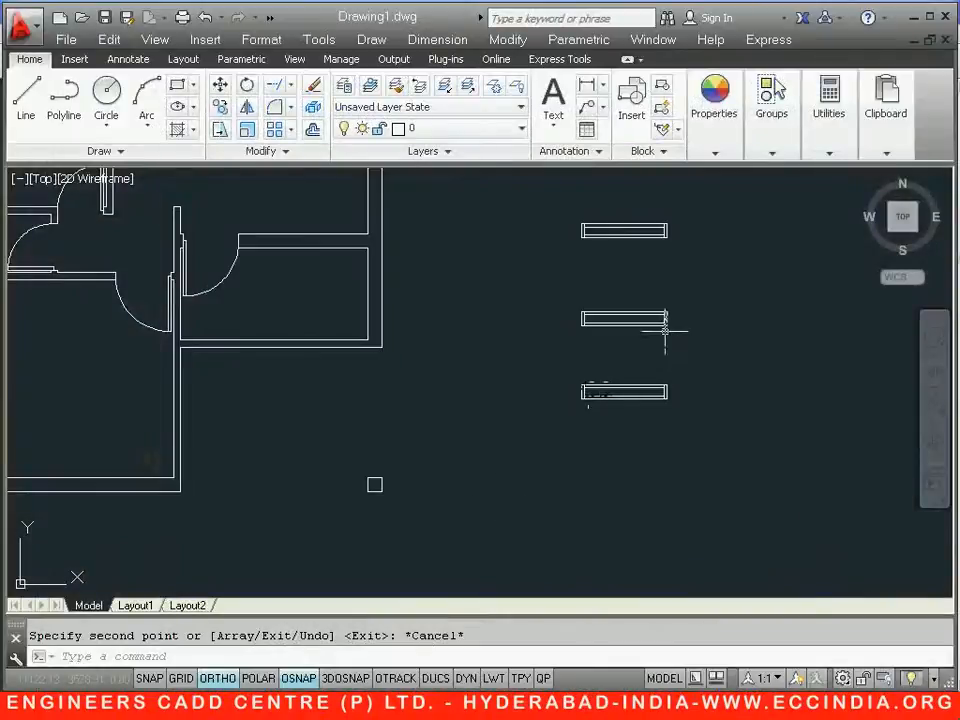
left_click(219, 131)
left_click(678, 303)
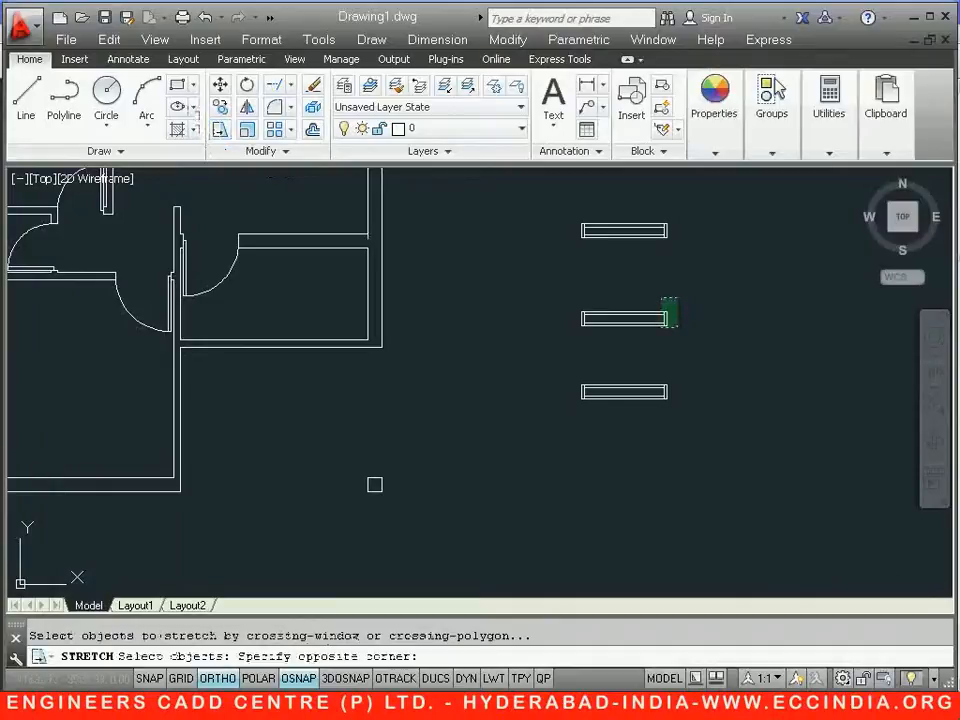
left_click(654, 339)
scroll(667, 335, "up", 3)
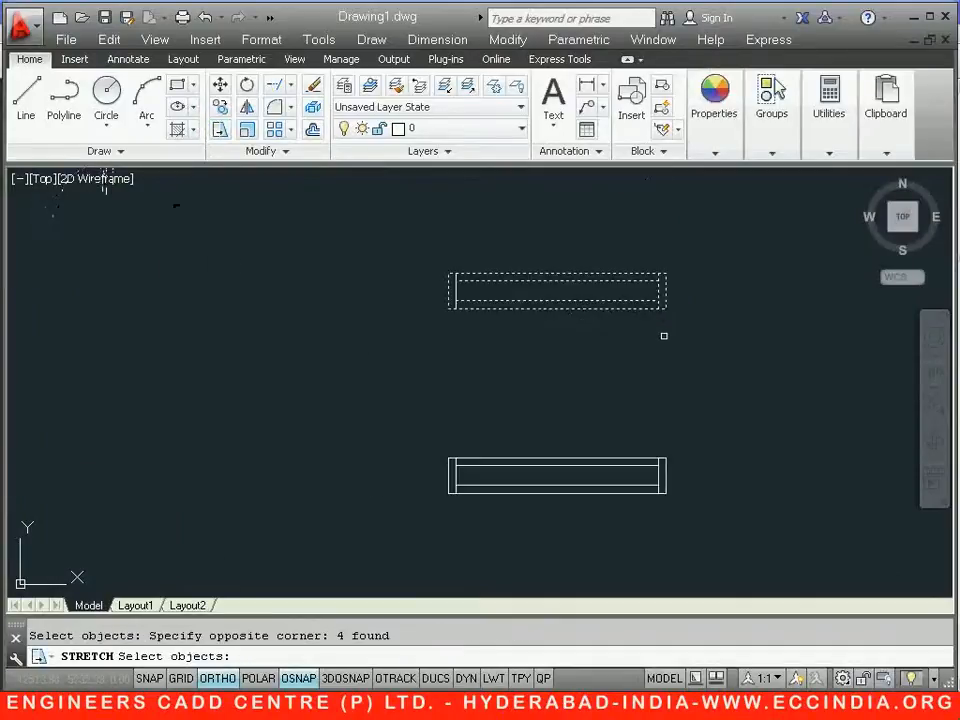
key("Return")
left_click(665, 309)
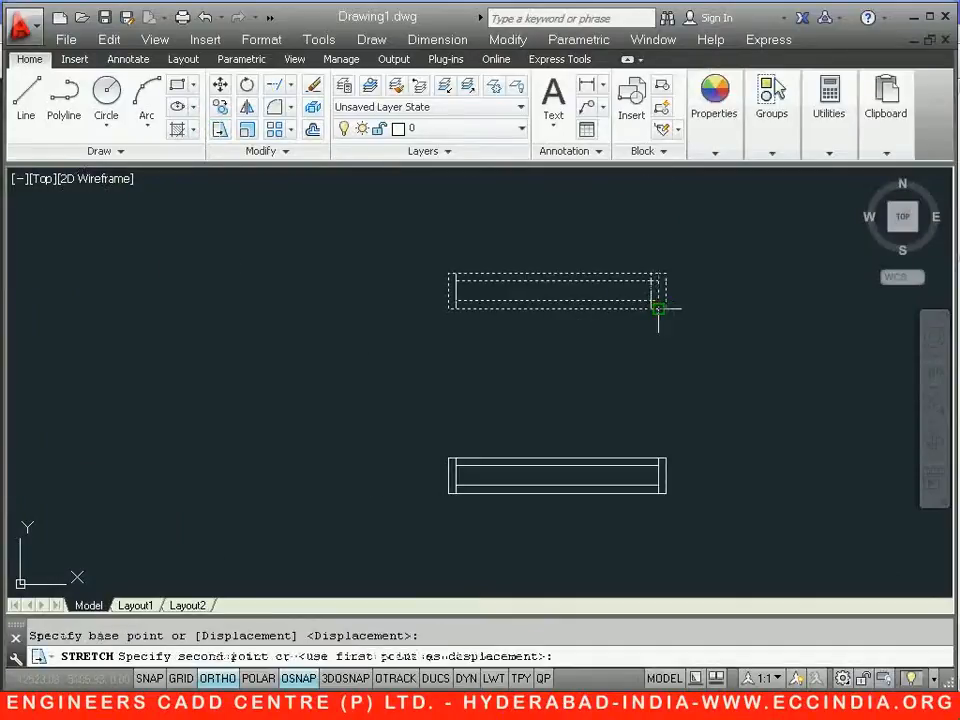
type("5")
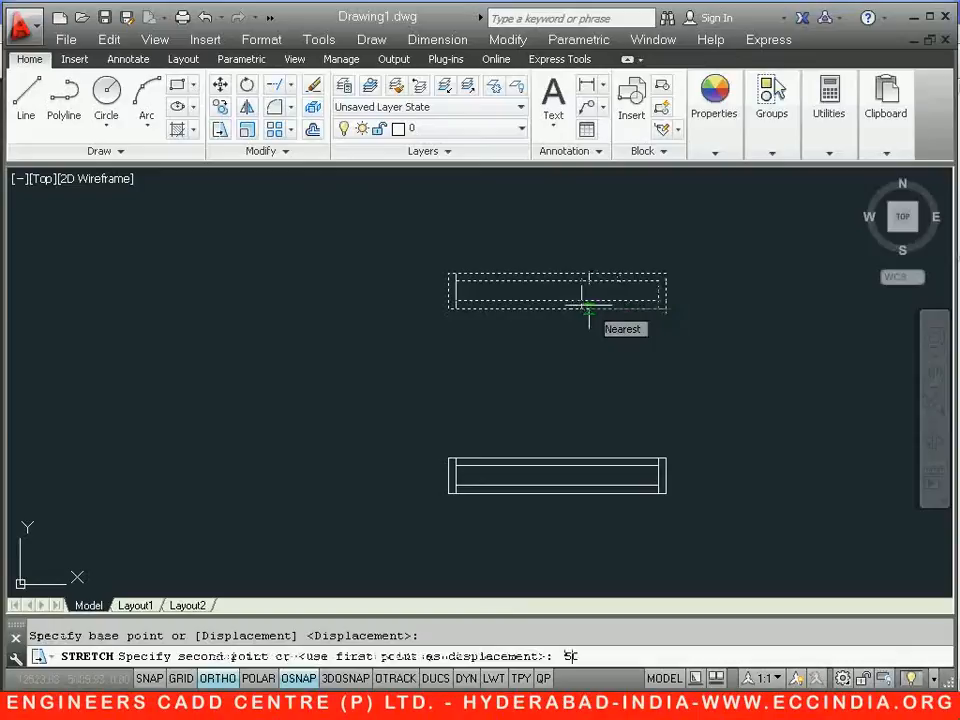
type("00")
key("Return")
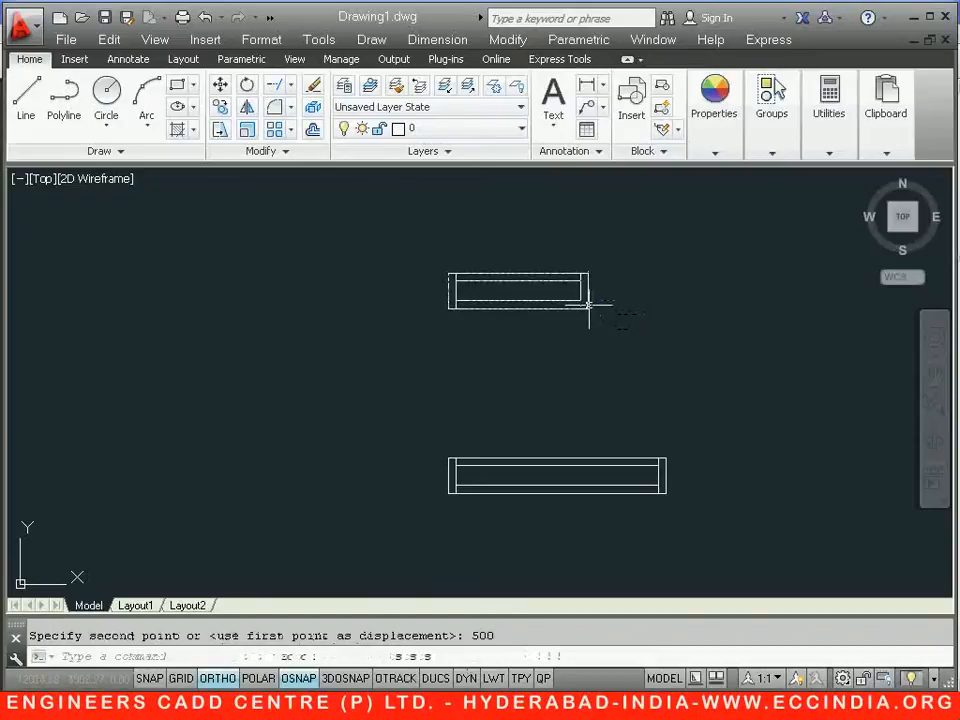
- Copy the shortened middle window horizontally into the empty space to its east
scroll(589, 305, "down", 2)
middle_click_drag(574, 321, 576, 430)
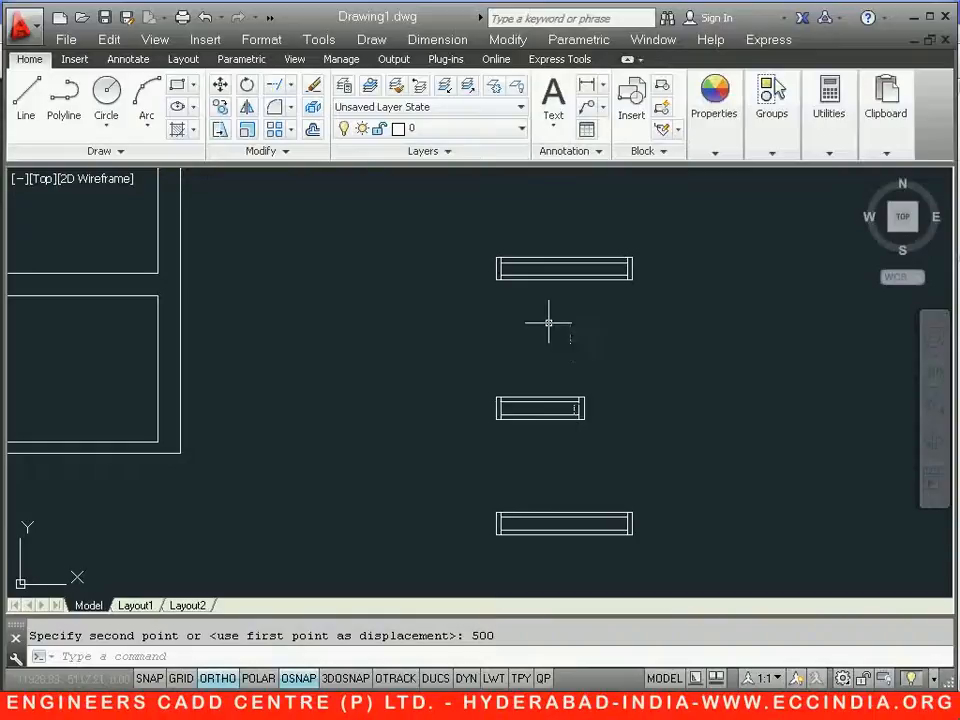
left_click(478, 370)
left_click(617, 447)
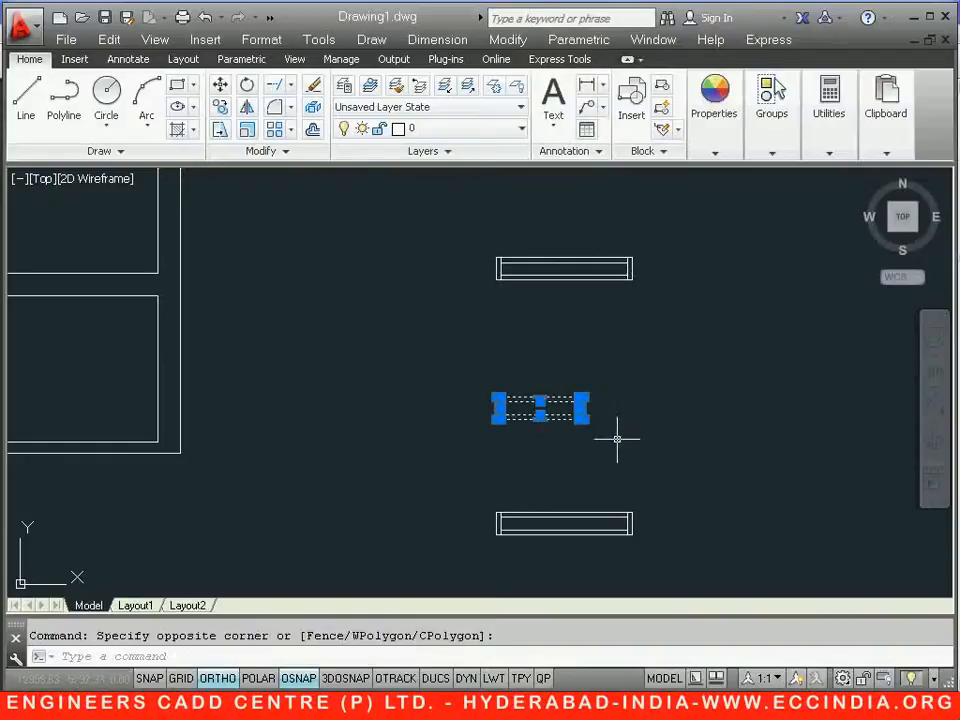
left_click(220, 108)
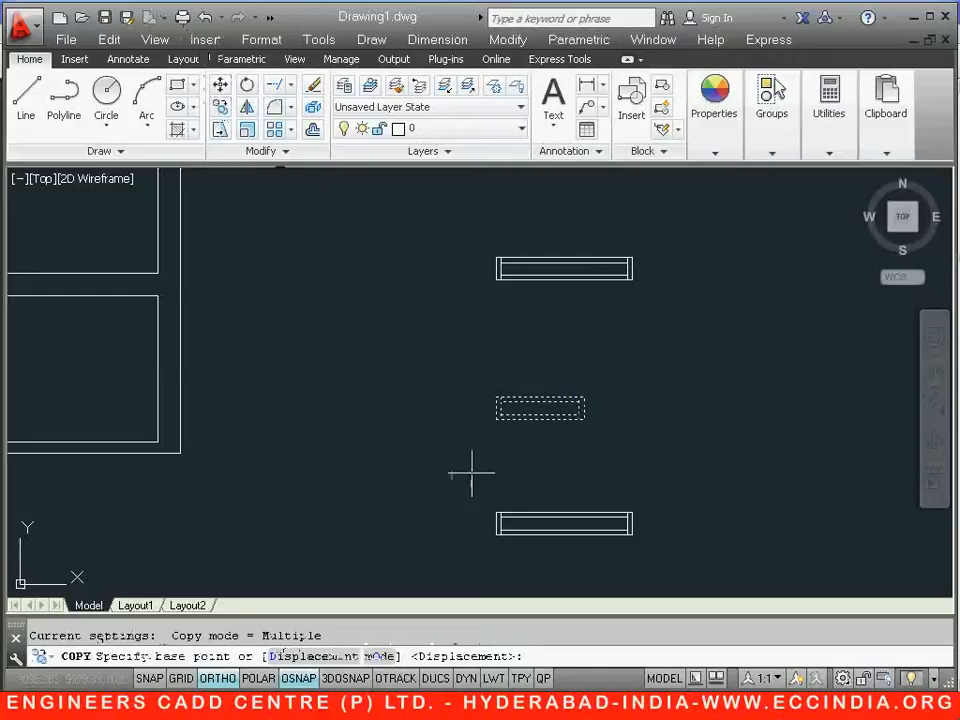
left_click(497, 418)
left_click(729, 421)
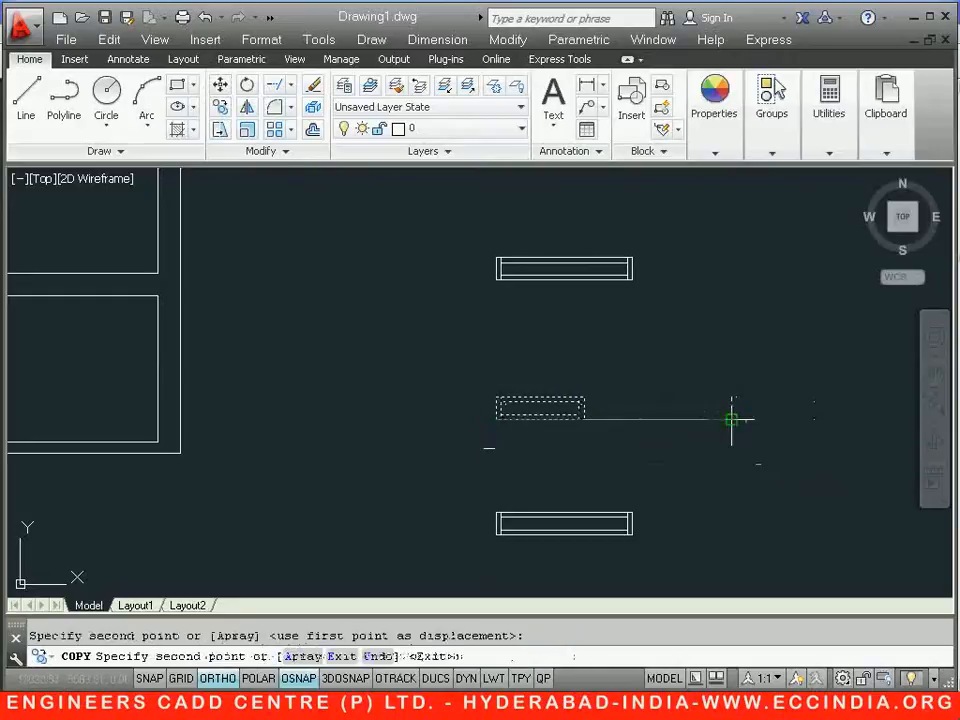
right_click(739, 435)
left_click(757, 437)
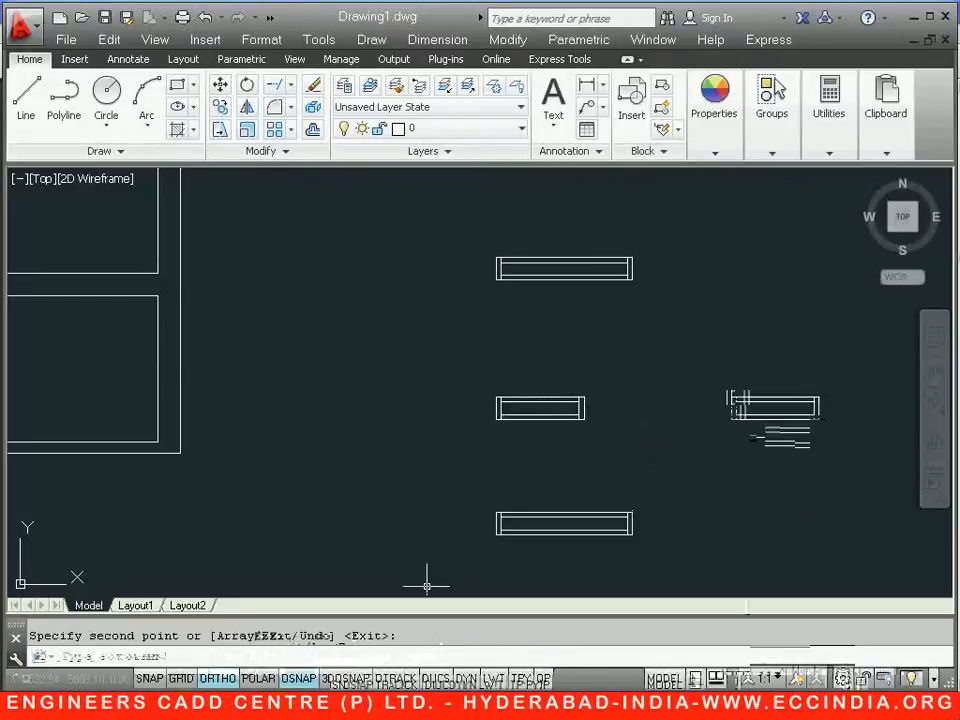
- Check the W3 size in the workbook PDF, and stretch the easternmost window's east end inward by 450
key("alt+Tab")
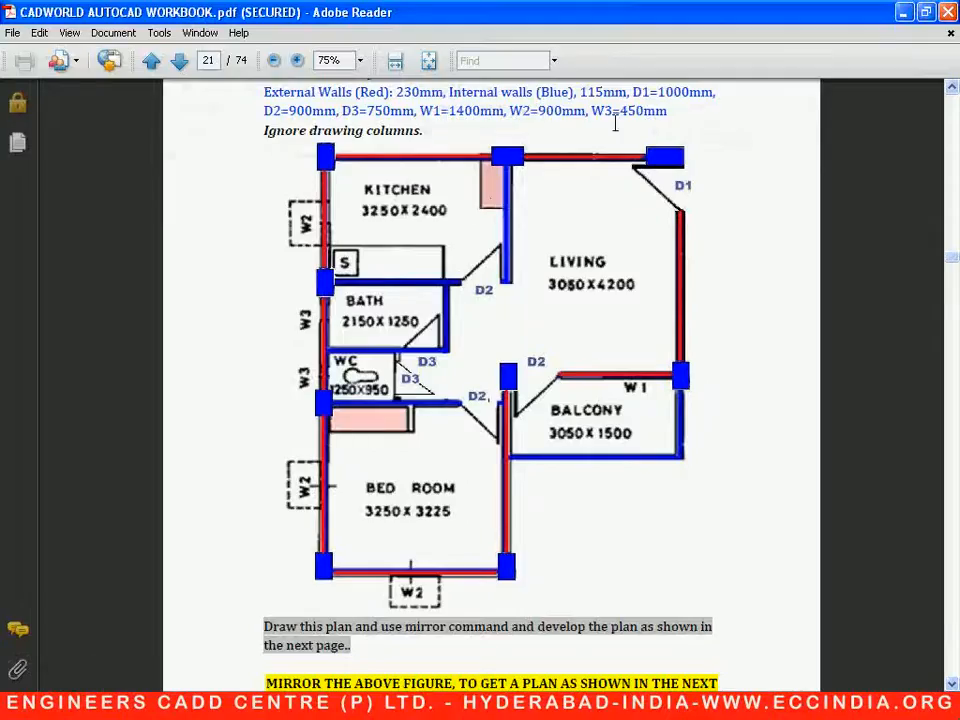
key("alt+Tab")
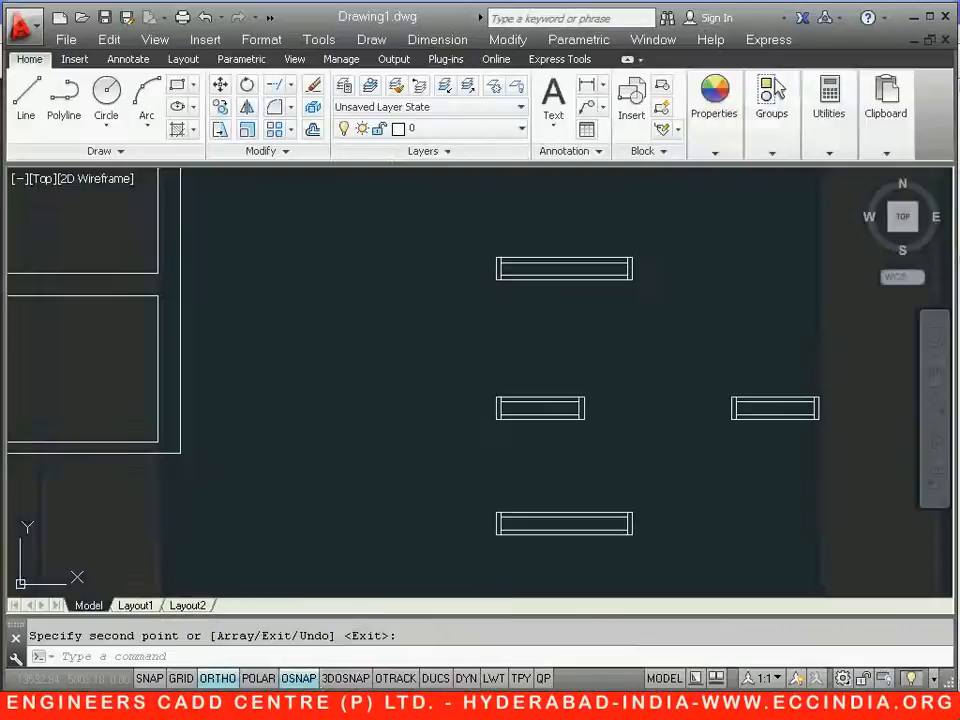
left_click(218, 131)
left_click(832, 379)
left_click(810, 438)
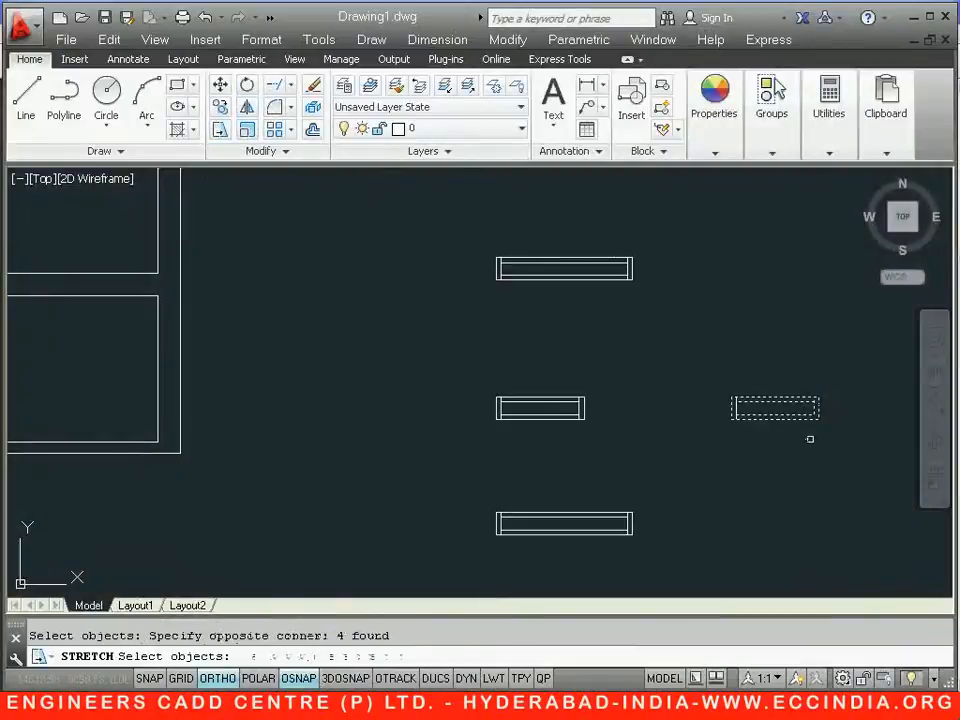
key("Return")
left_click(777, 419)
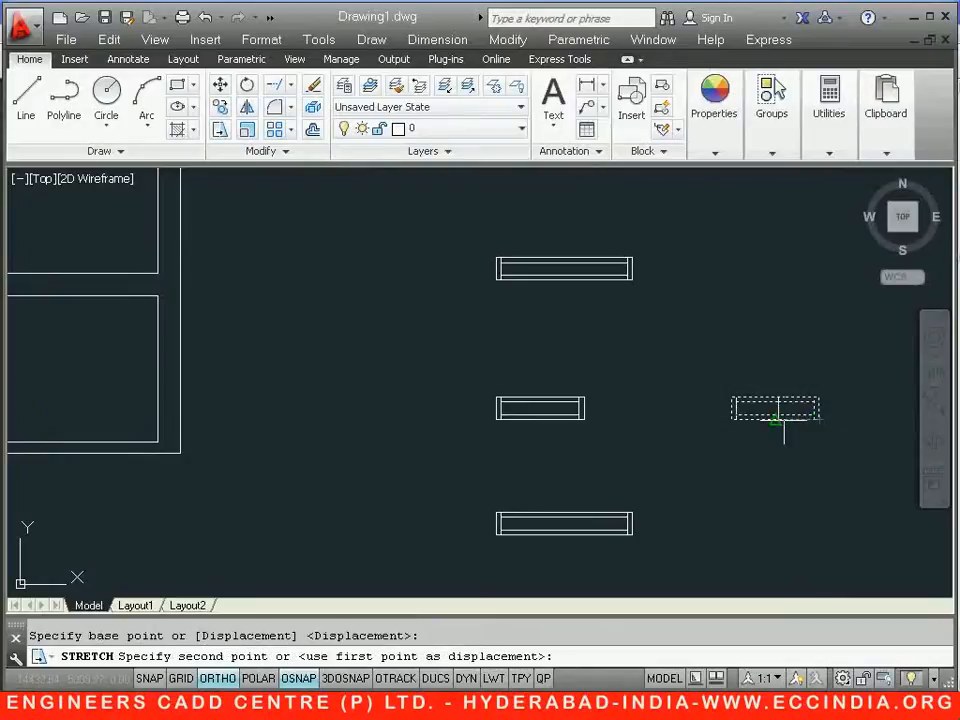
type("450")
key("Return")
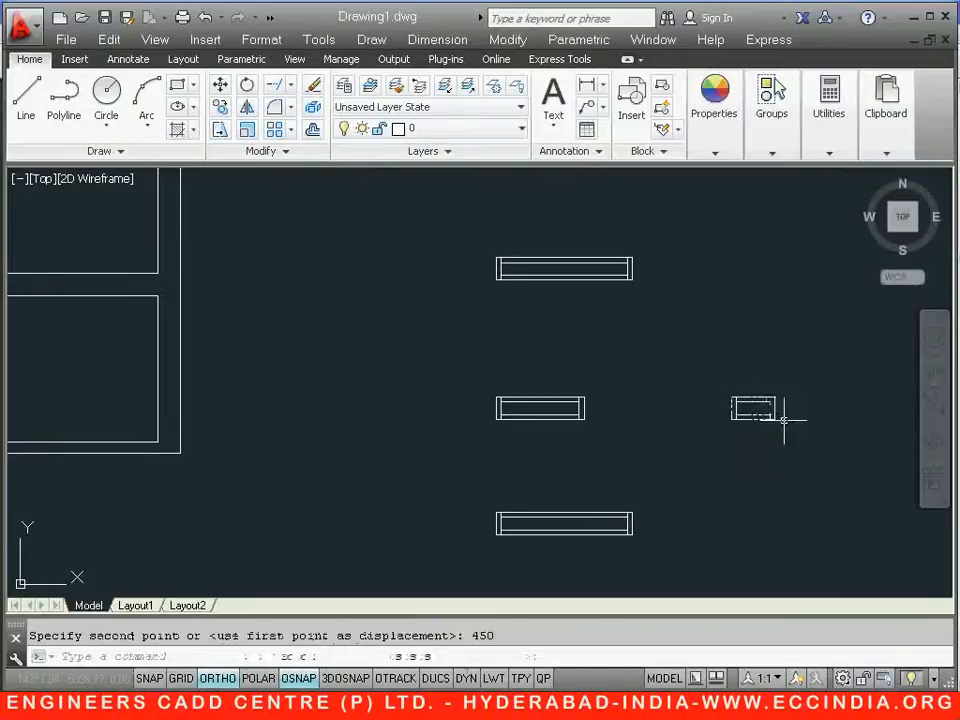
- Check W1's location in the workbook PDF, and move the lowest 1400 window by its upper-right corner to the living-balcony wall's inner east corner
scroll(590, 378, "down", 4)
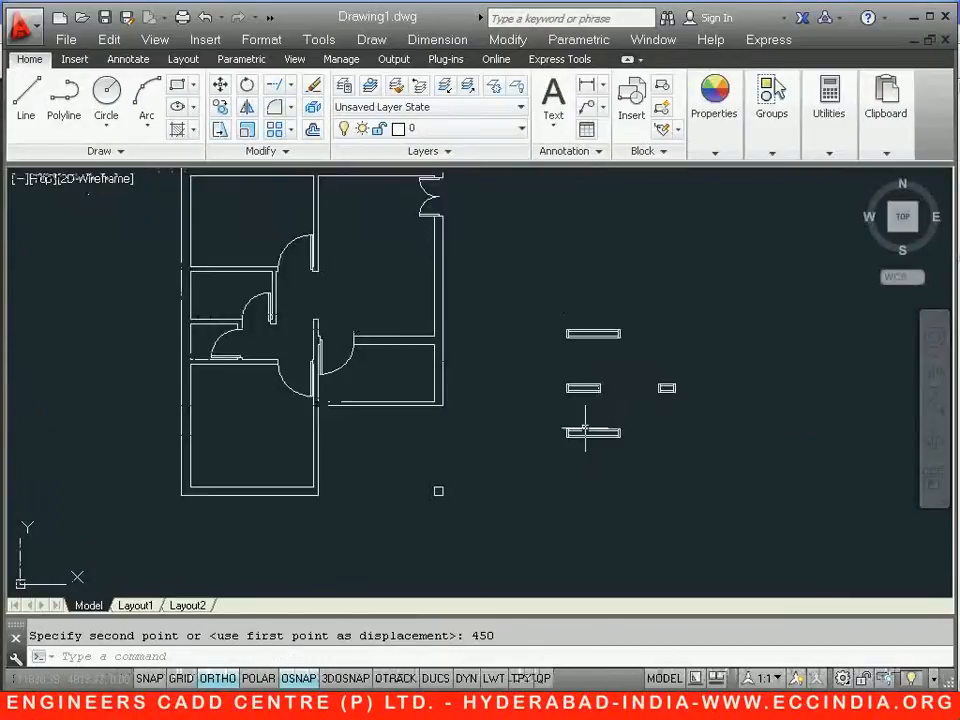
key("alt+Tab")
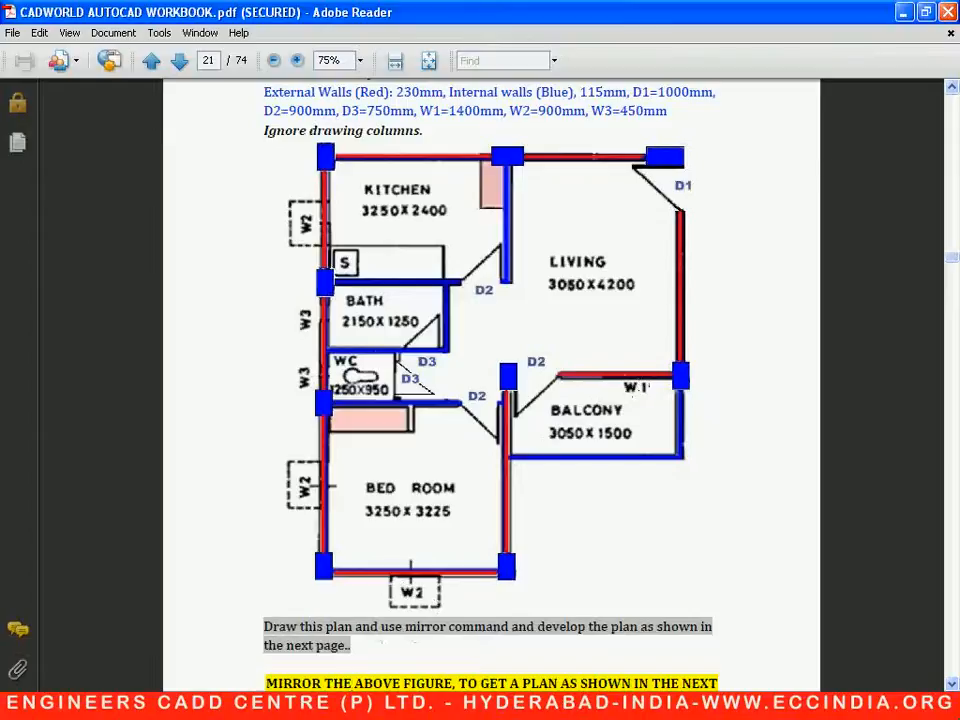
key("alt+Tab")
left_click(538, 409)
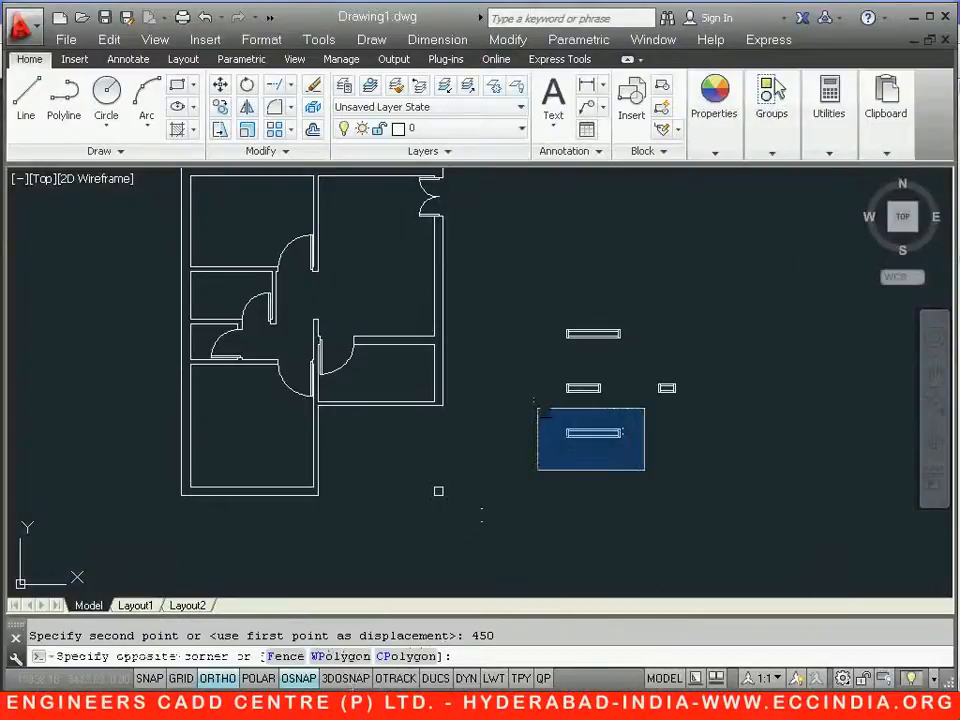
left_click(644, 469)
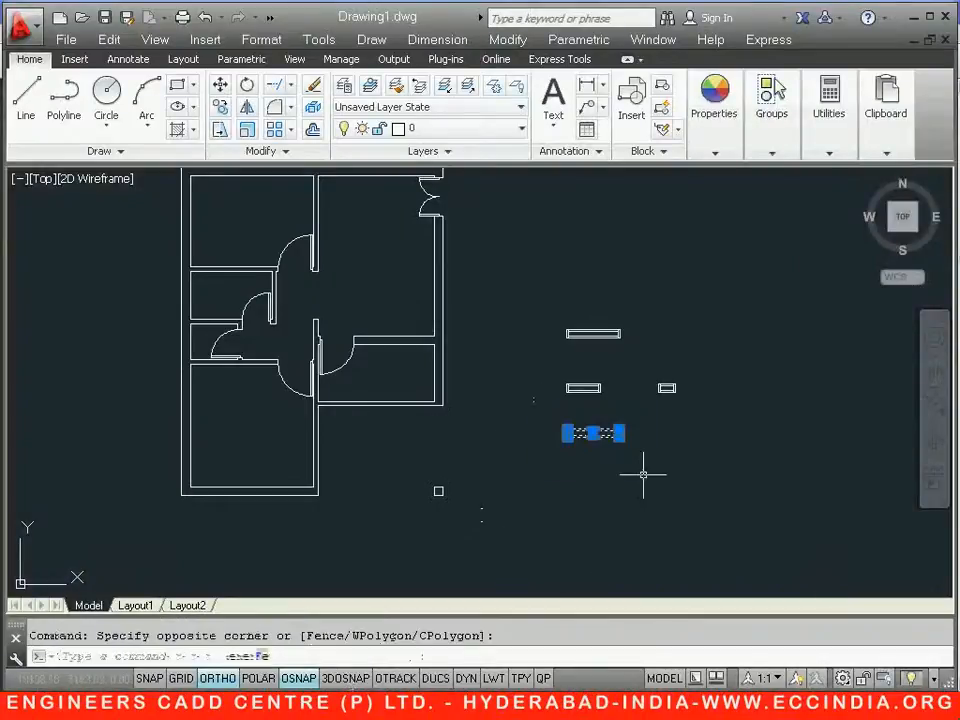
left_click(220, 85)
scroll(868, 538, "up", 5)
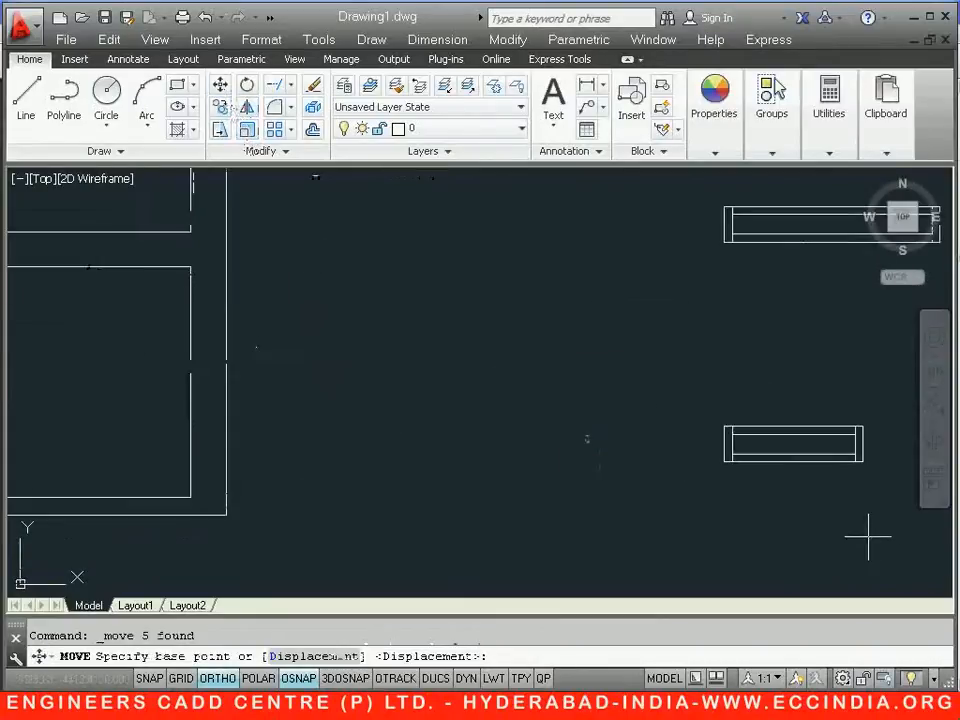
scroll(430, 341, "down", 4)
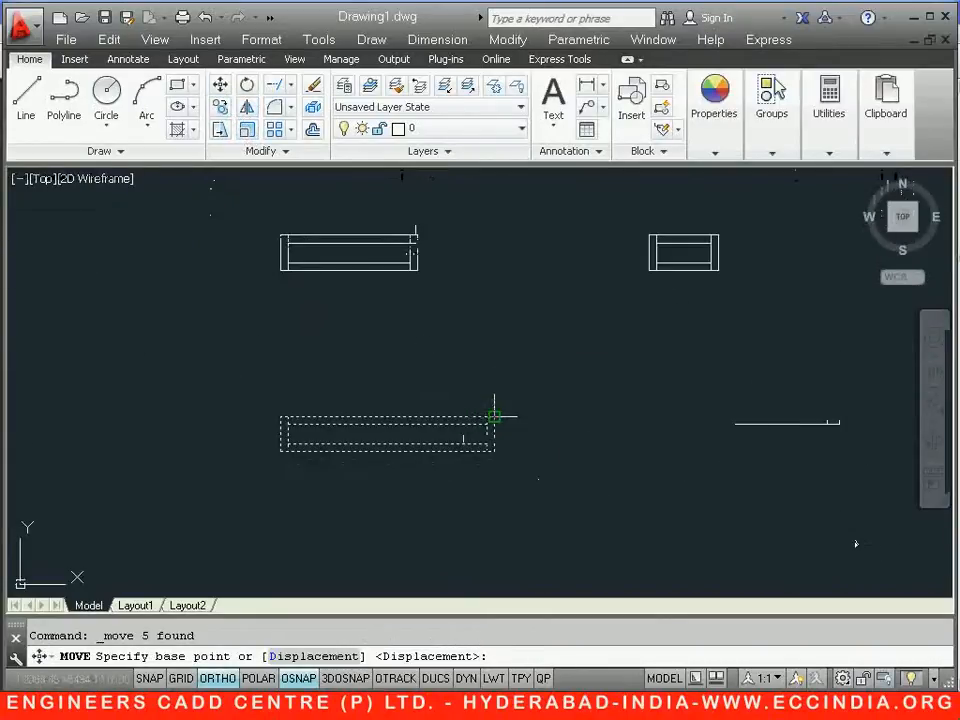
left_click(493, 415)
scroll(343, 376, "up", 6)
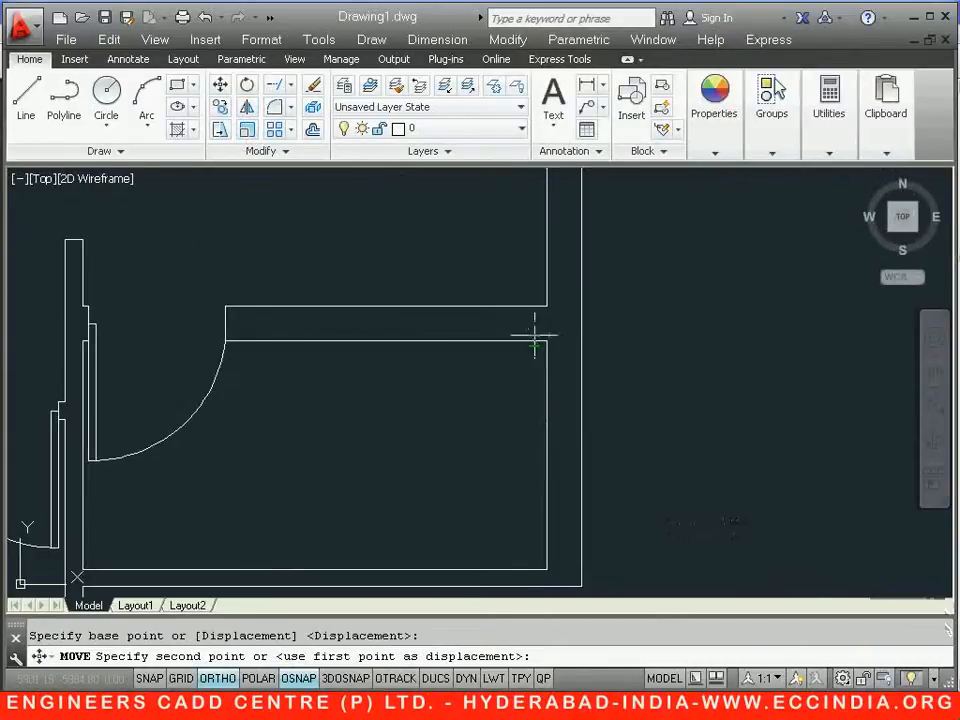
left_click(547, 306)
scroll(640, 376, "down", 3)
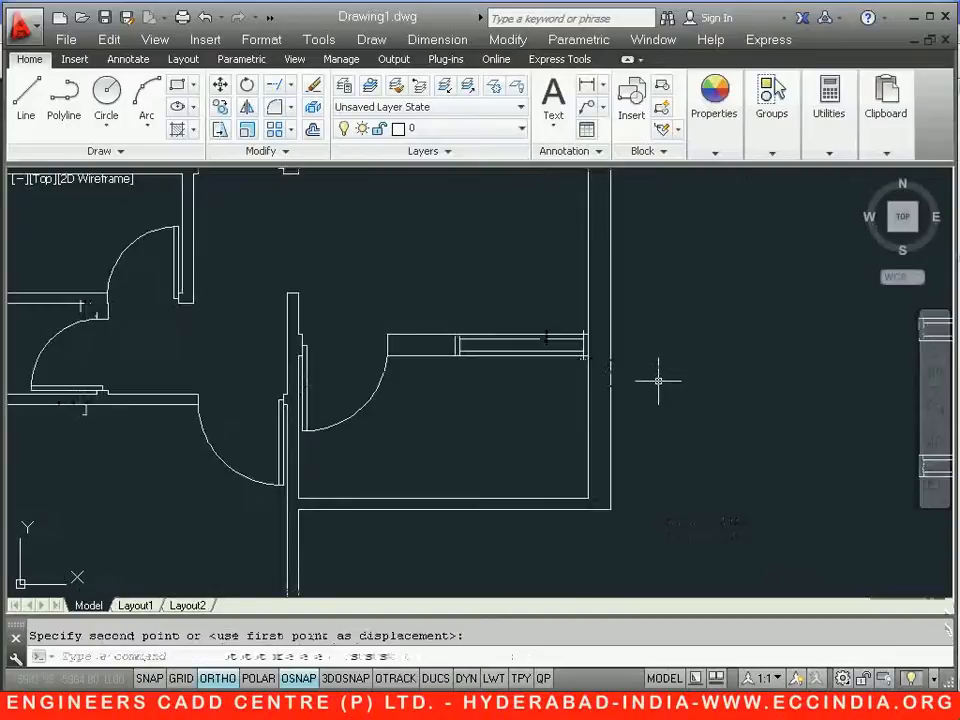
- Check W2's locations in the workbook PDF, and copy the 900 window by its upper edge's midpoint to the bedroom south wall's inner midpoint
scroll(416, 578, "up", 2)
key("alt+Tab")
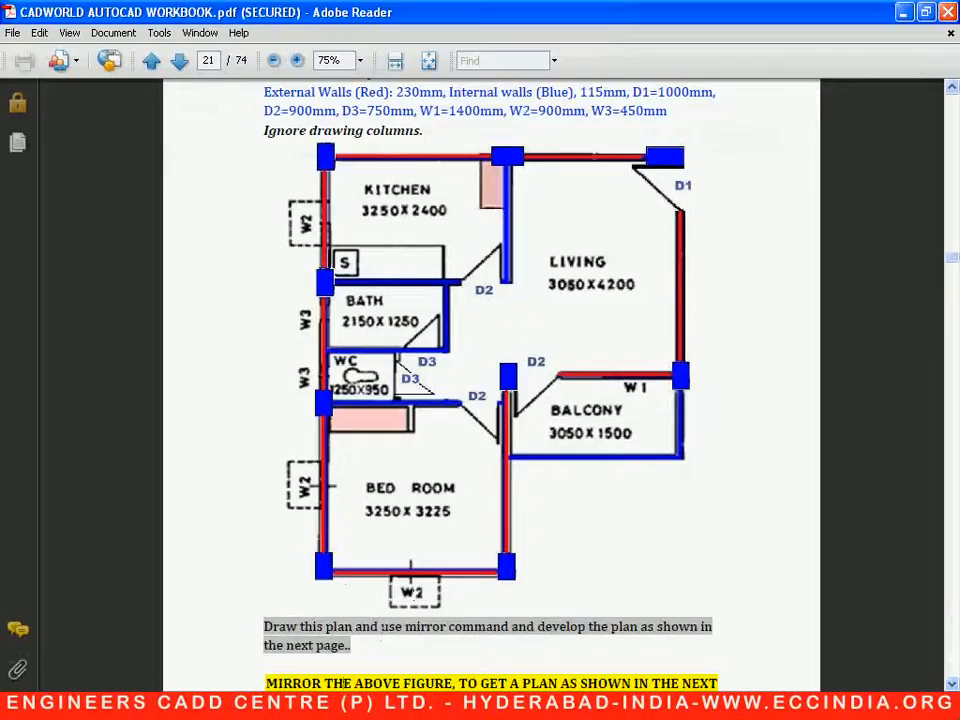
key("alt+Tab")
scroll(574, 495, "down", 3)
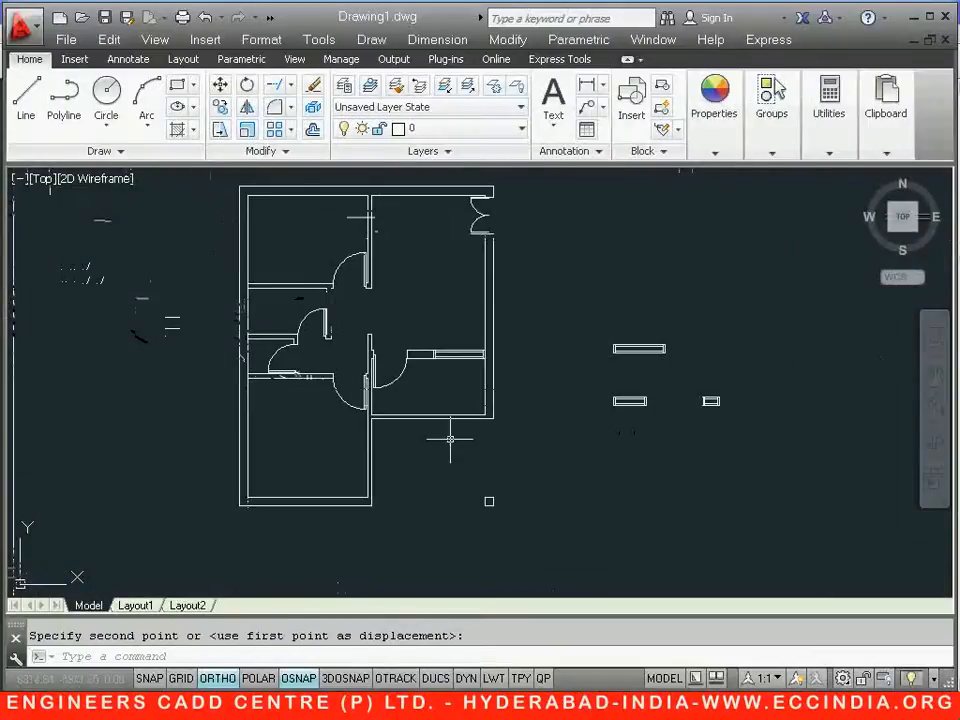
left_click(585, 383)
left_click(675, 440)
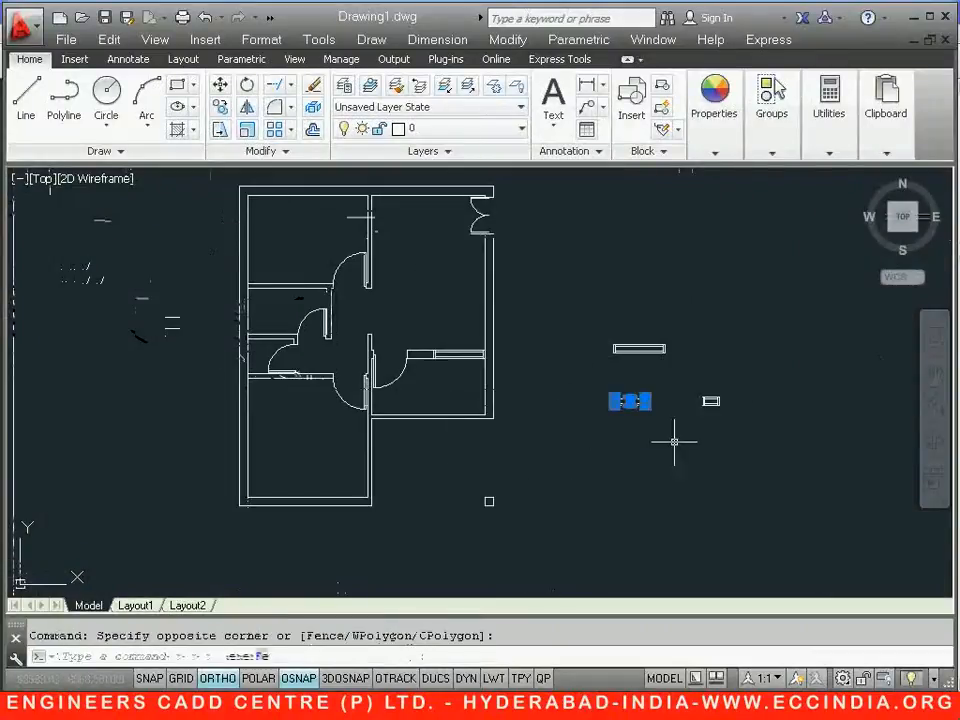
left_click(220, 108)
scroll(542, 430, "up", 4)
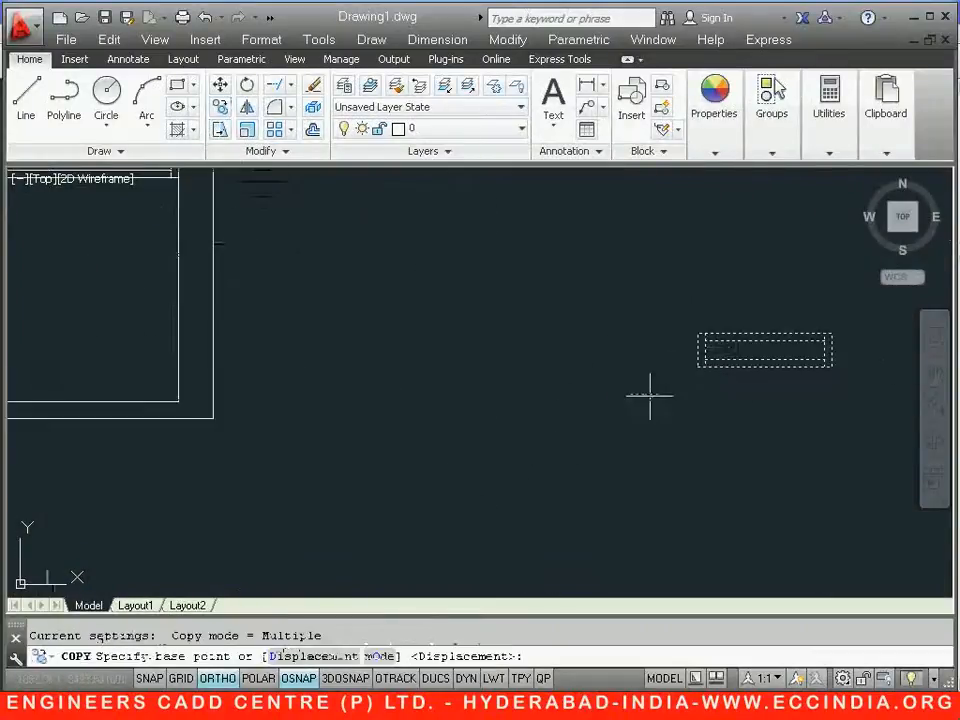
left_click(765, 335)
scroll(506, 407, "up", 3)
scroll(714, 326, "up", 3)
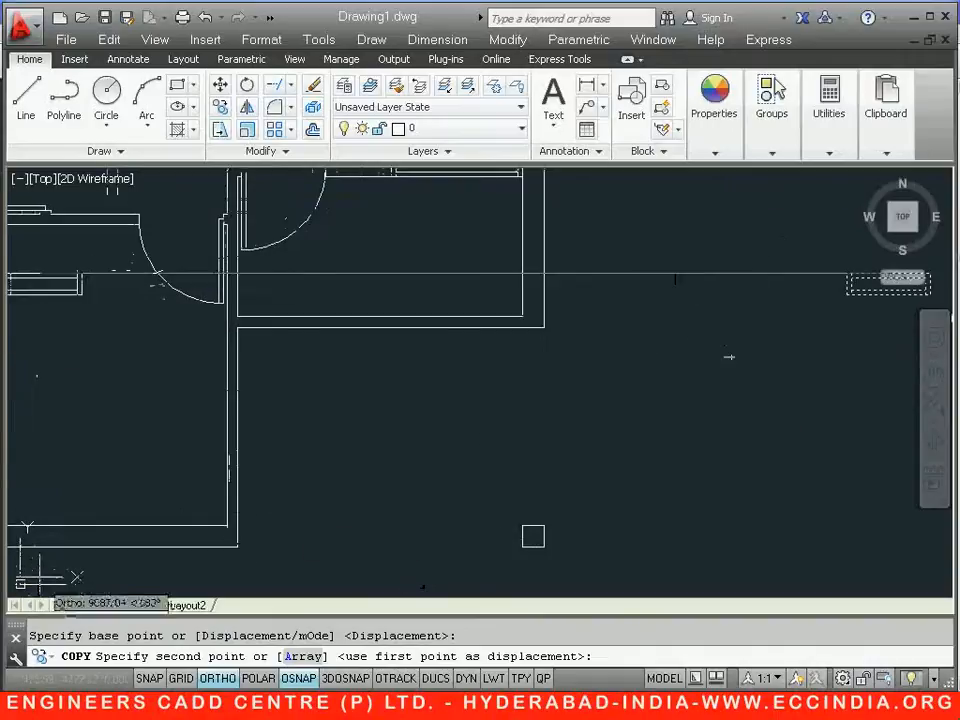
middle_click_drag(81, 536, 435, 514)
left_click(432, 517)
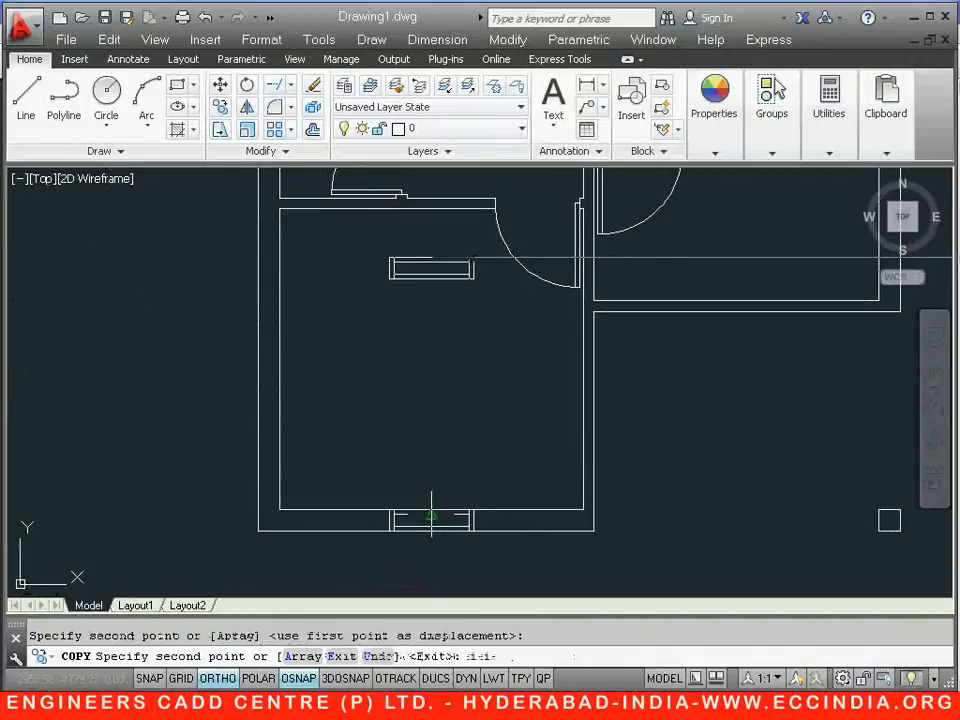
- Place another W2 copy at the bedroom west wall's inner midpoint, and rotate it 90 degrees clockwise about that midpoint into the wall
middle_click_drag(406, 435, 439, 514)
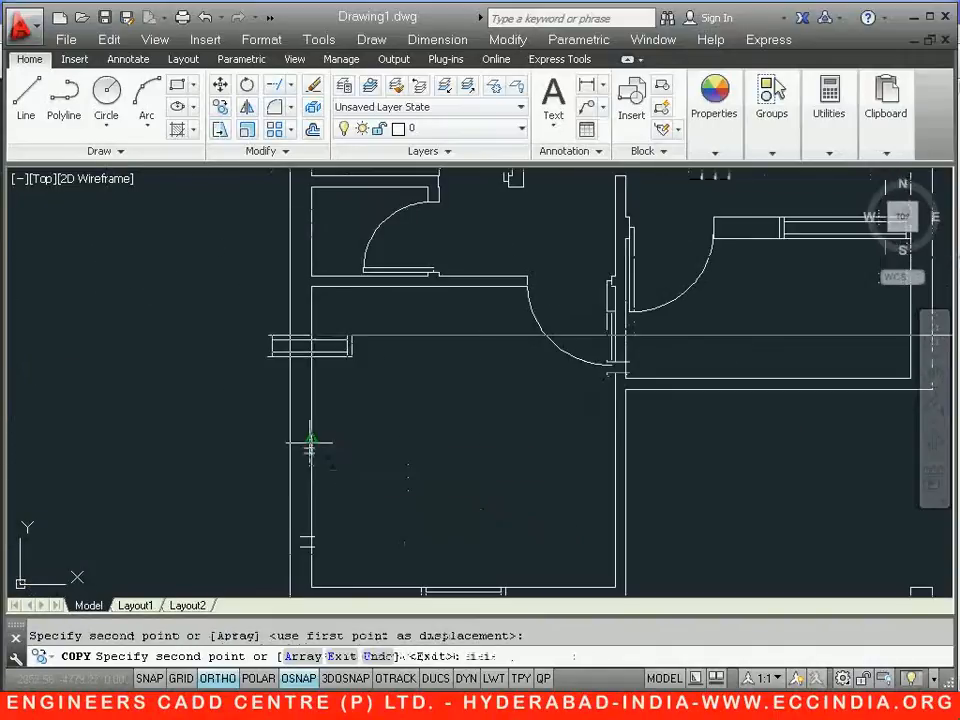
right_click(404, 443)
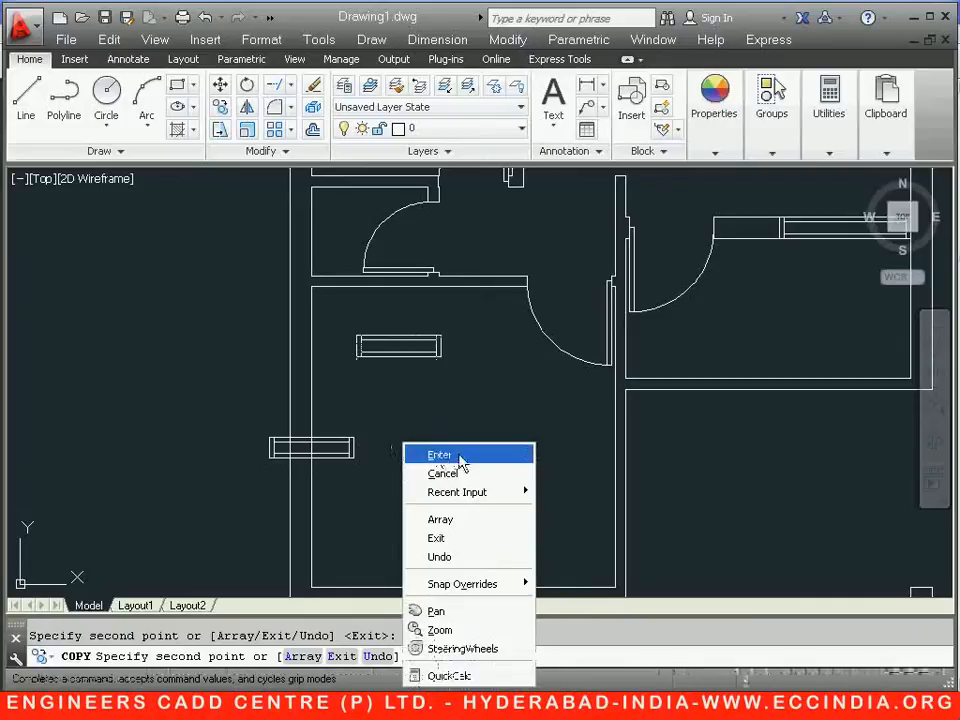
left_click(458, 458)
left_click(240, 414)
left_click(365, 465)
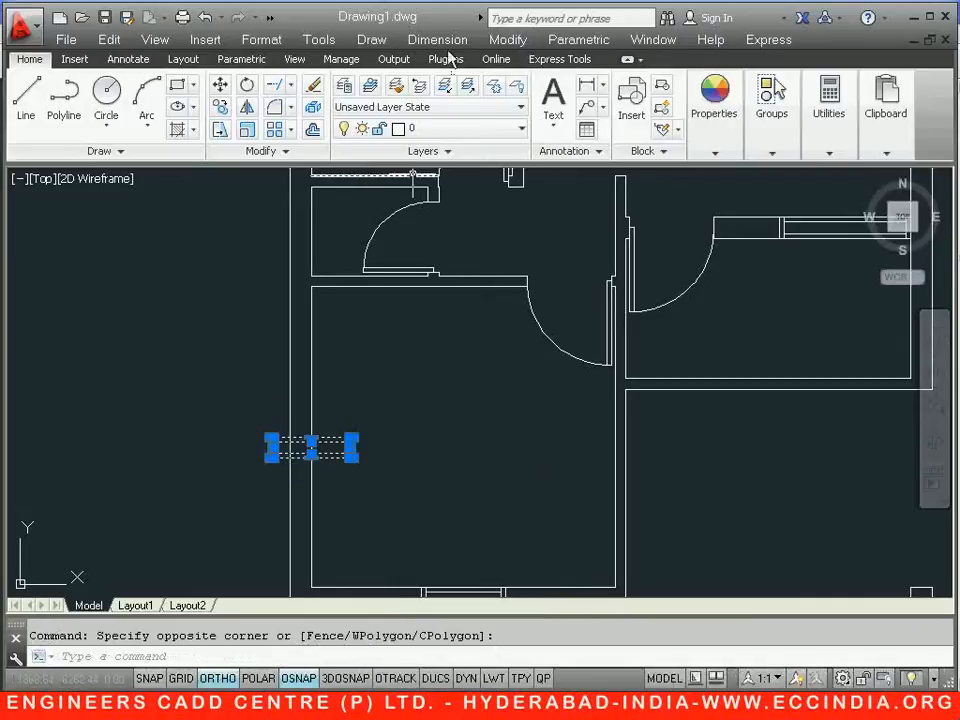
left_click(247, 84)
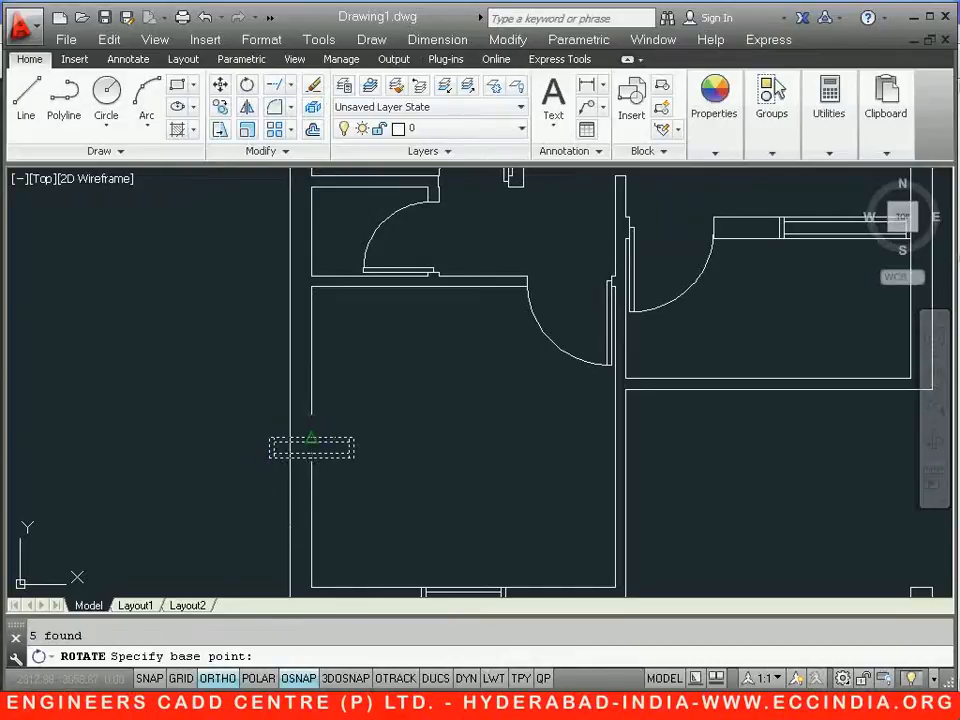
left_click(311, 437)
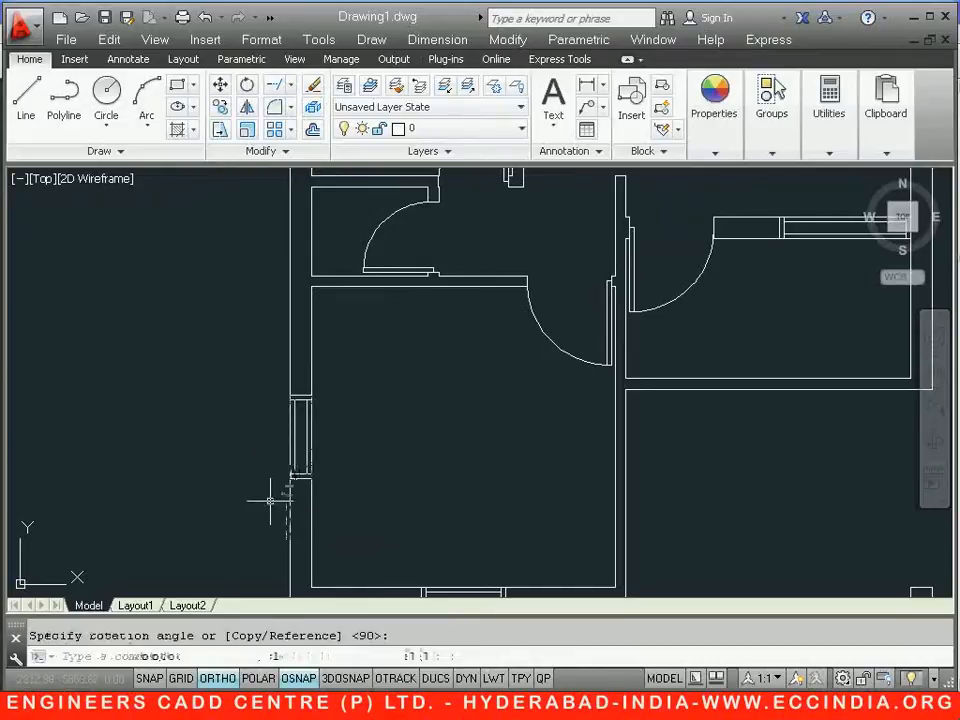
- Check the workbook PDF for the remaining W2, and copy the bedroom's west window by its inner midpoint to the kitchen west wall's inner midpoint
scroll(300, 420, "down", 4)
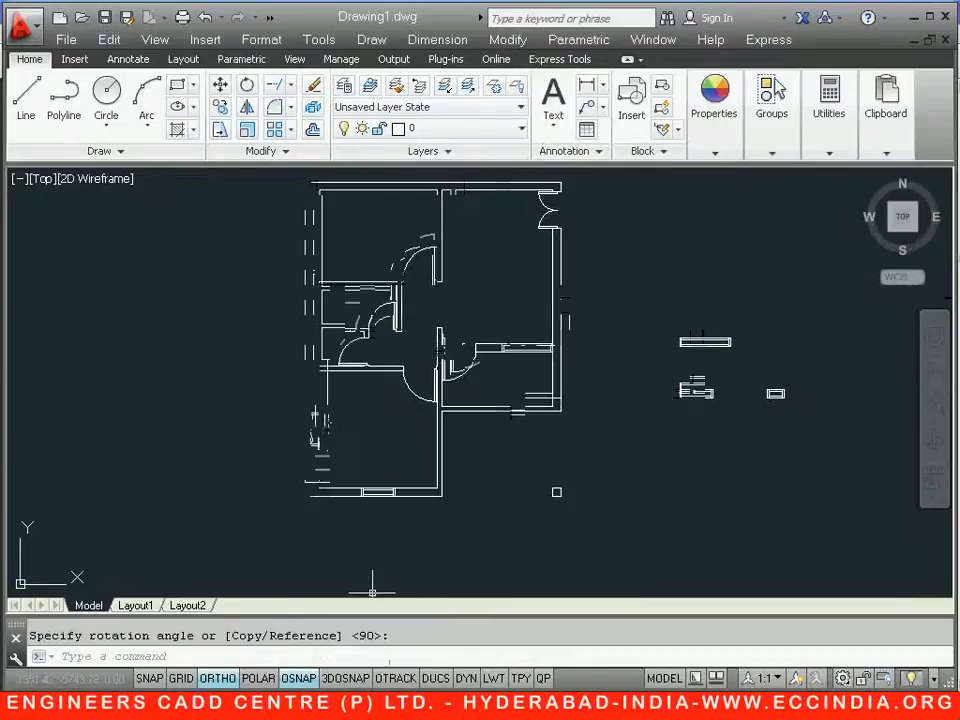
key("alt+Tab")
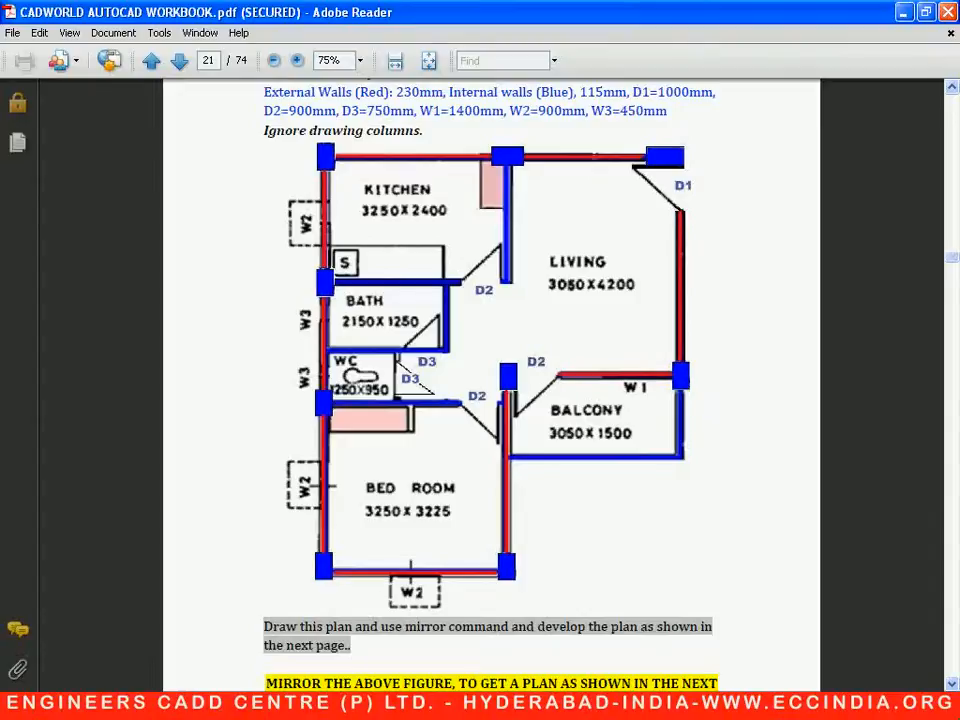
key("alt+Tab")
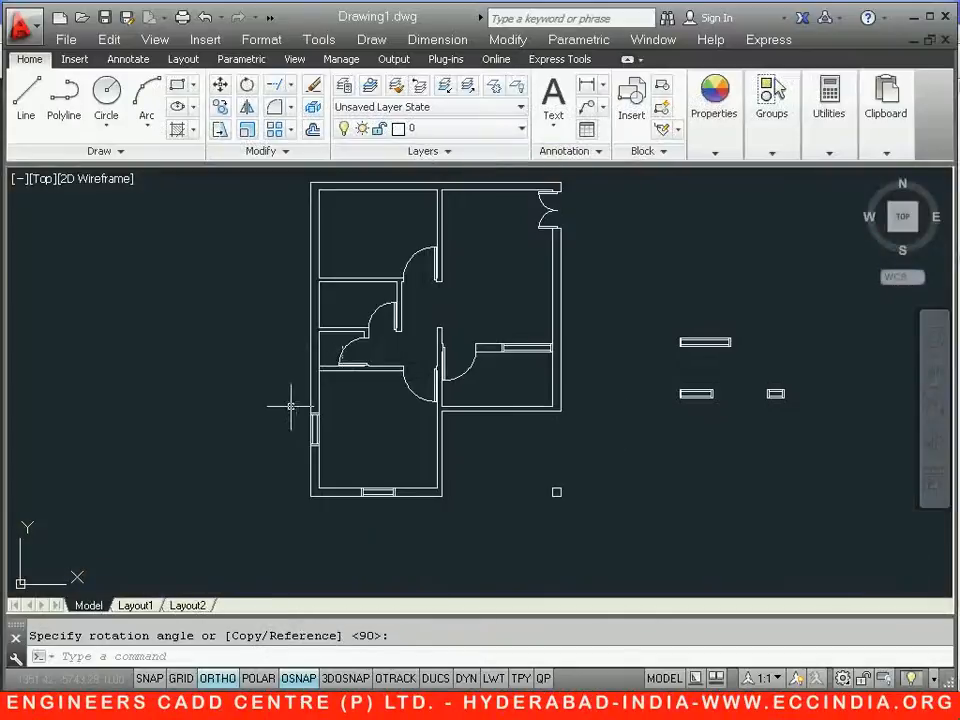
left_click(291, 407)
left_click(334, 455)
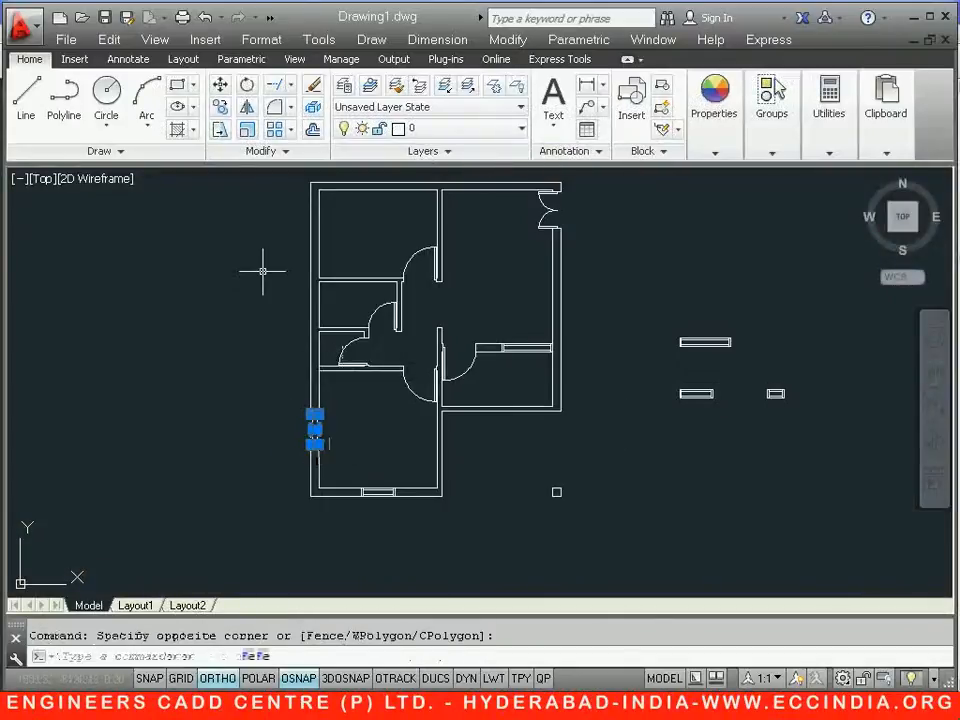
left_click(221, 108)
scroll(297, 410, "up", 5)
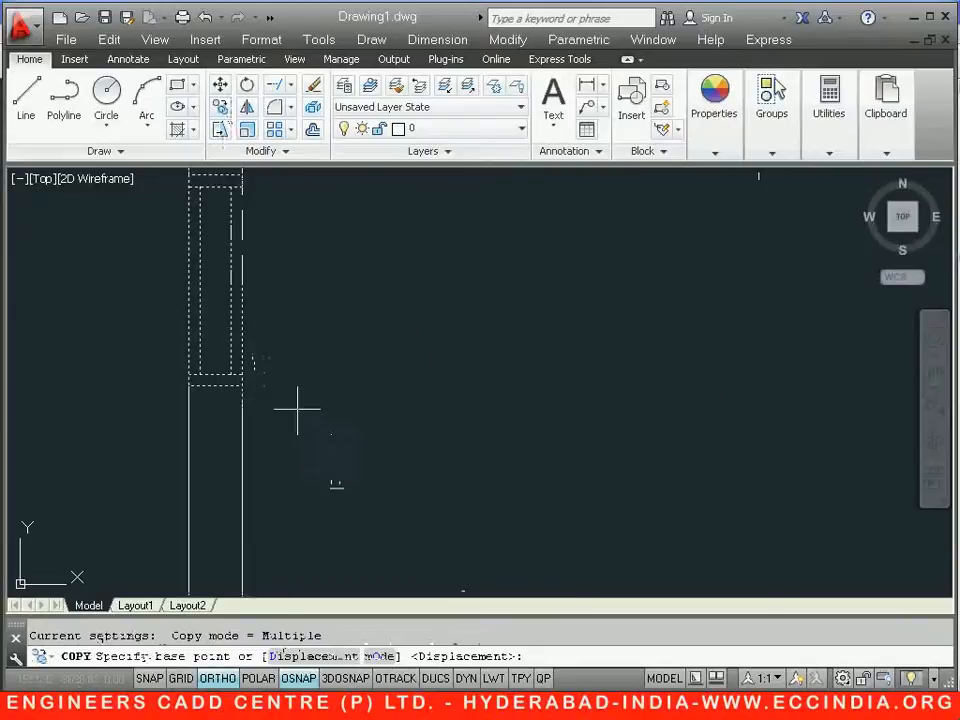
left_click(241, 281)
scroll(253, 300, "down", 5)
scroll(289, 364, "up", 3)
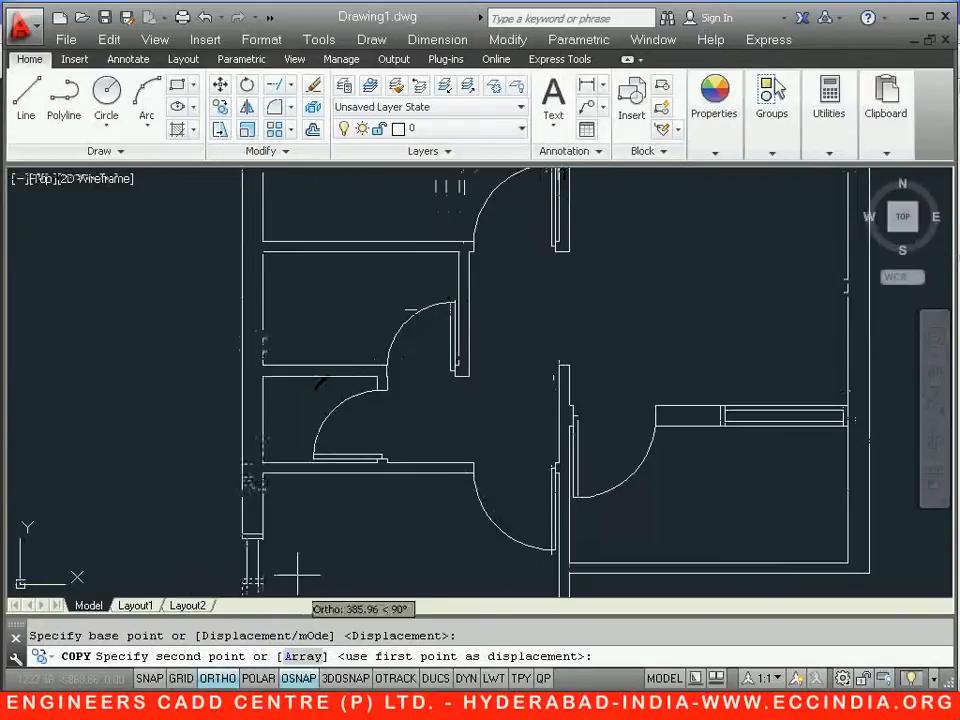
scroll(307, 337, "up", 3)
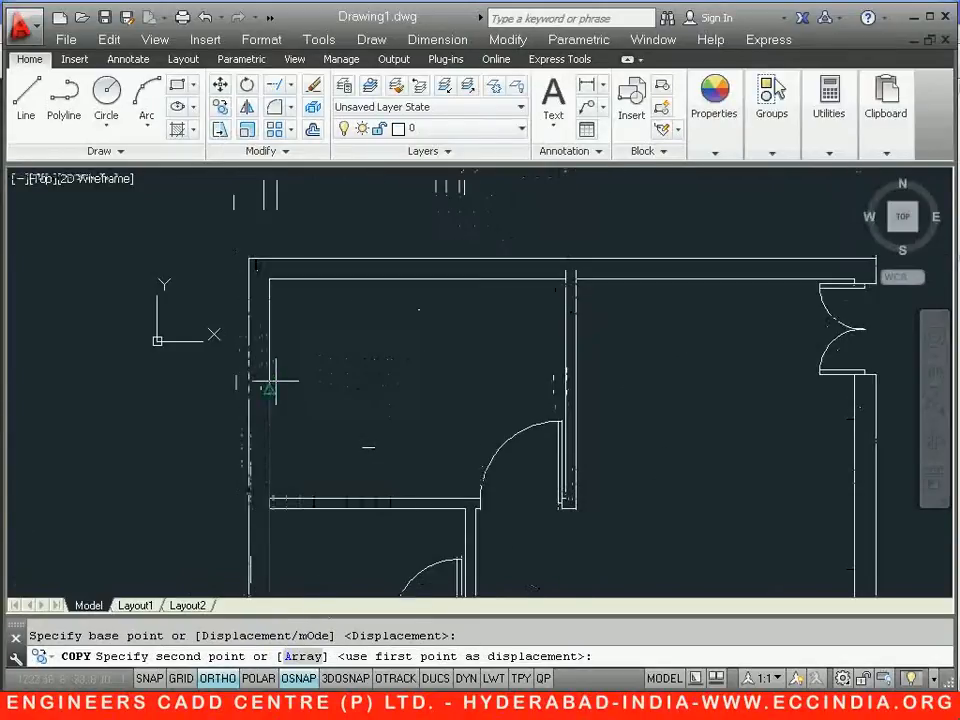
left_click(318, 420)
right_click(325, 413)
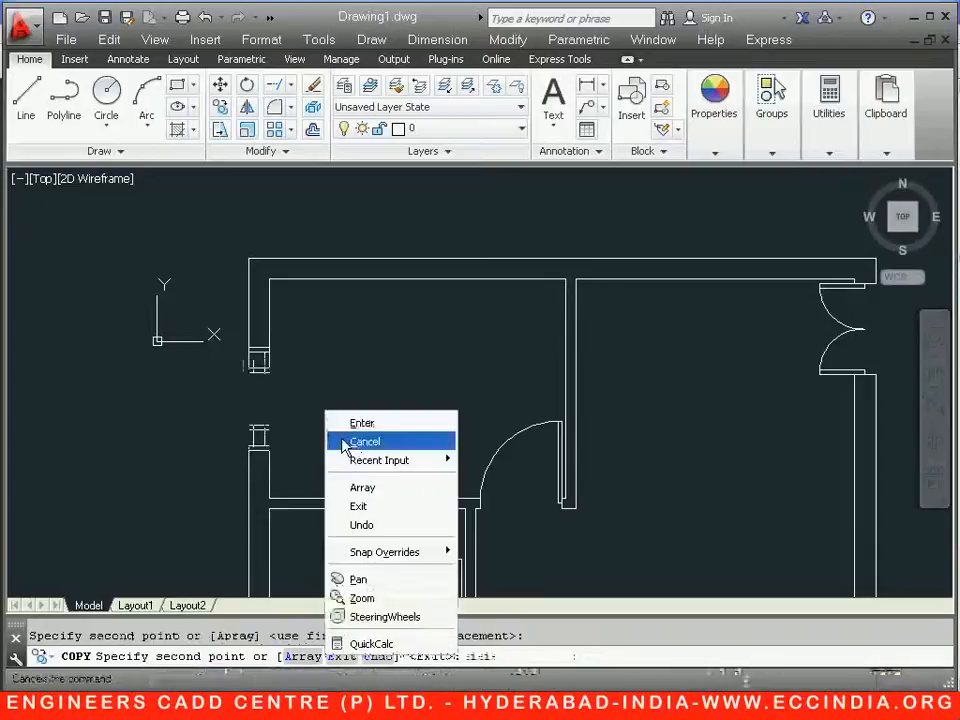
left_click(360, 424)
- Rotate the spare 450 window 90 degrees clockwise about its upper-right corner so it stands vertically
scroll(364, 418, "down", 5)
scroll(236, 369, "up", 3)
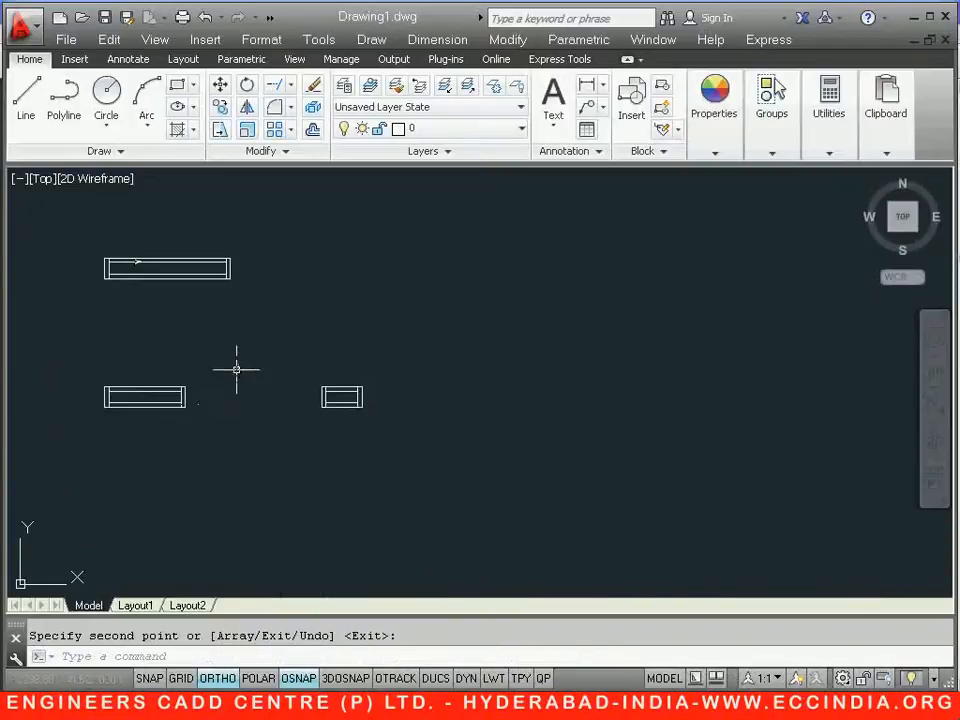
left_click(308, 373)
left_click(369, 420)
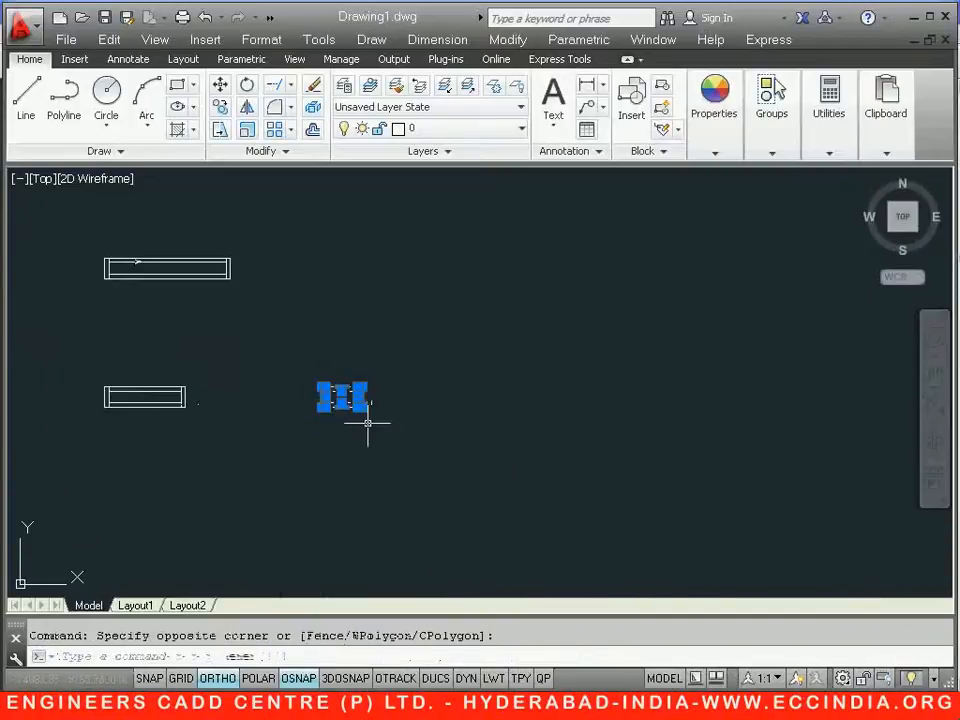
left_click(247, 85)
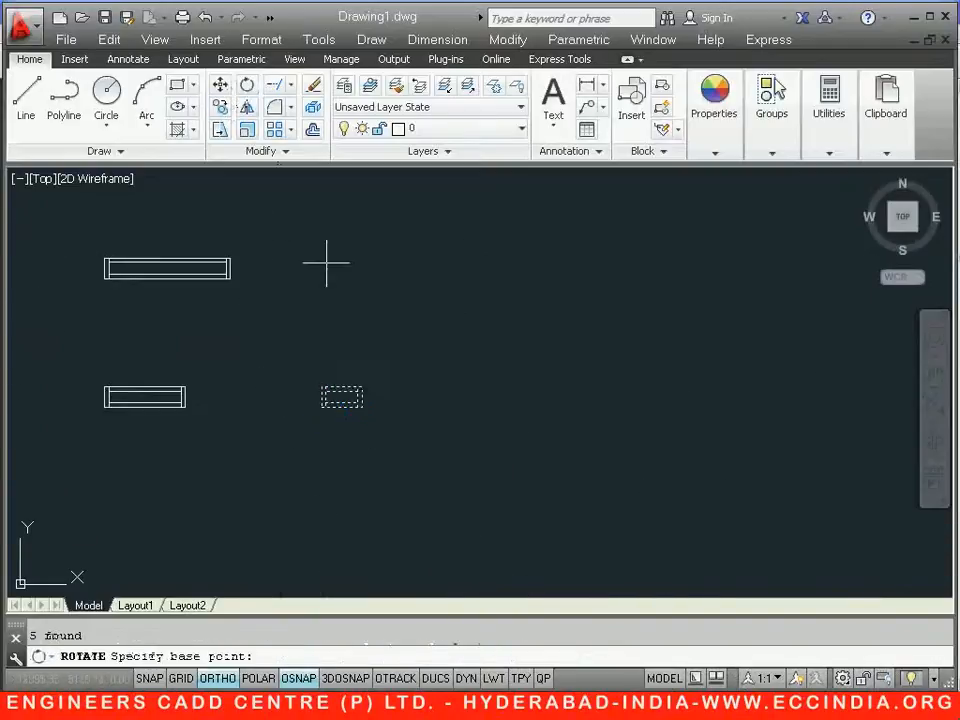
left_click(363, 385)
left_click(343, 445)
- Copy the vertical 450 window by its east side's midpoint to the inner west wall midpoints of the WC and the bath
left_click(300, 300)
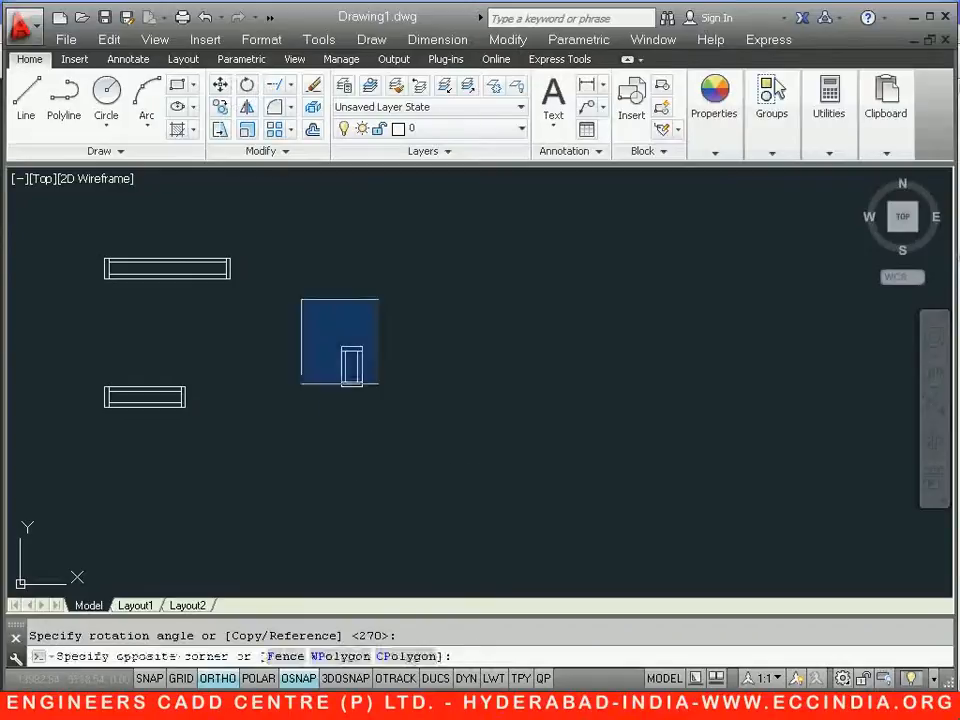
left_click(391, 426)
left_click(220, 107)
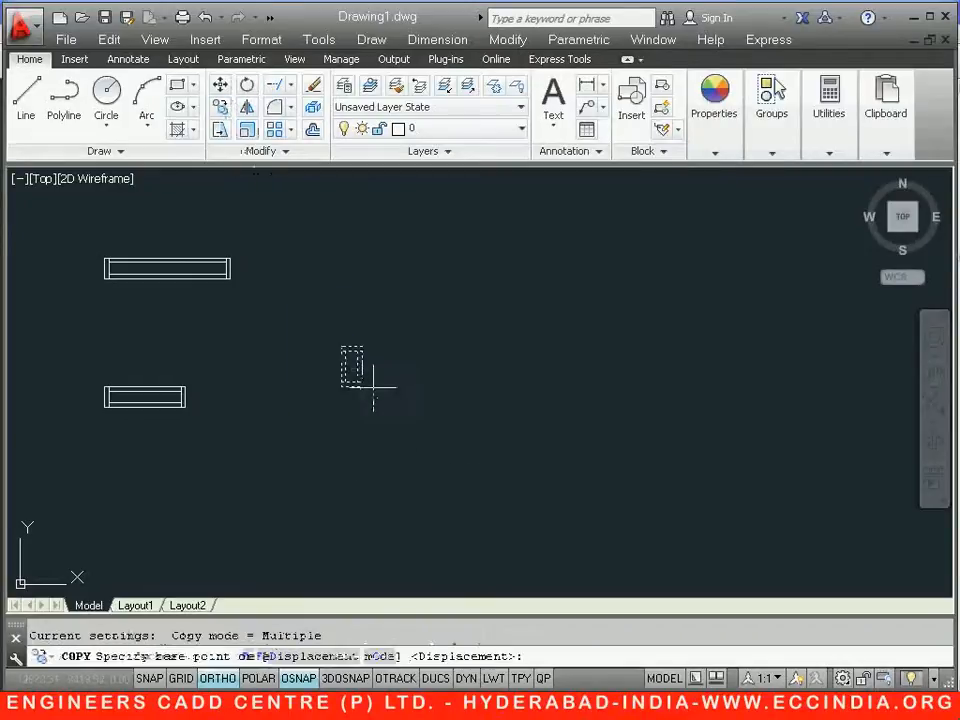
scroll(369, 386, "up", 2)
left_click(336, 346)
scroll(336, 358, "down", 5)
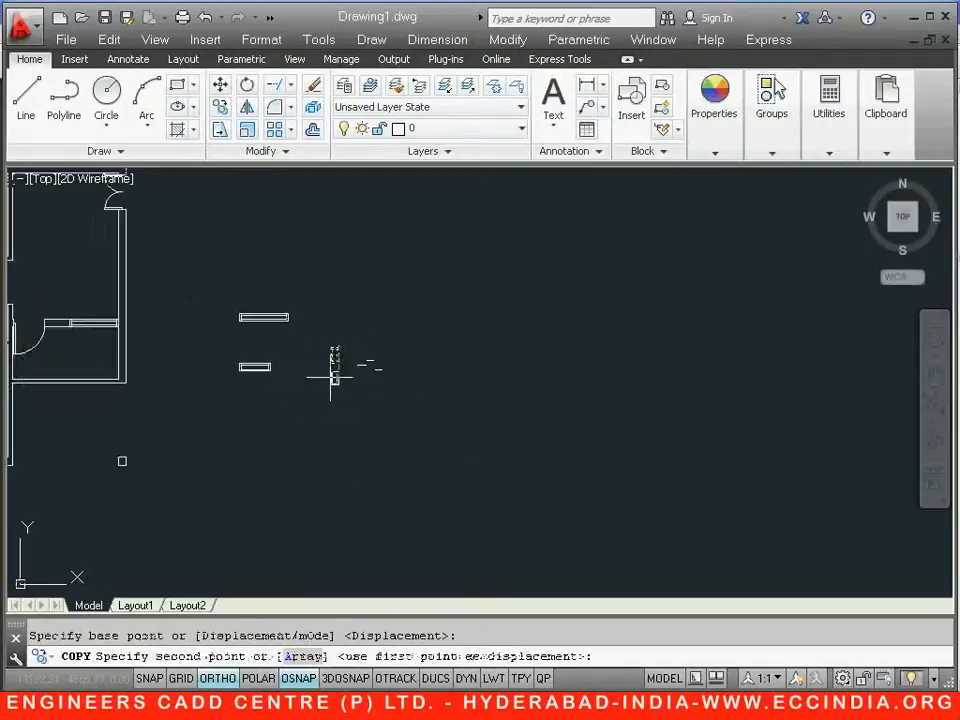
middle_click_drag(365, 420, 921, 463)
scroll(520, 345, "up", 5)
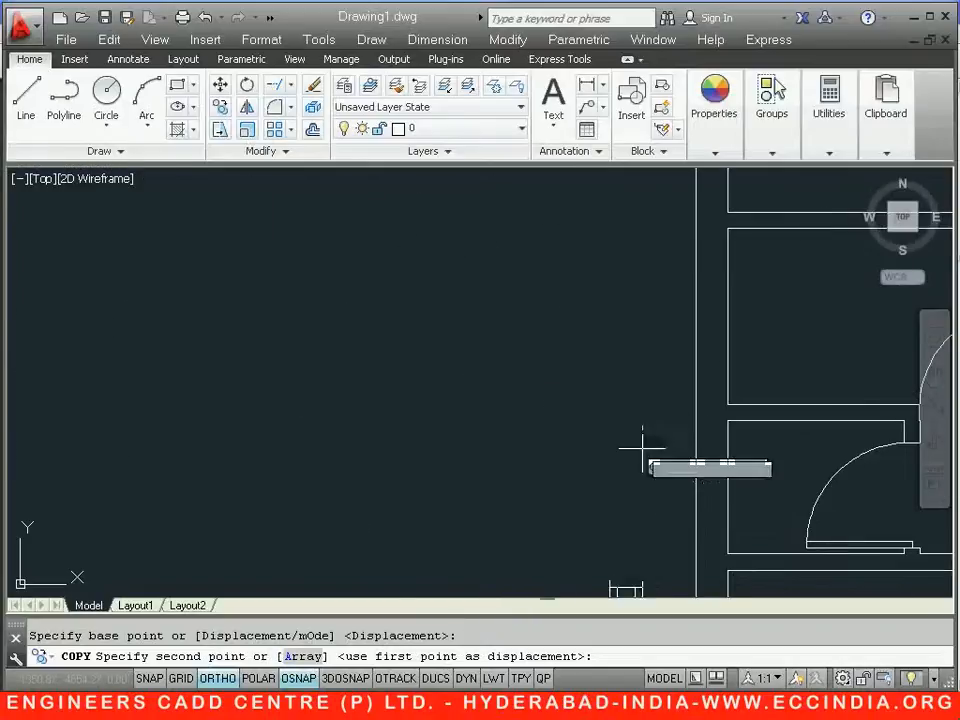
left_click(729, 487)
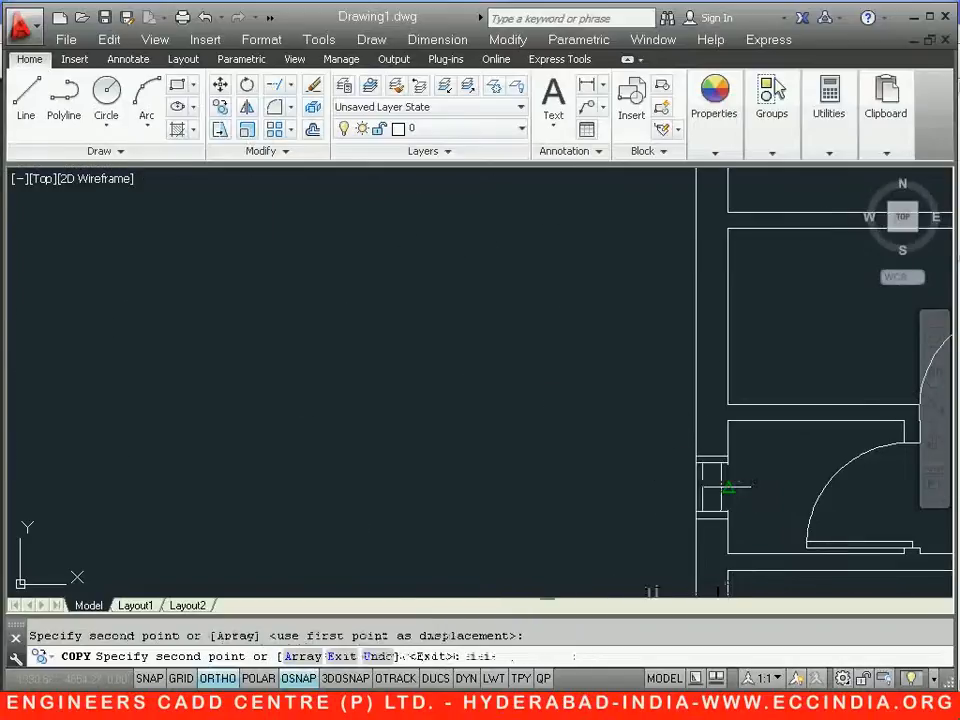
left_click(729, 310)
right_click(622, 326)
left_click(650, 334)
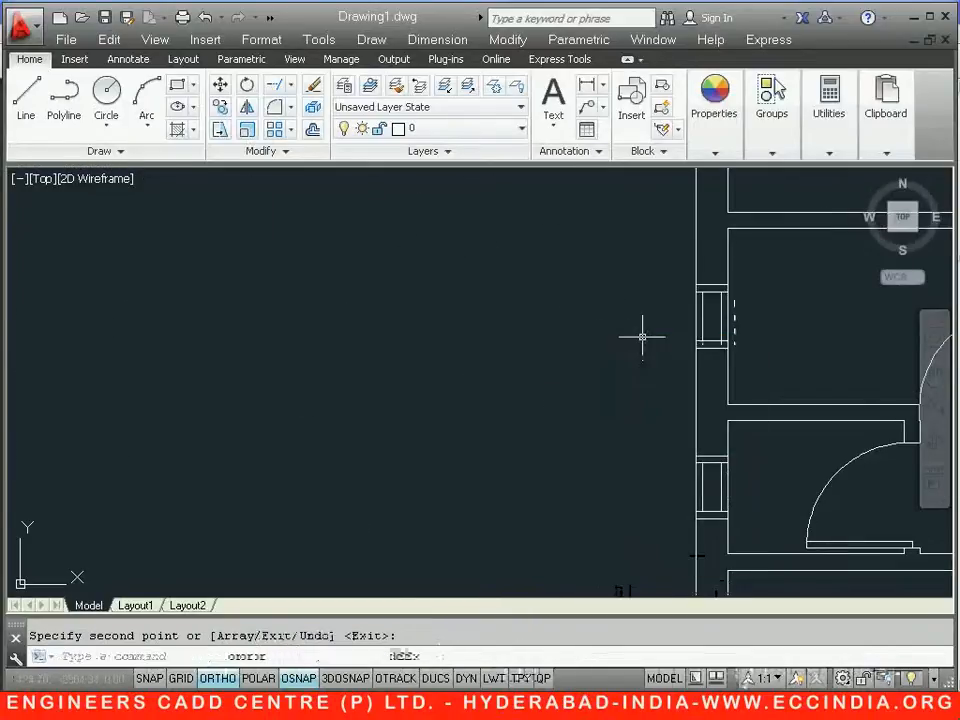
- Erase the three spare windows lying east of the floor plan
scroll(506, 285, "down", 4)
middle_click_drag(582, 335, 214, 425)
scroll(210, 292, "down", 2)
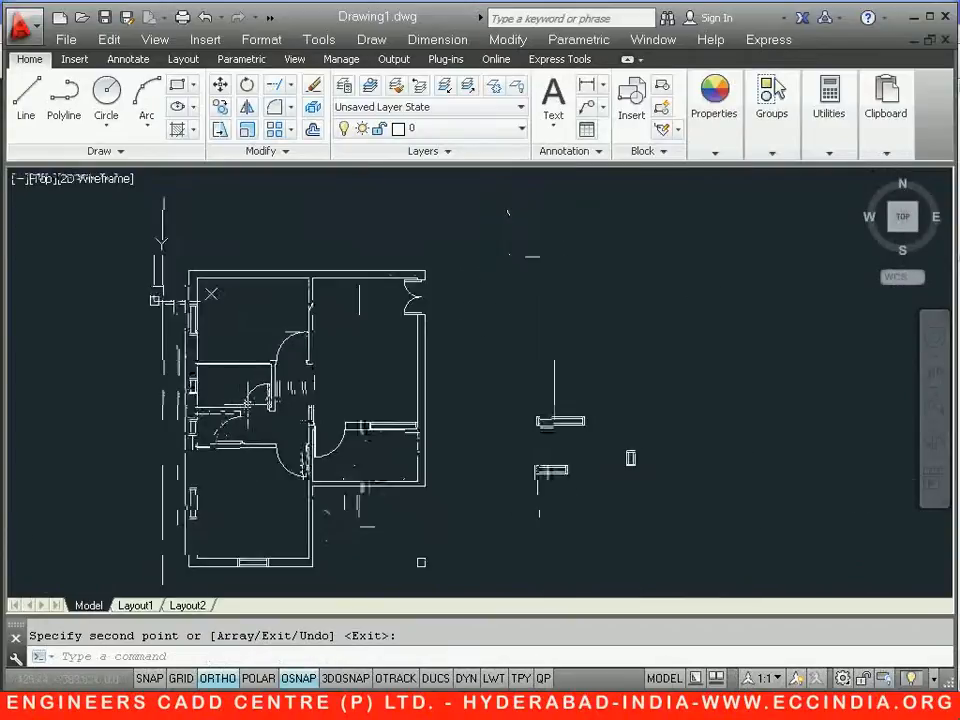
scroll(251, 354, "up", 4)
scroll(281, 368, "down", 2)
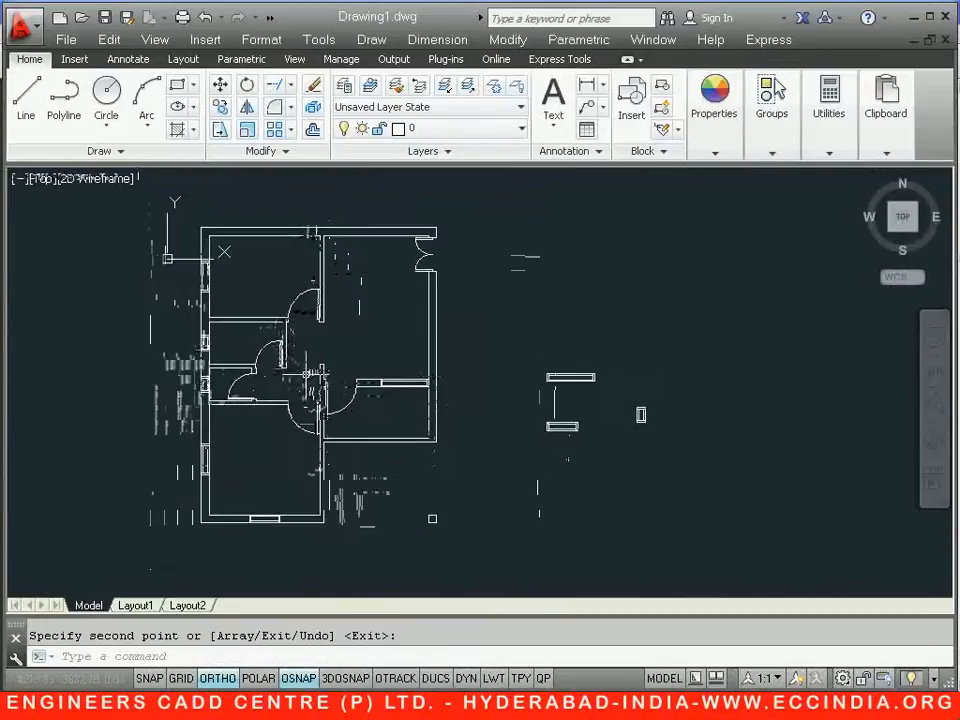
left_click(520, 338)
left_click(678, 458)
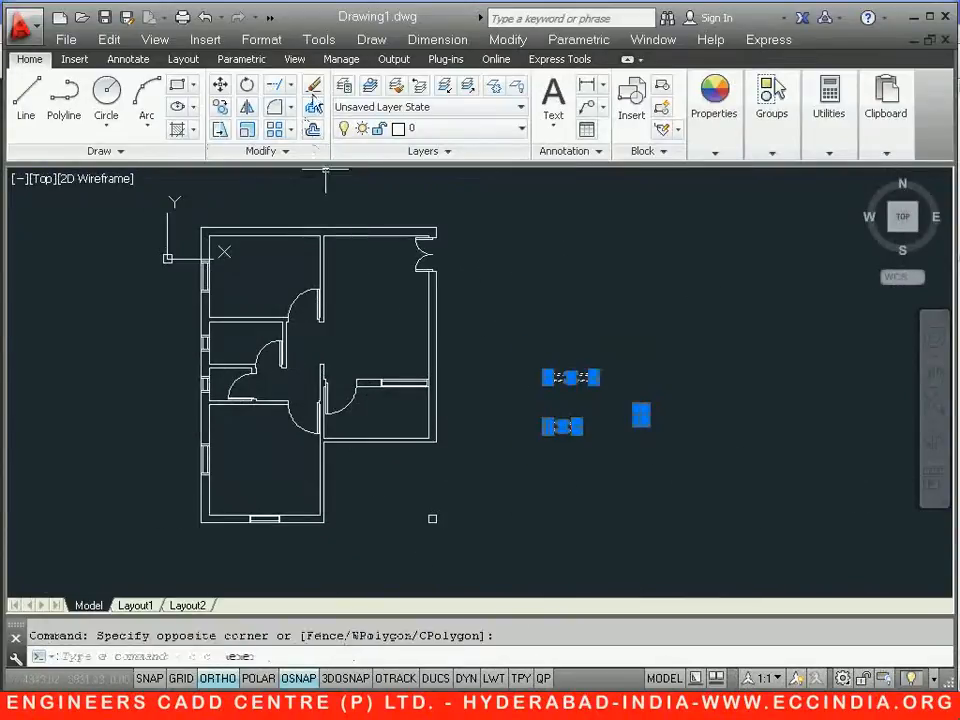
left_click(313, 85)
- Erase the small leftover square southeast of the balcony
left_click(404, 501)
left_click(466, 549)
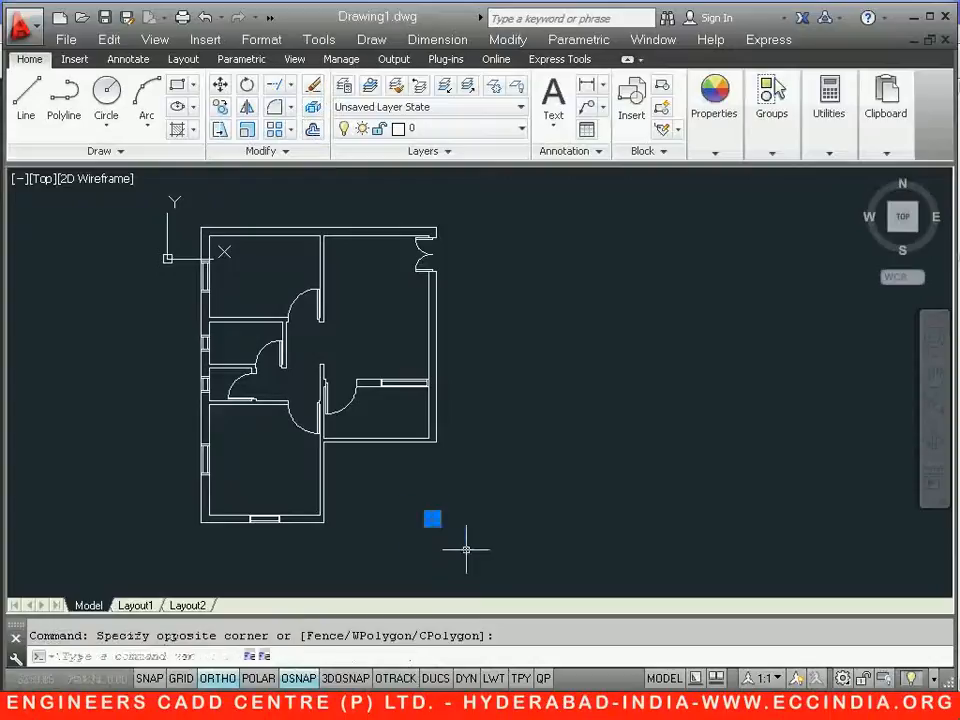
left_click(311, 88)
middle_click_drag(438, 500, 461, 508)
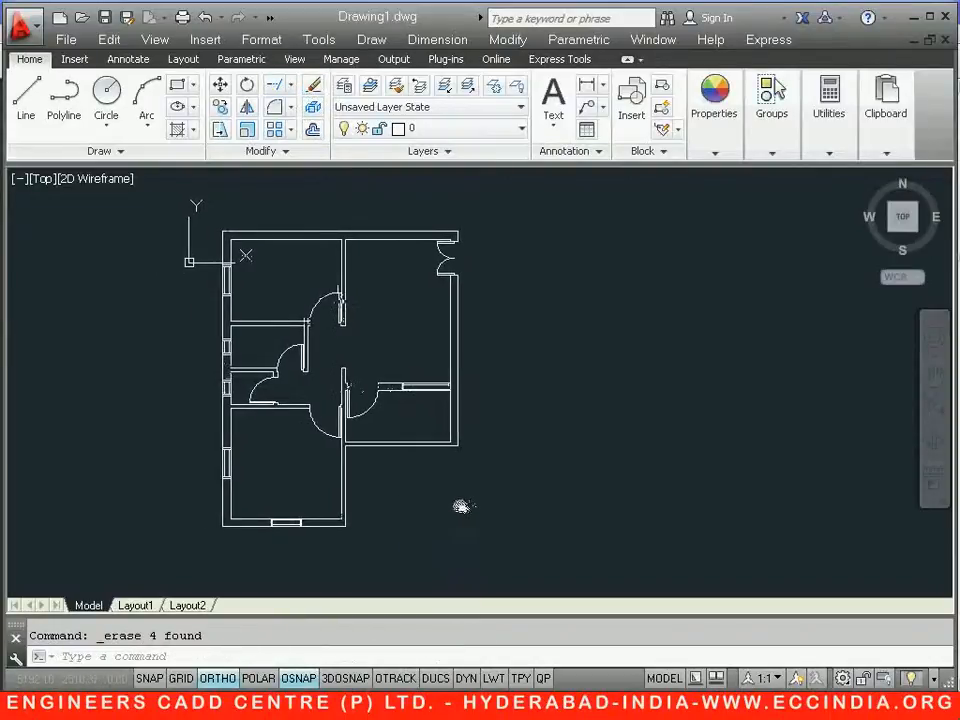